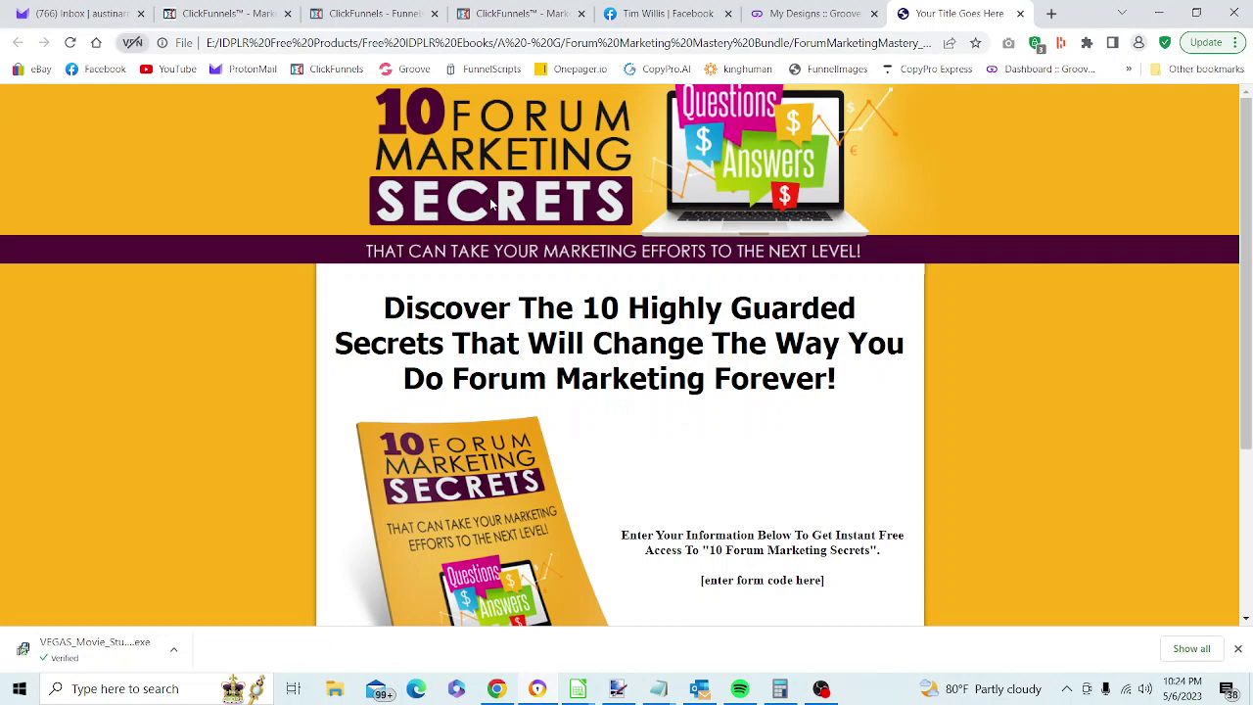
Close the Facebook tab and move the My Designs tab beside the Forum Marketing page
{"action": "middle_click", "coordinate": [690, 17]}
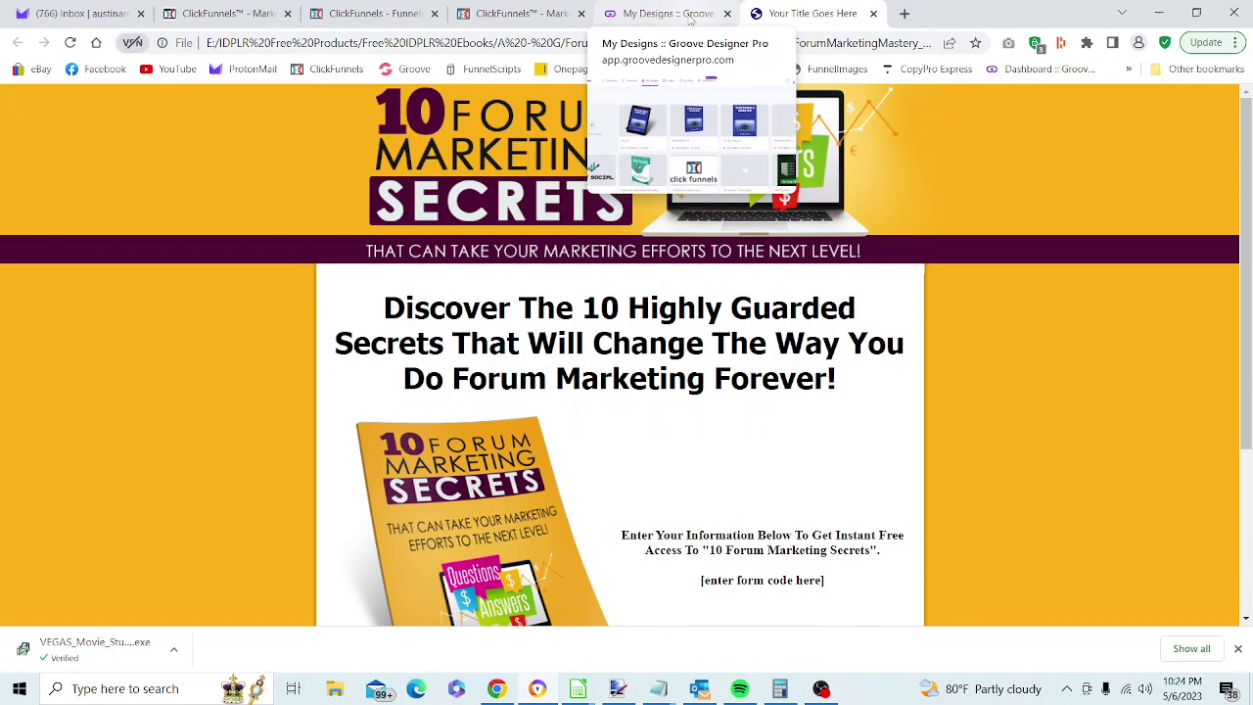
{"action": "left_click_drag", "start_coordinate": [690, 17], "coordinate": [827, 17]}
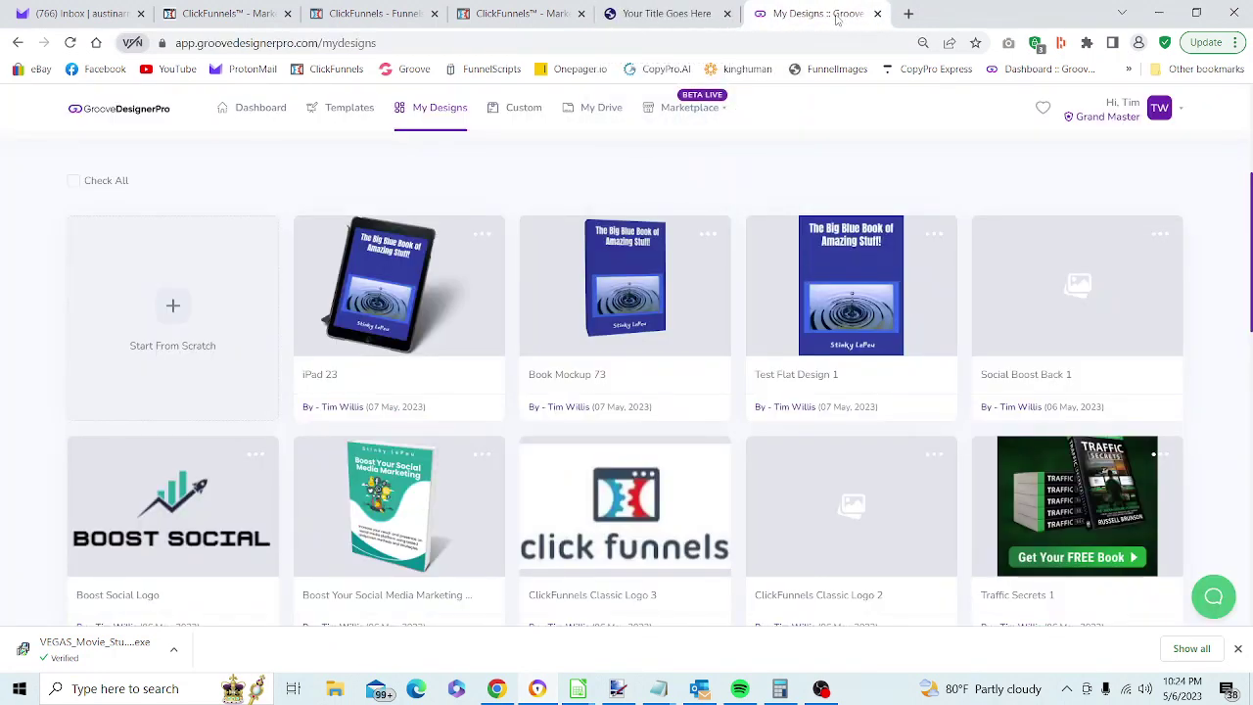
In a new tab, search for 'coolors.io' and open the Coolors website
{"action": "left_click", "coordinate": [905, 15]}
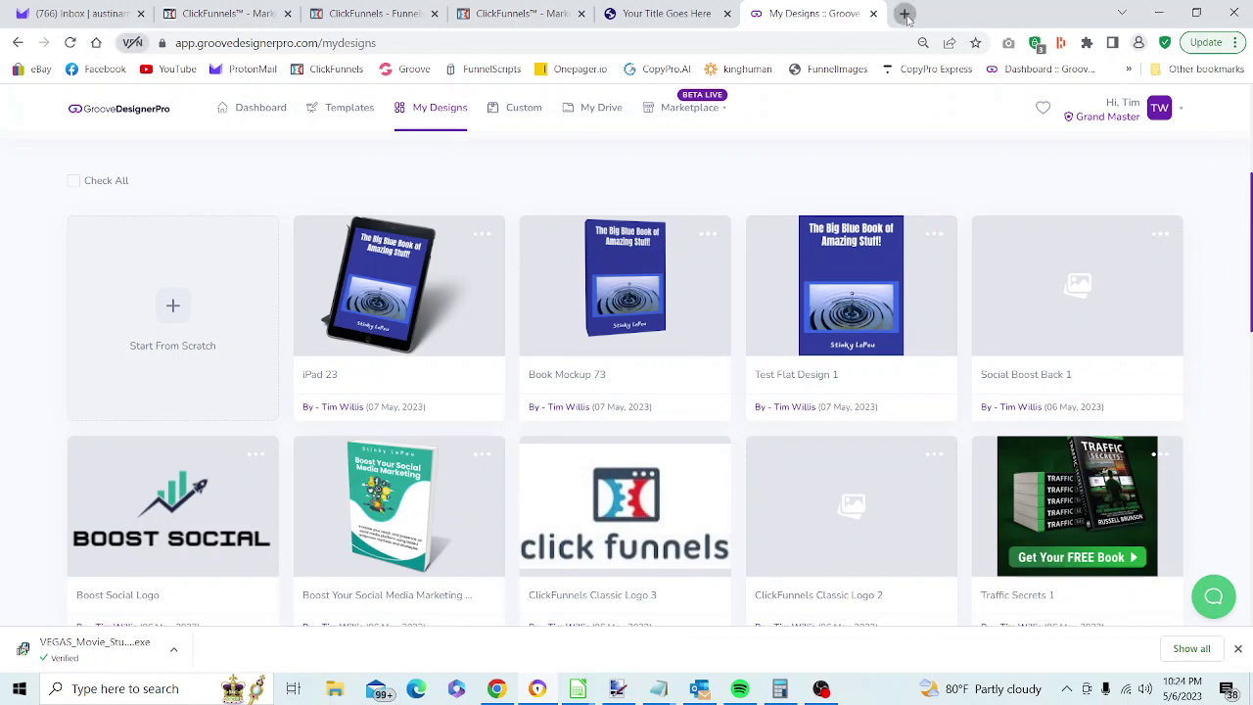
{"action": "left_click", "coordinate": [686, 318]}
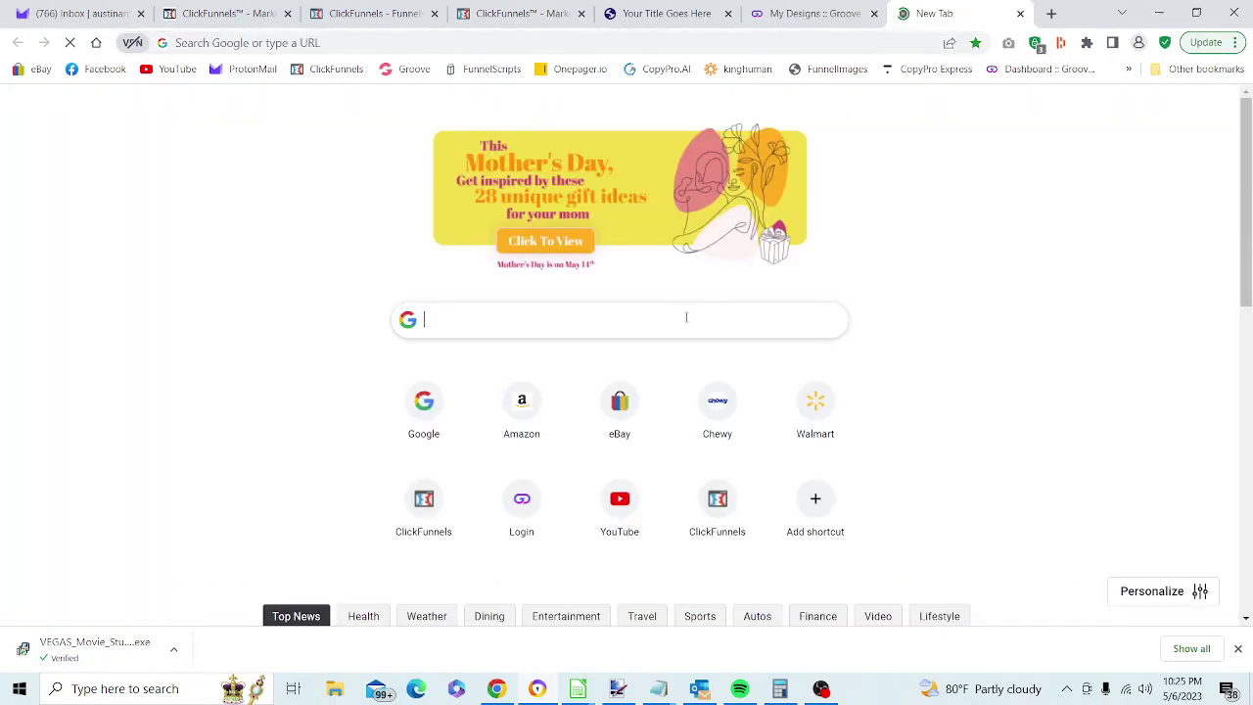
{"action": "type", "text": "coolors"}
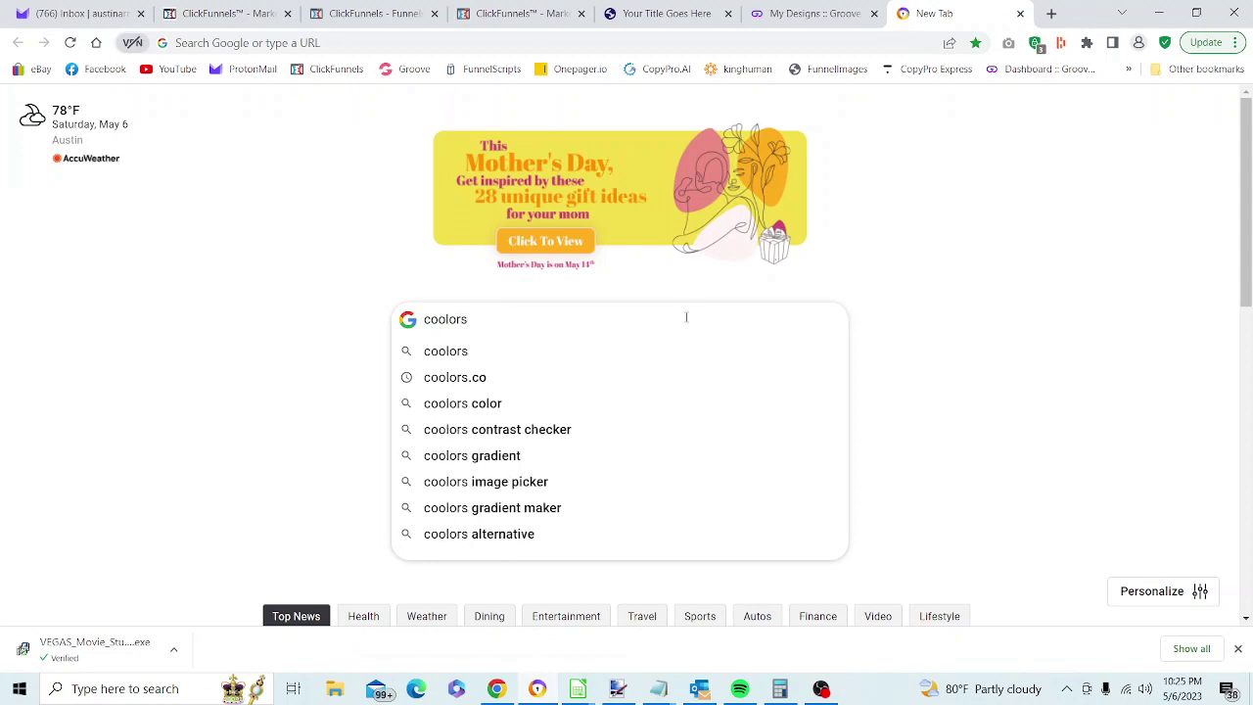
{"action": "type", "text": ".io"}
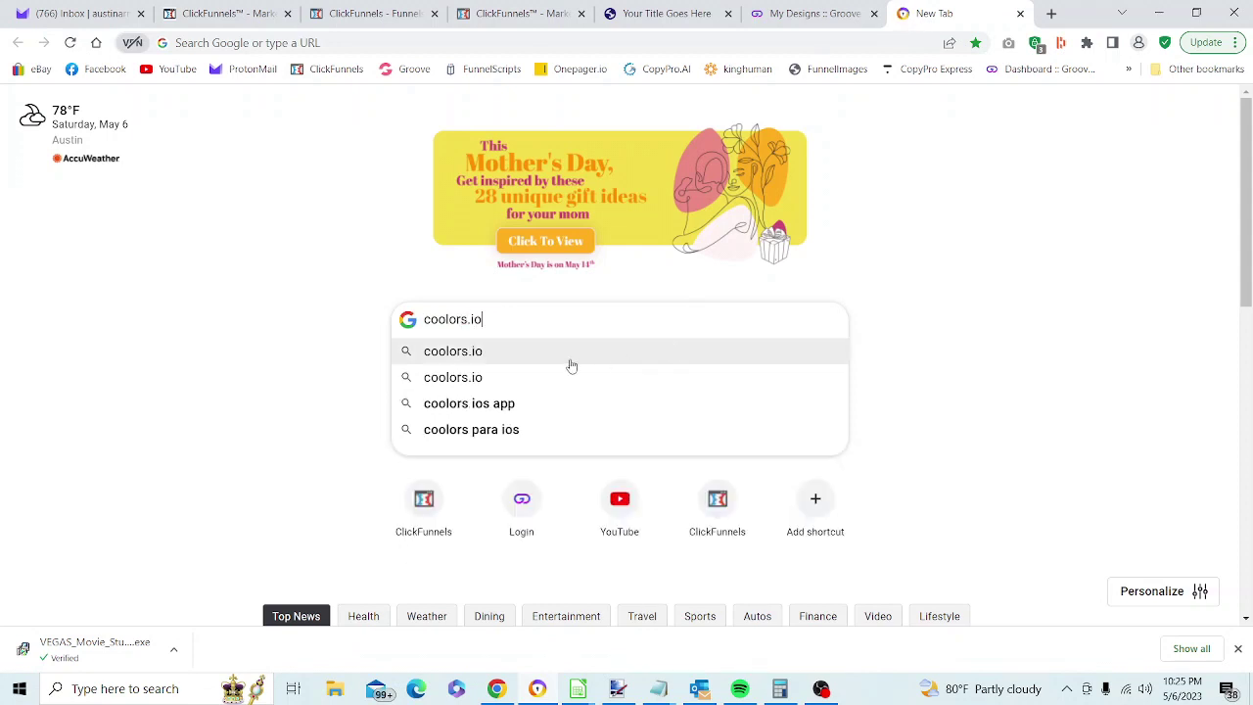
{"action": "left_click", "coordinate": [571, 361]}
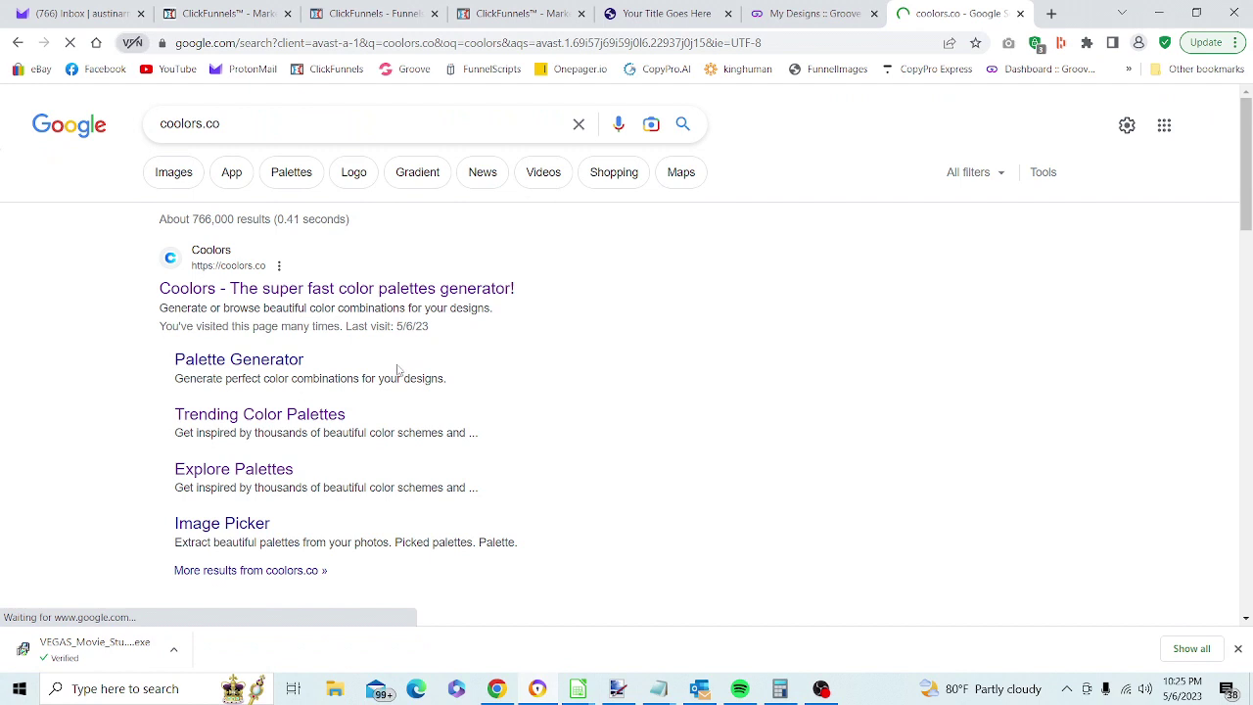
{"action": "left_click", "coordinate": [203, 293]}
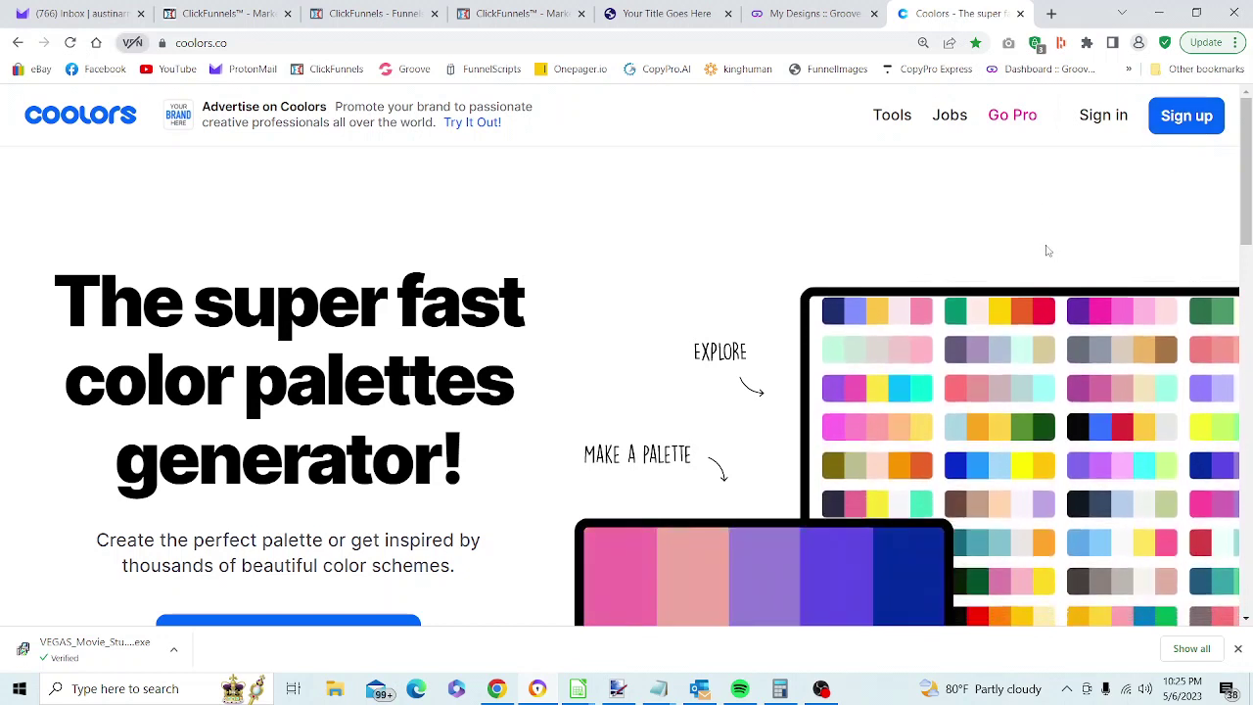
Go to Coolors' Trending Color Palettes and scroll through the palette cards
{"action": "left_click", "coordinate": [1021, 339]}
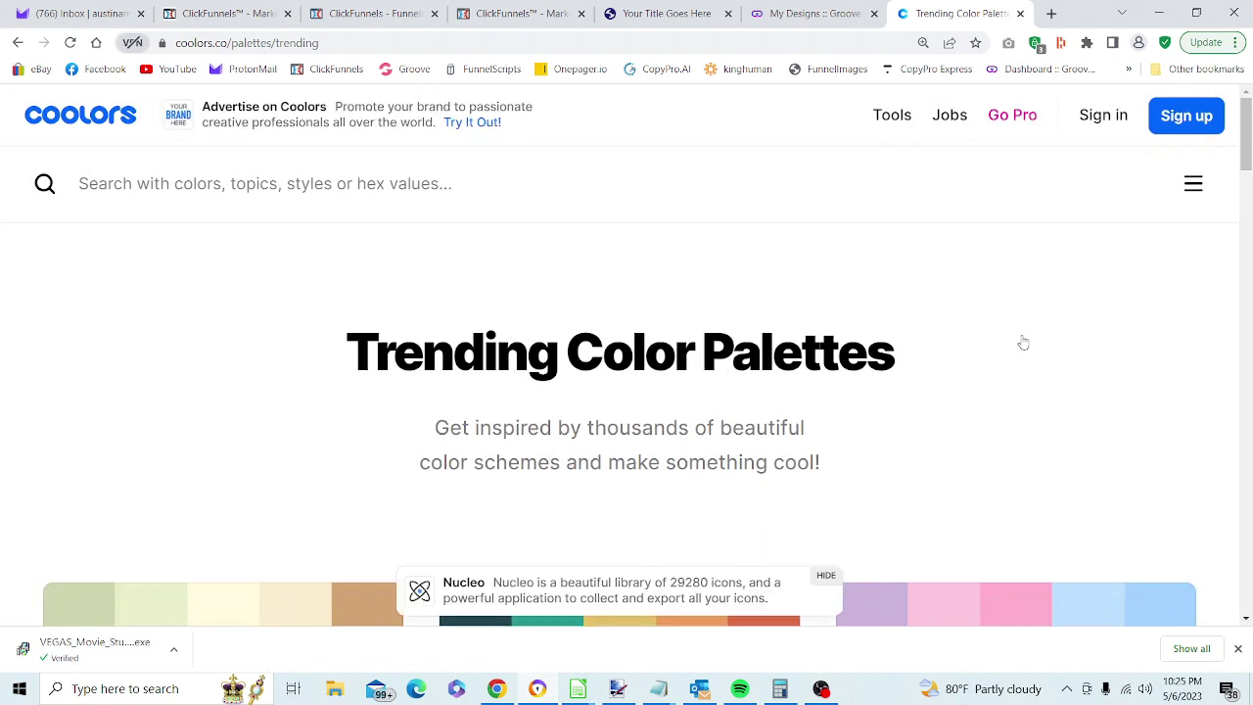
{"action": "left_click_drag", "start_coordinate": [1247, 117], "coordinate": [1231, 471]}
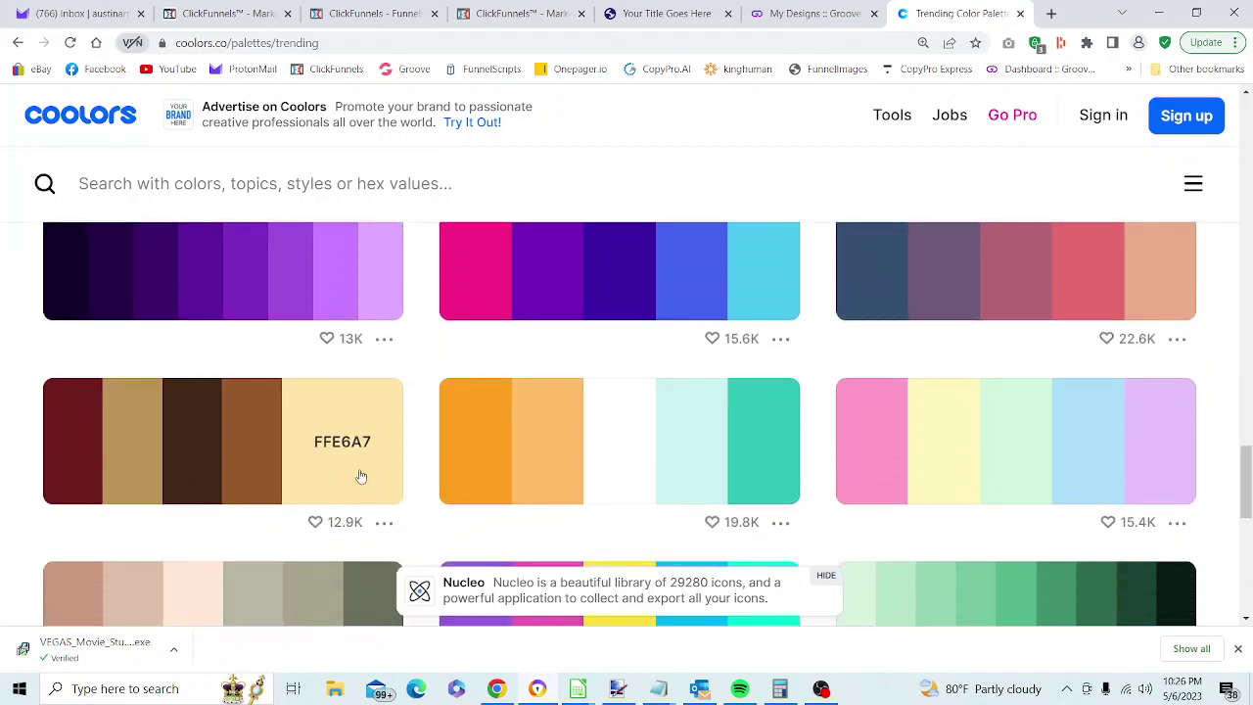
Back on My Designs, start a new Custom Graphics design from scratch
{"action": "left_click", "coordinate": [789, 15]}
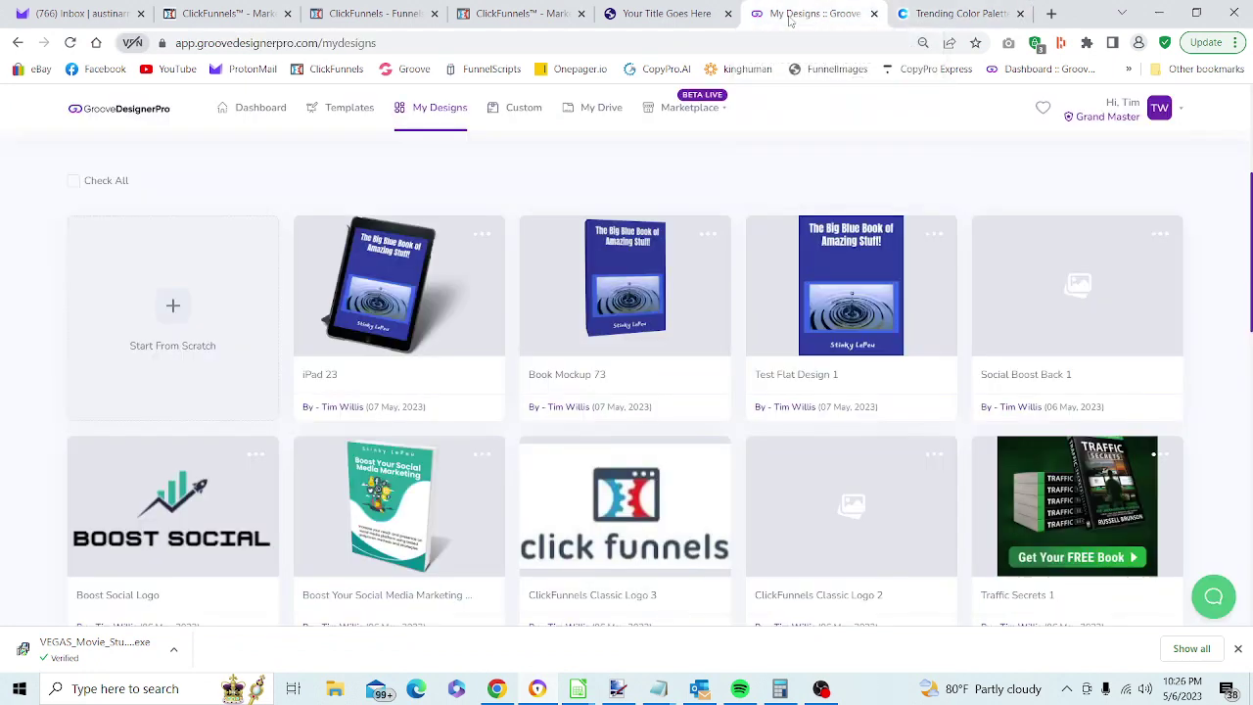
{"action": "left_click", "coordinate": [439, 108]}
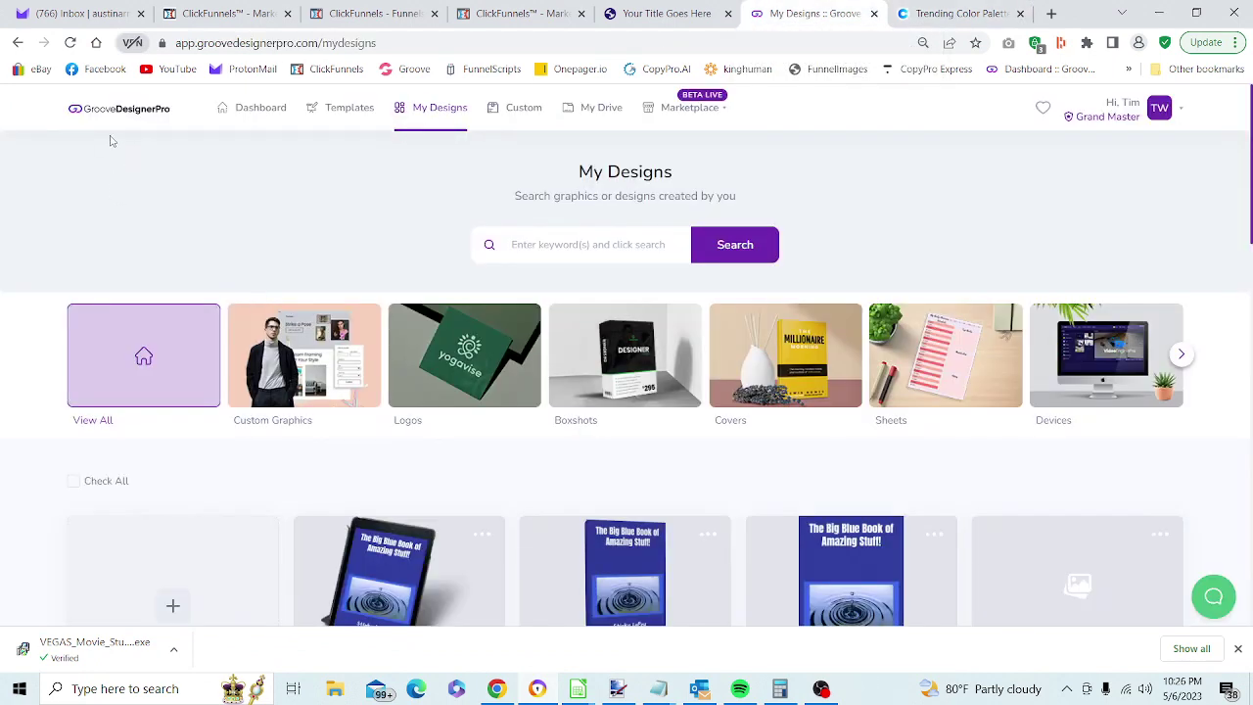
{"action": "left_click", "coordinate": [147, 111]}
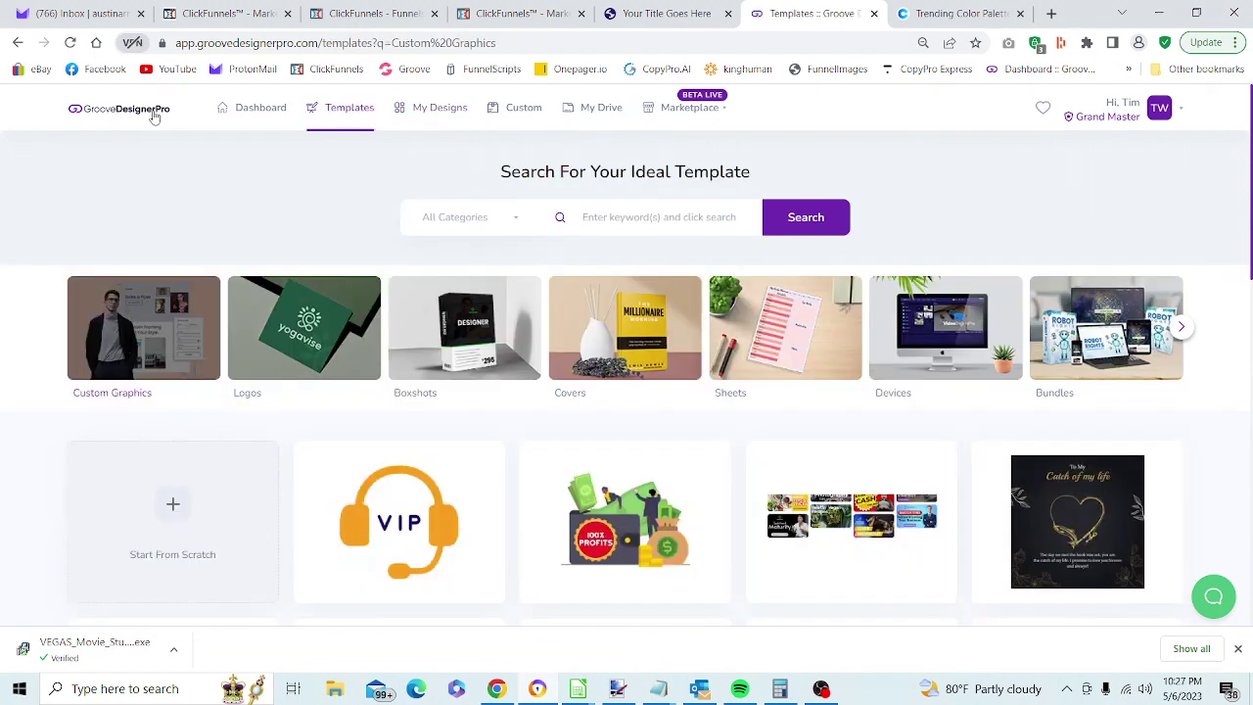
{"action": "left_click", "coordinate": [174, 509]}
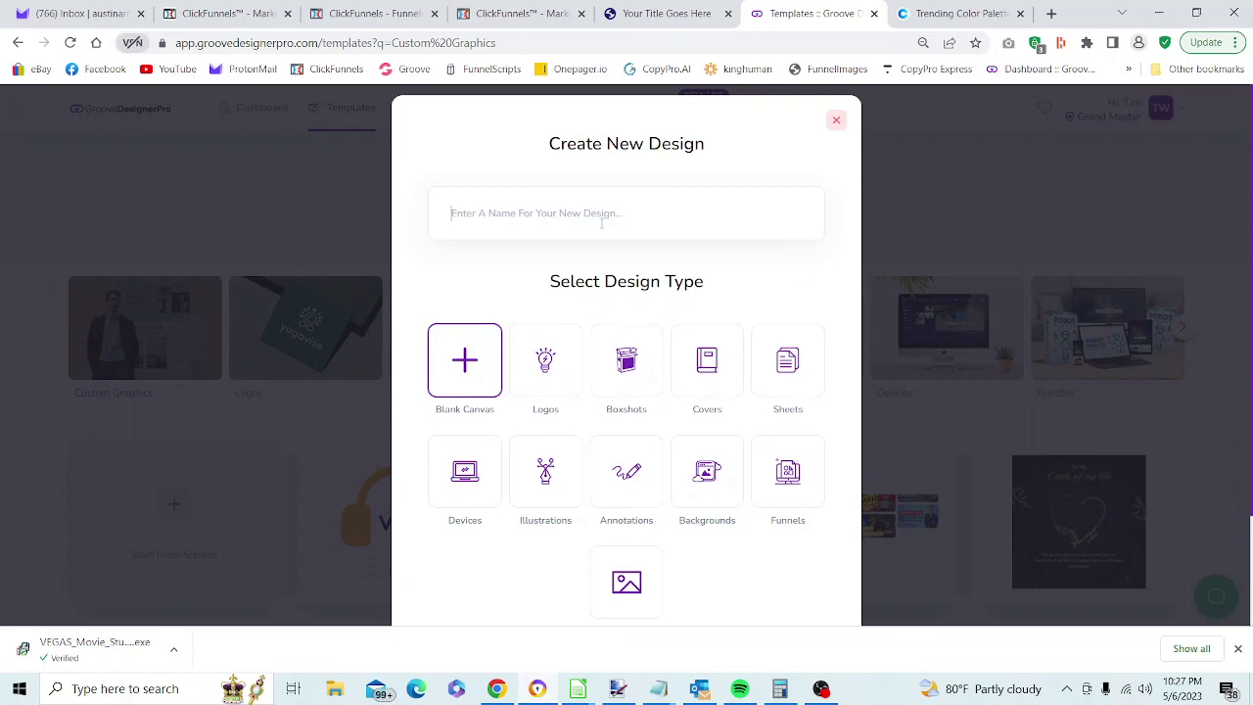
Name the blank design '10 Hidden Marketing' and continue to the 800 × 600 canvas size
{"action": "left_click", "coordinate": [925, 12]}
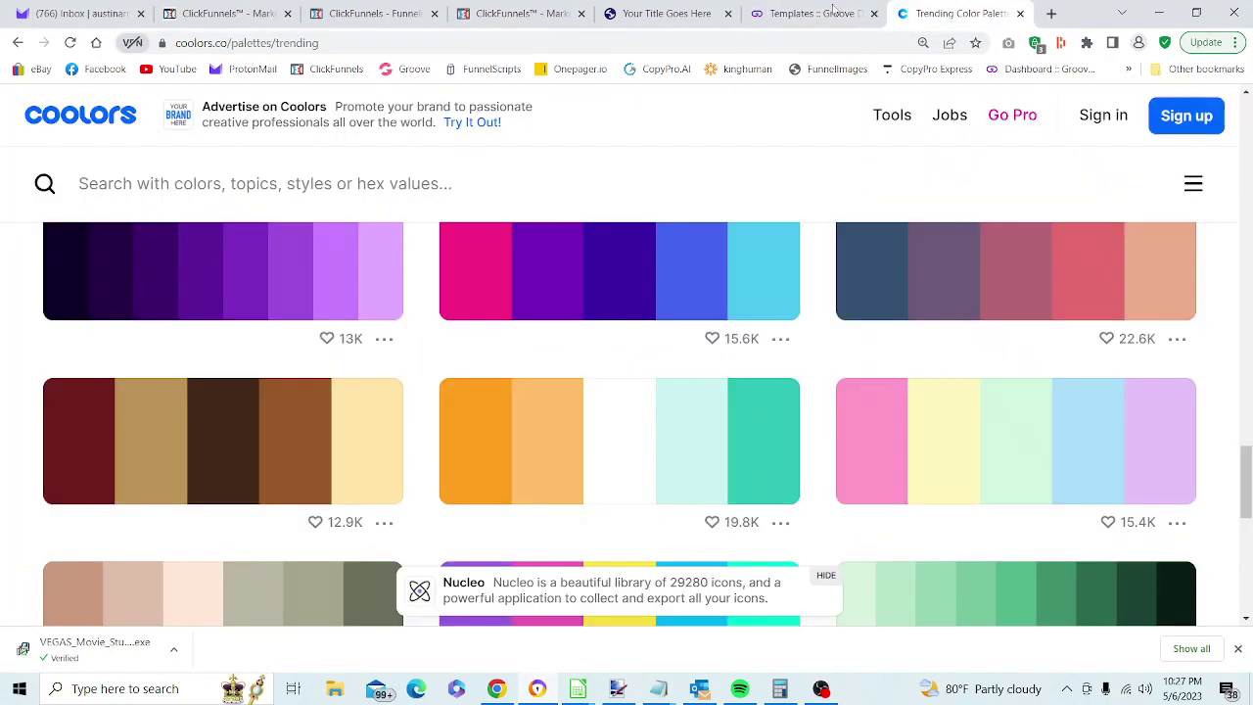
{"action": "left_click", "coordinate": [665, 13]}
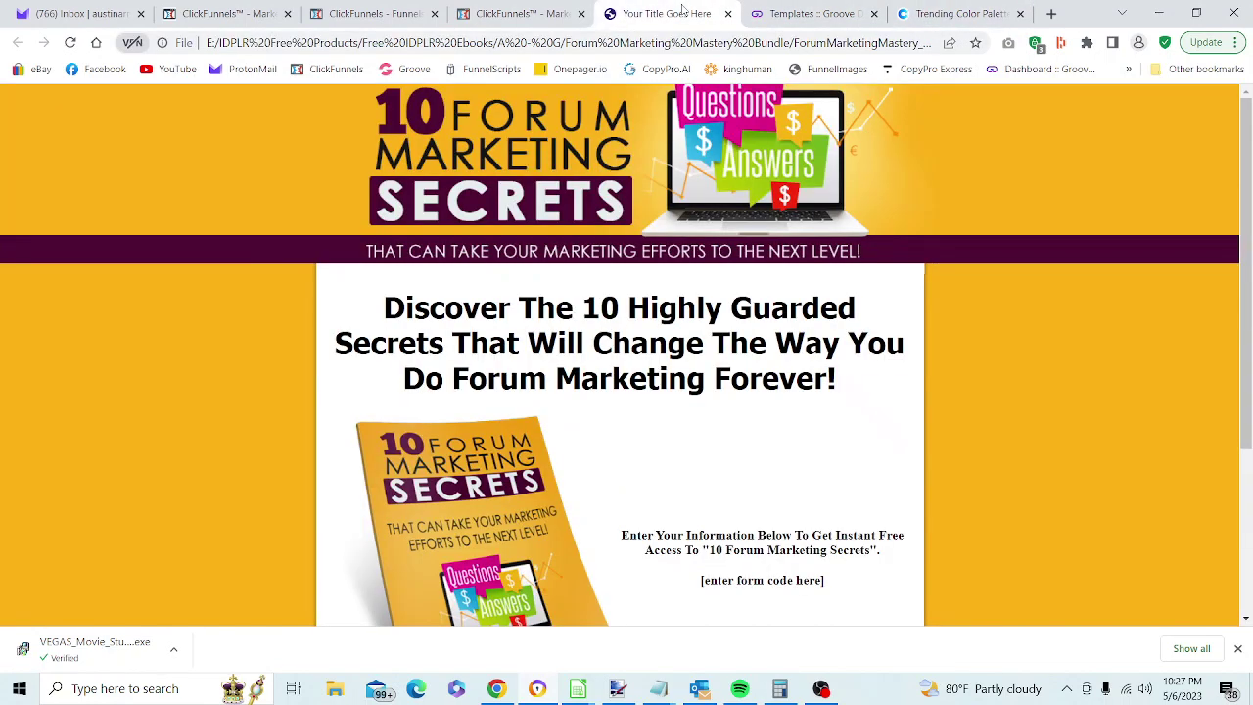
{"action": "left_click", "coordinate": [787, 16]}
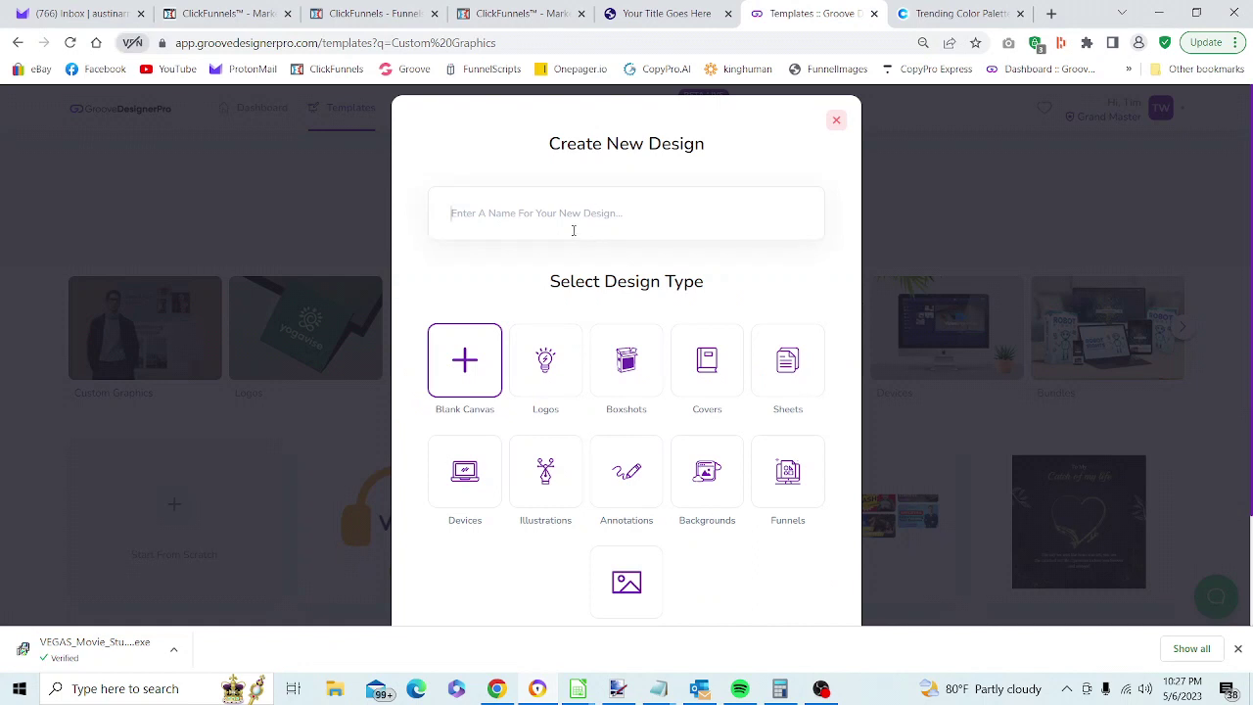
{"action": "type", "text": "10 "}
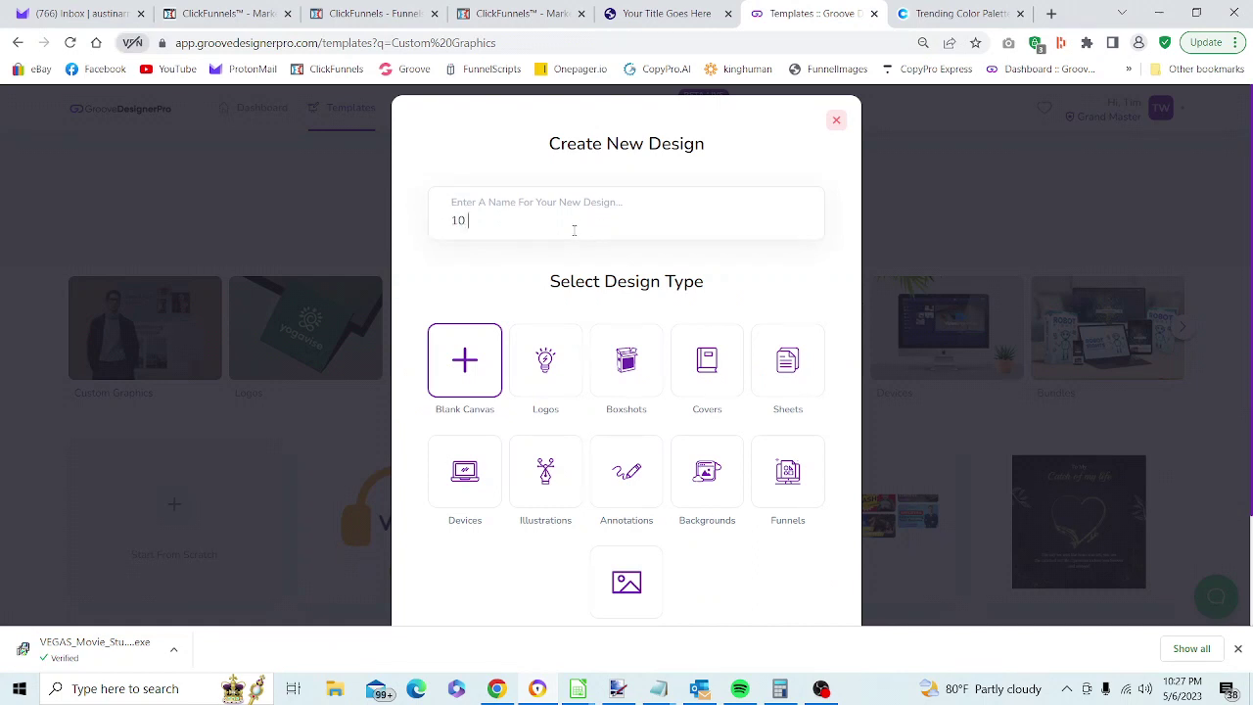
{"action": "type", "text": "Market"}
{"action": "key", "text": "BackSpace"}
{"action": "key", "text": "BackSpace"}
{"action": "key", "text": "BackSpace"}
{"action": "key", "text": "BackSpace"}
{"action": "key", "text": "BackSpace"}
{"action": "key", "text": "BackSpace"}
{"action": "type", "text": "Hidden Marketing"}
{"action": "scroll", "coordinate": [577, 235], "scroll_direction": "down", "scroll_amount": 2}
{"action": "left_click", "coordinate": [647, 573]}
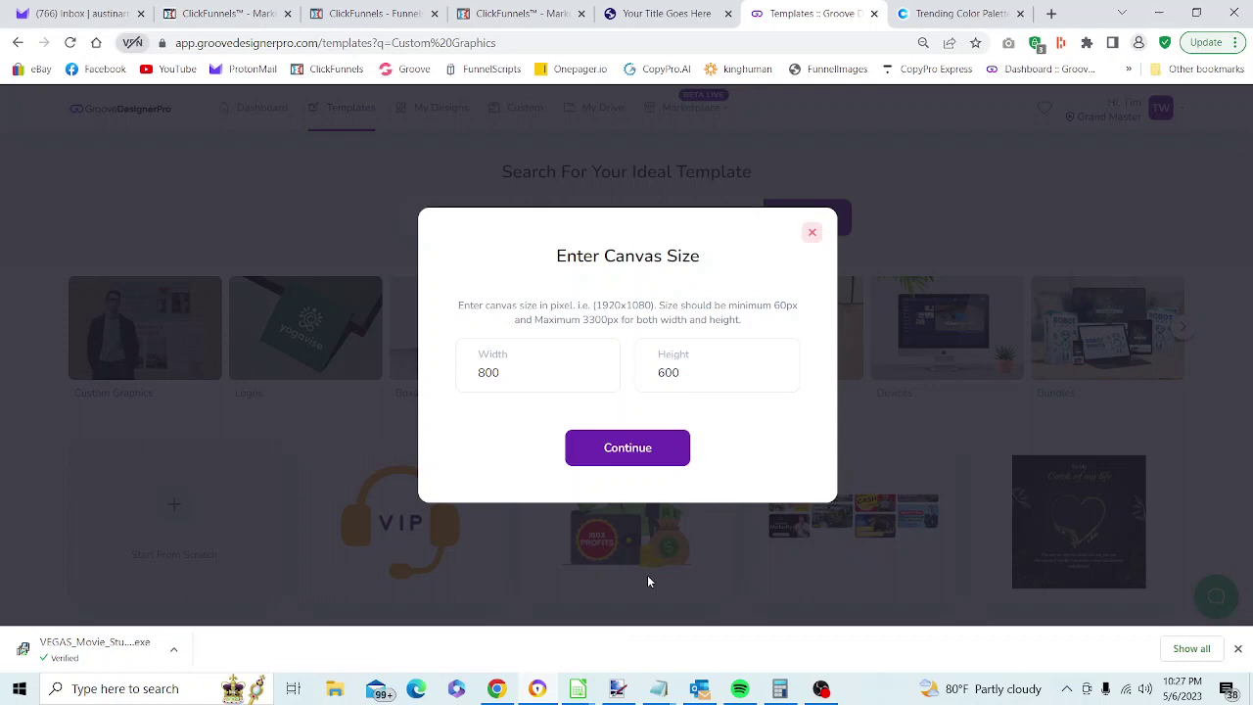
Accept the 800 × 600 canvas, make the background white #FFFFFF, and zoom out to 90%
{"action": "left_click", "coordinate": [659, 456]}
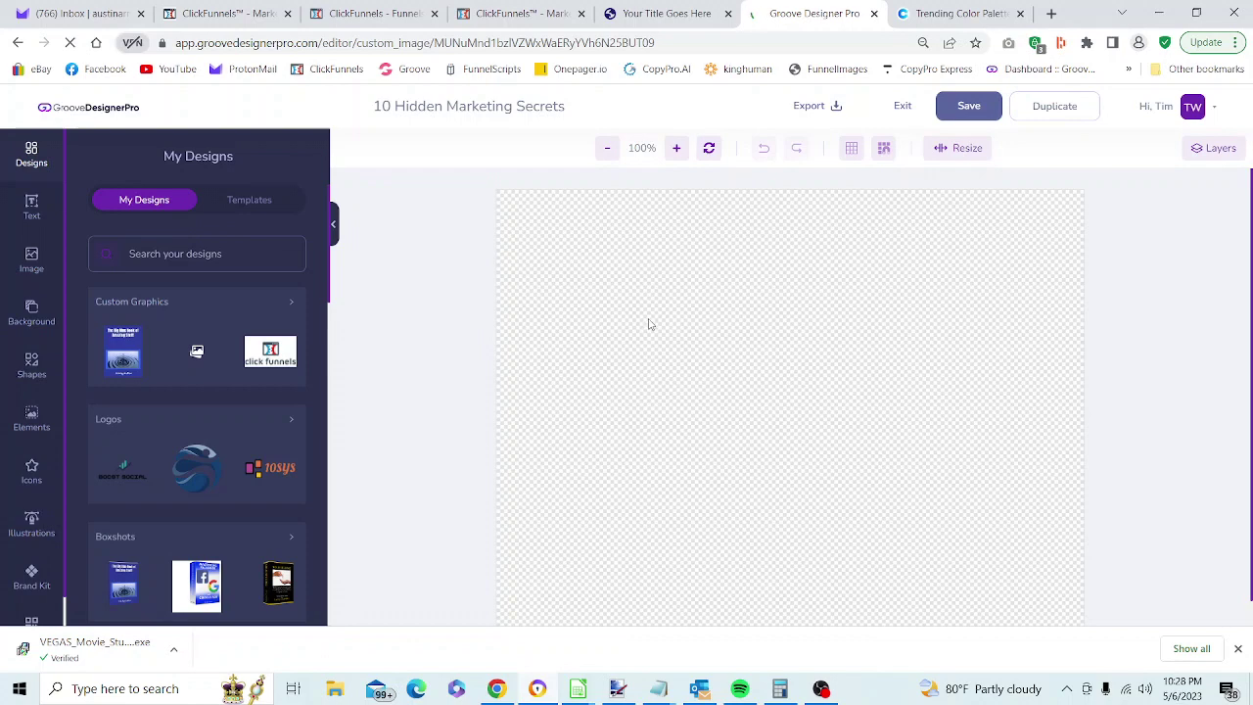
{"action": "left_click", "coordinate": [39, 311]}
{"action": "left_click", "coordinate": [146, 277]}
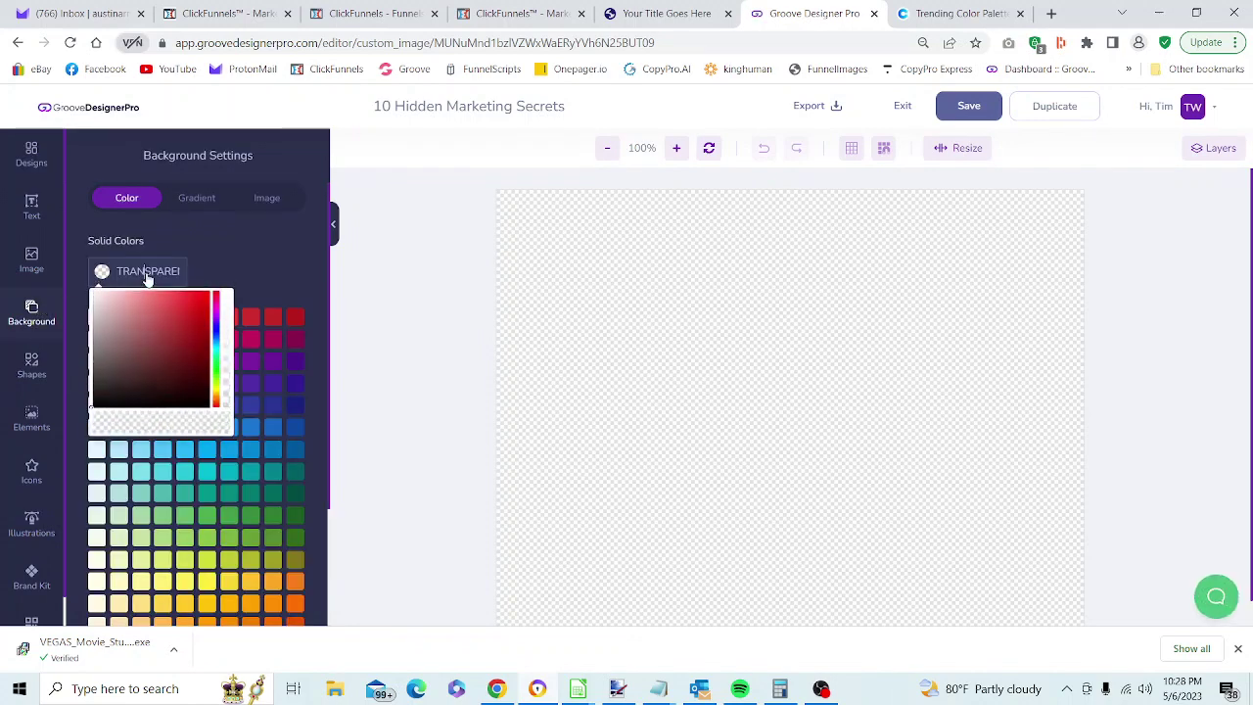
{"action": "left_click", "coordinate": [95, 292]}
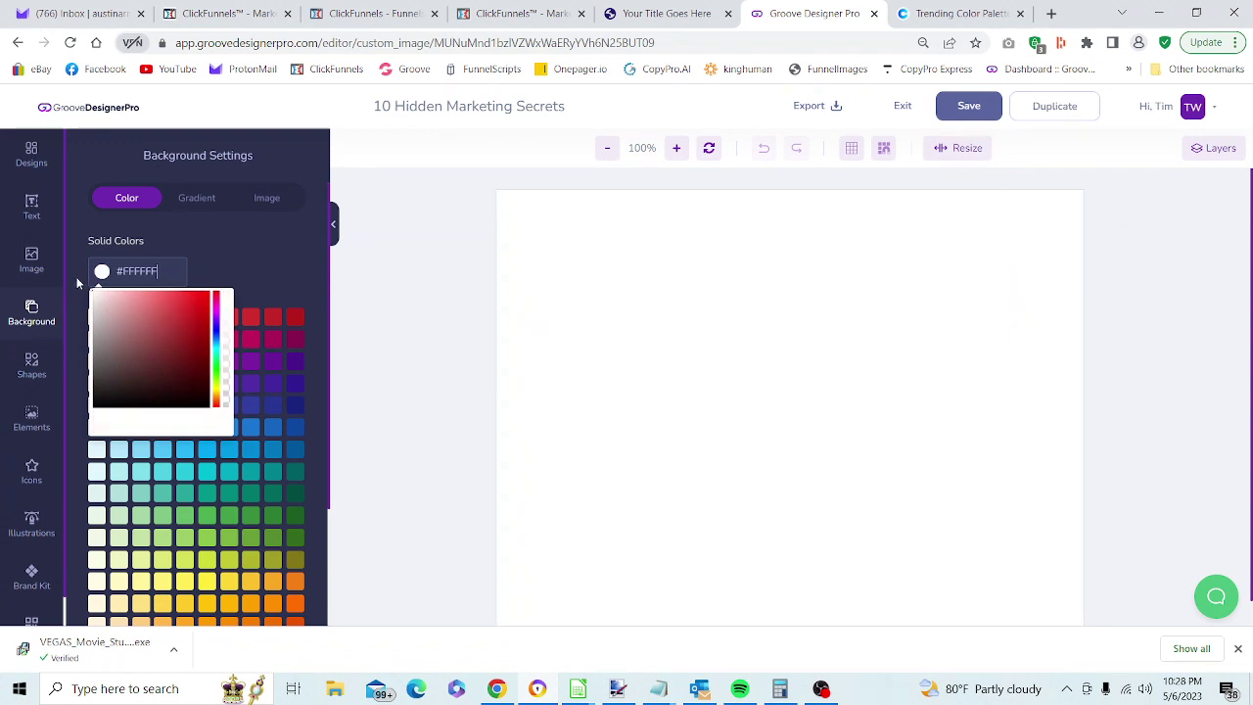
{"action": "left_click", "coordinate": [607, 154]}
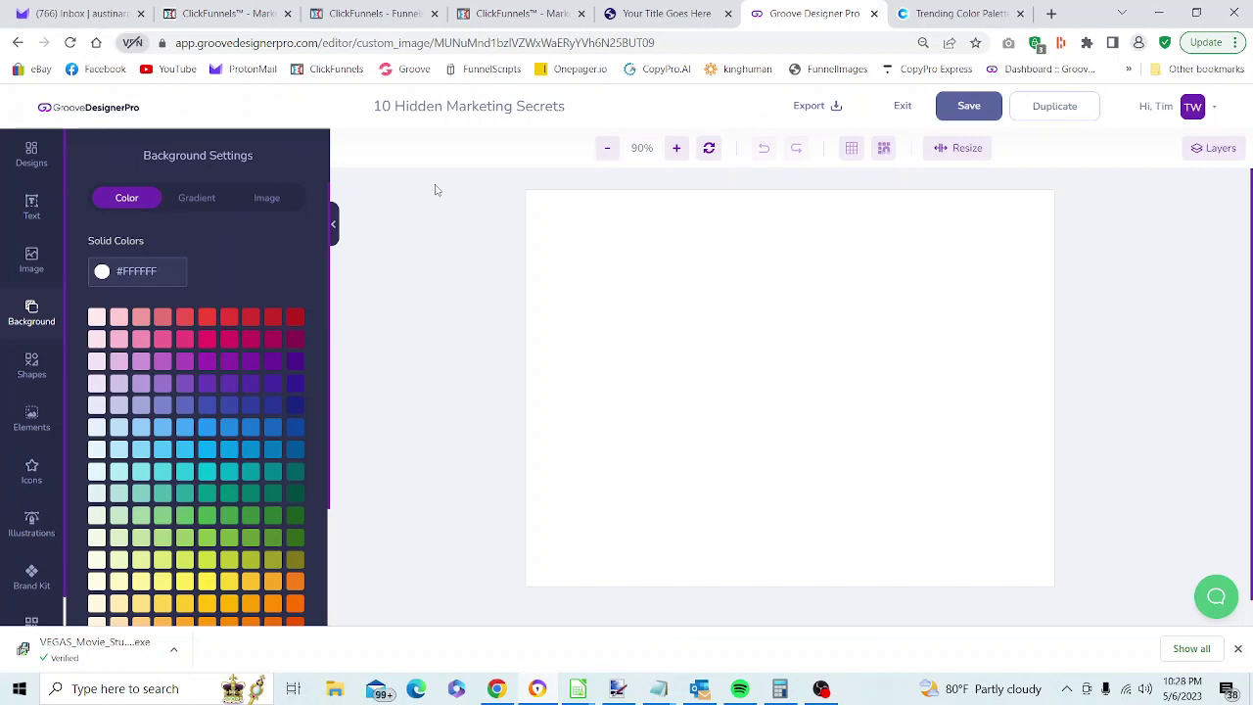
Add a new text layer and drag it to the canvas top-left
{"action": "left_click", "coordinate": [31, 208]}
{"action": "left_click", "coordinate": [212, 204]}
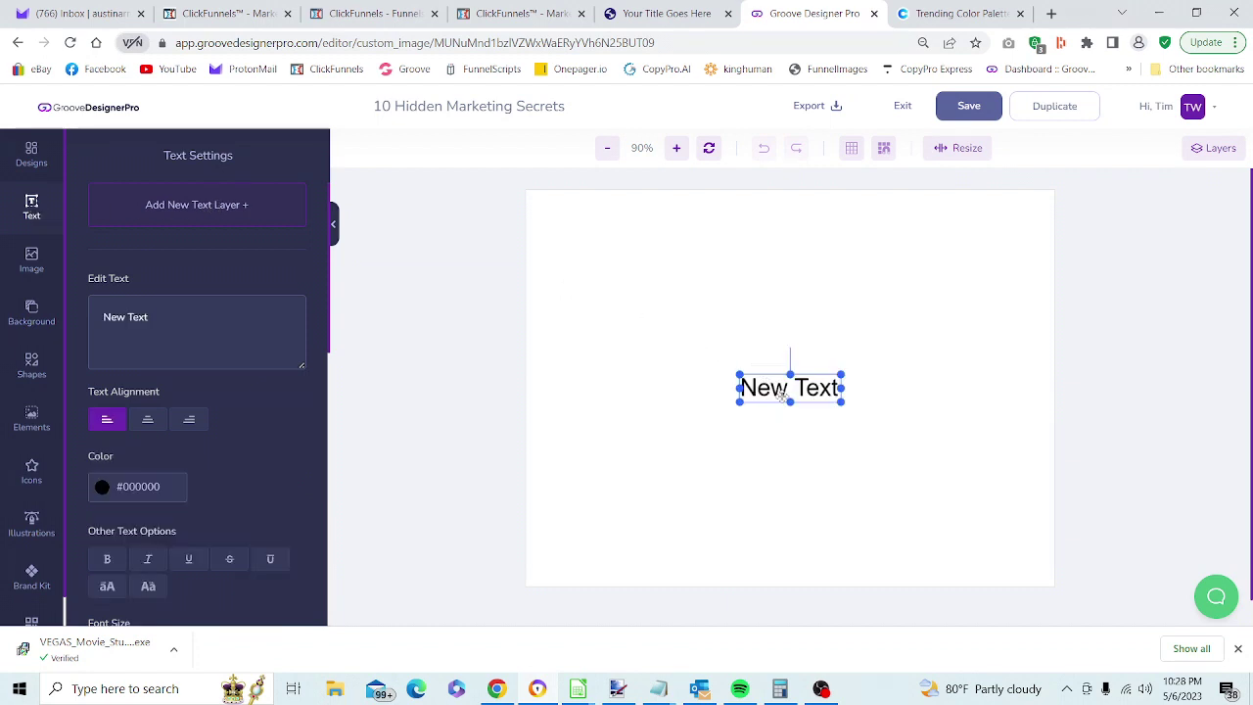
{"action": "left_click_drag", "start_coordinate": [781, 396], "coordinate": [622, 243]}
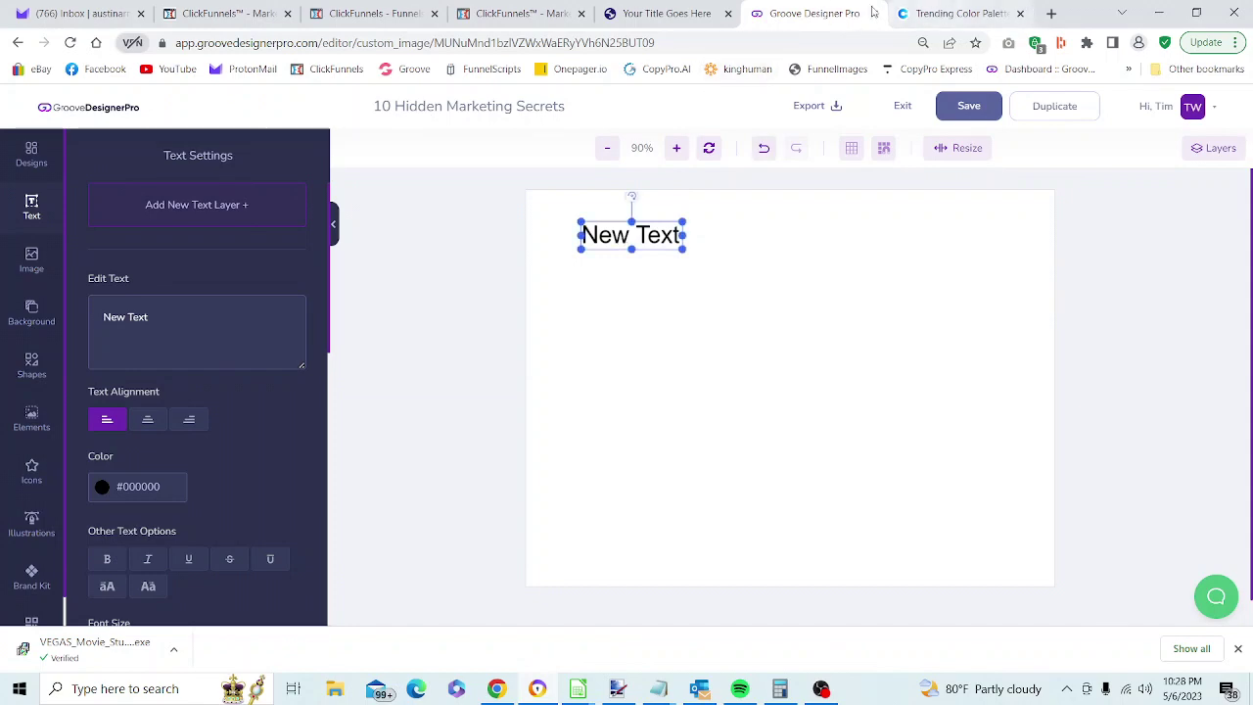
Replace the placeholder wording with '10' and deselect the layer
{"action": "left_click", "coordinate": [692, 16]}
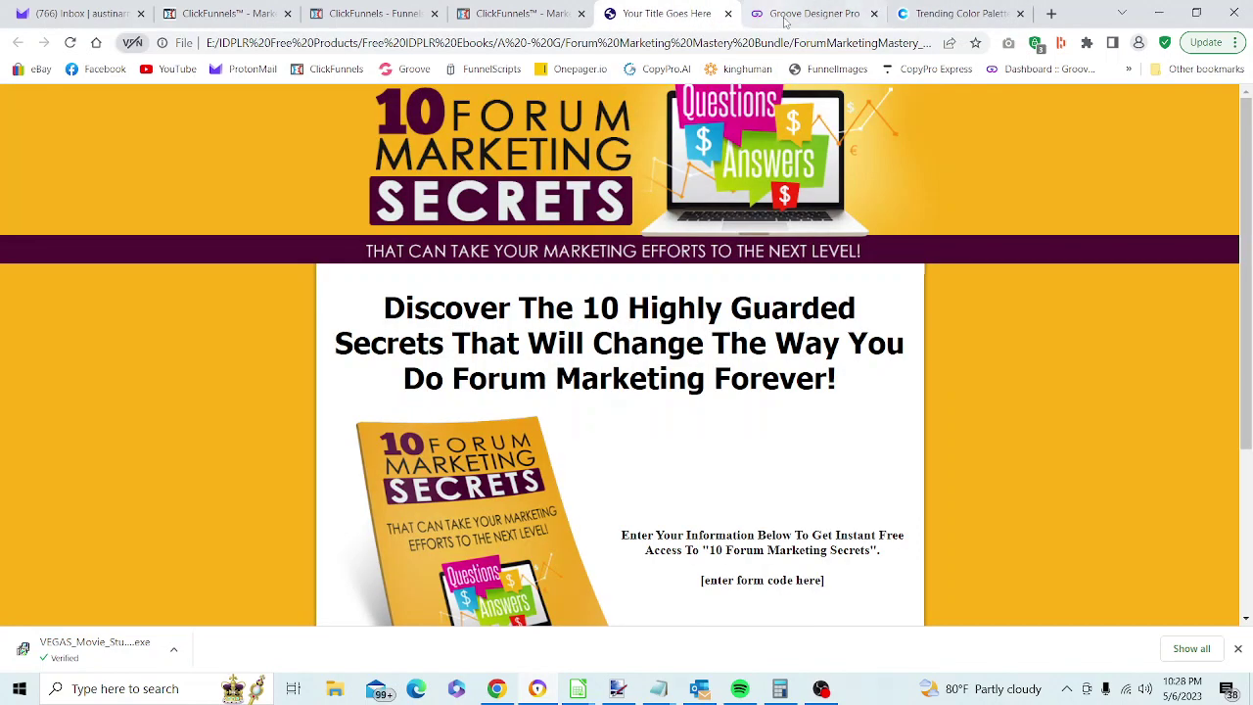
{"action": "left_click", "coordinate": [945, 16]}
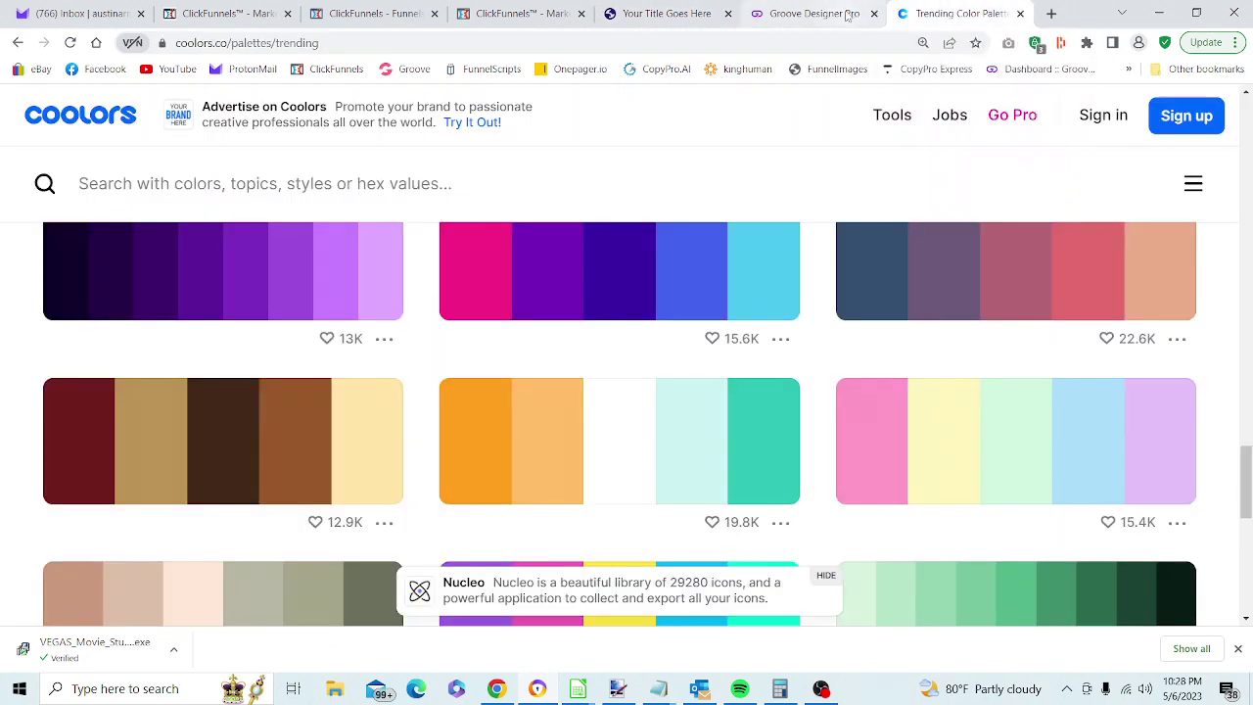
{"action": "left_click", "coordinate": [785, 16]}
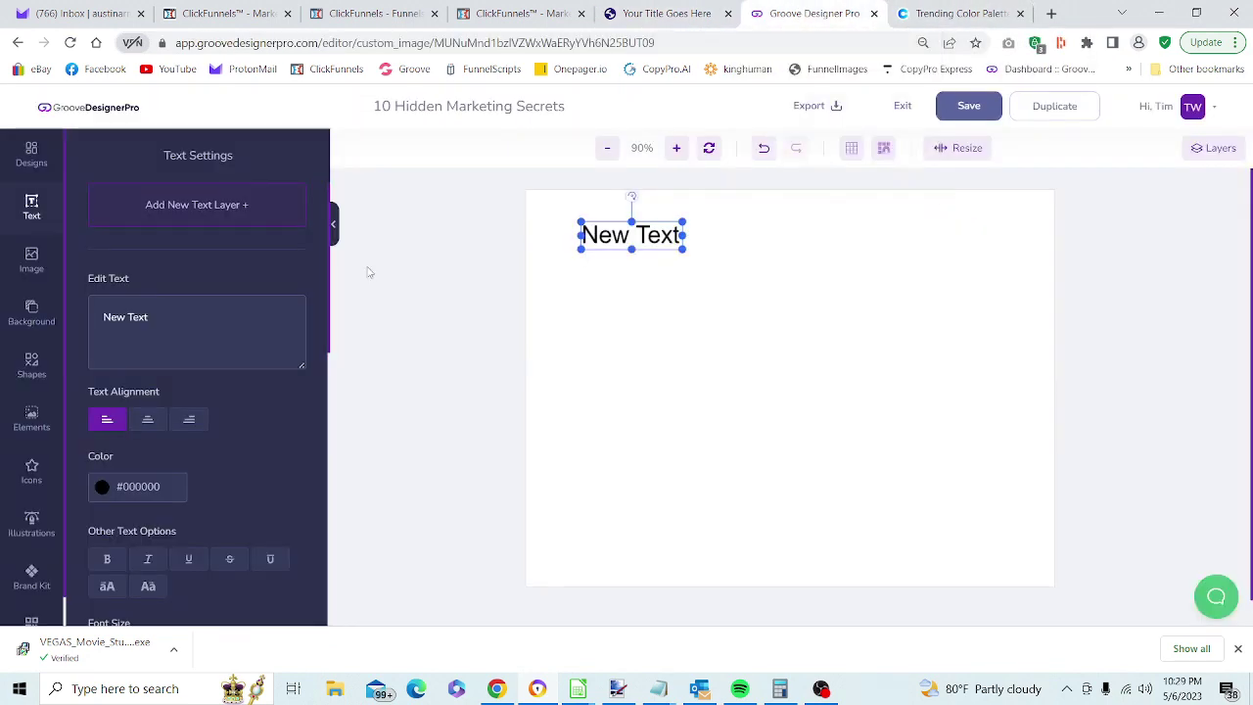
{"action": "left_click", "coordinate": [192, 329]}
{"action": "key", "text": "BackSpace"}
{"action": "key", "text": "BackSpace"}
{"action": "key", "text": "BackSpace"}
{"action": "key", "text": "BackSpace"}
{"action": "key", "text": "BackSpace"}
{"action": "key", "text": "BackSpace"}
{"action": "key", "text": "BackSpace"}
{"action": "key", "text": "BackSpace"}
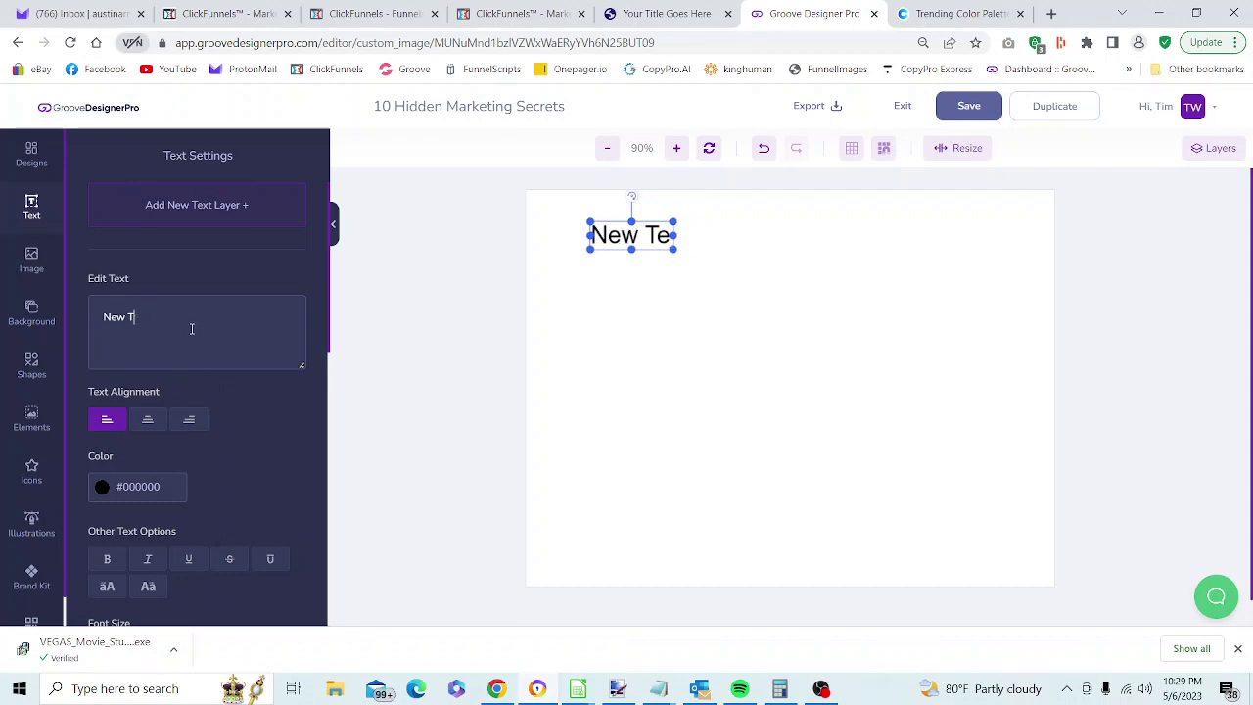
{"action": "type", "text": "1"}
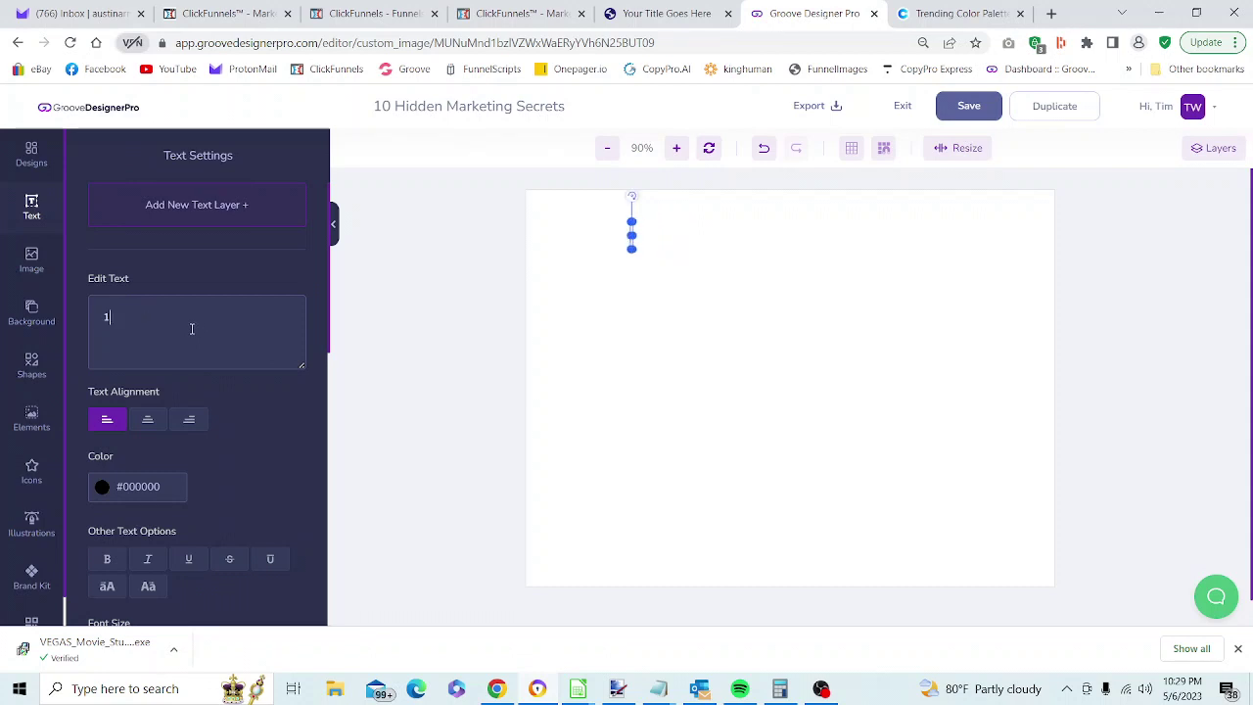
{"action": "type", "text": "0"}
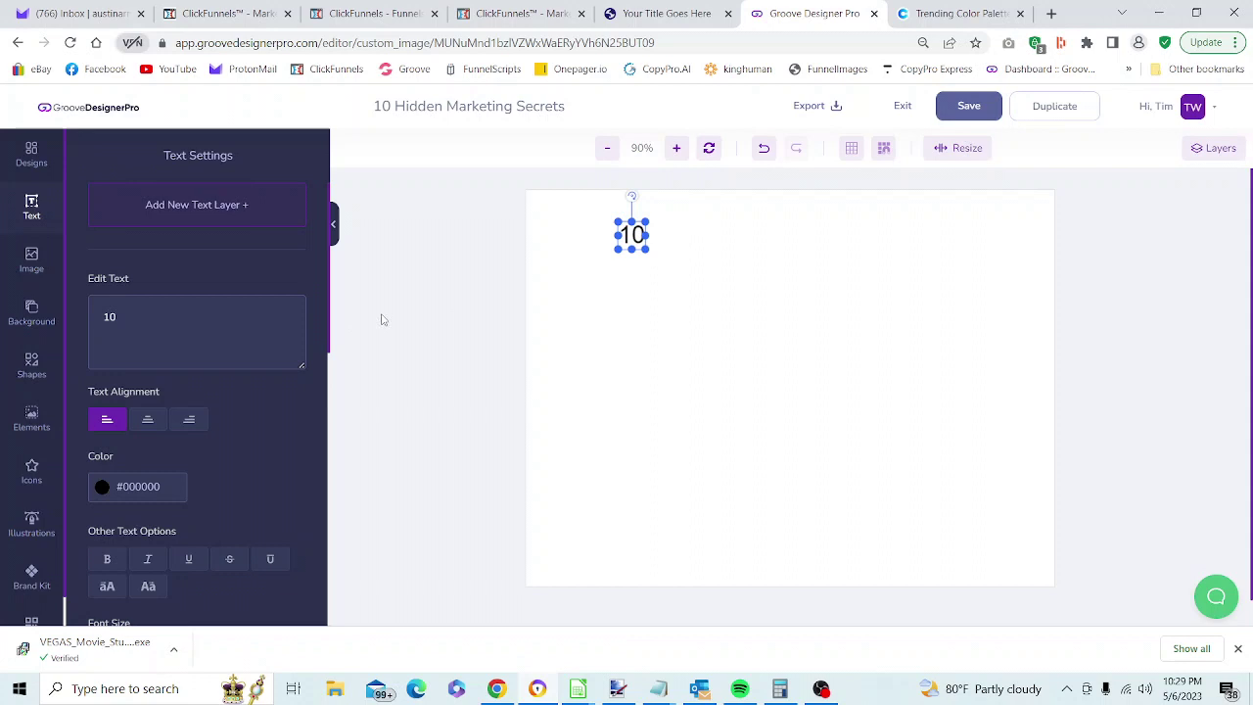
{"action": "left_click", "coordinate": [607, 309]}
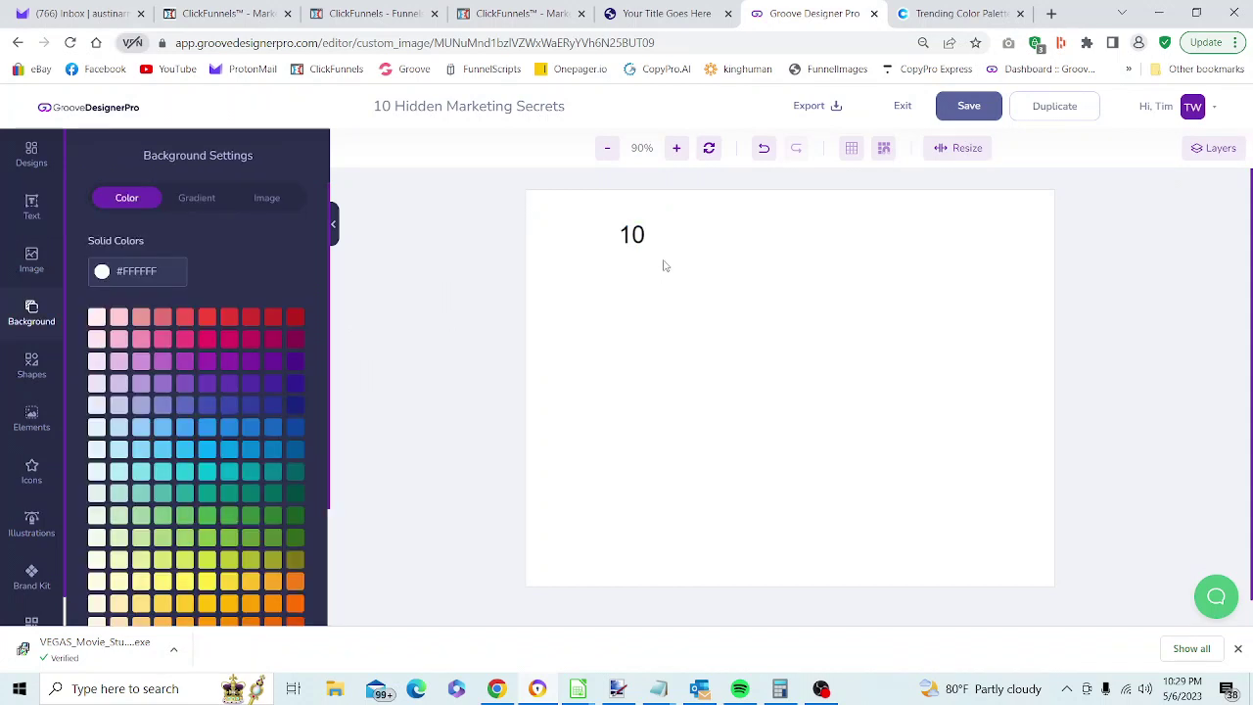
Add a second text layer beside the 10 and change its text to 'SECRETS'
{"action": "left_click", "coordinate": [32, 207]}
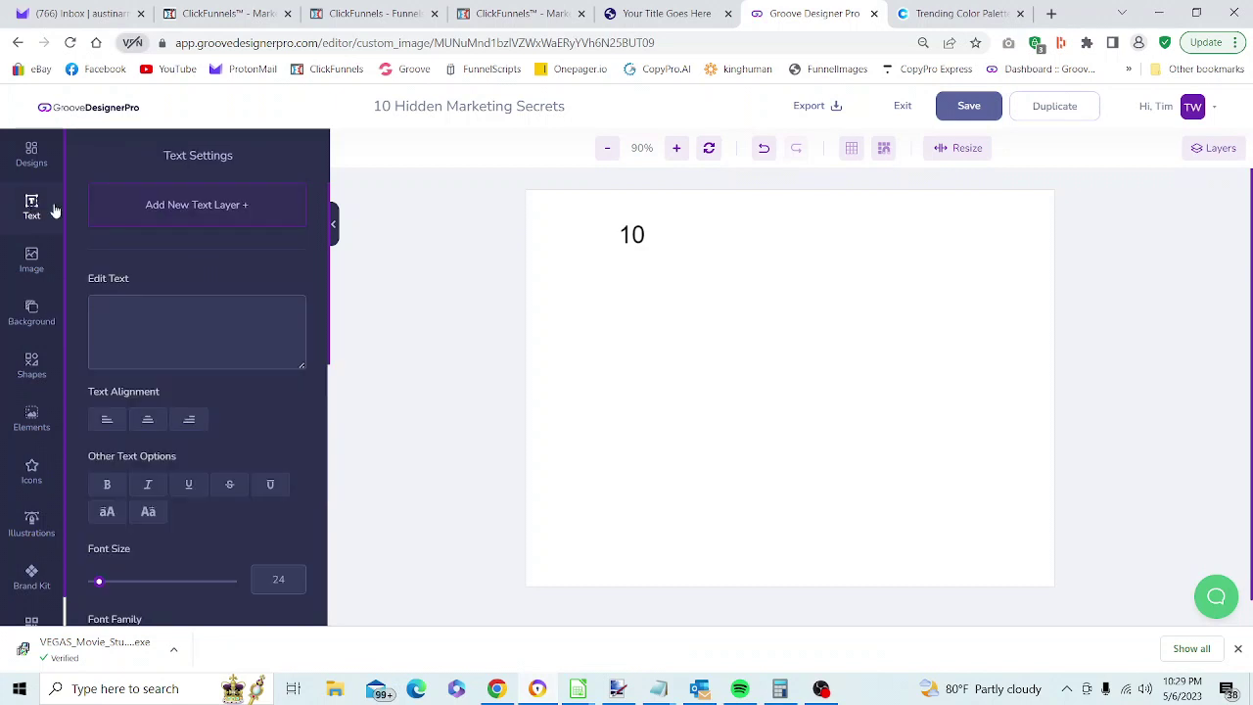
{"action": "left_click", "coordinate": [235, 214]}
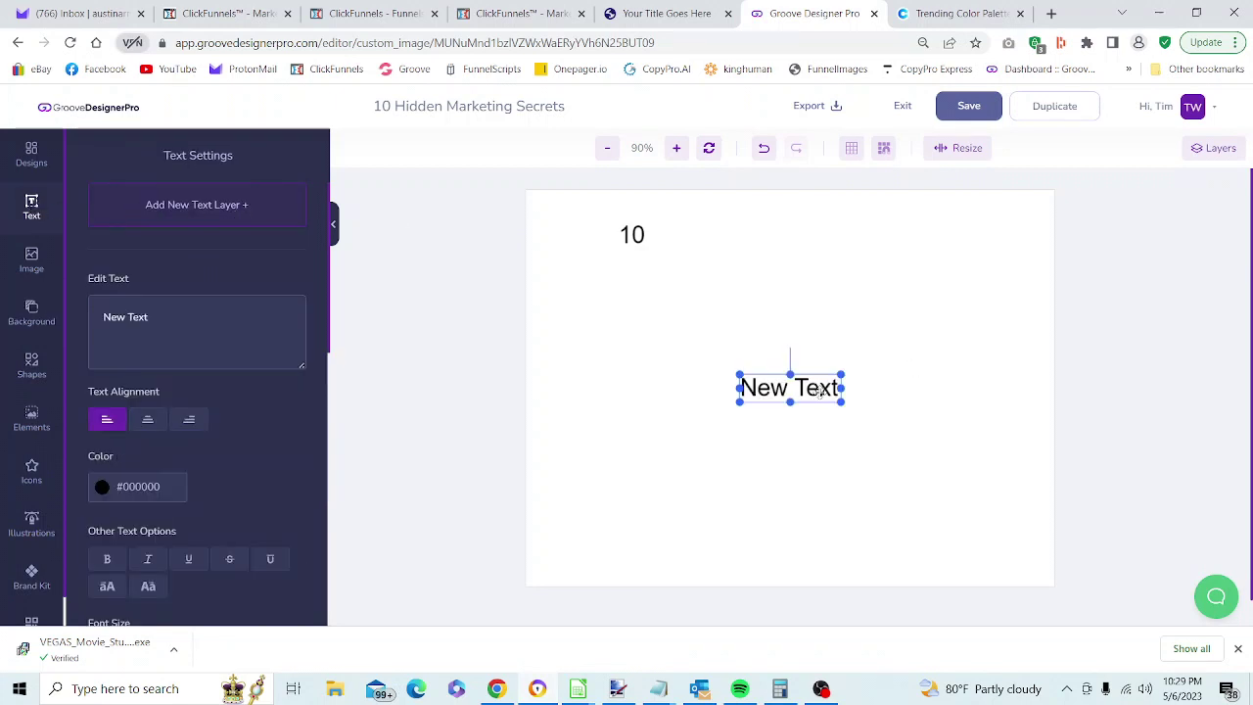
{"action": "left_click_drag", "start_coordinate": [818, 390], "coordinate": [772, 238]}
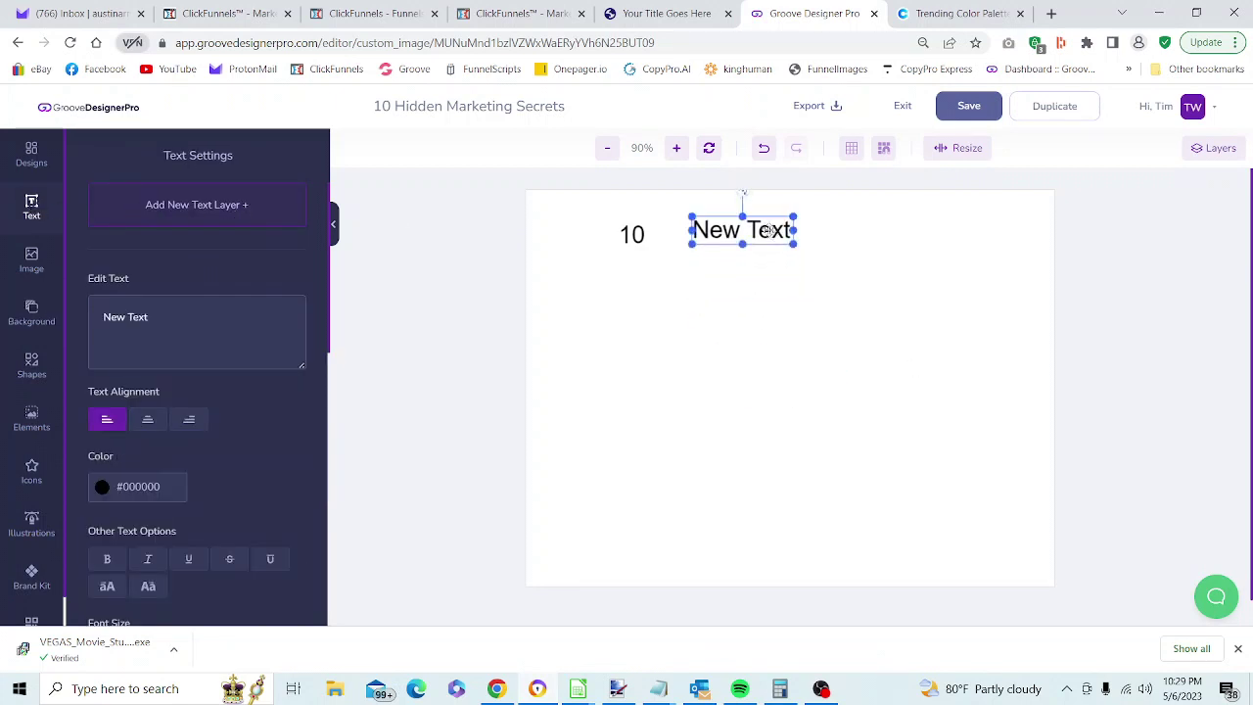
{"action": "left_click", "coordinate": [655, 10]}
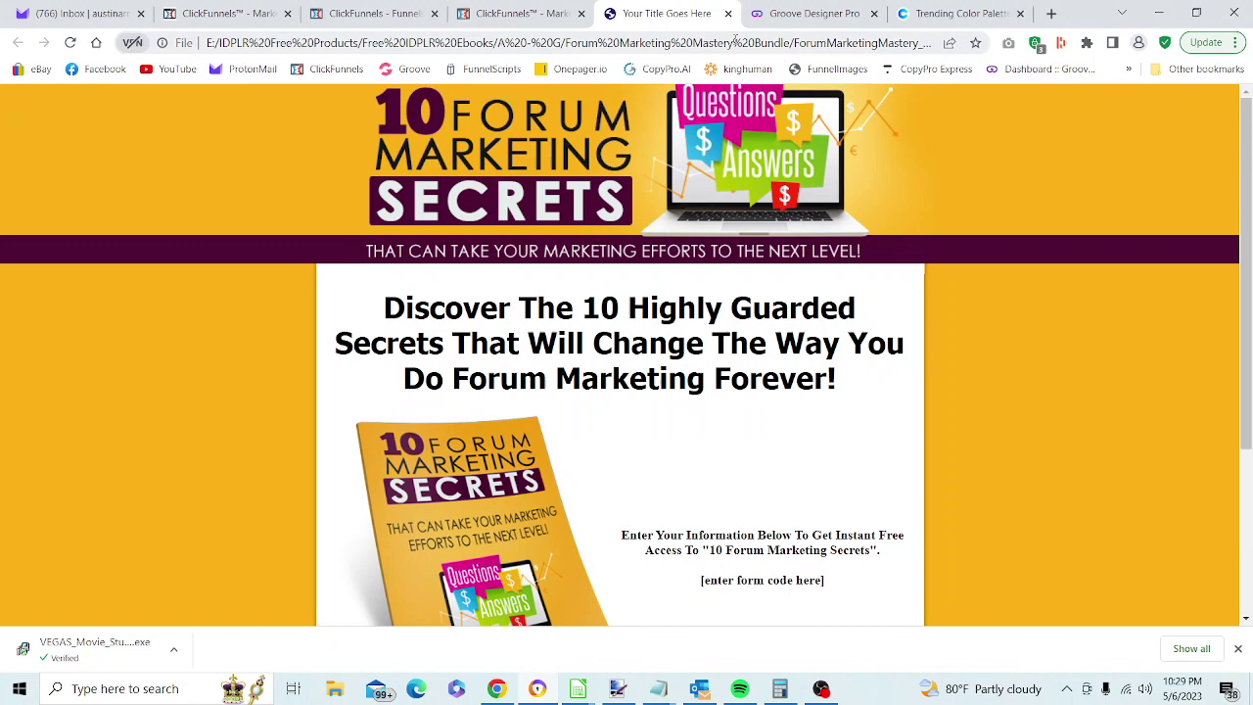
{"action": "left_click", "coordinate": [816, 14]}
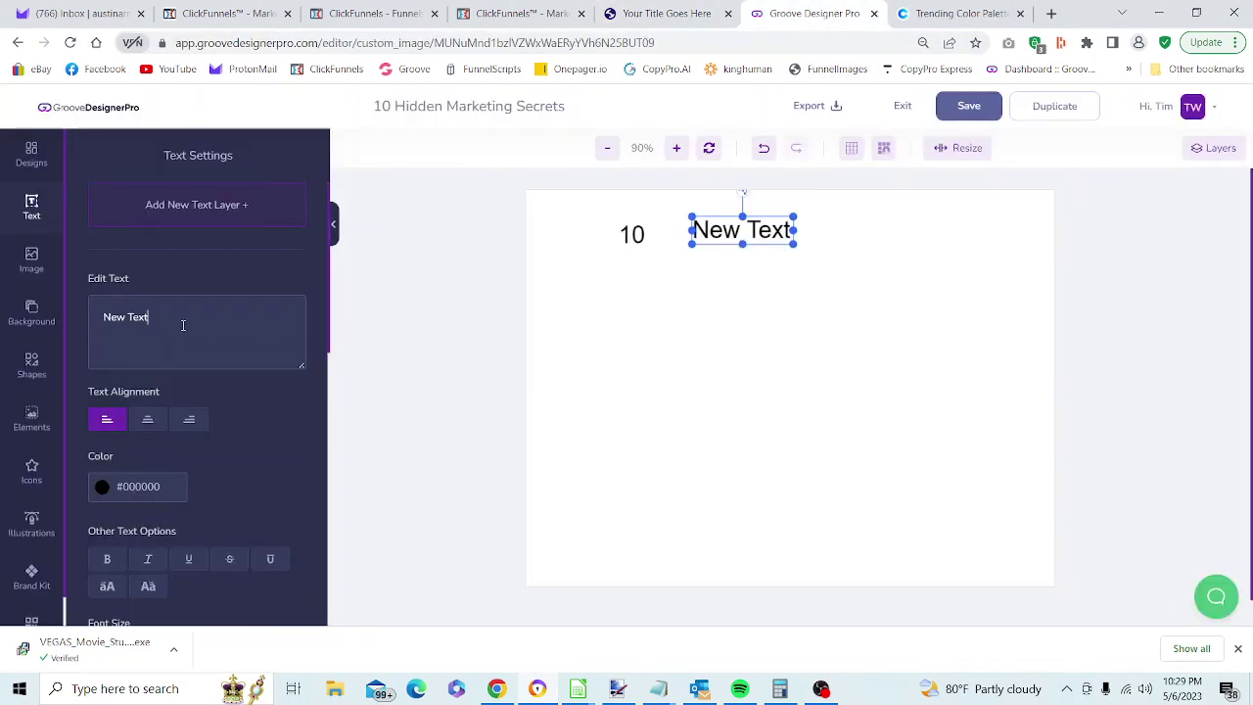
{"action": "key", "text": "BackSpace"}
{"action": "key", "text": "BackSpace"}
{"action": "key", "text": "BackSpace"}
{"action": "key", "text": "BackSpace"}
{"action": "key", "text": "BackSpace"}
{"action": "key", "text": "BackSpace"}
{"action": "key", "text": "BackSpace"}
{"action": "key", "text": "BackSpace"}
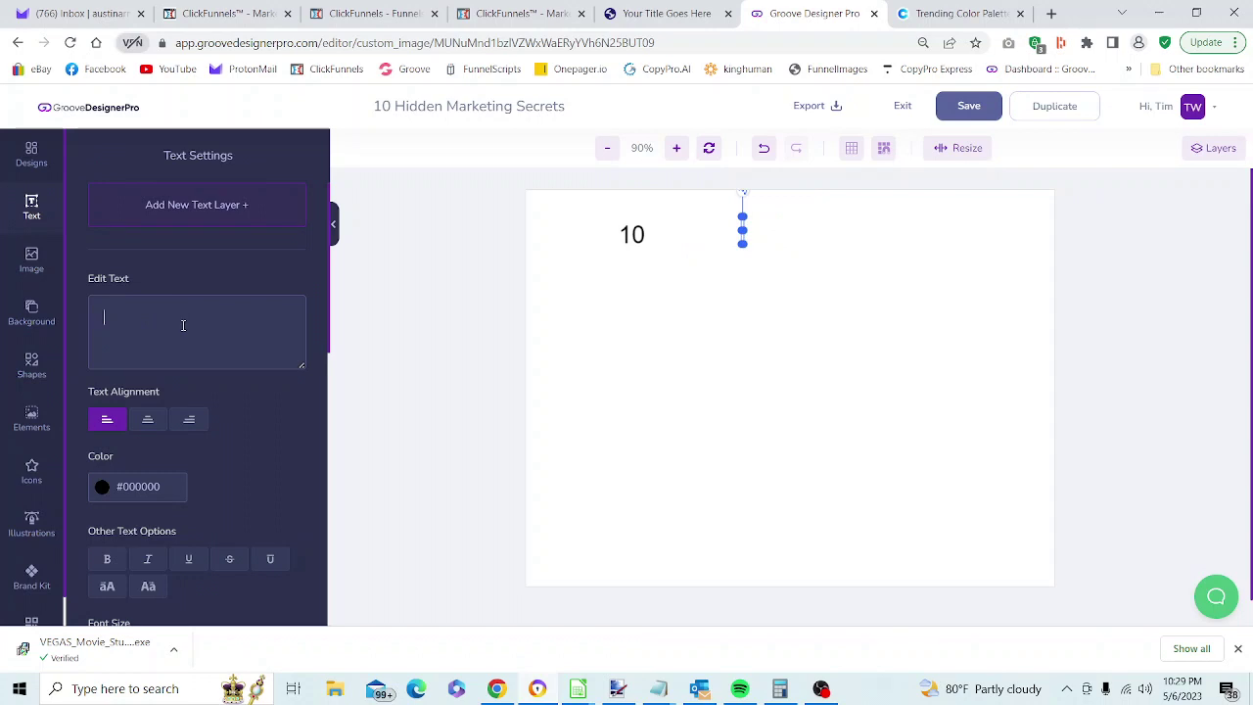
{"action": "type", "text": "SECRETS"}
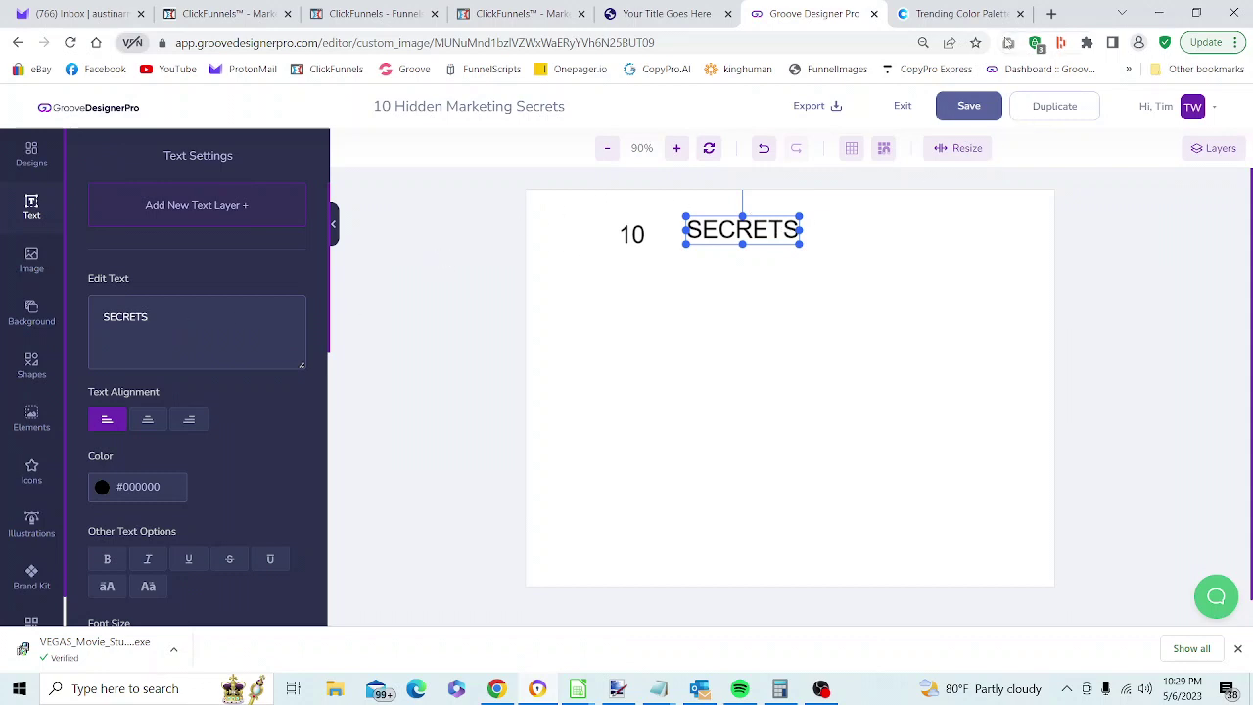
Copy hex 99582A from the Coolors palette and apply it as the SECRETS colour
{"action": "left_click", "coordinate": [993, 21]}
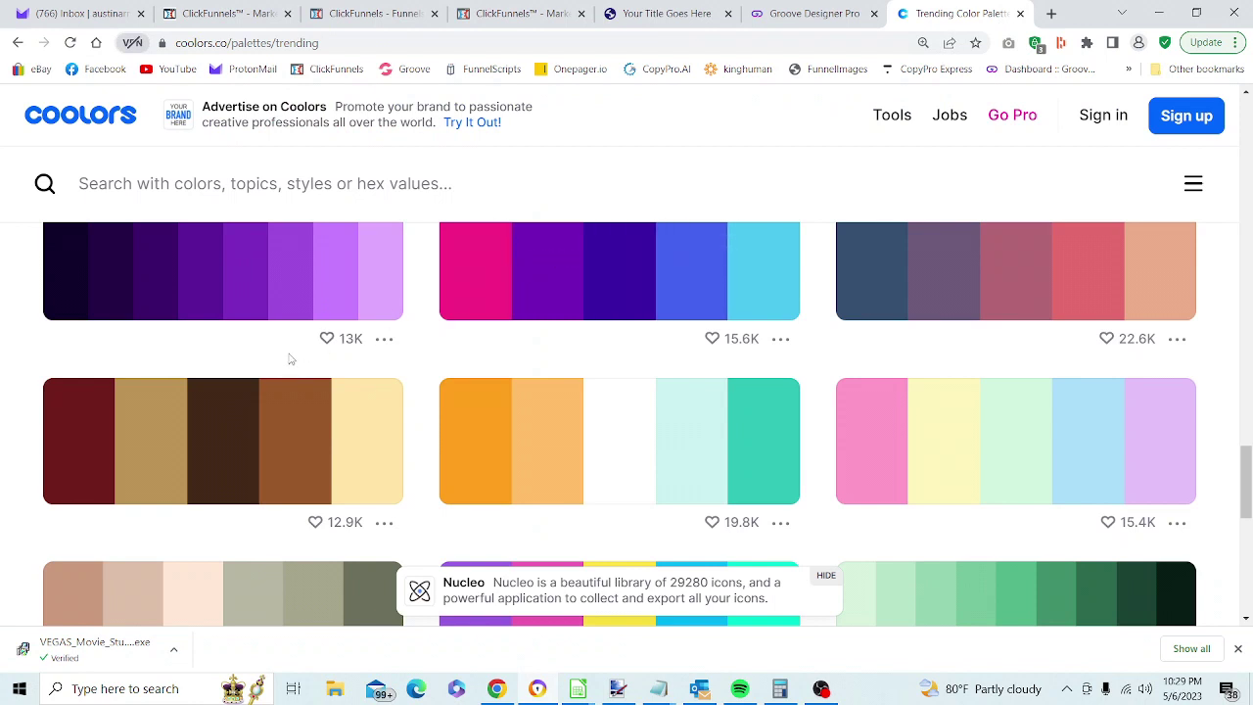
{"action": "left_click", "coordinate": [298, 416]}
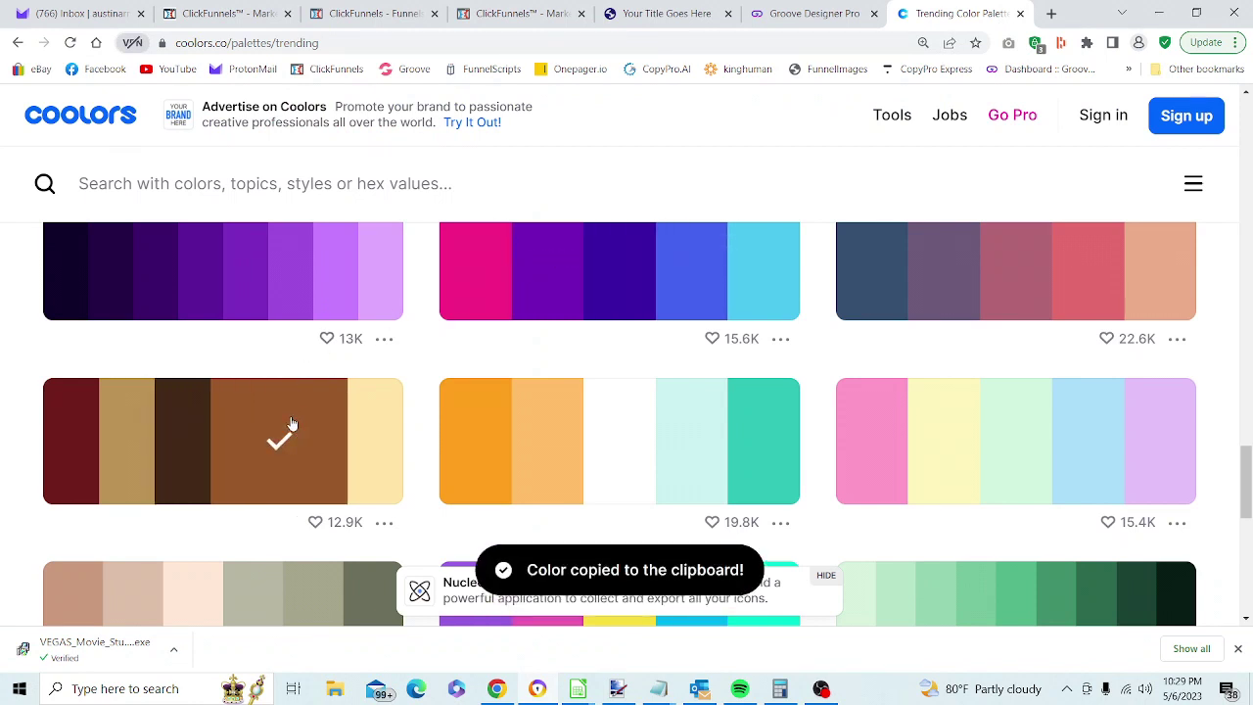
{"action": "left_click", "coordinate": [834, 17]}
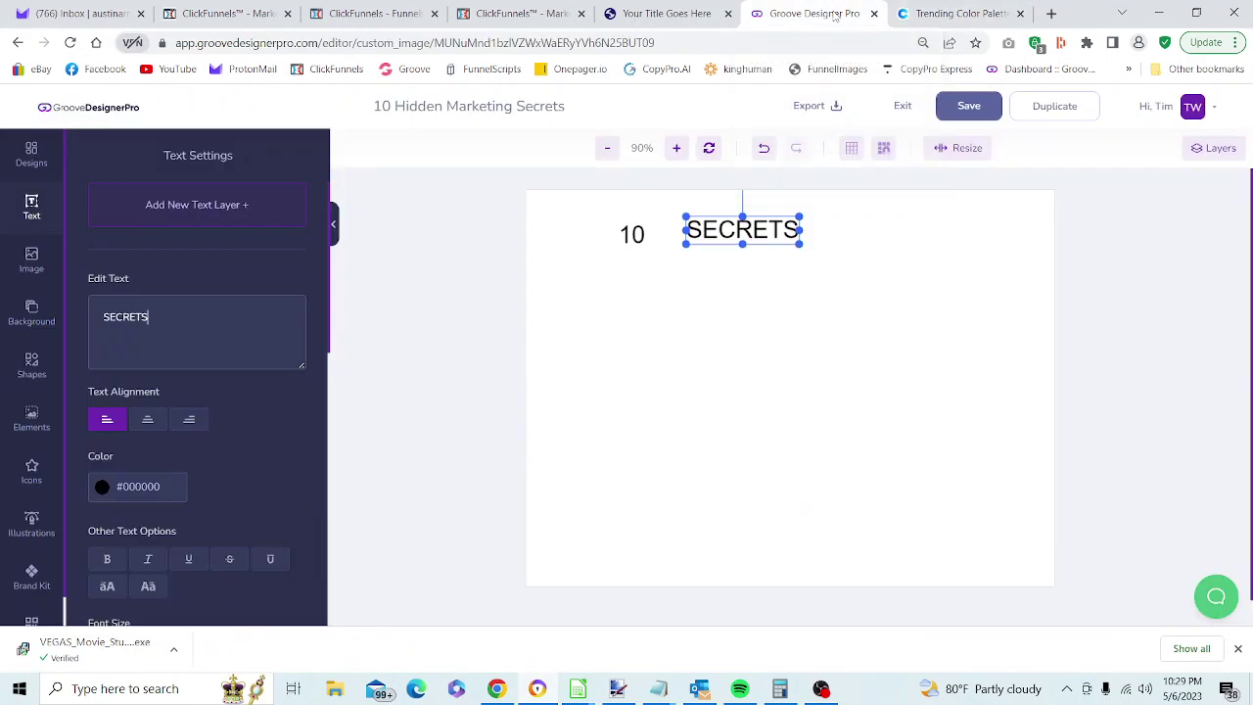
{"action": "left_click", "coordinate": [219, 323]}
{"action": "left_click_drag", "start_coordinate": [329, 328], "coordinate": [322, 383]}
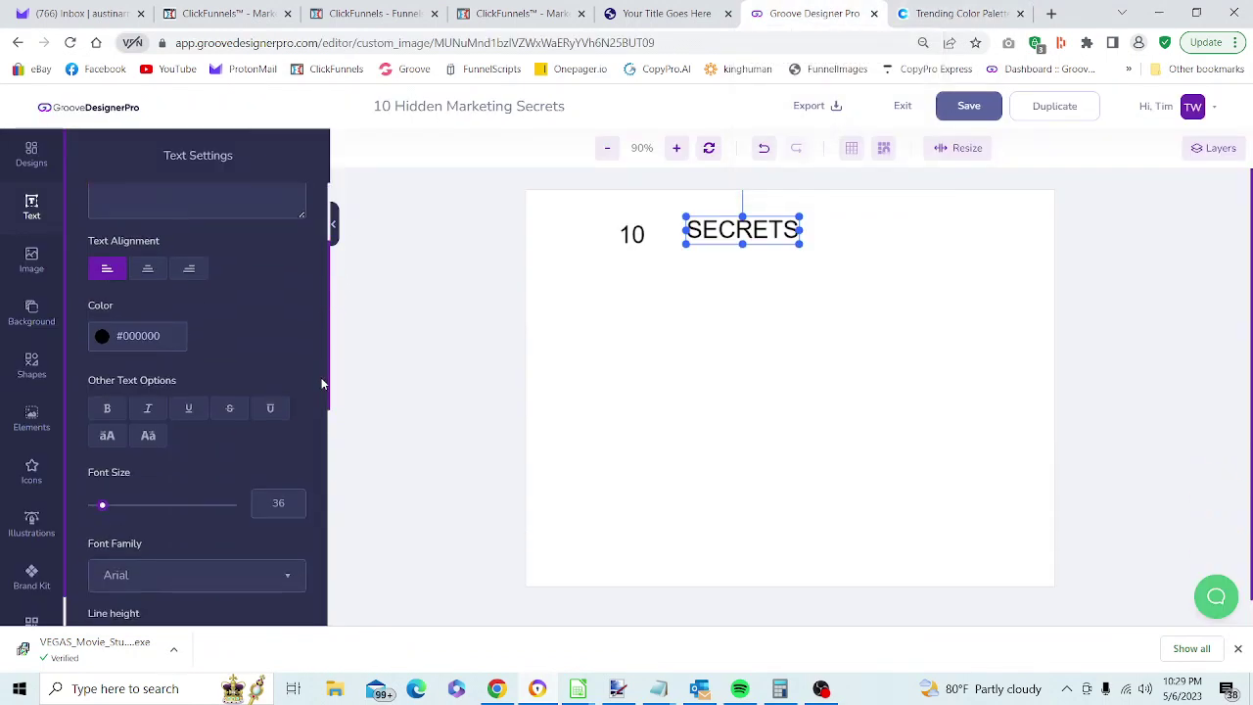
{"action": "left_click", "coordinate": [171, 341]}
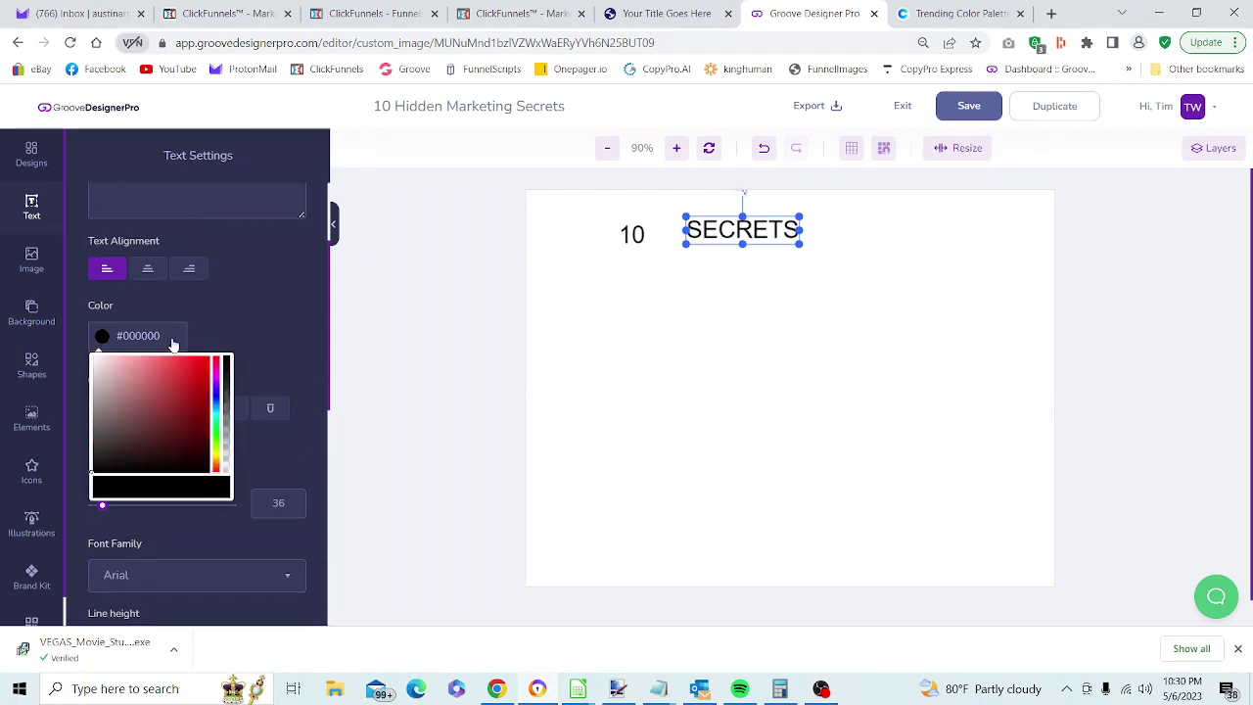
{"action": "key", "text": "BackSpace"}
{"action": "key", "text": "BackSpace"}
{"action": "key", "text": "BackSpace"}
{"action": "key", "text": "BackSpace"}
{"action": "key", "text": "BackSpace"}
{"action": "key", "text": "BackSpace"}
{"action": "key", "text": "ctrl+v"}
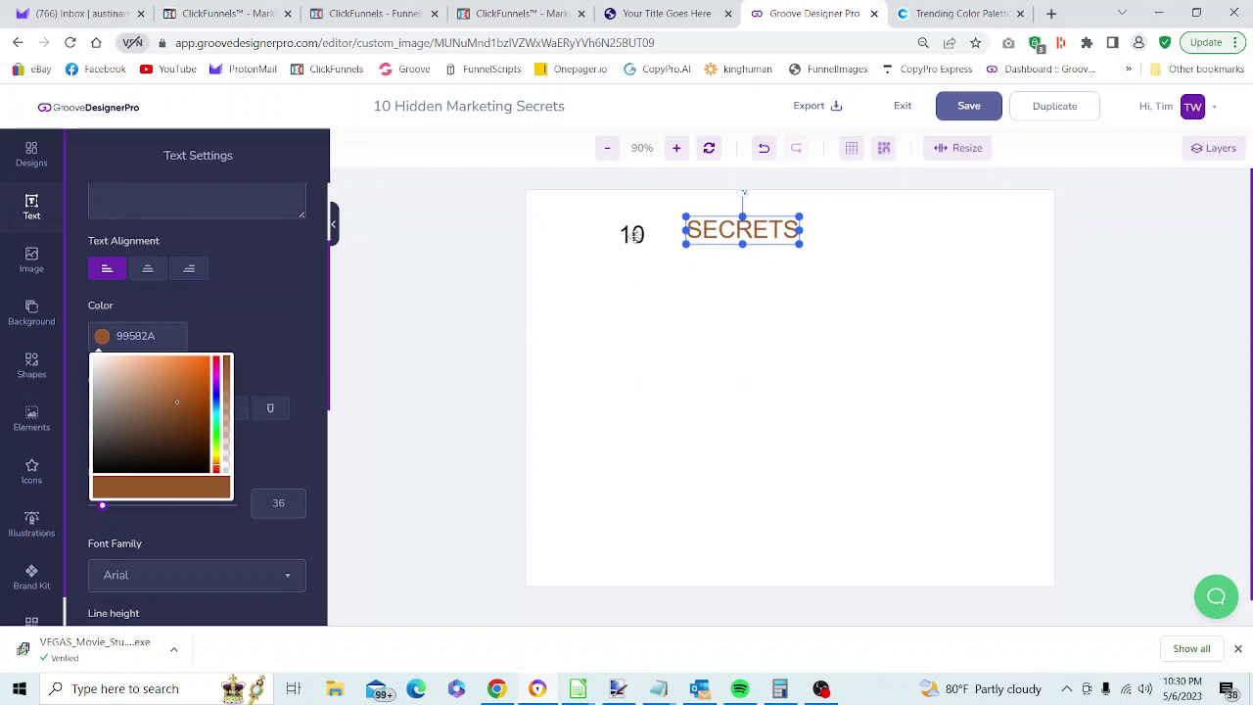
{"action": "left_click", "coordinate": [283, 323]}
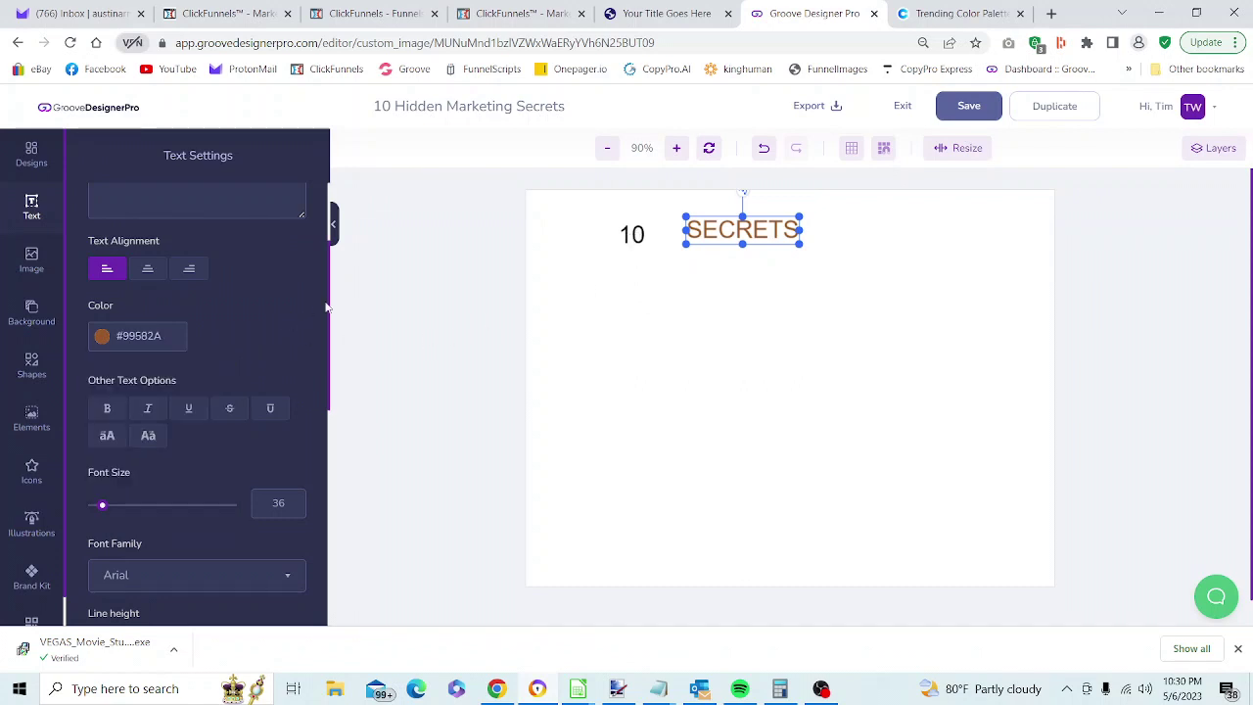
{"action": "left_click_drag", "start_coordinate": [333, 307], "coordinate": [335, 418]}
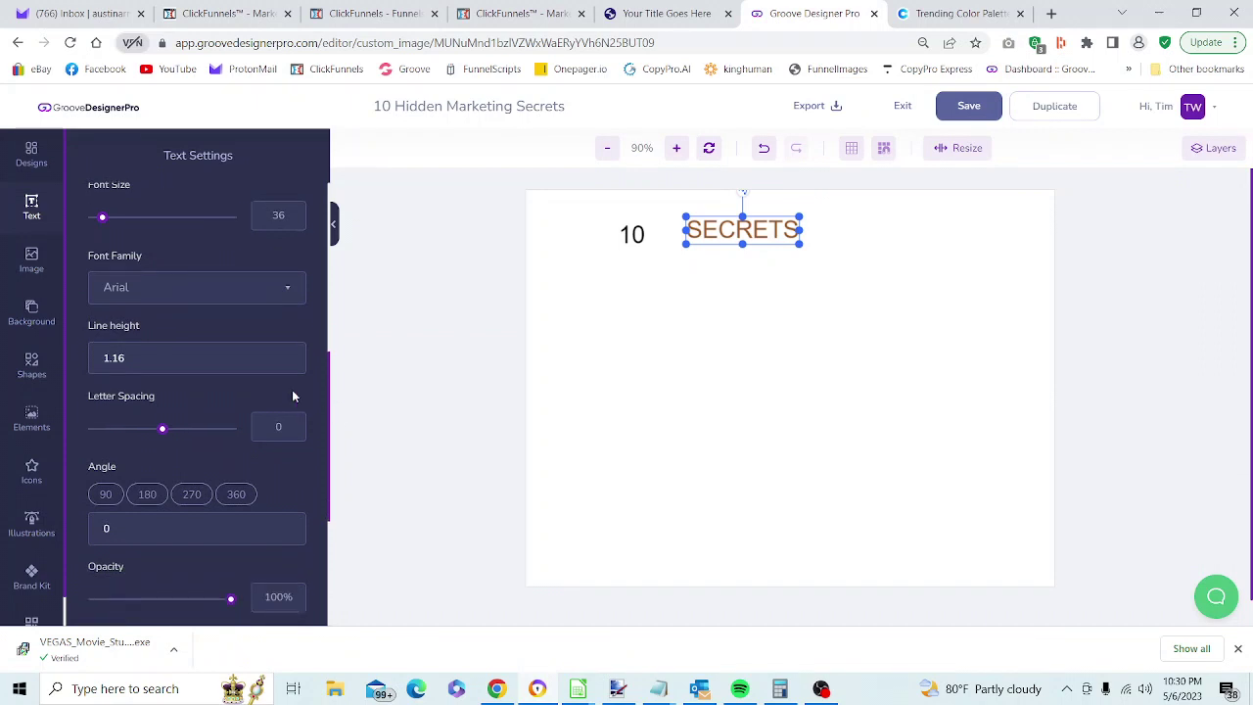
Change the SECRETS font family to Archivo Black
{"action": "left_click", "coordinate": [258, 294]}
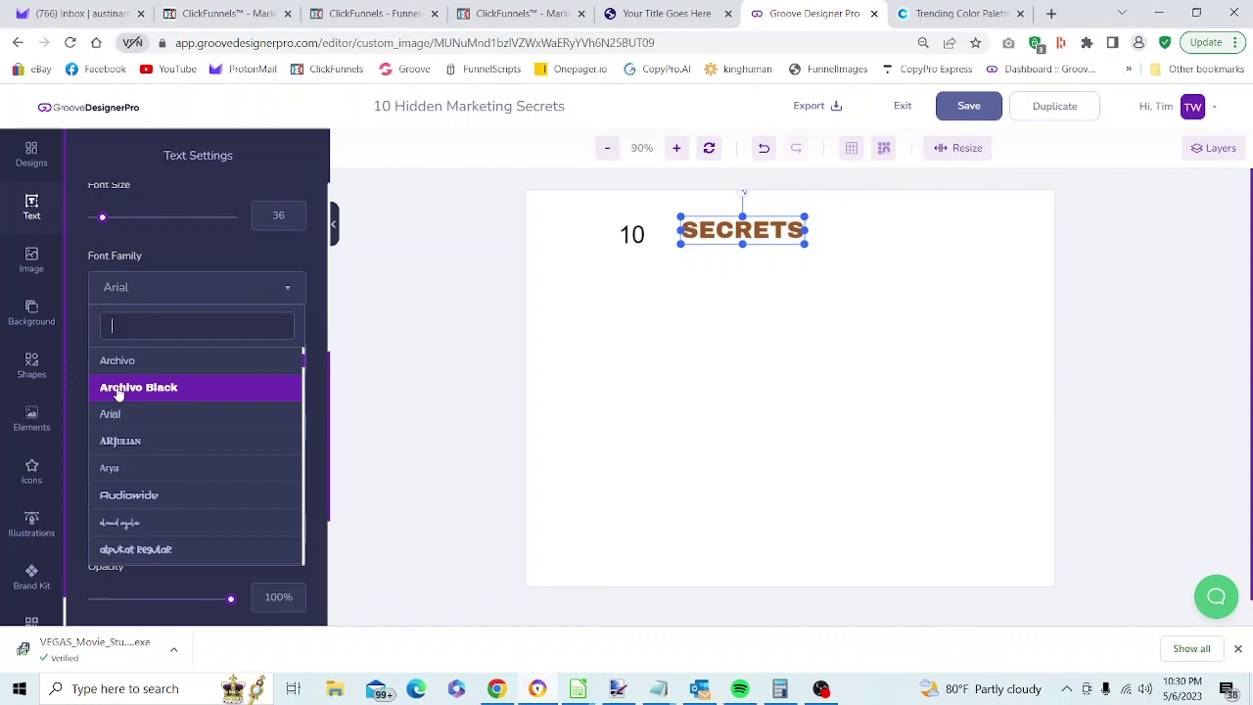
{"action": "left_click", "coordinate": [118, 389]}
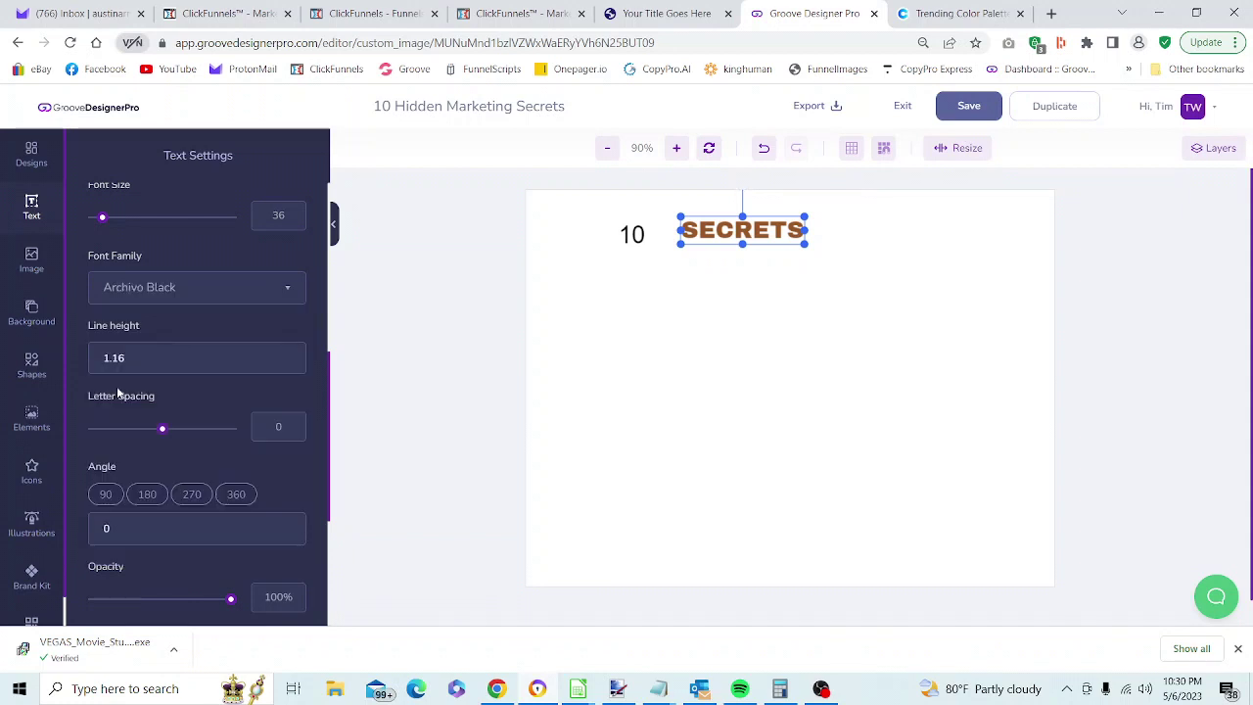
{"action": "left_click", "coordinate": [732, 374]}
{"action": "left_click", "coordinate": [637, 235]}
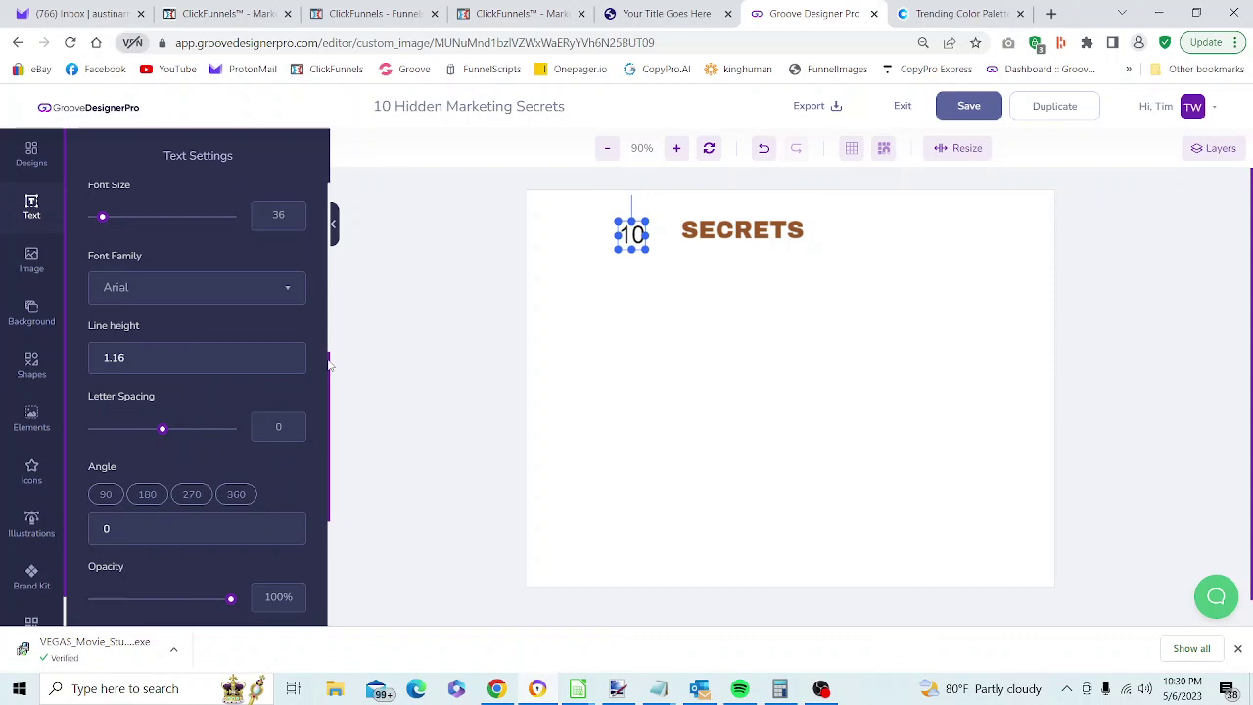
Paste brown 99582A into the 10 layer's colour
{"action": "scroll", "coordinate": [330, 365], "scroll_direction": "down", "scroll_amount": 1}
{"action": "scroll", "coordinate": [311, 292], "scroll_direction": "up", "scroll_amount": 3}
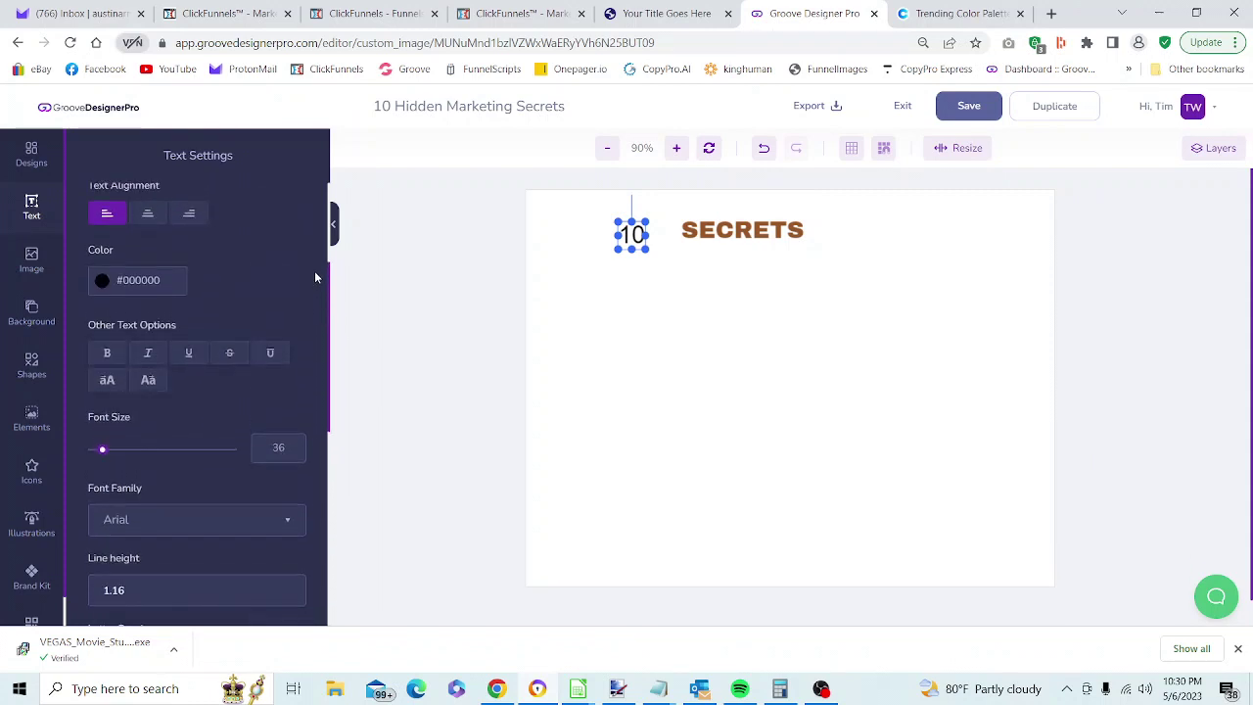
{"action": "left_click", "coordinate": [163, 280]}
{"action": "key", "text": "BackSpace"}
{"action": "key", "text": "BackSpace"}
{"action": "key", "text": "BackSpace"}
{"action": "key", "text": "BackSpace"}
{"action": "key", "text": "BackSpace"}
{"action": "key", "text": "BackSpace"}
{"action": "key", "text": "BackSpace"}
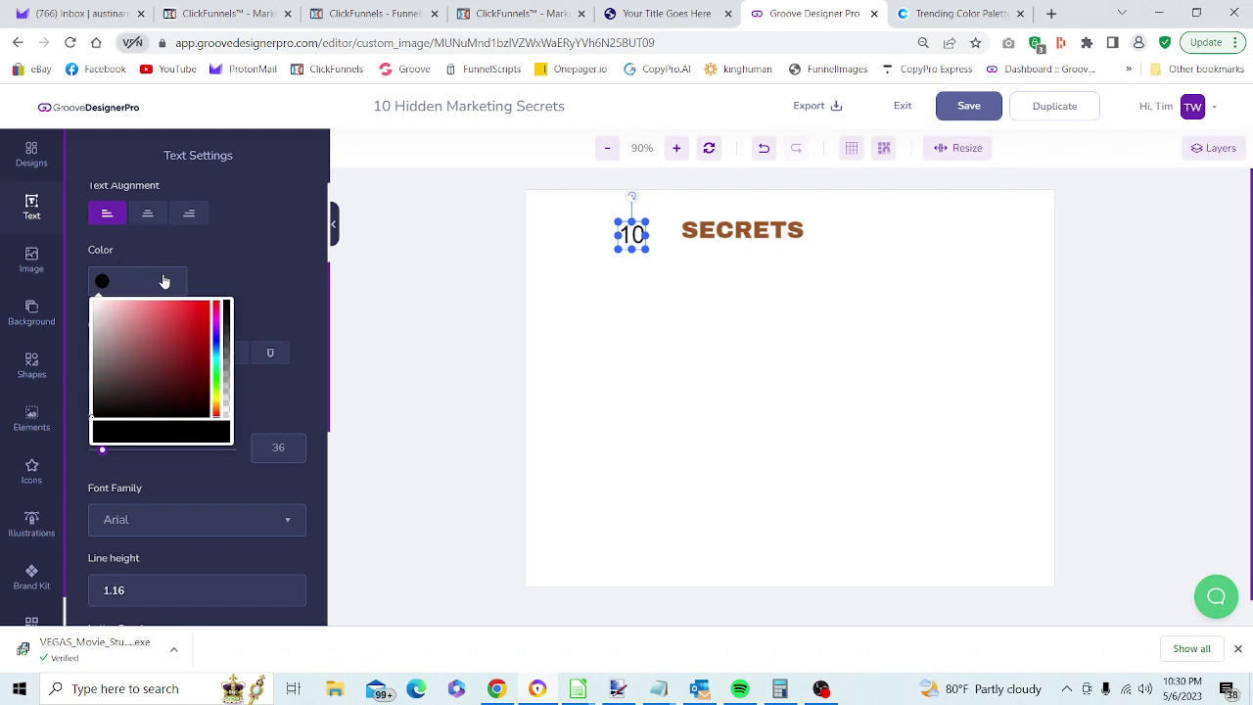
{"action": "key", "text": "ctrl+v"}
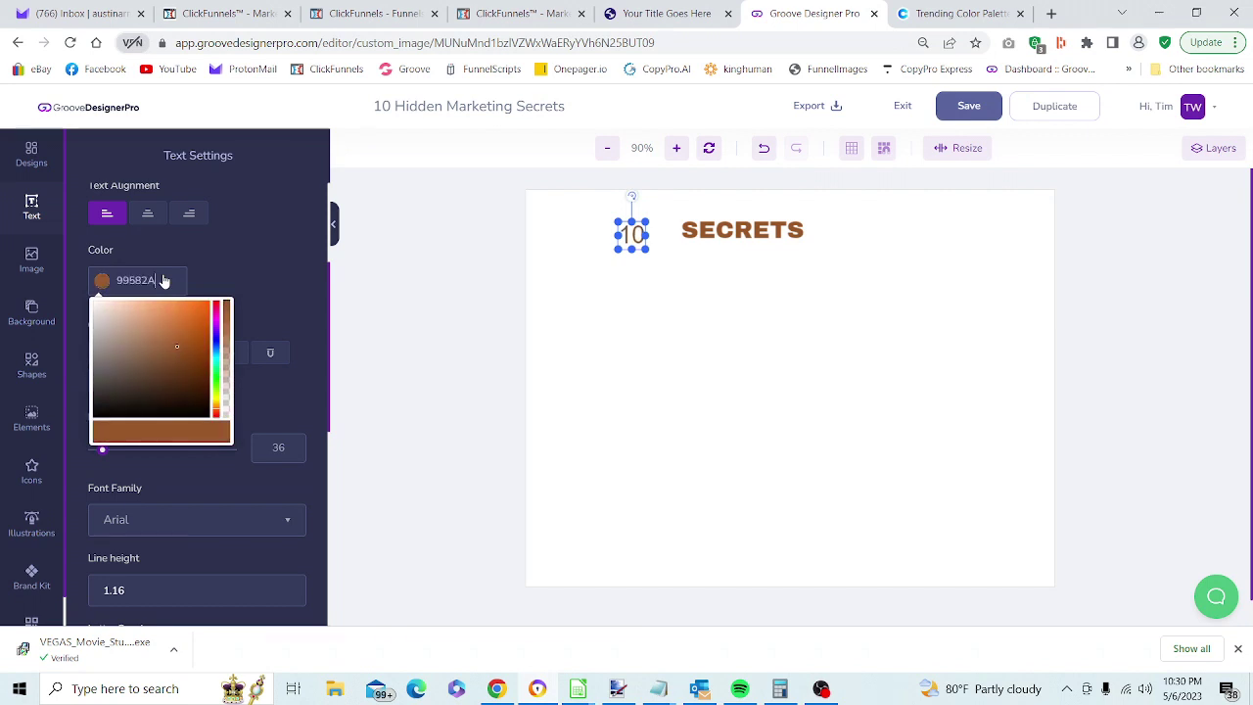
{"action": "left_click", "coordinate": [277, 323]}
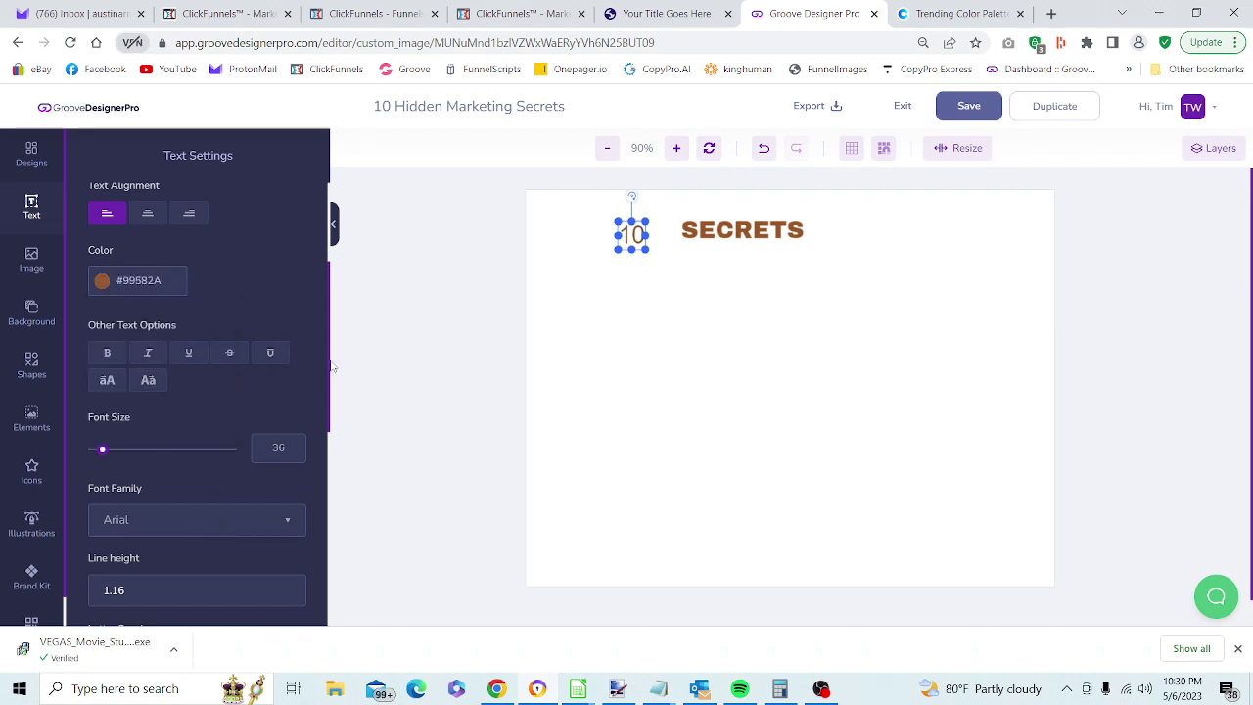
Set the 10 in the Archivo Black font family
{"action": "left_click_drag", "start_coordinate": [127, 382], "coordinate": [134, 418]}
{"action": "scroll", "coordinate": [228, 290], "scroll_direction": "down", "scroll_amount": 3}
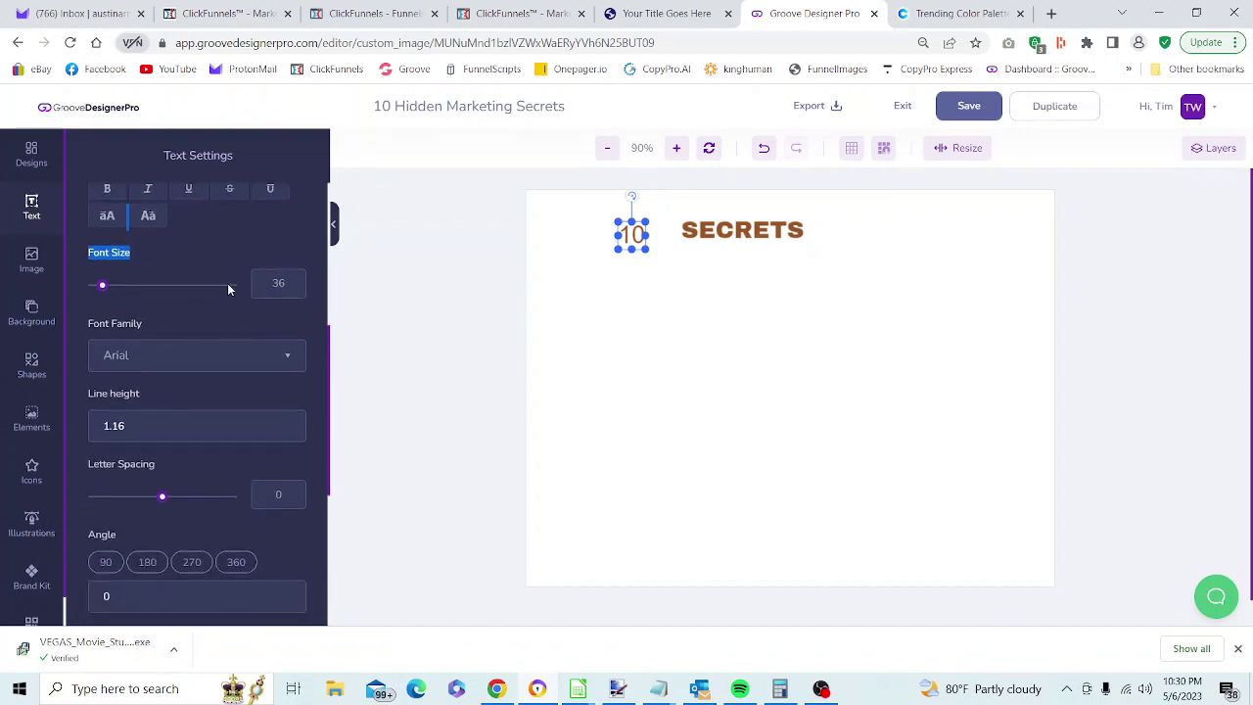
{"action": "left_click", "coordinate": [239, 364]}
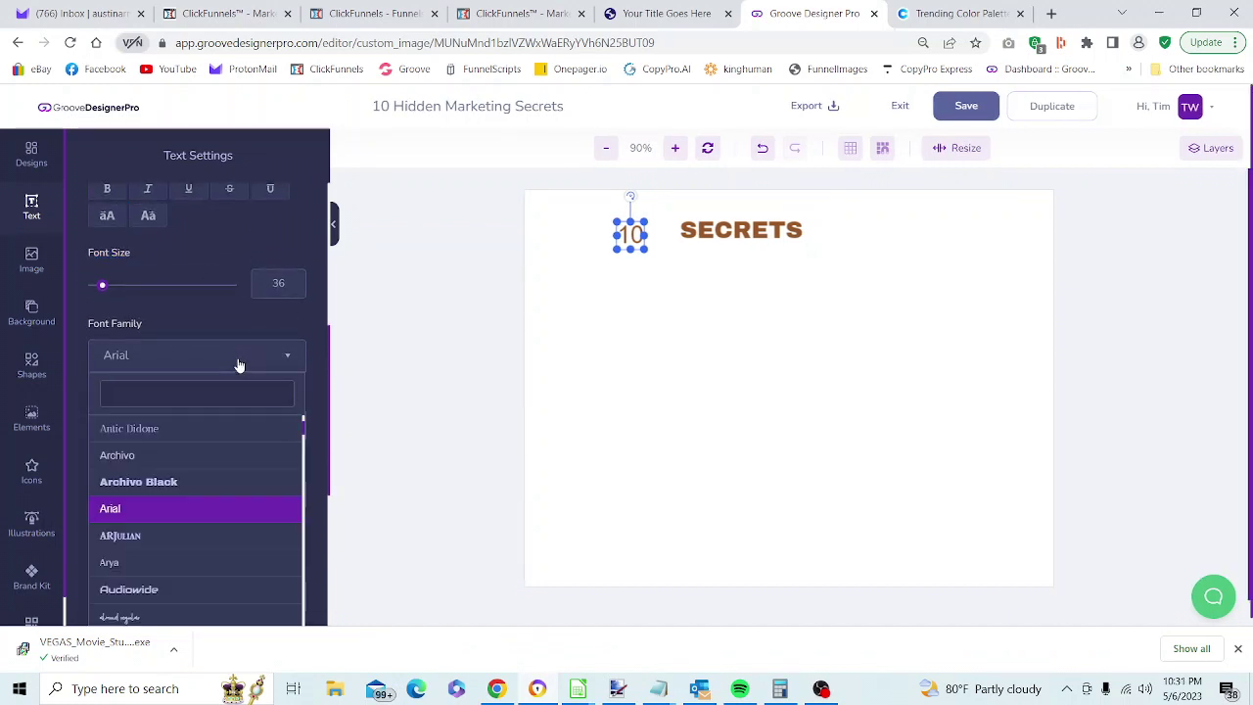
{"action": "left_click", "coordinate": [206, 481]}
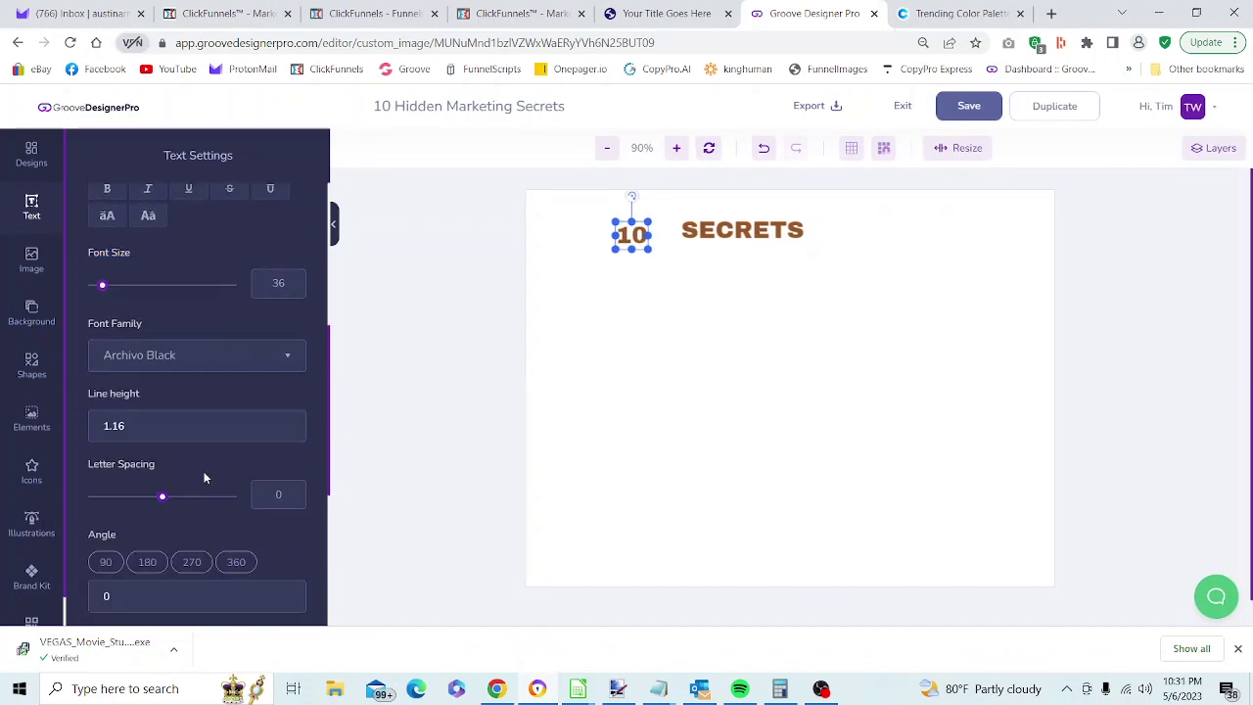
Deselect the 10 text and compare the design with the reference Forum Marketing Secrets page
{"action": "left_click", "coordinate": [745, 329]}
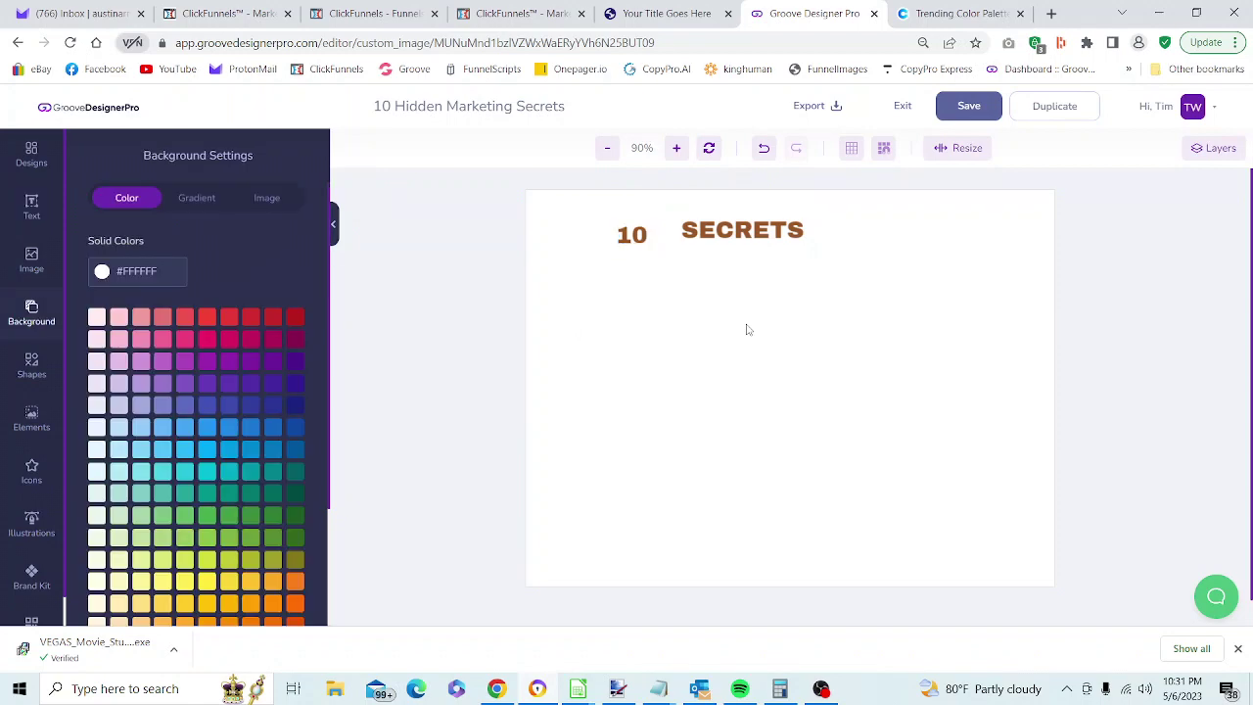
{"action": "left_click", "coordinate": [671, 14]}
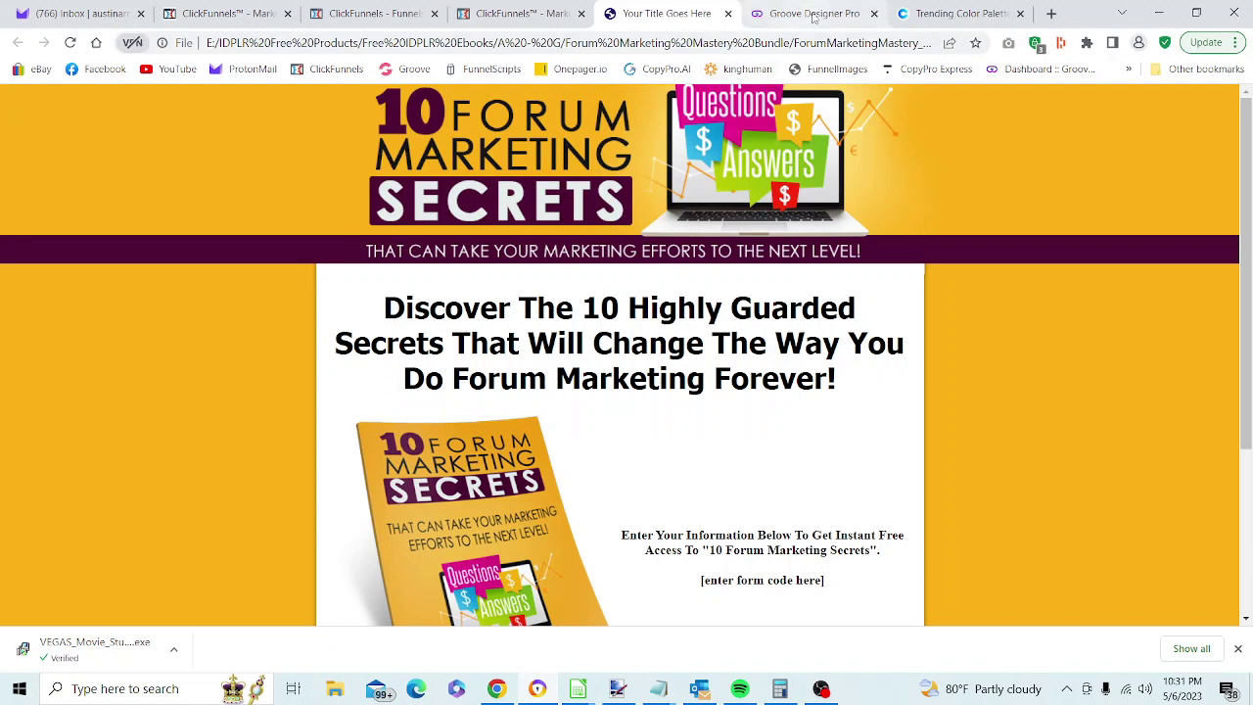
{"action": "mouse_move", "coordinate": [812, 17]}
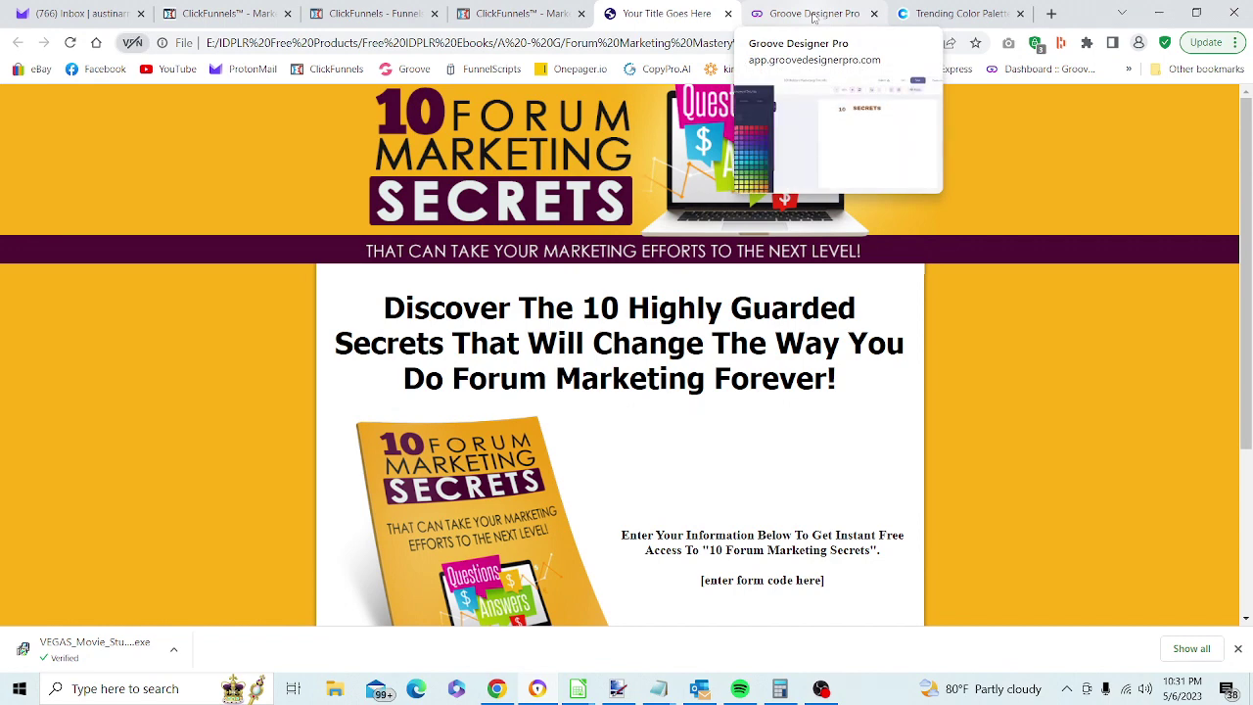
{"action": "left_click", "coordinate": [811, 17]}
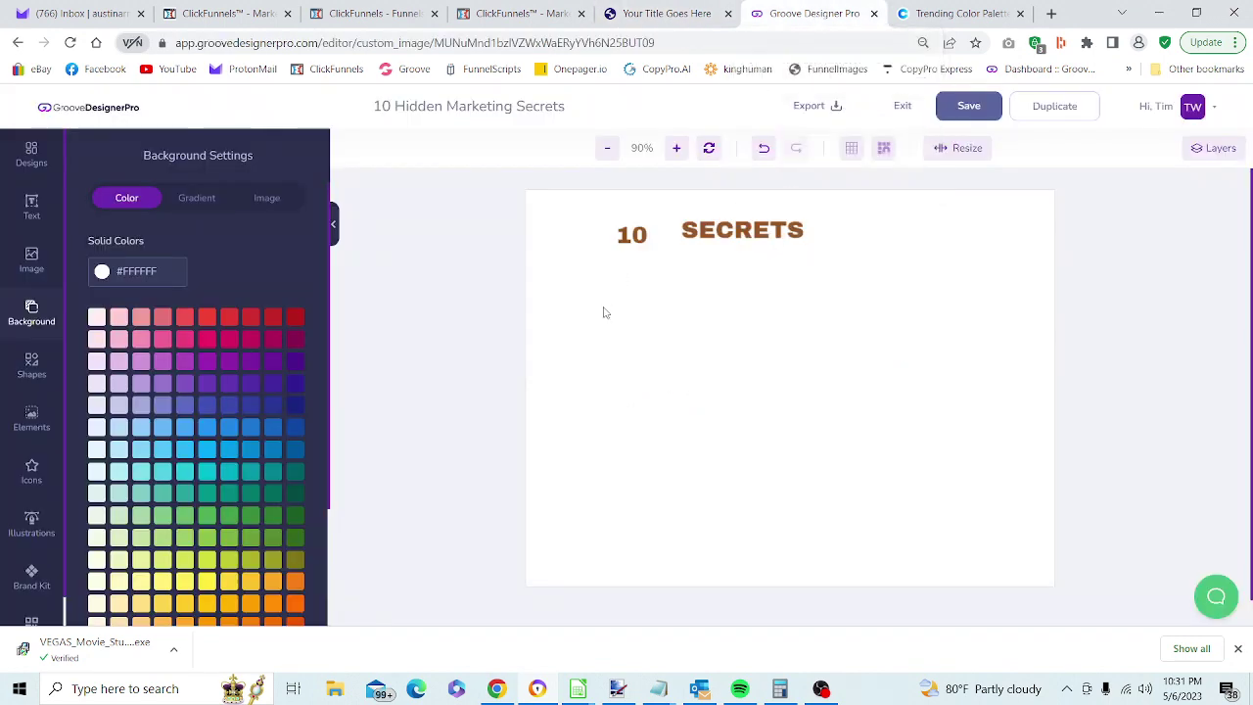
Add a new text layer just below SECRETS and change its text to FORUM
{"action": "left_click", "coordinate": [33, 206]}
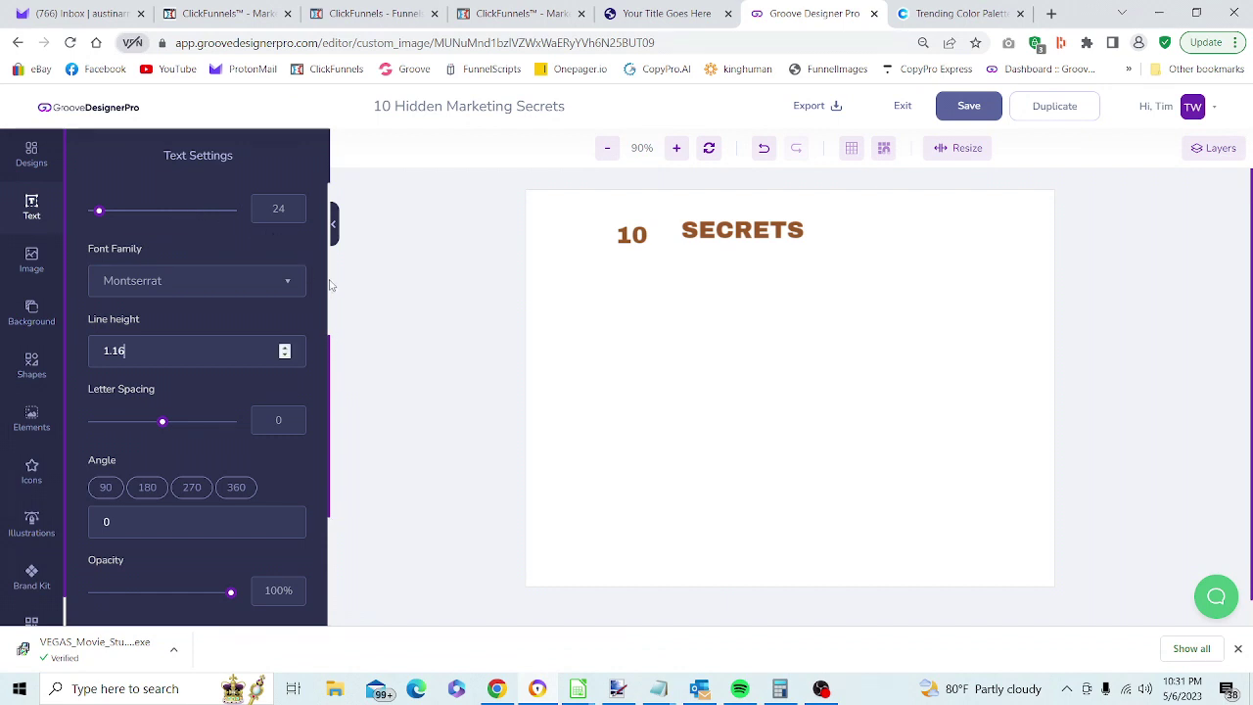
{"action": "left_click_drag", "start_coordinate": [330, 340], "coordinate": [329, 125]}
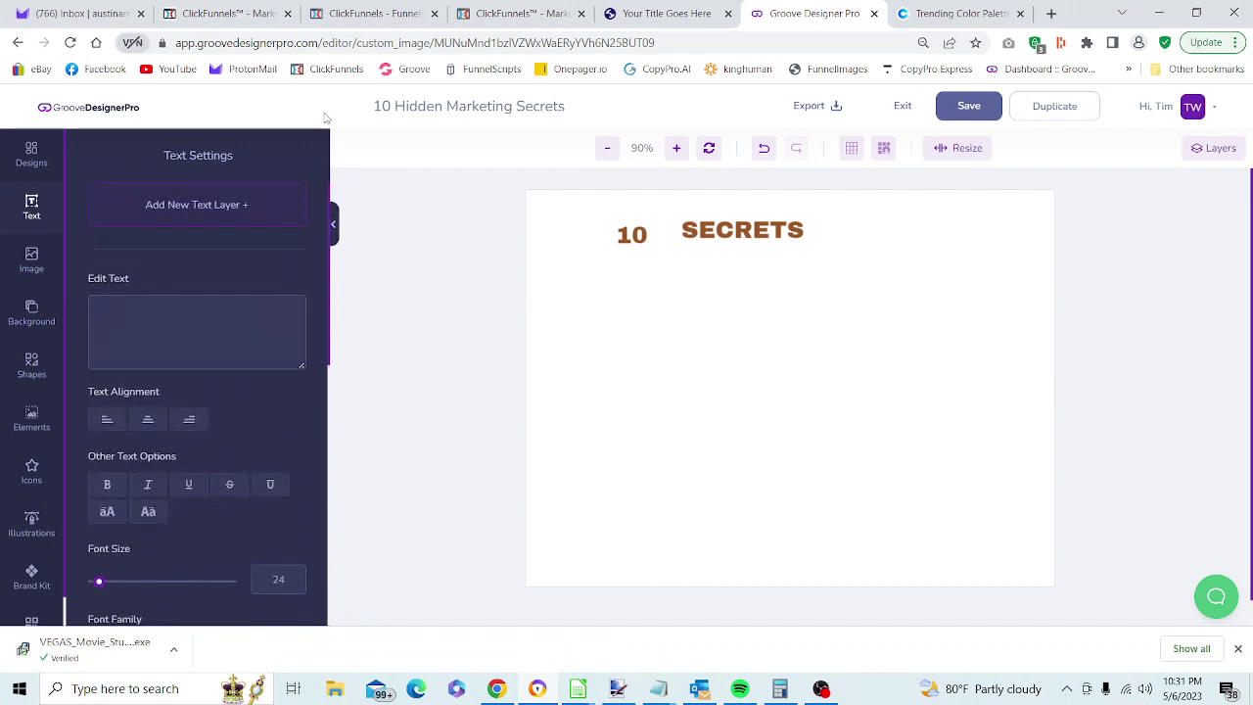
{"action": "left_click", "coordinate": [177, 207]}
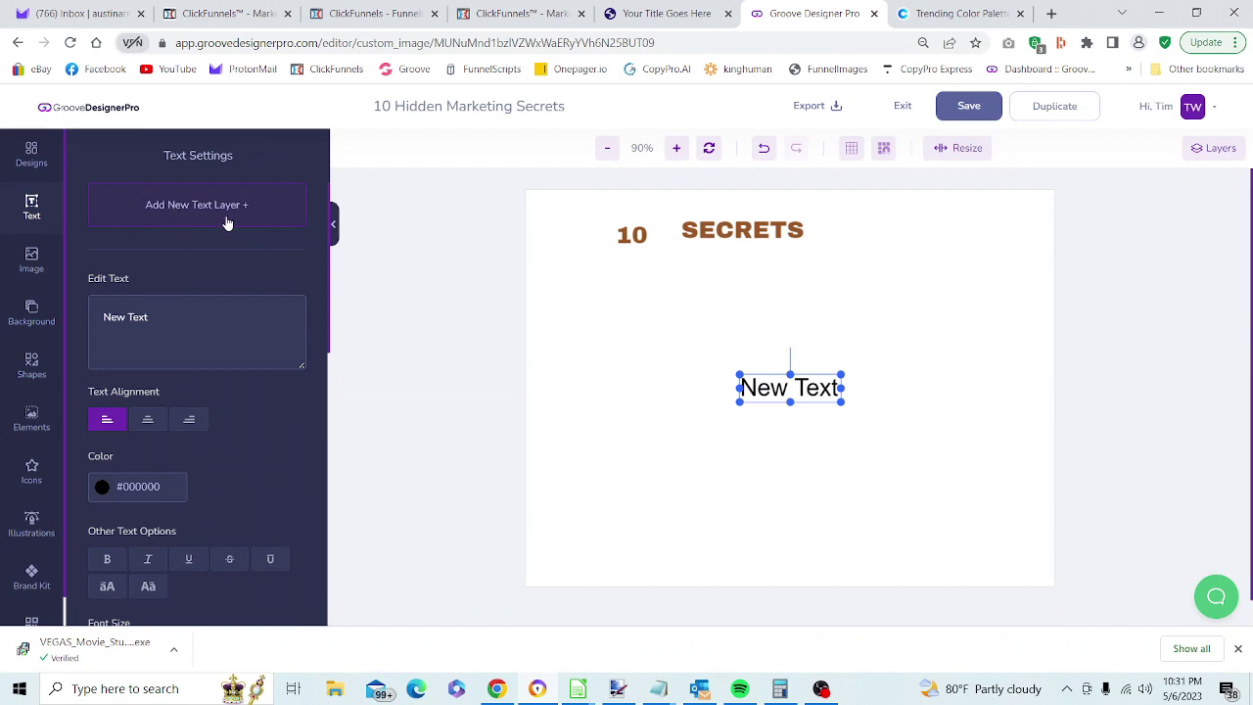
{"action": "left_click_drag", "start_coordinate": [767, 380], "coordinate": [729, 294]}
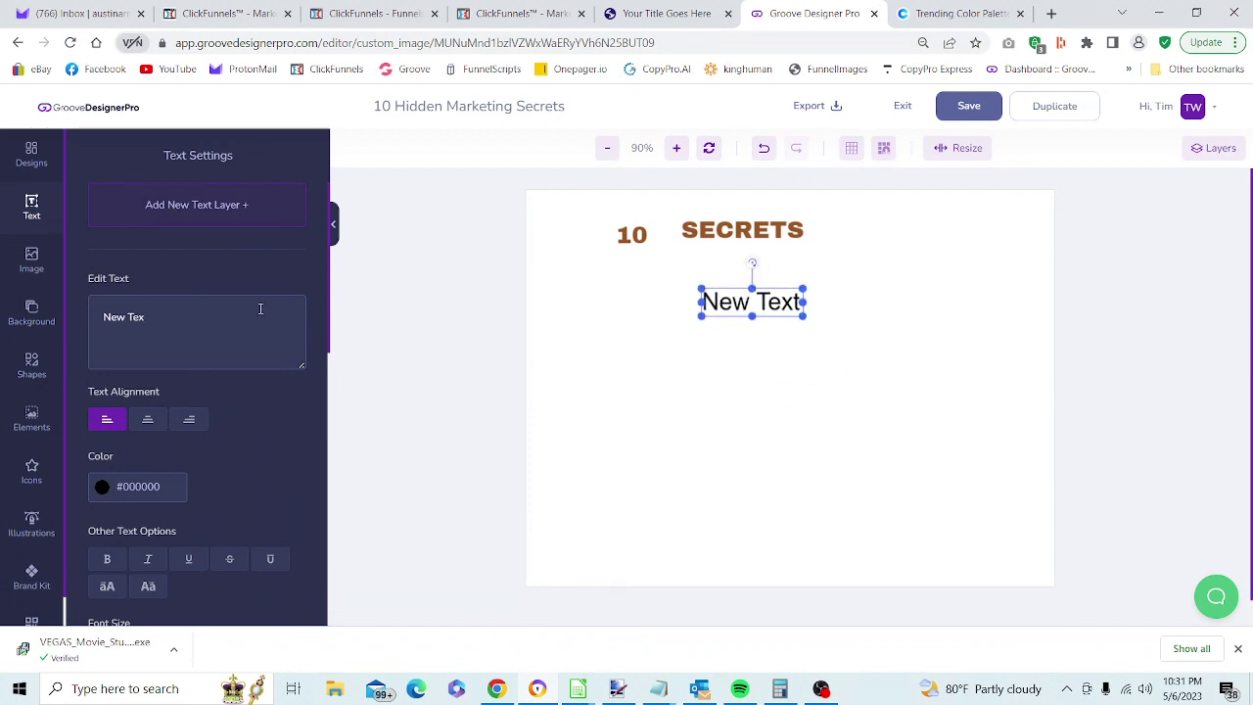
{"action": "key", "text": "BackSpace"}
{"action": "key", "text": "BackSpace"}
{"action": "key", "text": "BackSpace"}
{"action": "key", "text": "BackSpace"}
{"action": "key", "text": "BackSpace"}
{"action": "key", "text": "BackSpace"}
{"action": "key", "text": "BackSpace"}
{"action": "type", "text": "FORUM"}
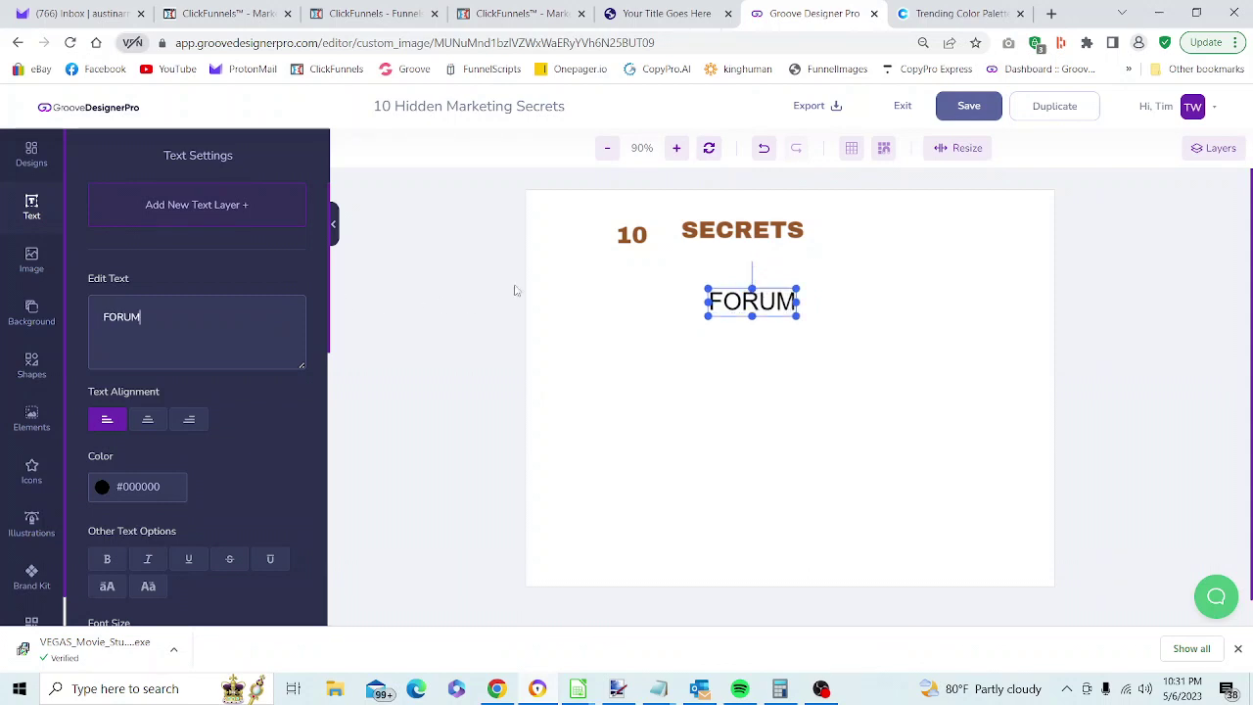
Copy the dark 252422 colour from the Coolors trending palettes page
{"action": "left_click", "coordinate": [929, 18]}
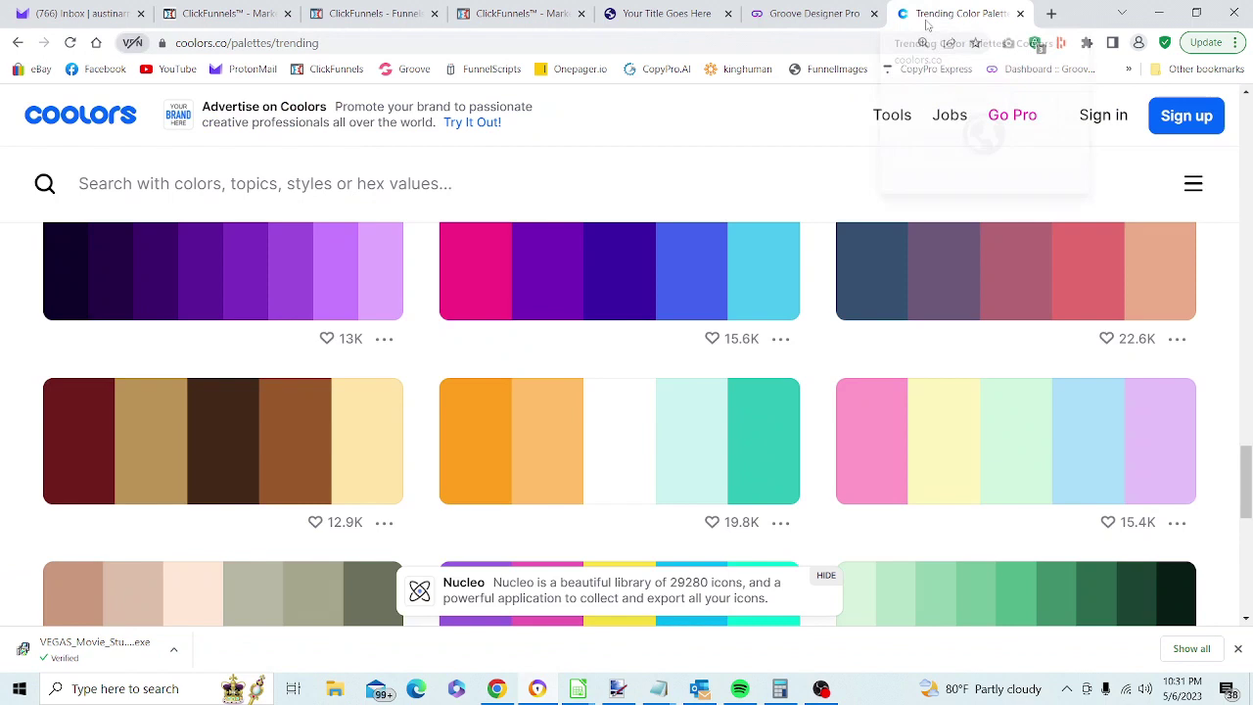
{"action": "left_click_drag", "start_coordinate": [1247, 507], "coordinate": [1247, 575]}
{"action": "scroll", "coordinate": [1246, 576], "scroll_direction": "down", "scroll_amount": 10}
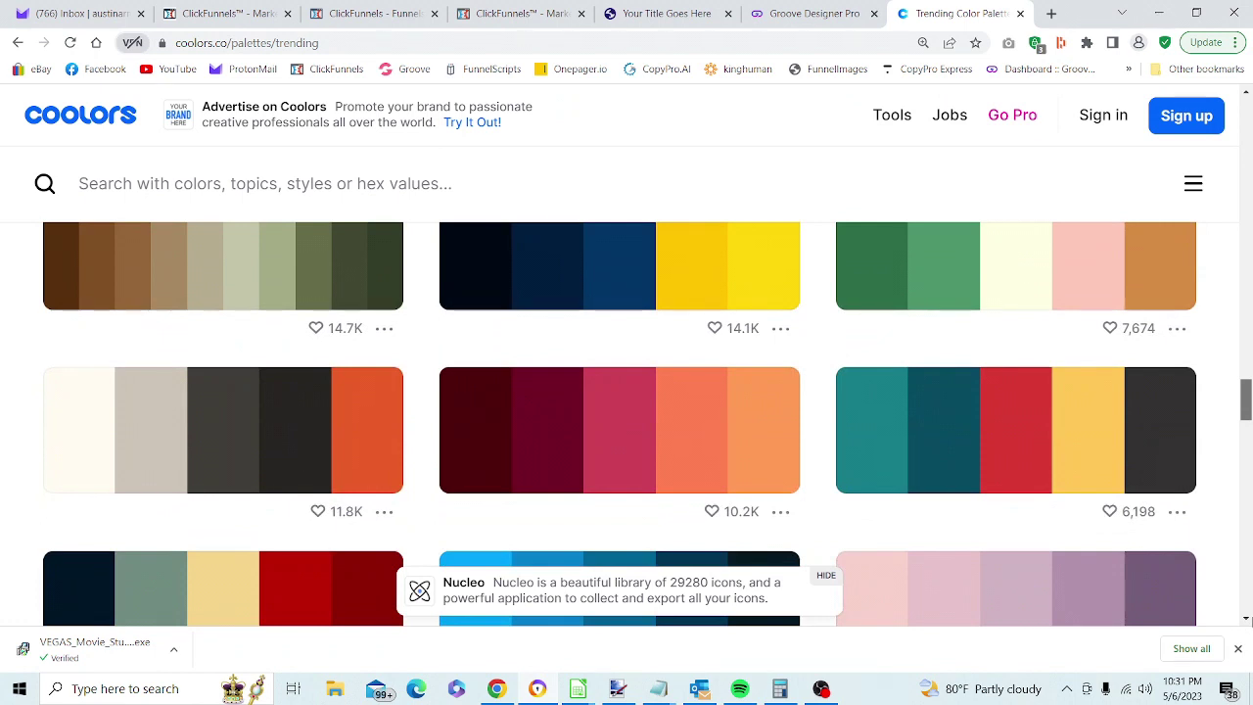
{"action": "left_click", "coordinate": [304, 440]}
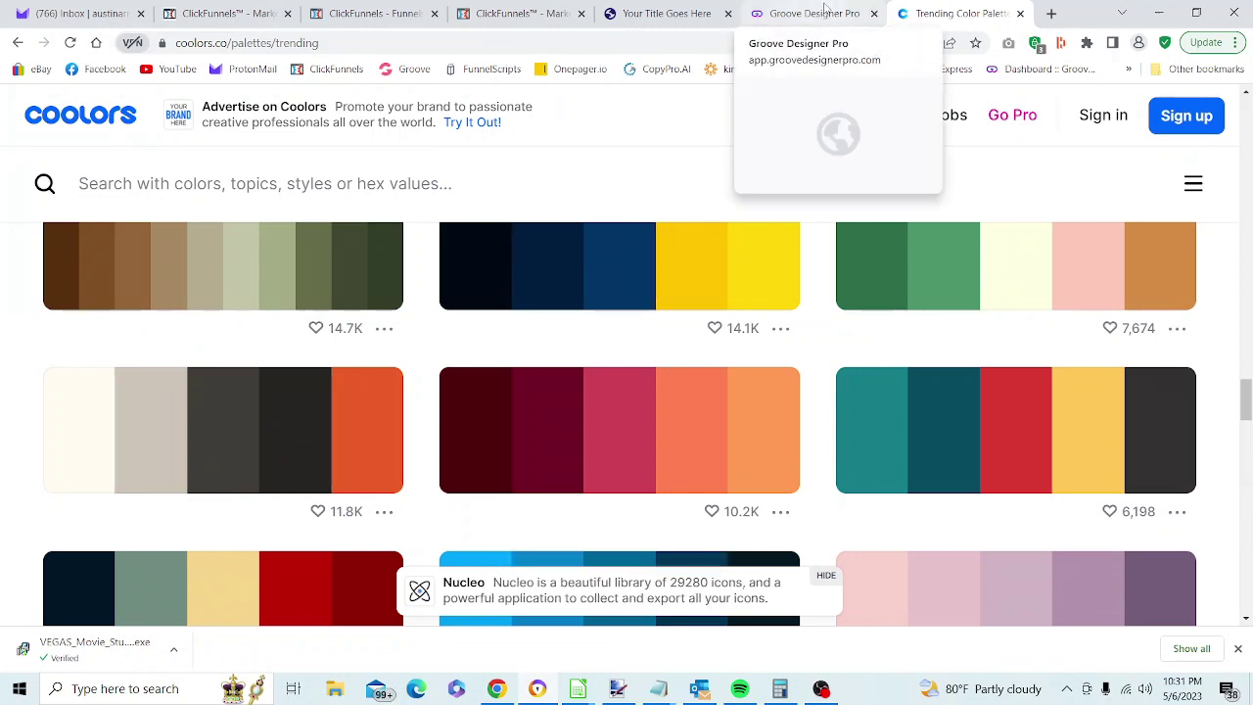
In a duplicated Coolors tab, paste 252422 into the Color Picker to show Eerie black
{"action": "right_click", "coordinate": [984, 15]}
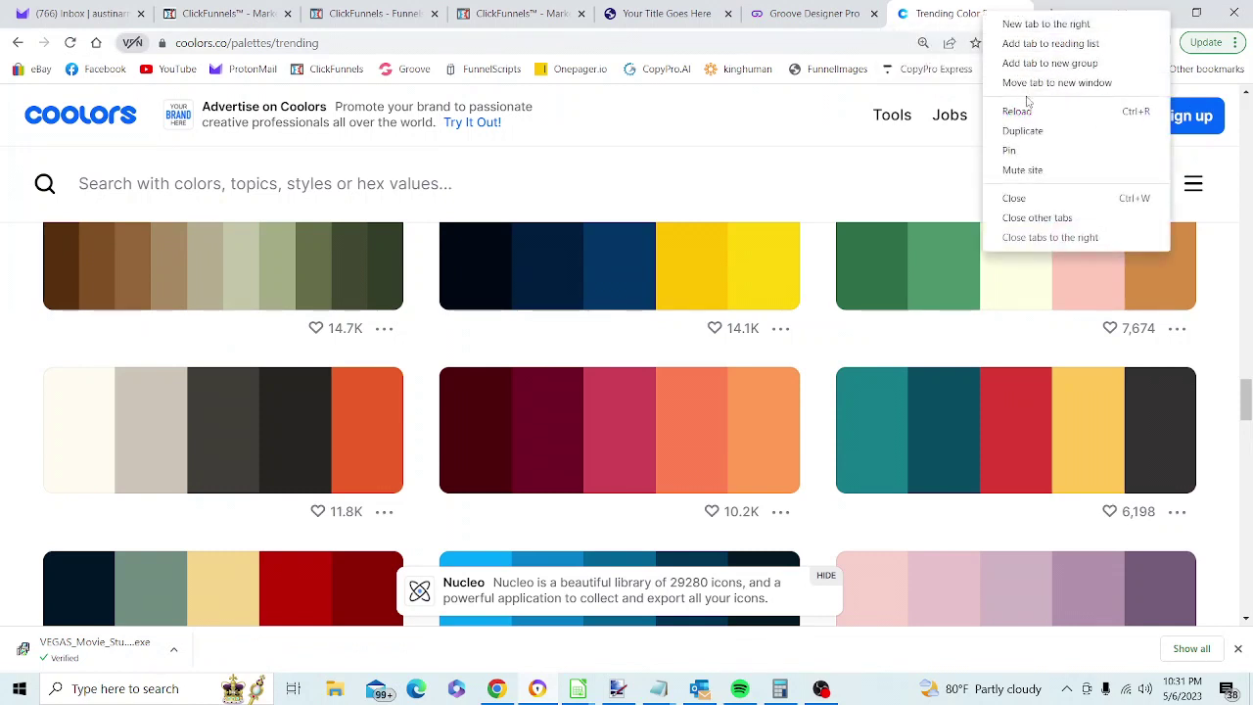
{"action": "left_click", "coordinate": [1021, 130]}
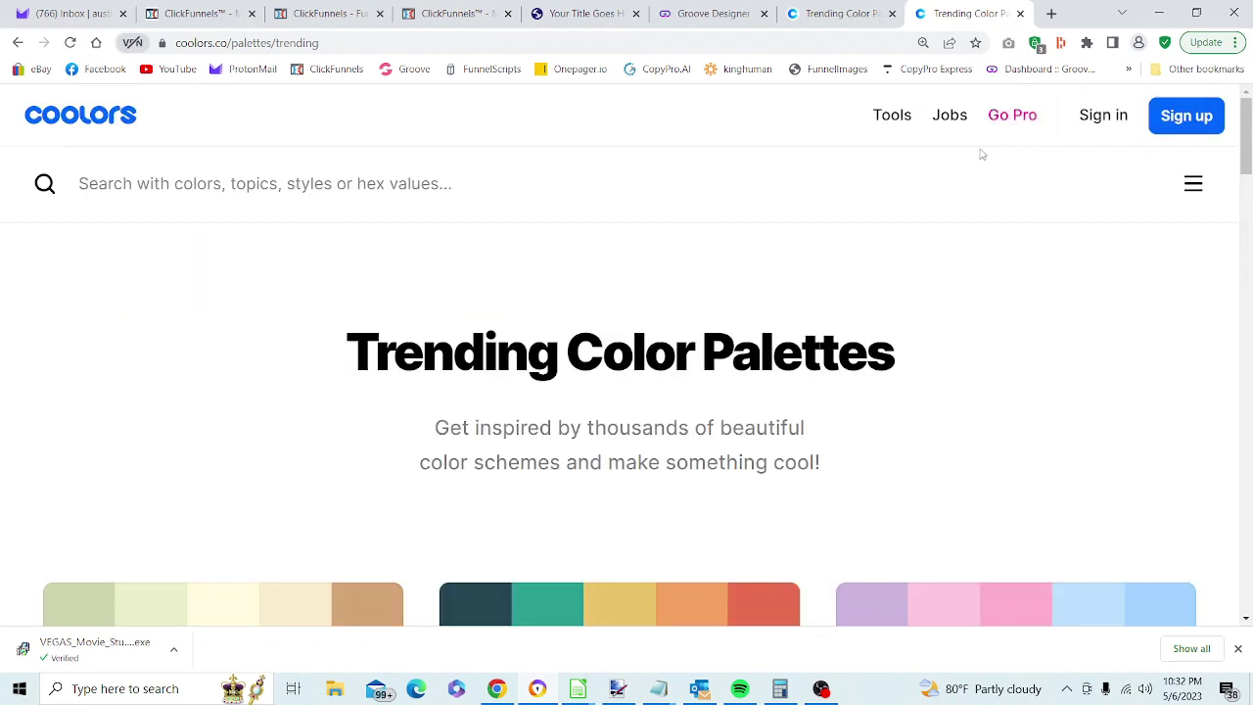
{"action": "mouse_move", "coordinate": [949, 118]}
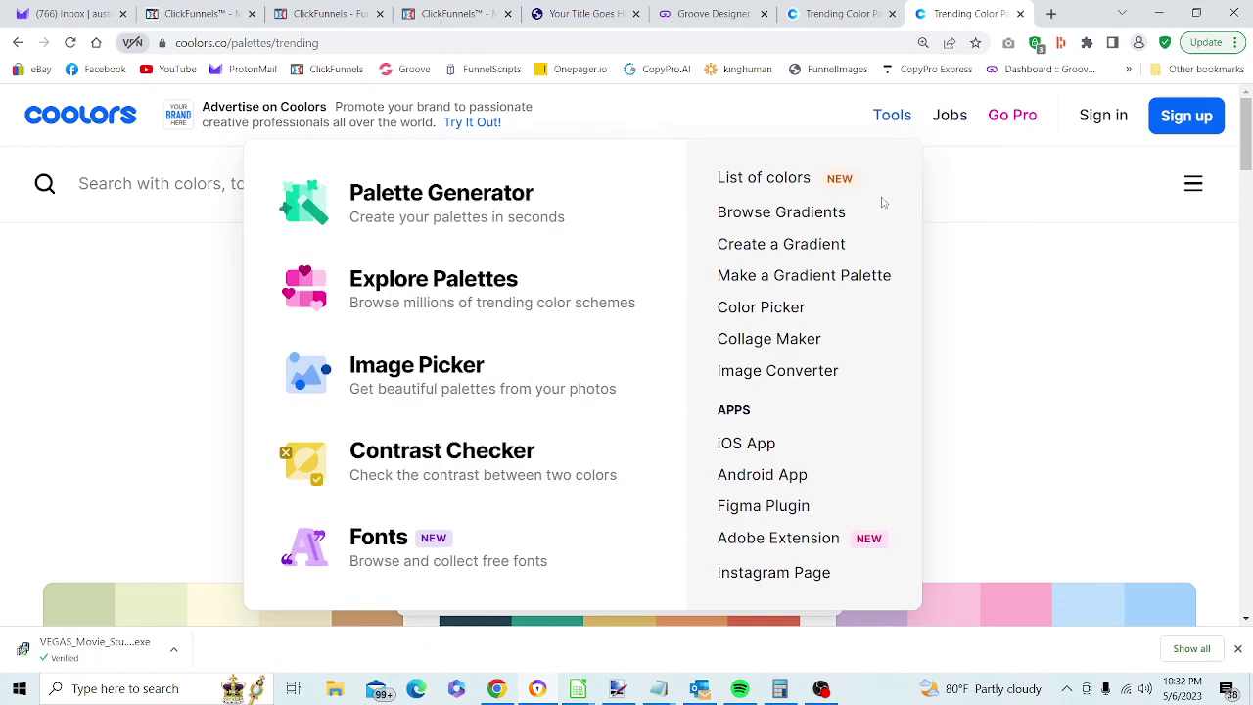
{"action": "left_click", "coordinate": [788, 309]}
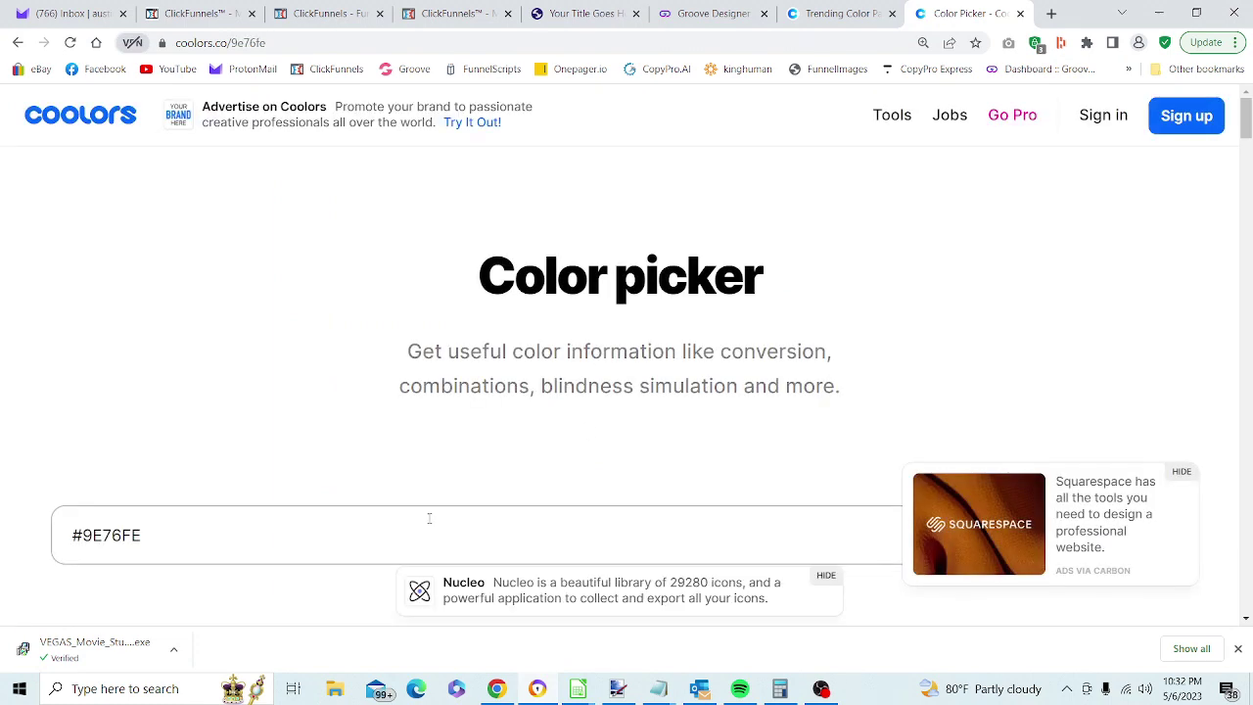
{"action": "left_click", "coordinate": [429, 517]}
{"action": "key", "text": "BackSpace"}
{"action": "key", "text": "BackSpace"}
{"action": "key", "text": "BackSpace"}
{"action": "key", "text": "BackSpace"}
{"action": "key", "text": "BackSpace"}
{"action": "key", "text": "BackSpace"}
{"action": "key", "text": "BackSpace"}
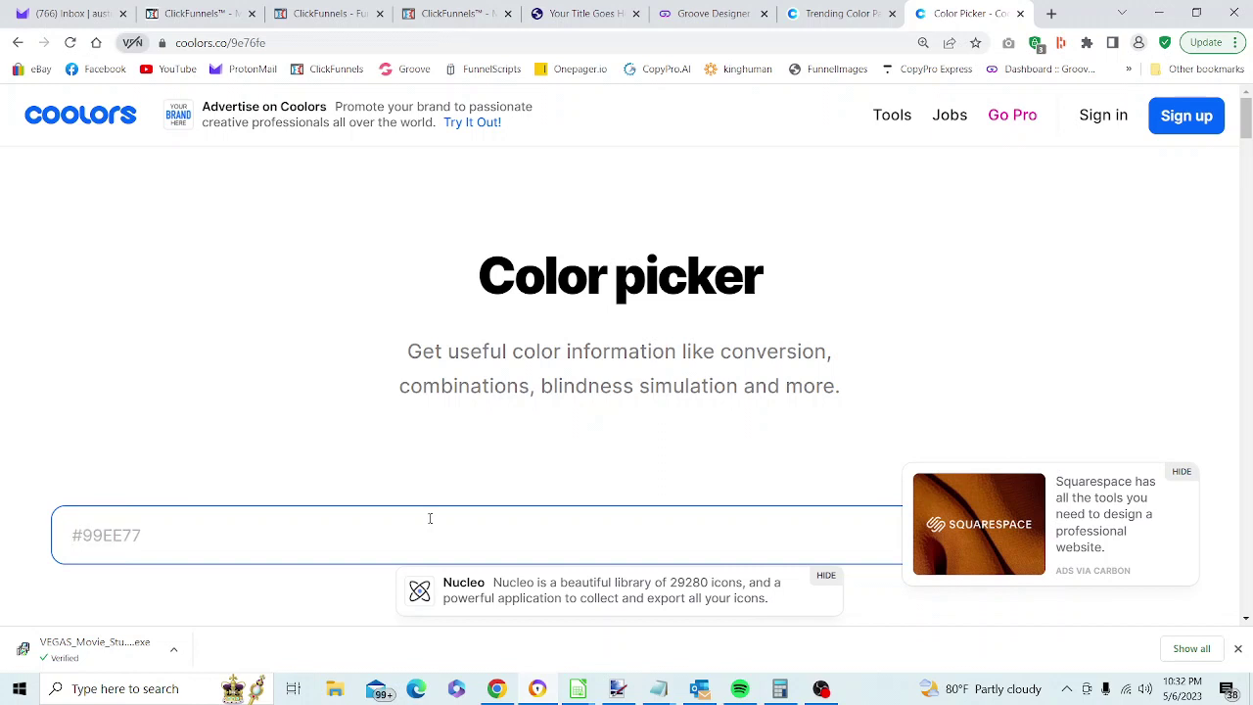
{"action": "key", "text": "ctrl+v"}
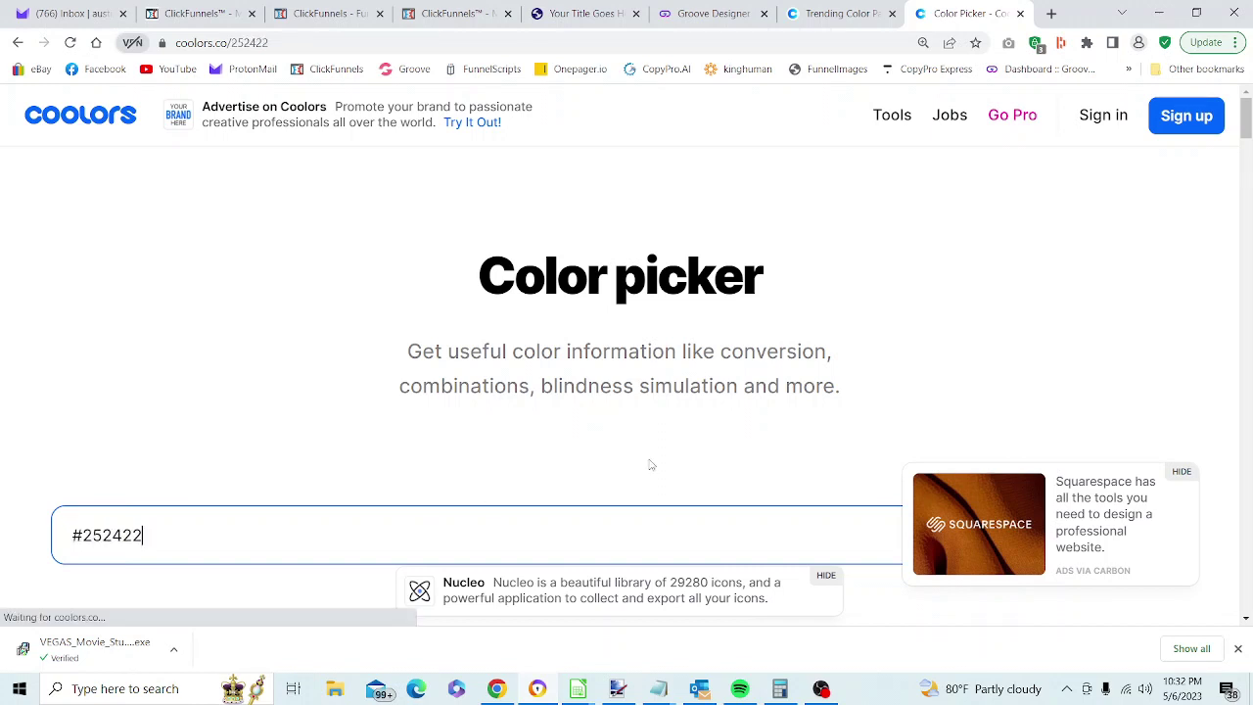
{"action": "scroll", "coordinate": [1246, 149], "scroll_direction": "down", "scroll_amount": 2}
{"action": "left_click_drag", "start_coordinate": [1246, 148], "coordinate": [1243, 167]}
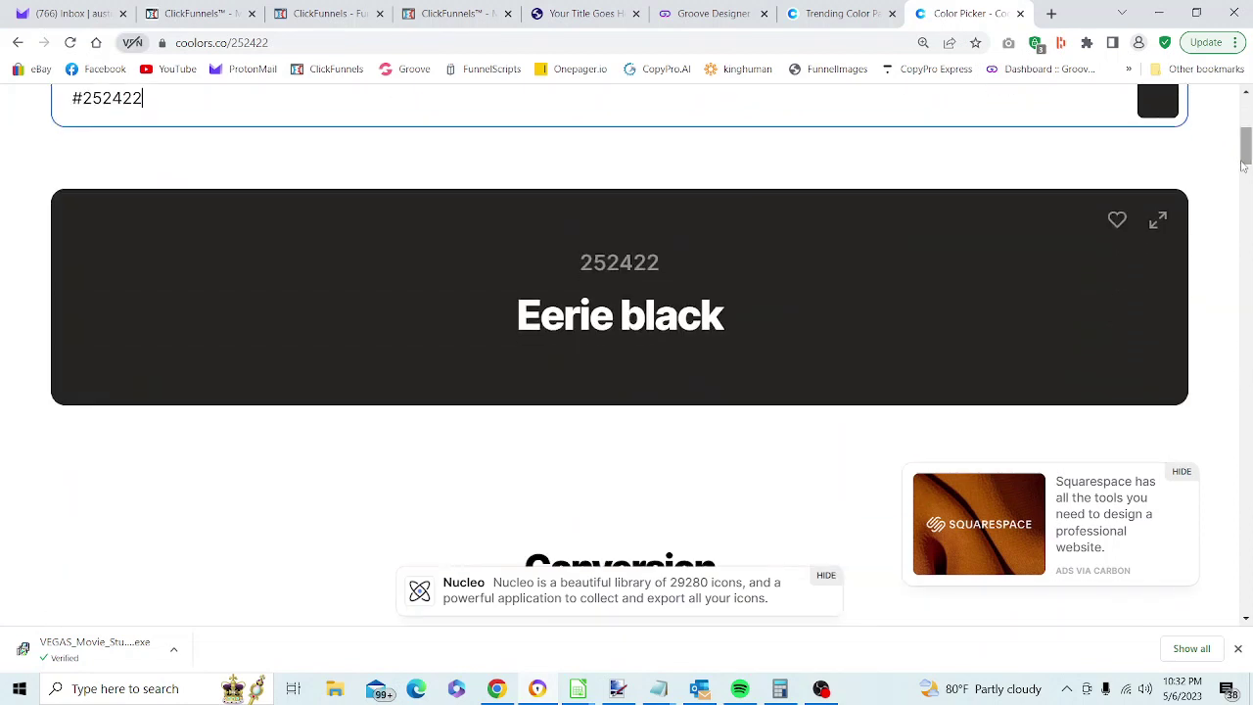
Change the FORUM text colour from black to #252422
{"action": "left_click", "coordinate": [719, 17]}
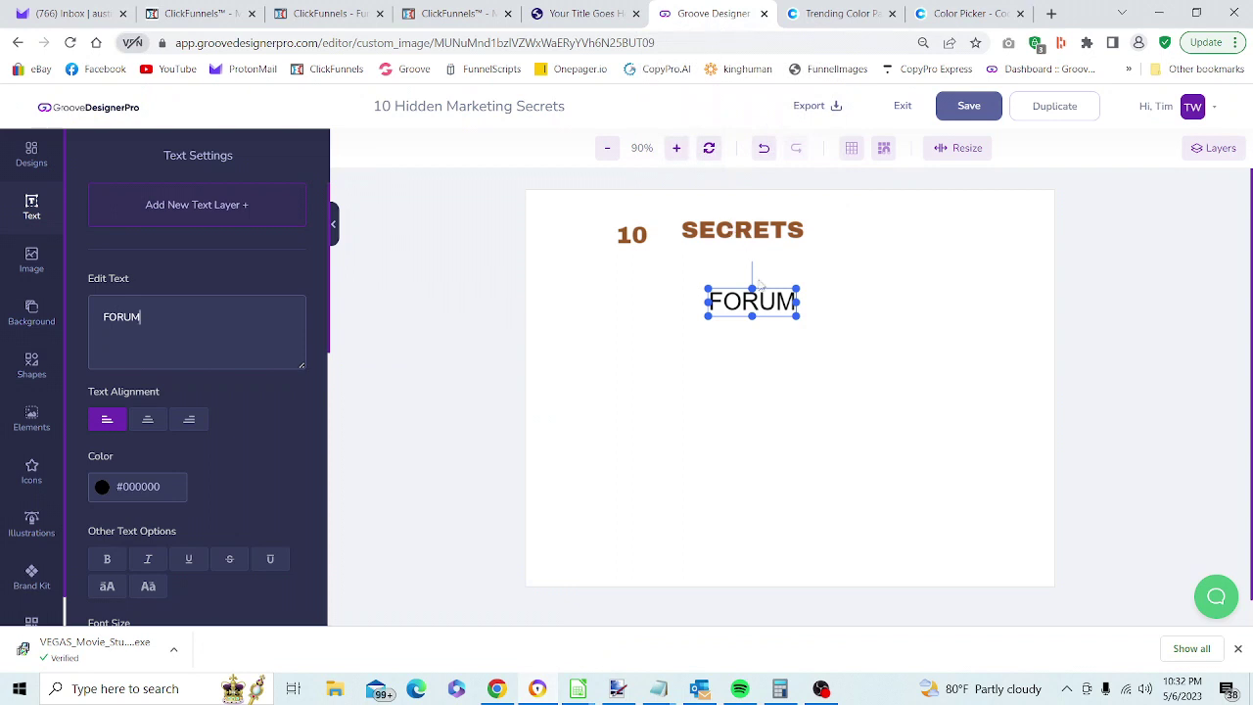
{"action": "left_click", "coordinate": [171, 486]}
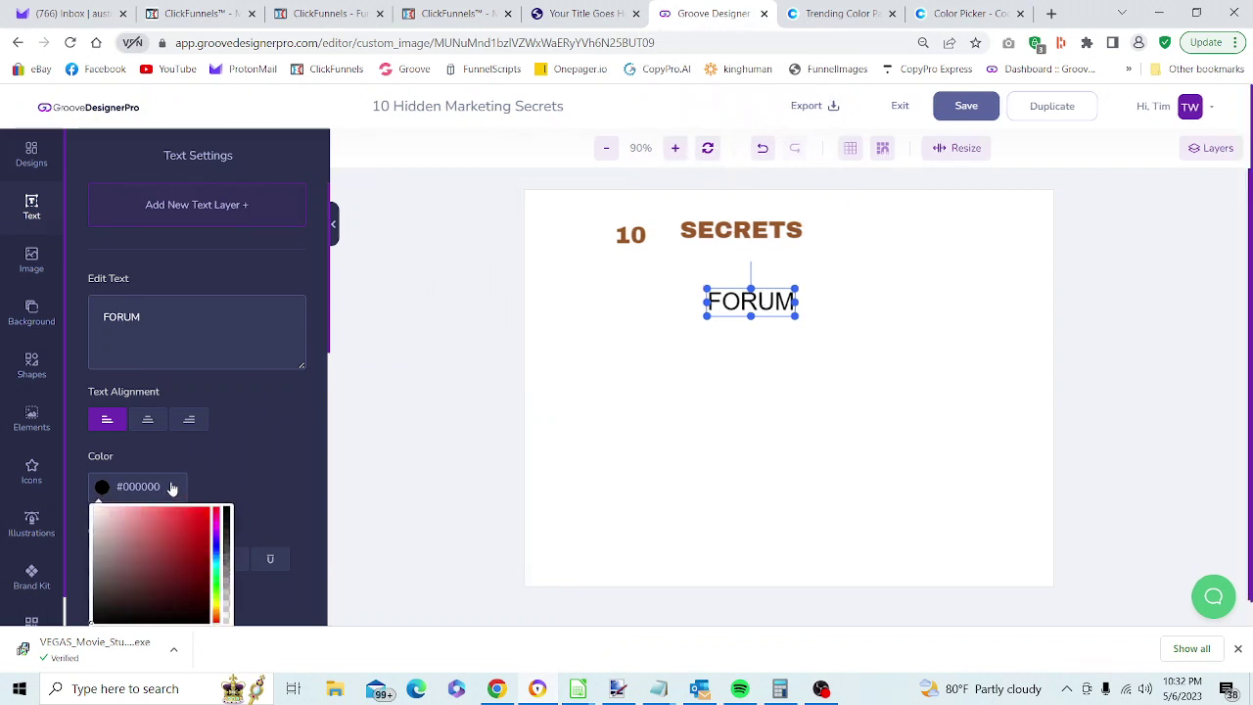
{"action": "key", "text": "BackSpace"}
{"action": "key", "text": "BackSpace"}
{"action": "key", "text": "BackSpace"}
{"action": "key", "text": "BackSpace"}
{"action": "key", "text": "BackSpace"}
{"action": "key", "text": "BackSpace"}
{"action": "key", "text": "ctrl+v"}
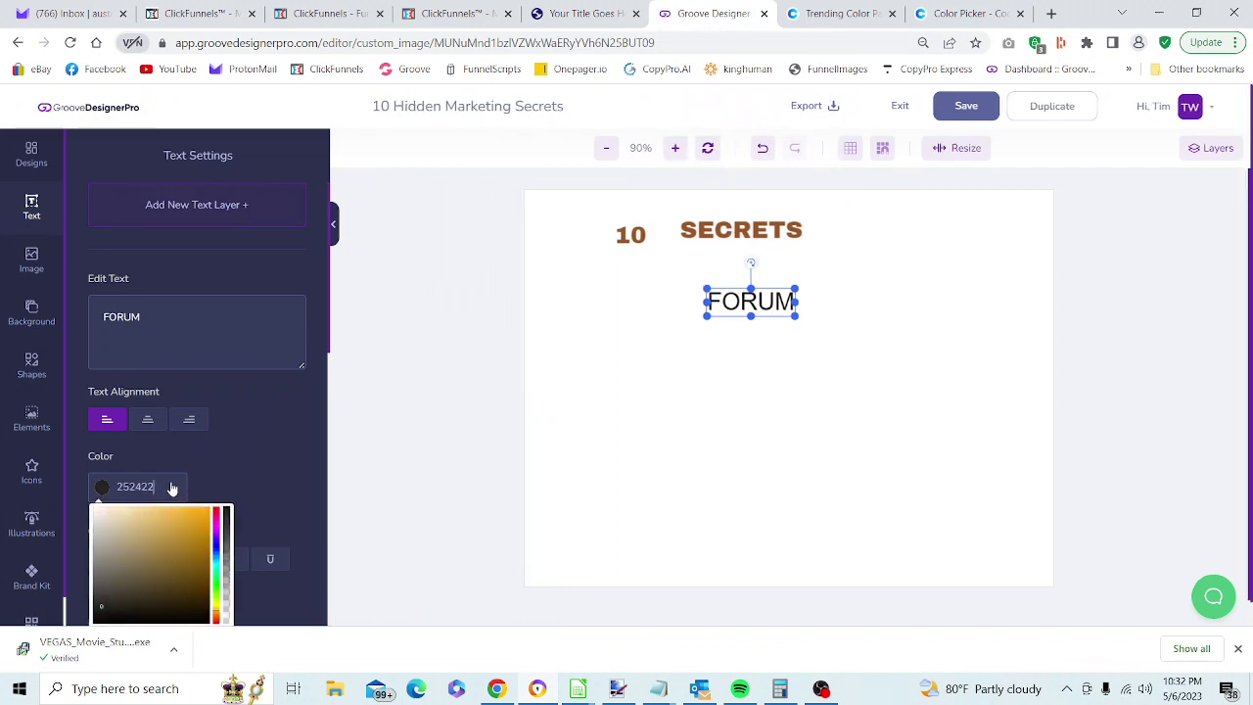
{"action": "left_click", "coordinate": [724, 394]}
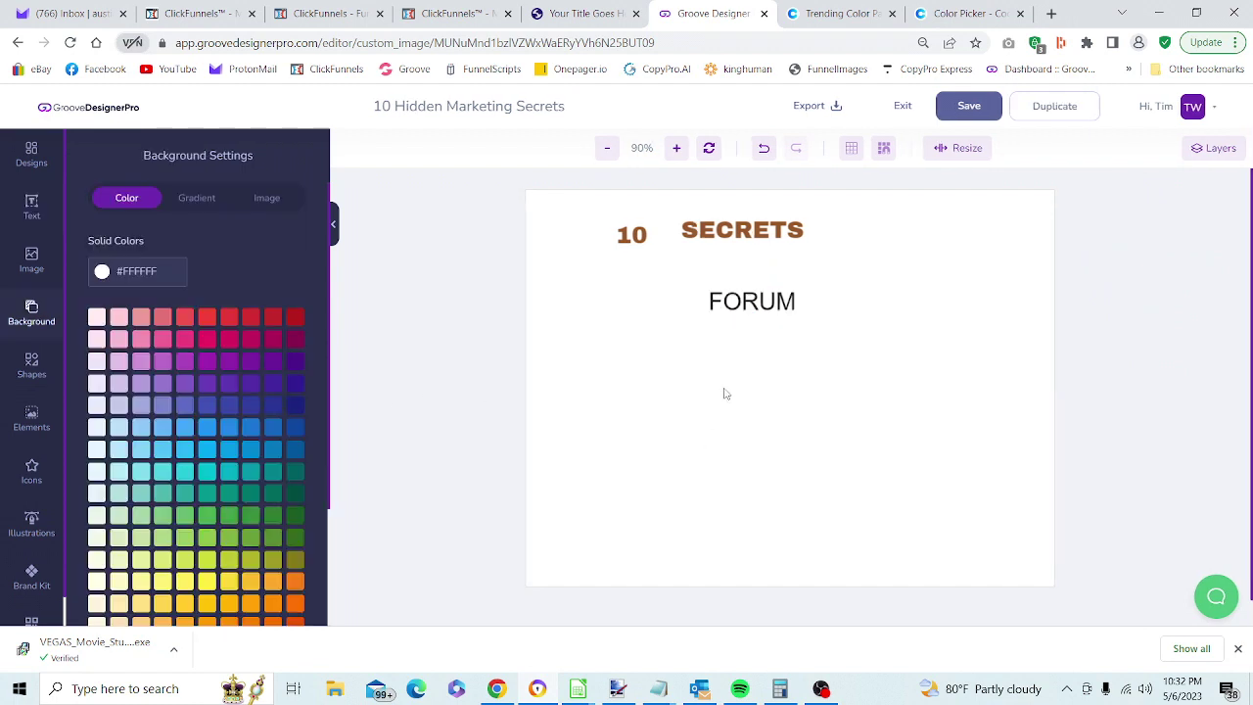
Duplicate FORUM and enlarge the copy, then delete the large copy and keep the original
{"action": "right_click", "coordinate": [739, 303]}
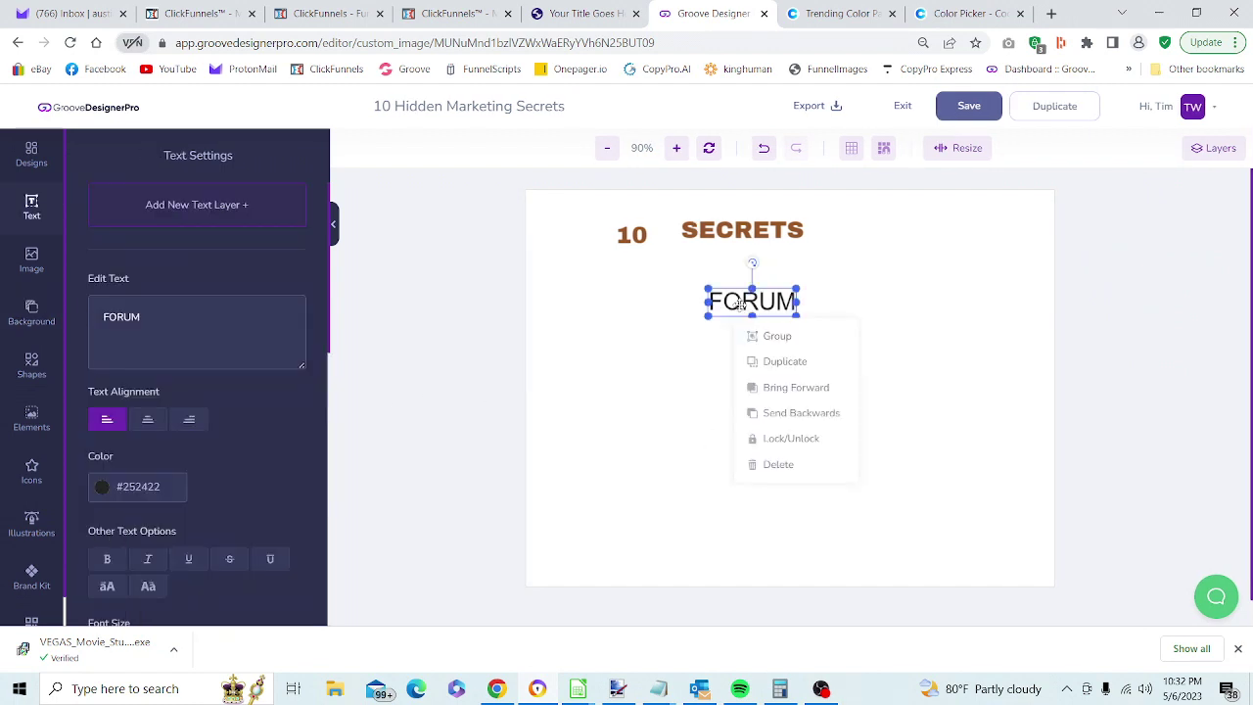
{"action": "left_click", "coordinate": [778, 361]}
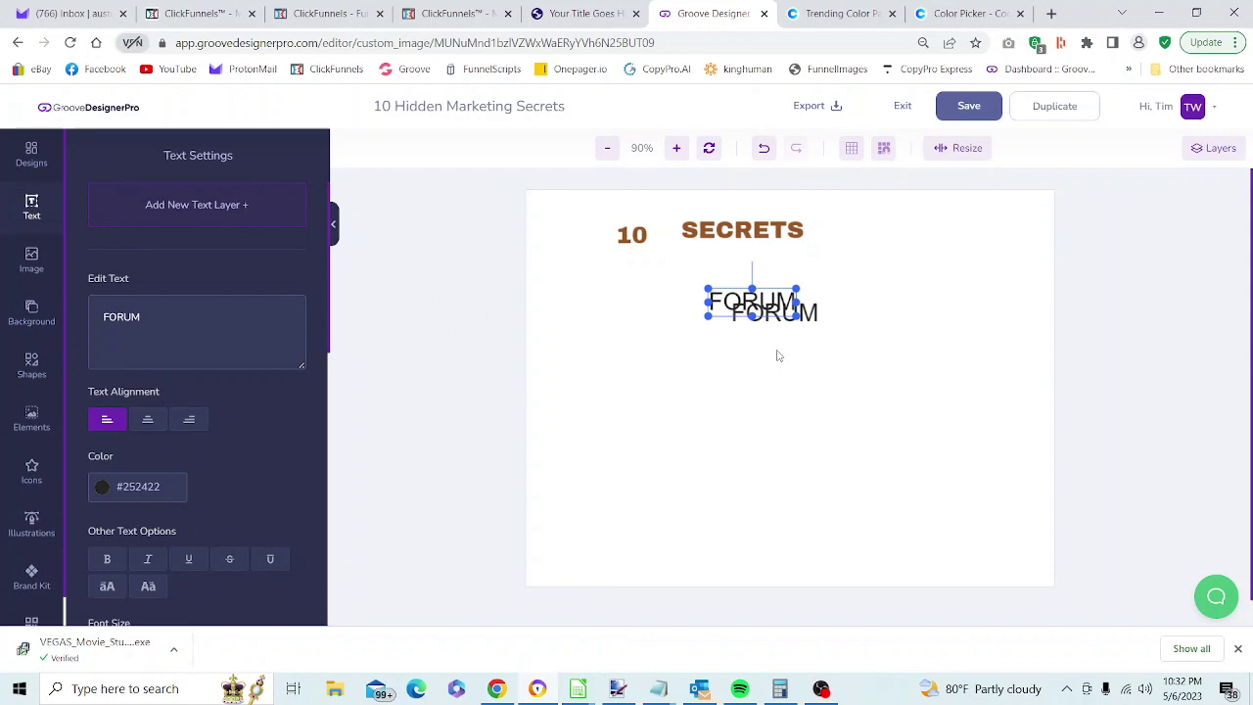
{"action": "left_click_drag", "start_coordinate": [796, 316], "coordinate": [695, 323]}
{"action": "left_click", "coordinate": [771, 313]}
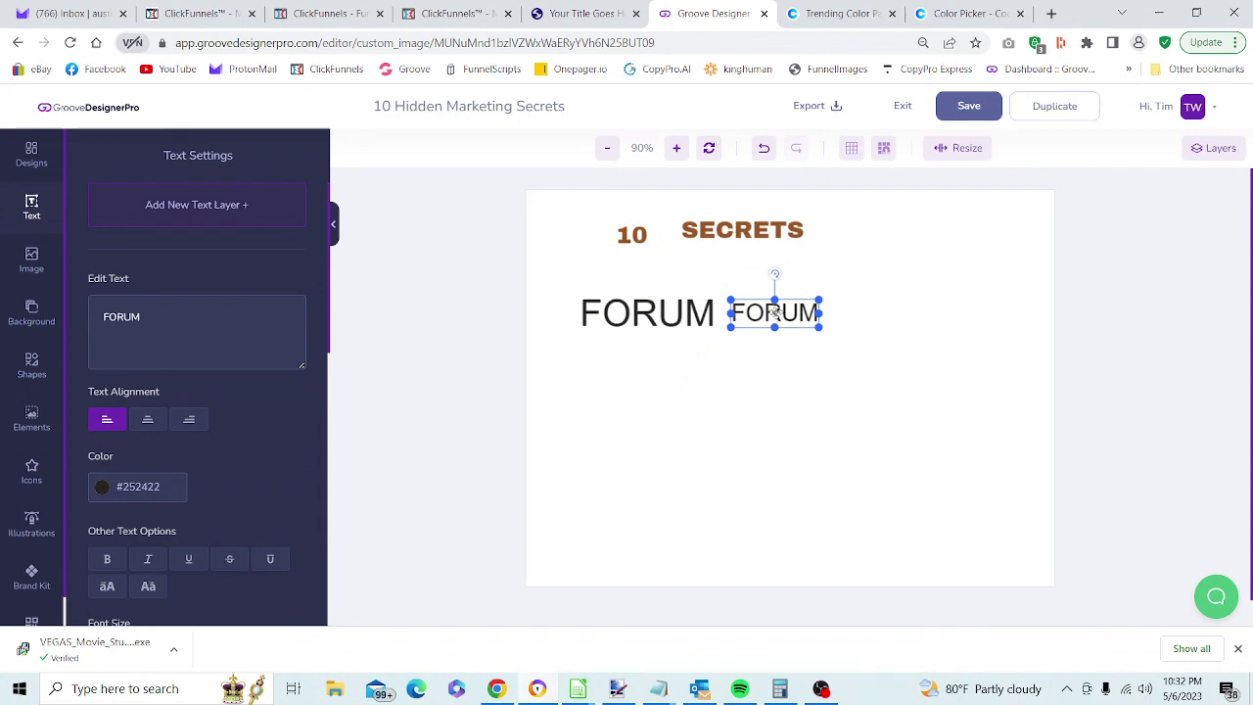
{"action": "left_click", "coordinate": [654, 328]}
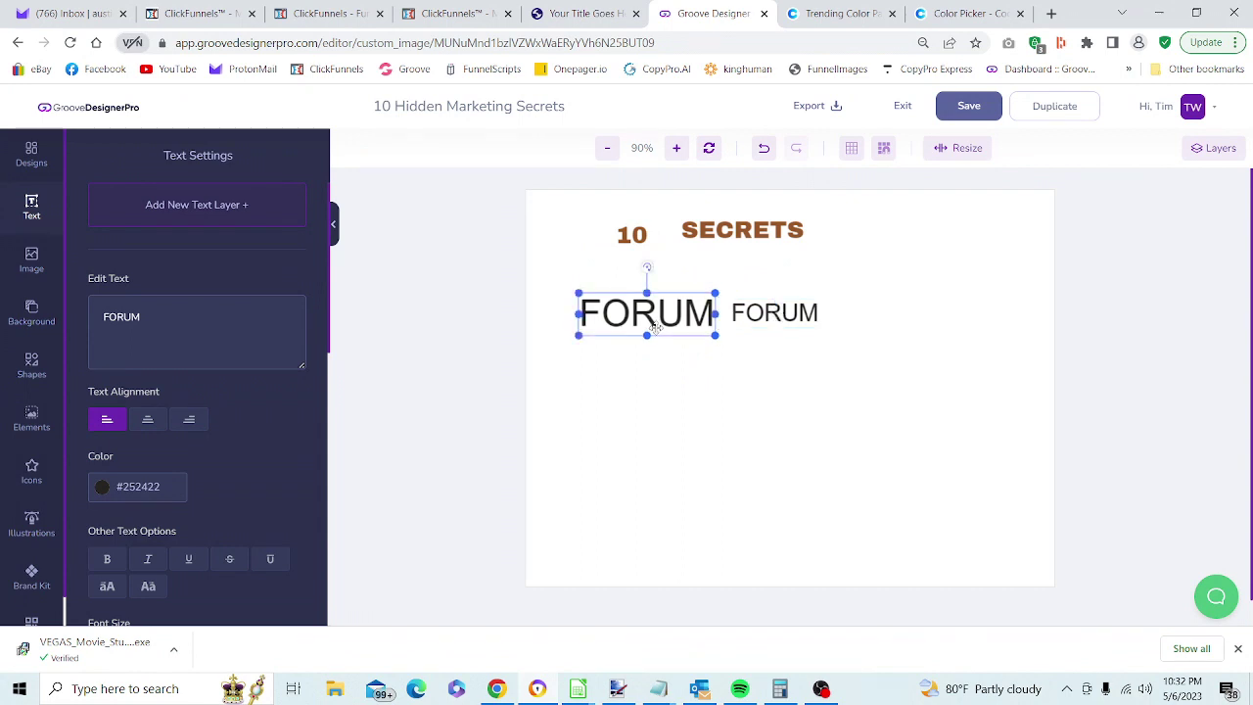
{"action": "right_click", "coordinate": [654, 328]}
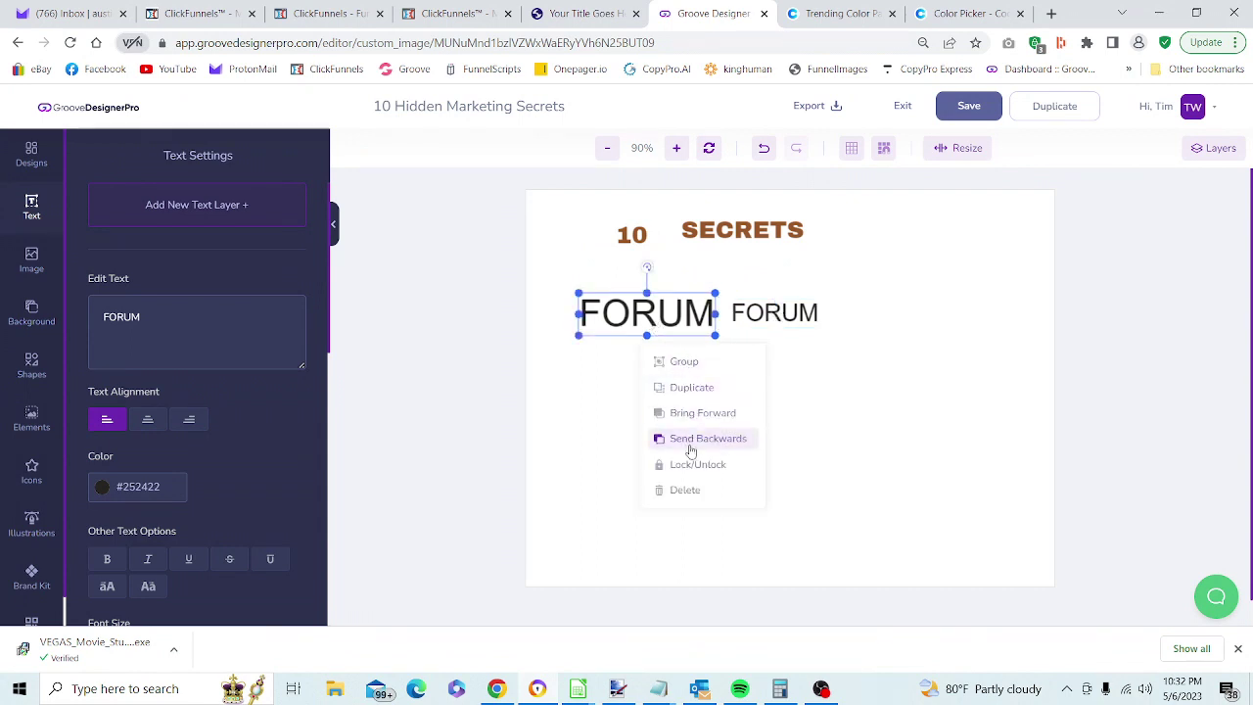
{"action": "left_click", "coordinate": [689, 489]}
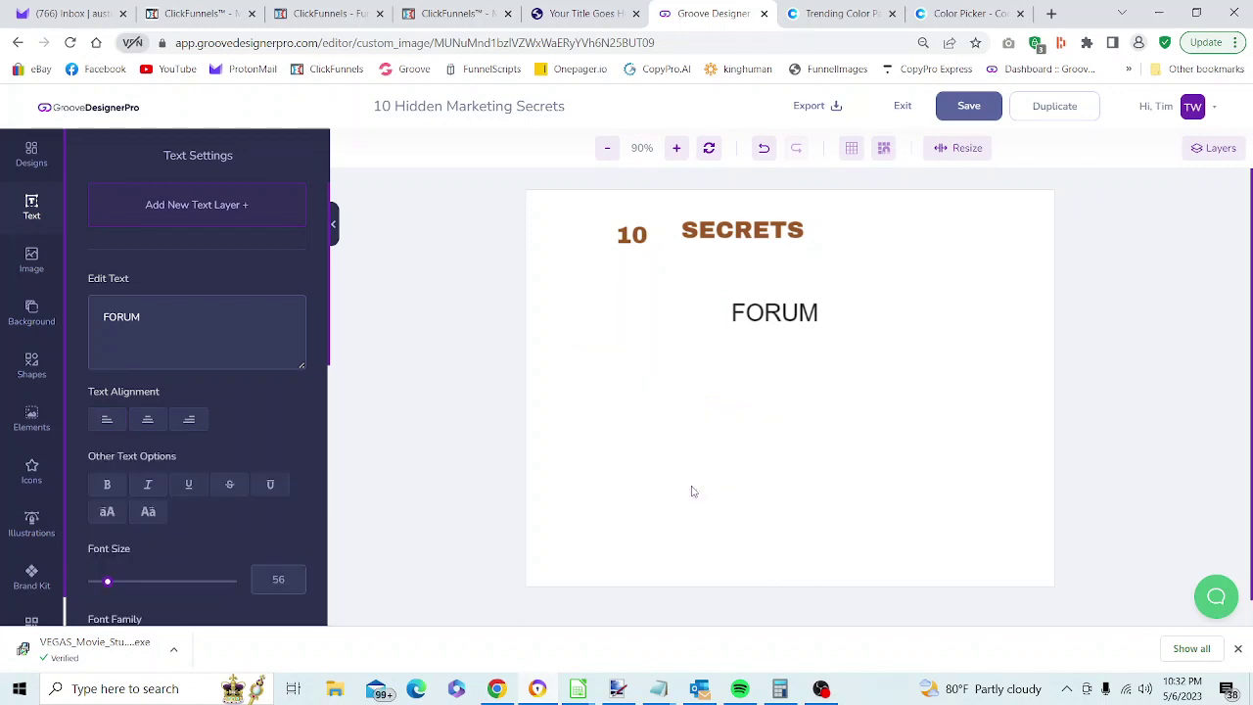
{"action": "left_click", "coordinate": [780, 311]}
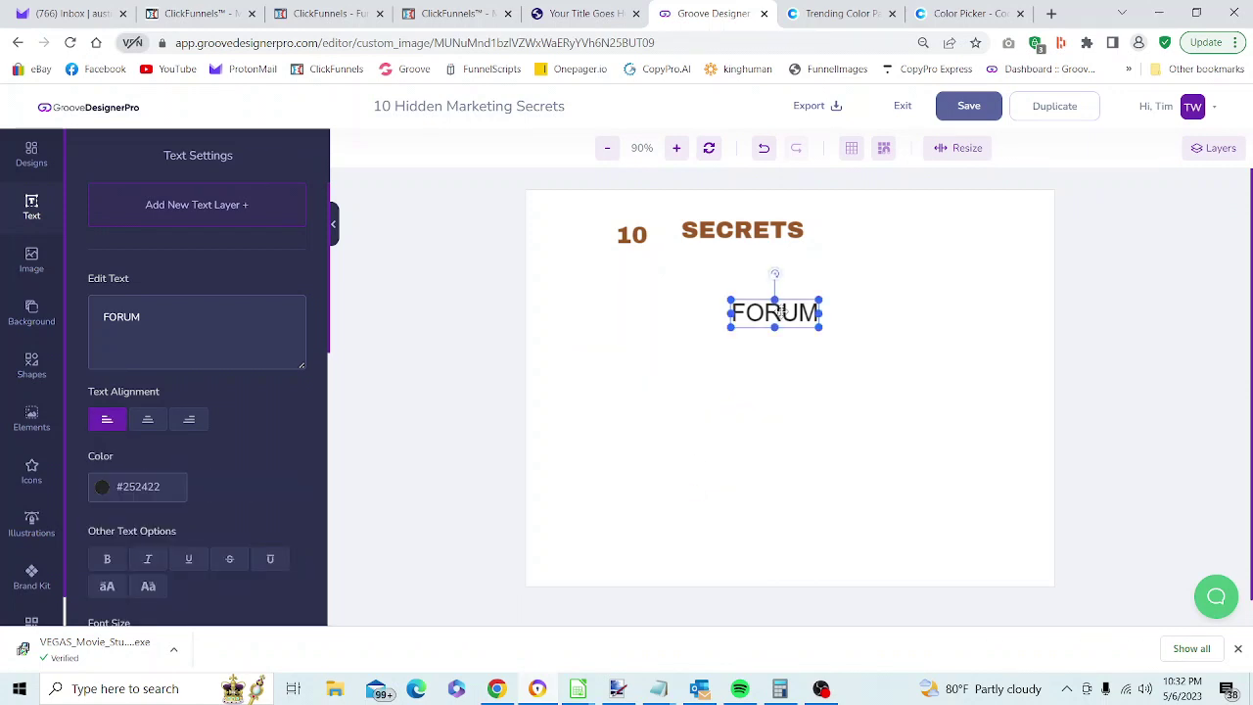
{"action": "scroll", "coordinate": [332, 313], "scroll_direction": "down", "scroll_amount": 1}
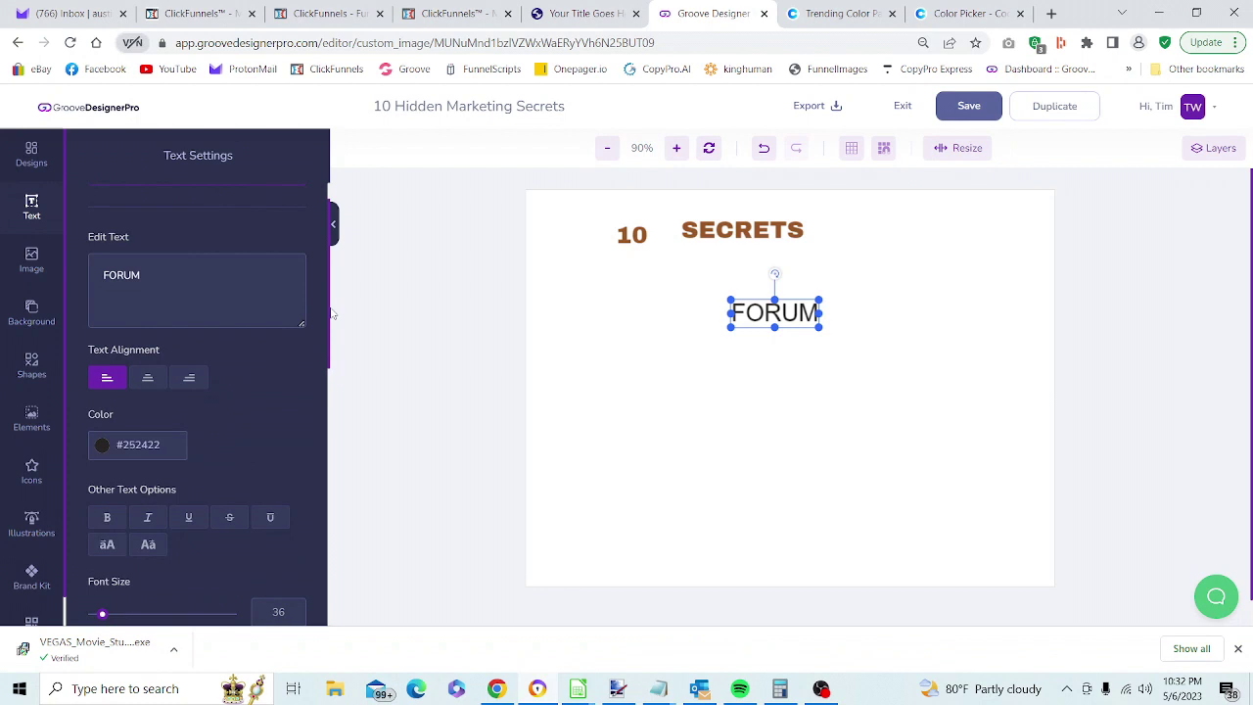
{"action": "left_click_drag", "start_coordinate": [332, 314], "coordinate": [322, 423]}
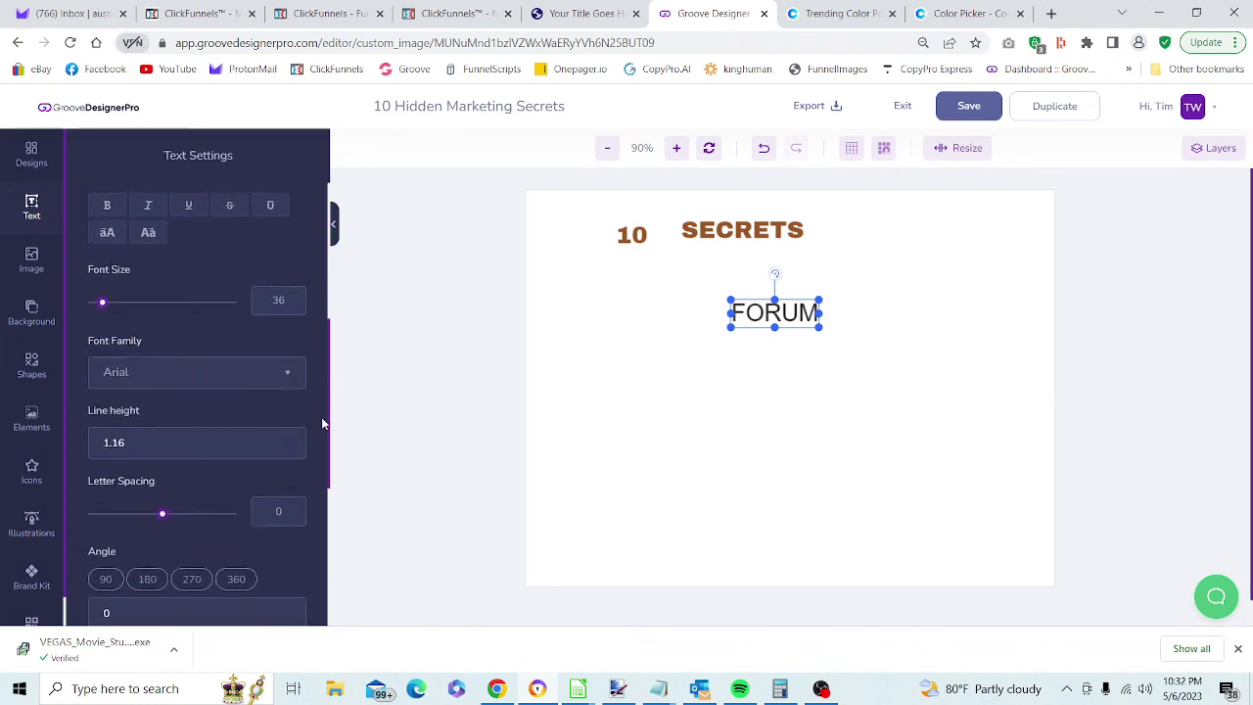
Change the FORUM font family from Arial to Be Vietnam Pro
{"action": "left_click", "coordinate": [288, 362]}
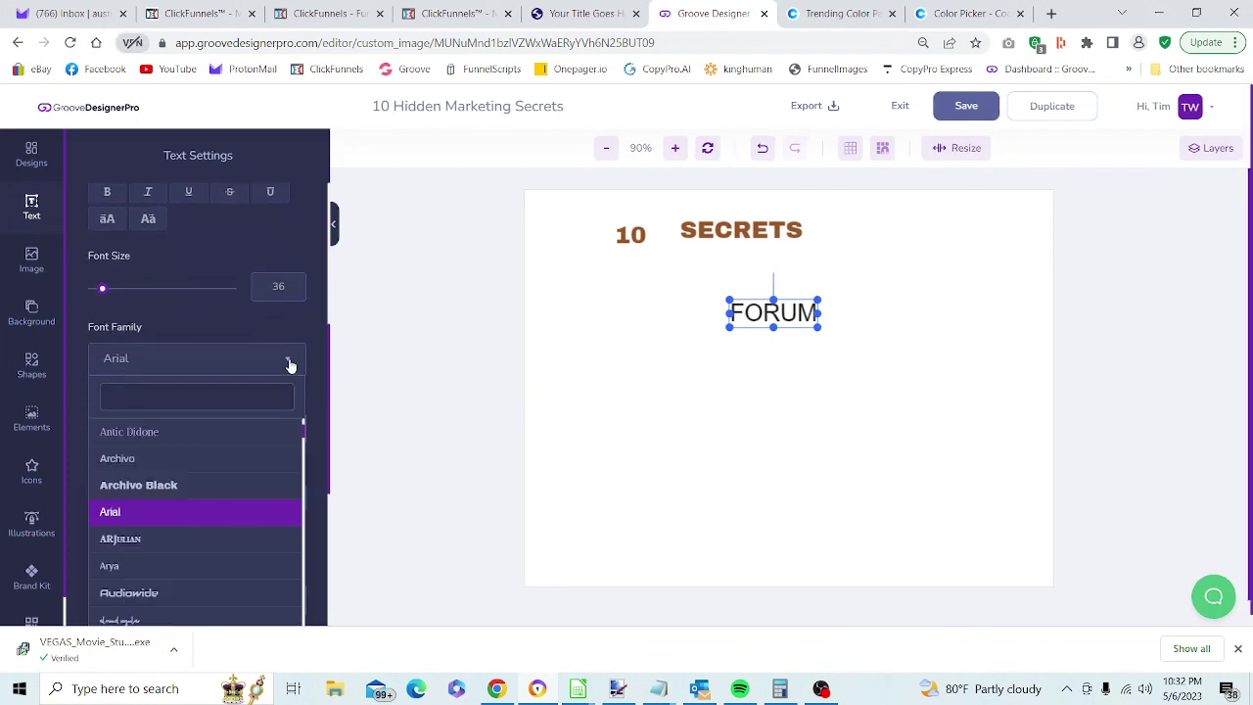
{"action": "left_click_drag", "start_coordinate": [302, 428], "coordinate": [303, 440]}
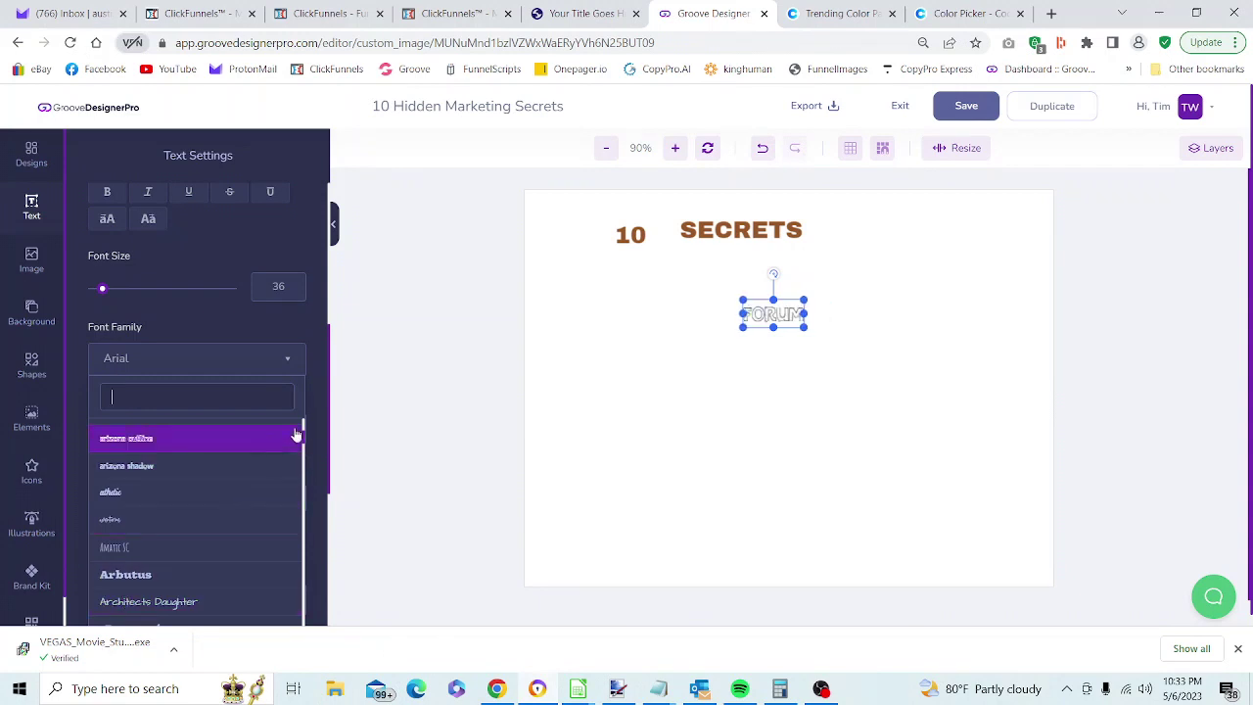
{"action": "scroll", "coordinate": [304, 439], "scroll_direction": "down", "scroll_amount": 5}
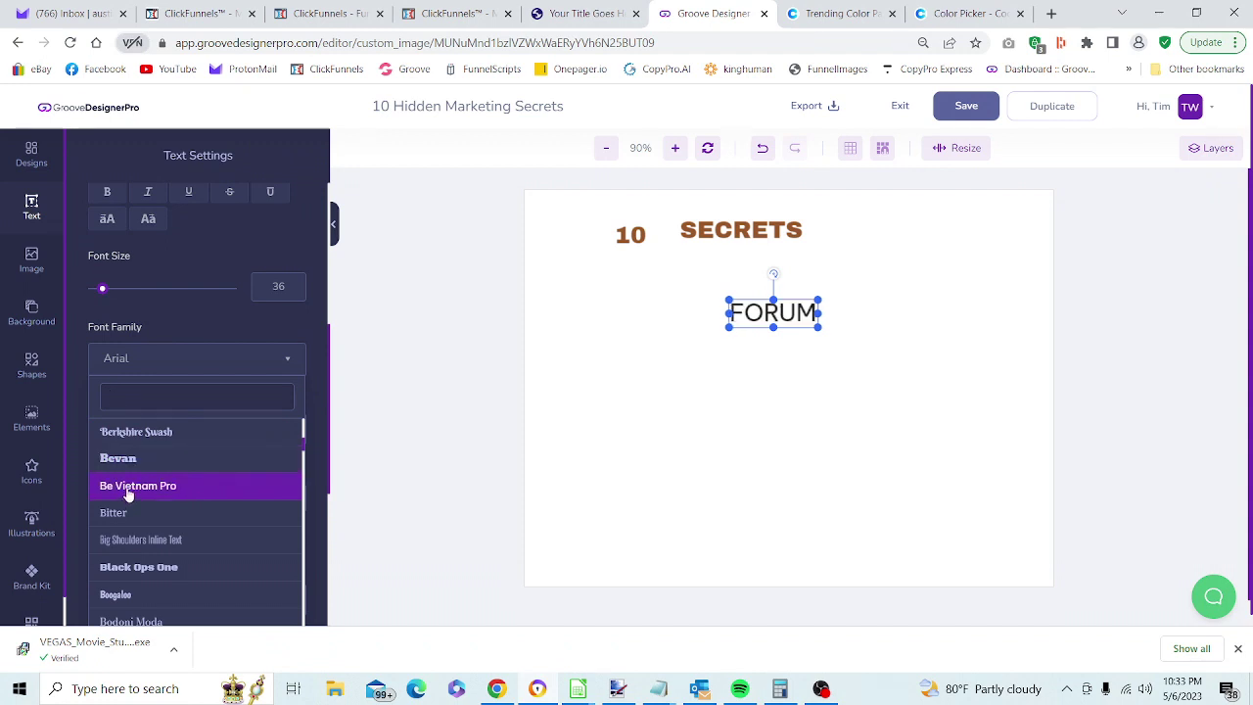
{"action": "left_click", "coordinate": [128, 489]}
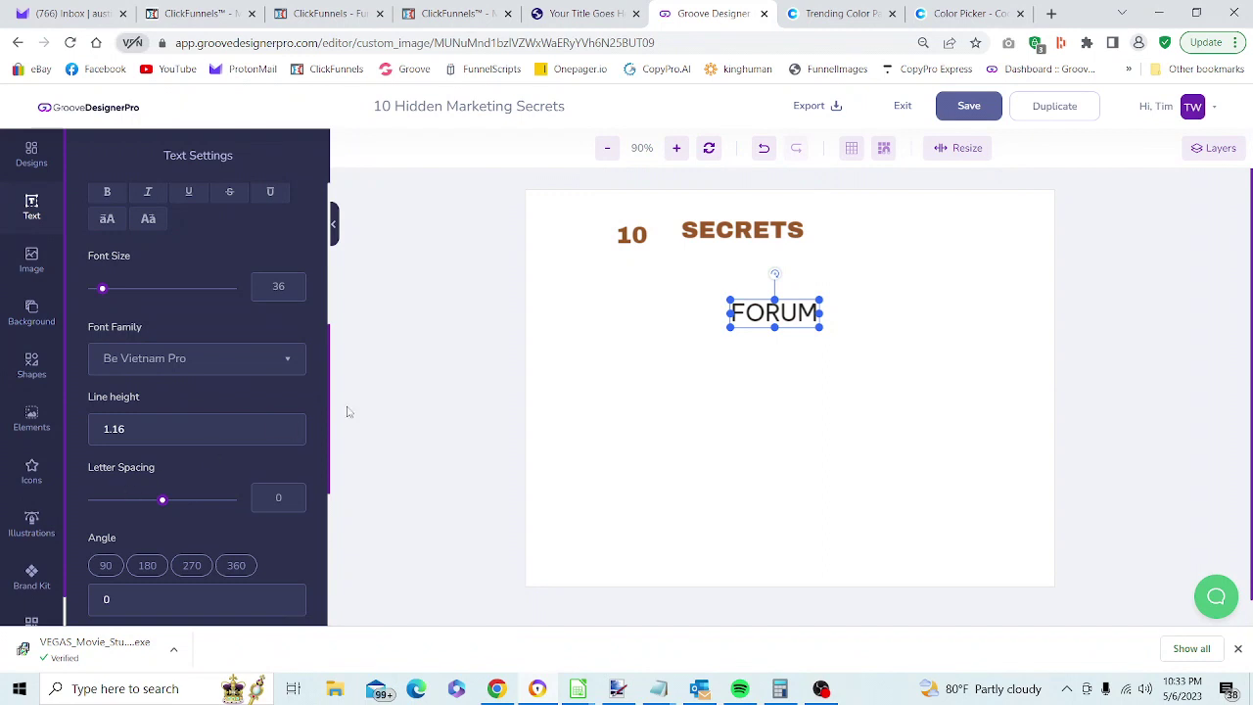
{"action": "right_click", "coordinate": [755, 312]}
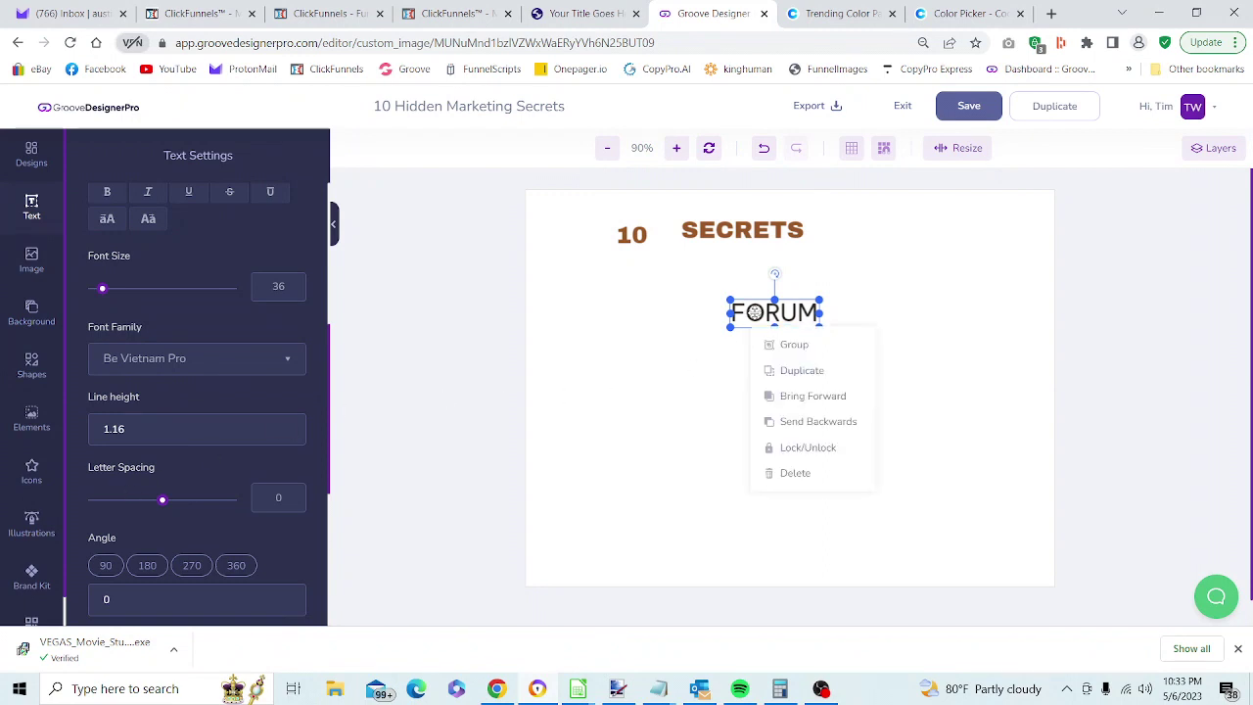
Duplicate FORUM and move the copy to the left of the original
{"action": "left_click", "coordinate": [789, 370]}
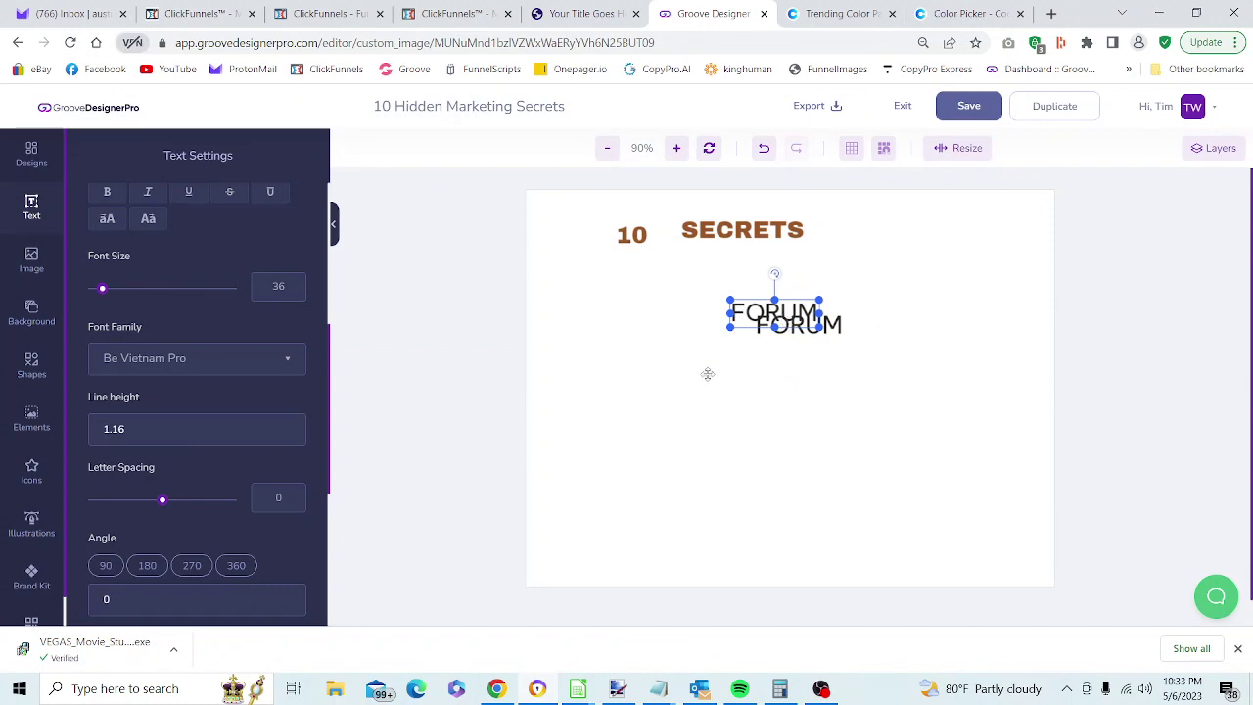
{"action": "left_click_drag", "start_coordinate": [785, 324], "coordinate": [624, 314]}
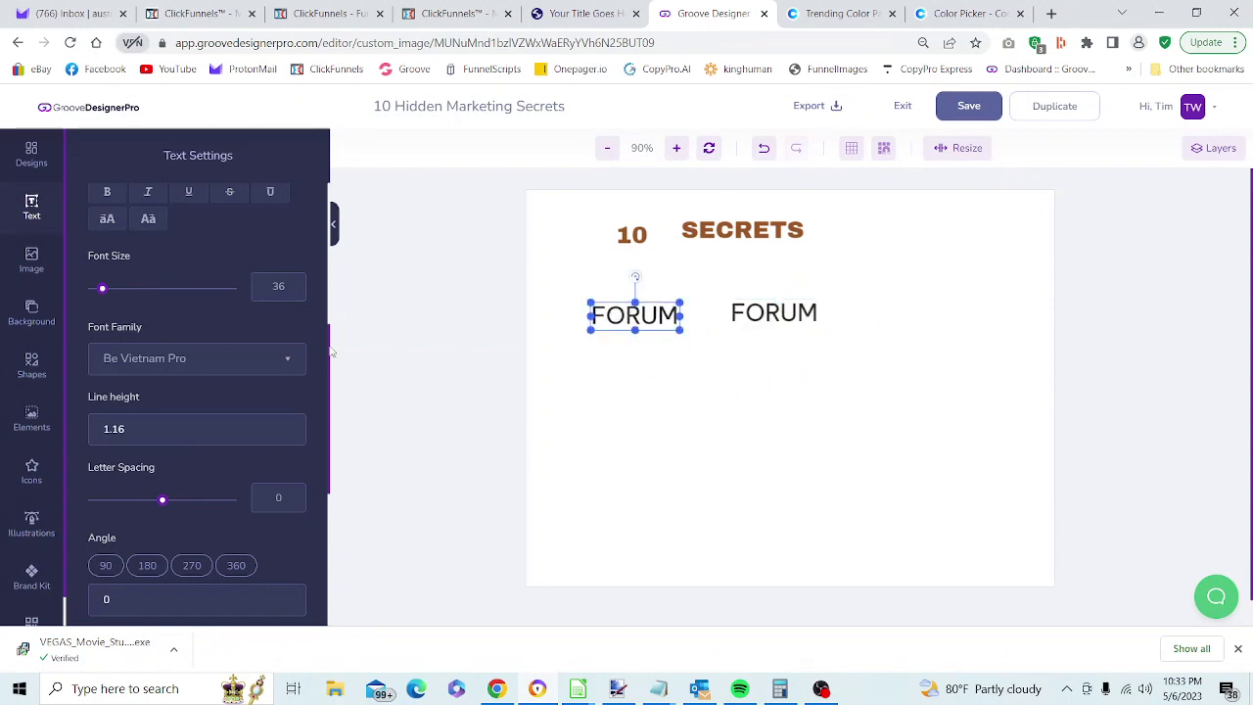
{"action": "scroll", "coordinate": [323, 352], "scroll_direction": "up", "scroll_amount": 4}
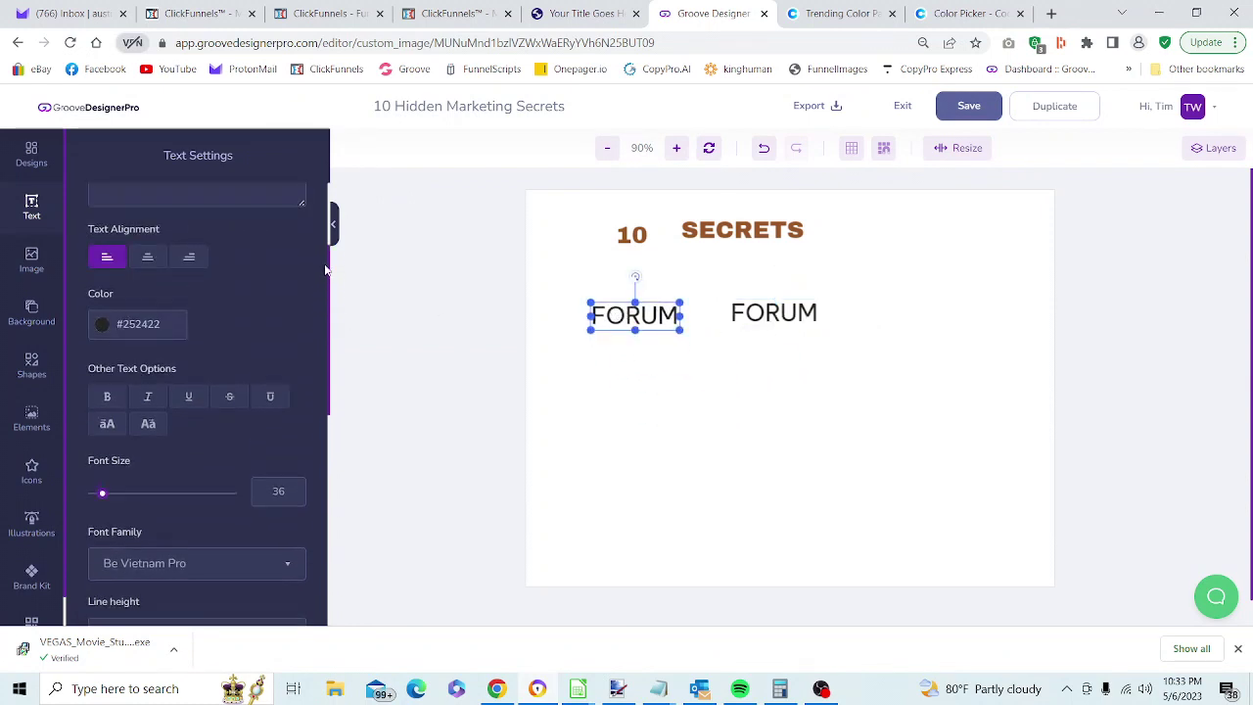
{"action": "left_click", "coordinate": [587, 13]}
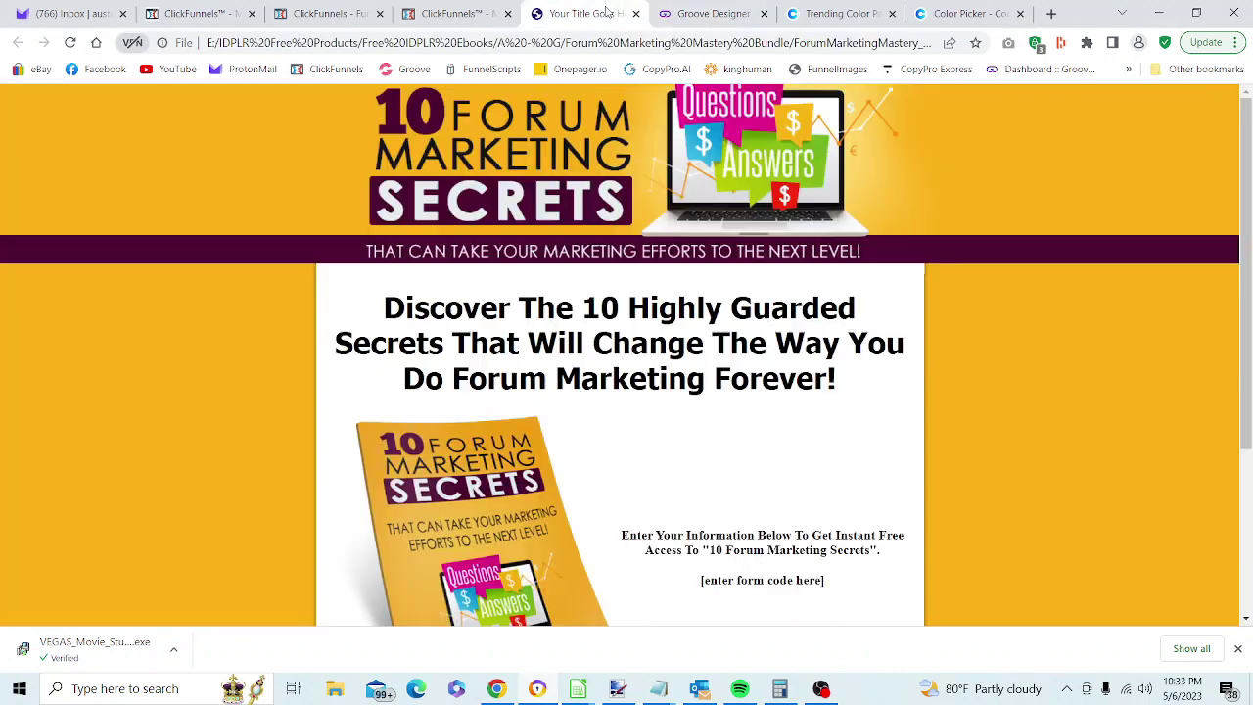
{"action": "left_click", "coordinate": [688, 13]}
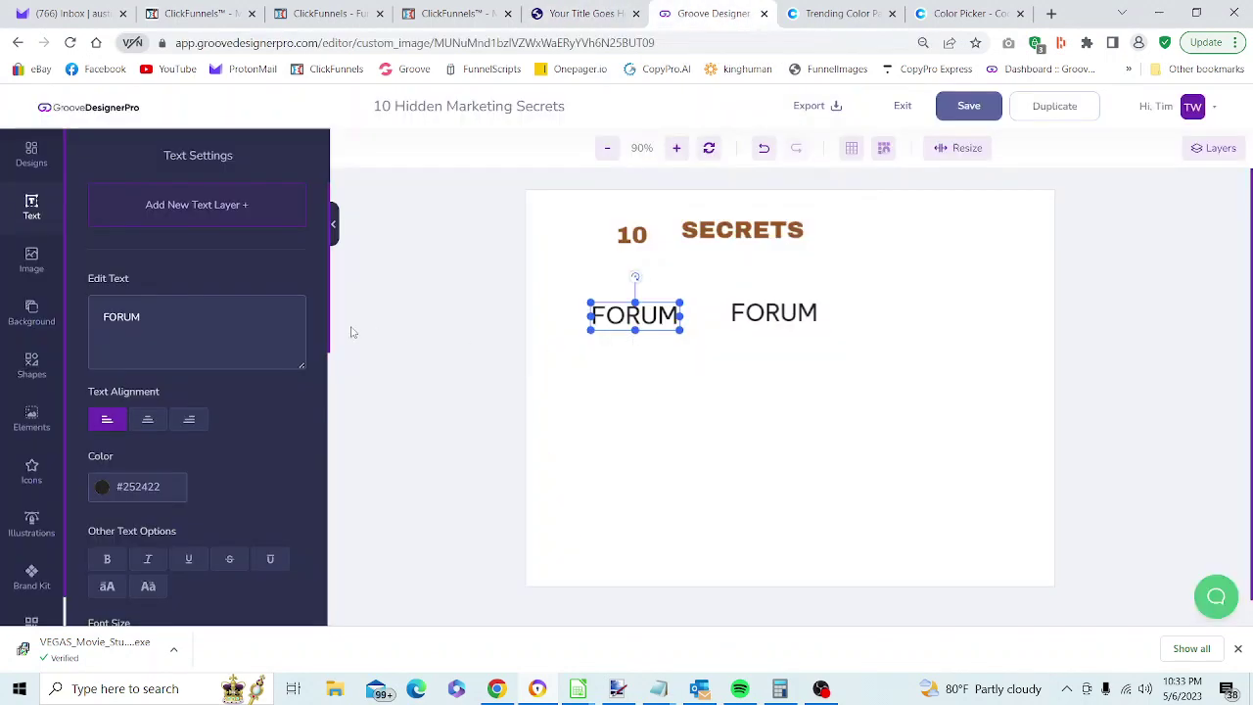
Change the copy's text to MARKETING, keeping its regular Be Vietnam Pro weight
{"action": "key", "text": "BackSpace"}
{"action": "key", "text": "BackSpace"}
{"action": "key", "text": "BackSpace"}
{"action": "key", "text": "BackSpace"}
{"action": "type", "text": "MAR"}
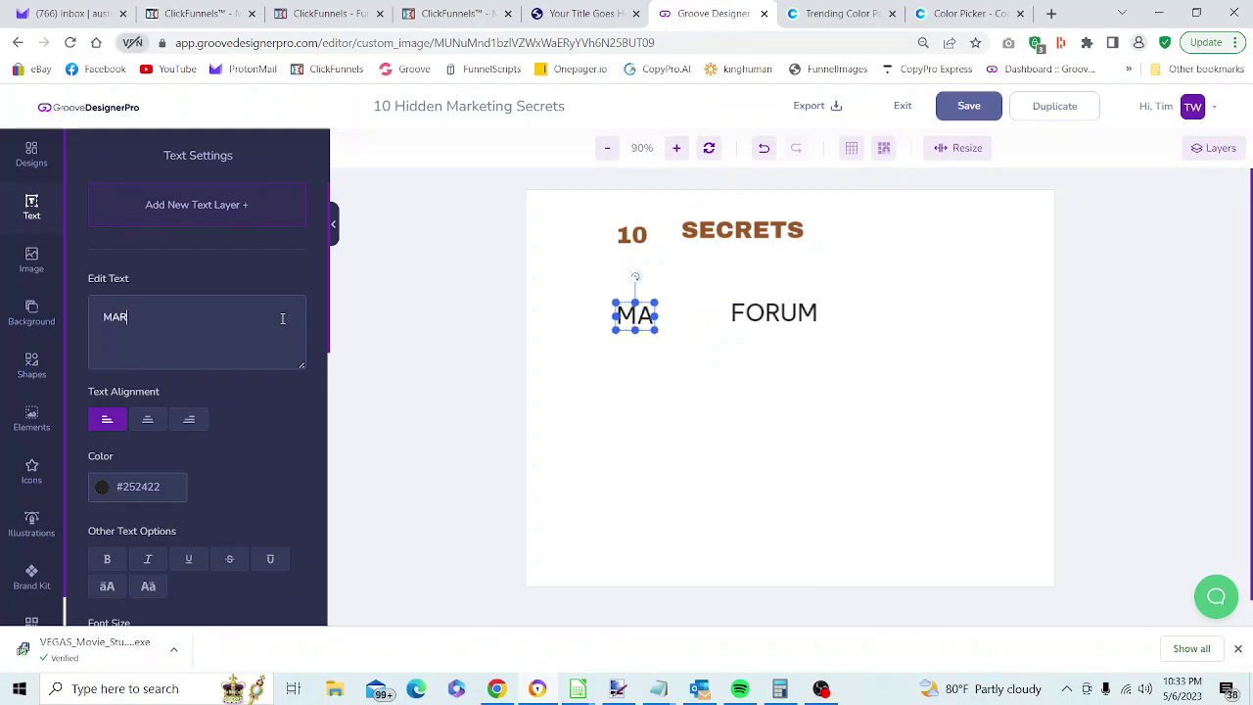
{"action": "type", "text": "KETING"}
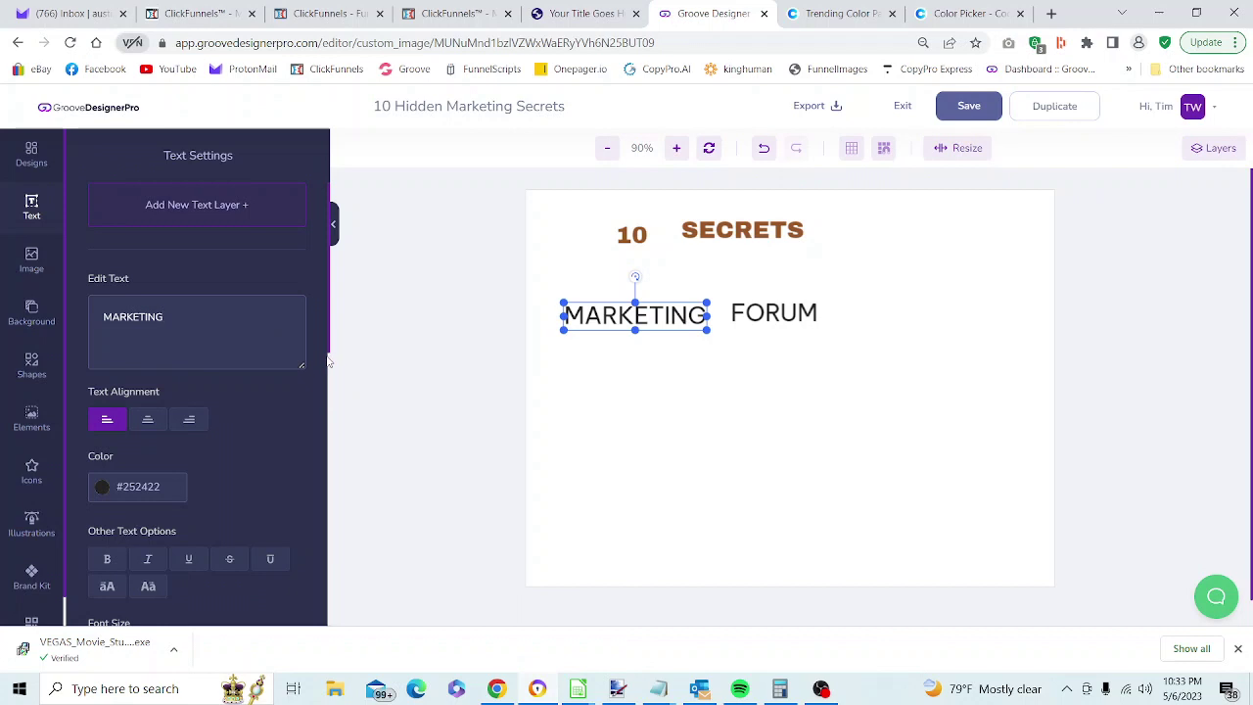
{"action": "left_click_drag", "start_coordinate": [330, 354], "coordinate": [333, 333]}
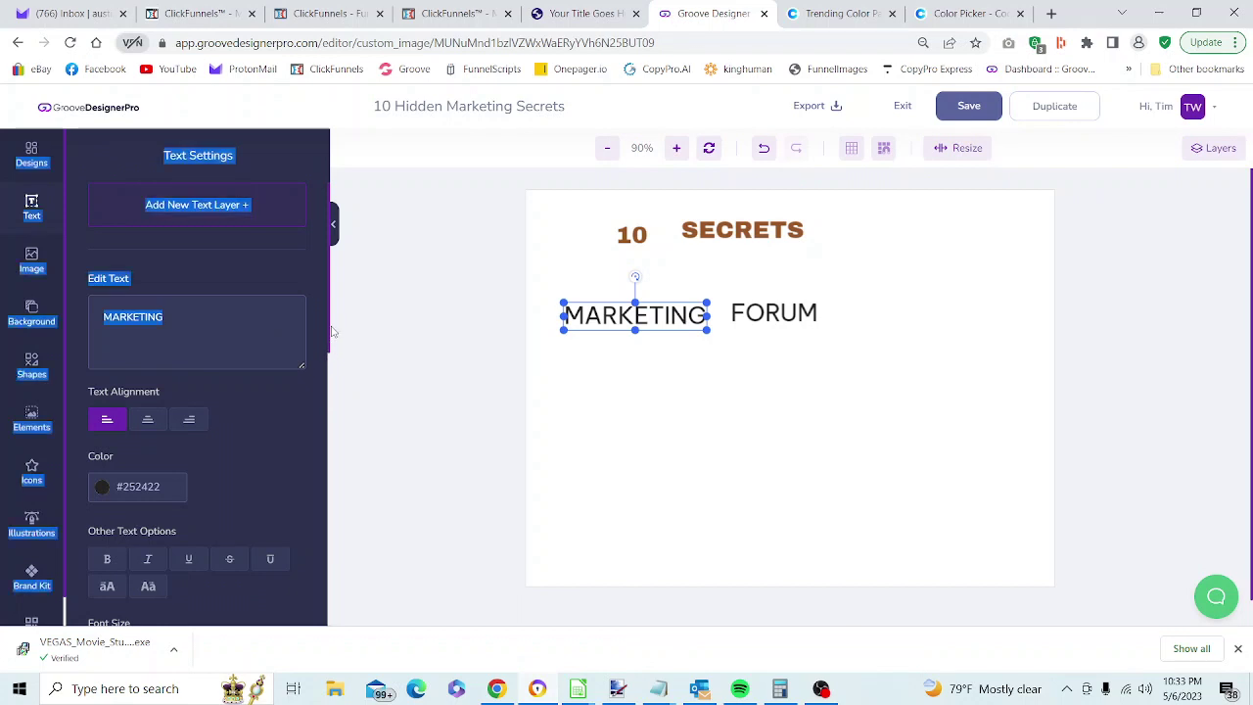
{"action": "left_click", "coordinate": [296, 278]}
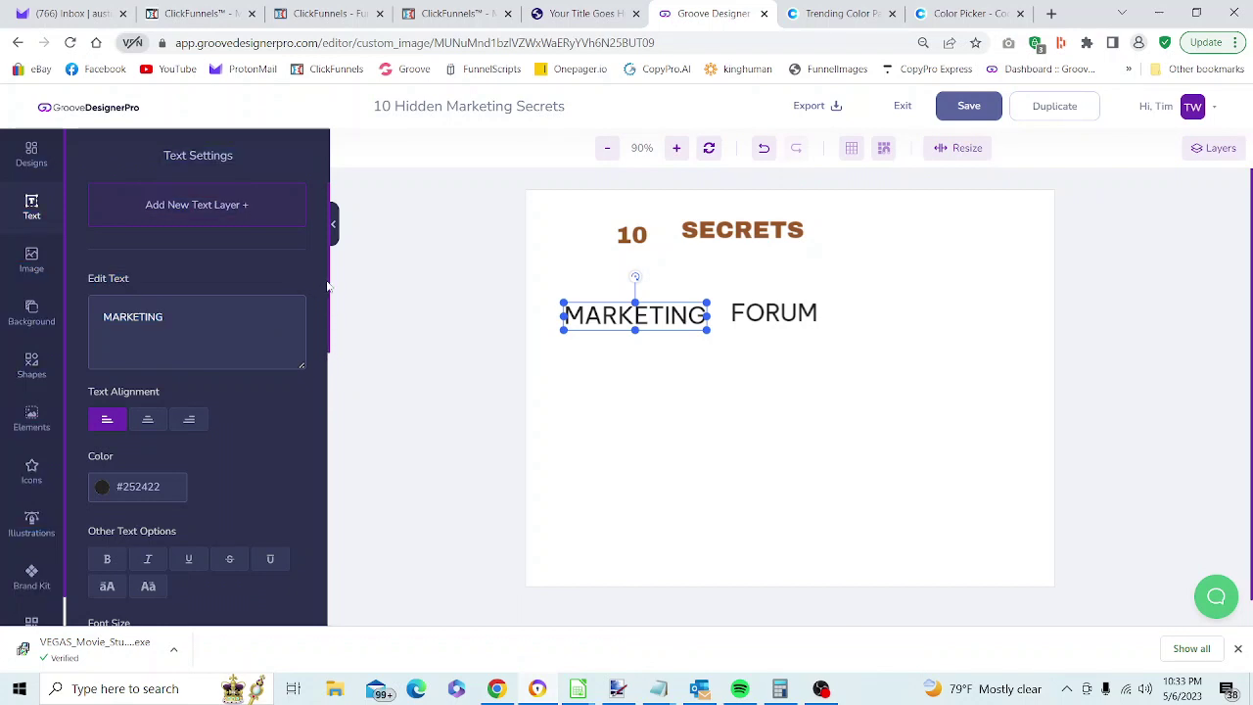
{"action": "key", "text": "ctrl+a"}
{"action": "left_click_drag", "start_coordinate": [332, 294], "coordinate": [347, 401]}
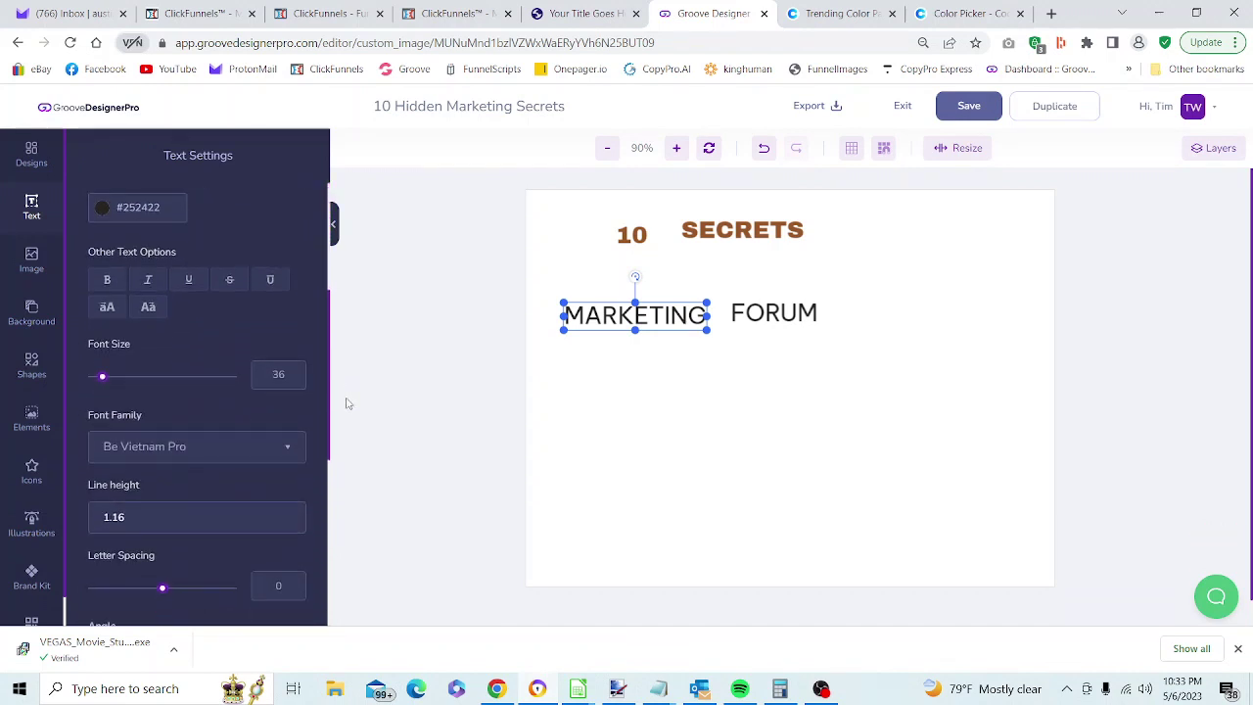
{"action": "left_click", "coordinate": [775, 311]}
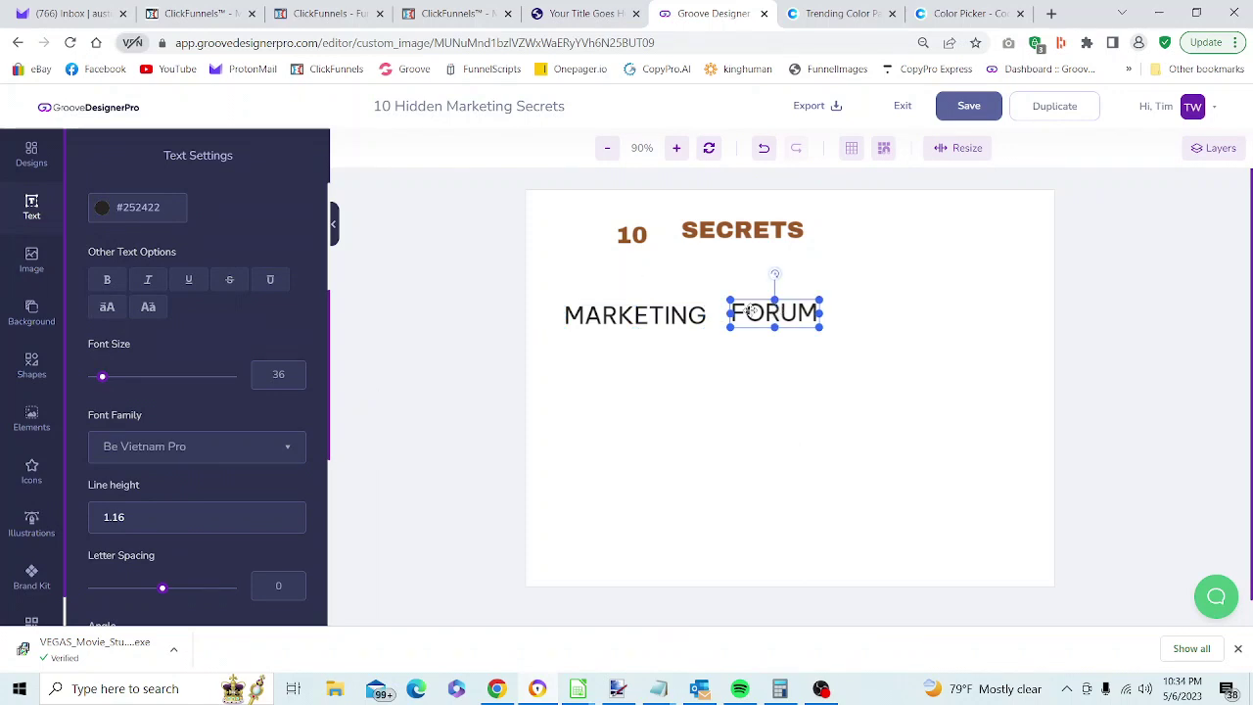
{"action": "left_click", "coordinate": [661, 318]}
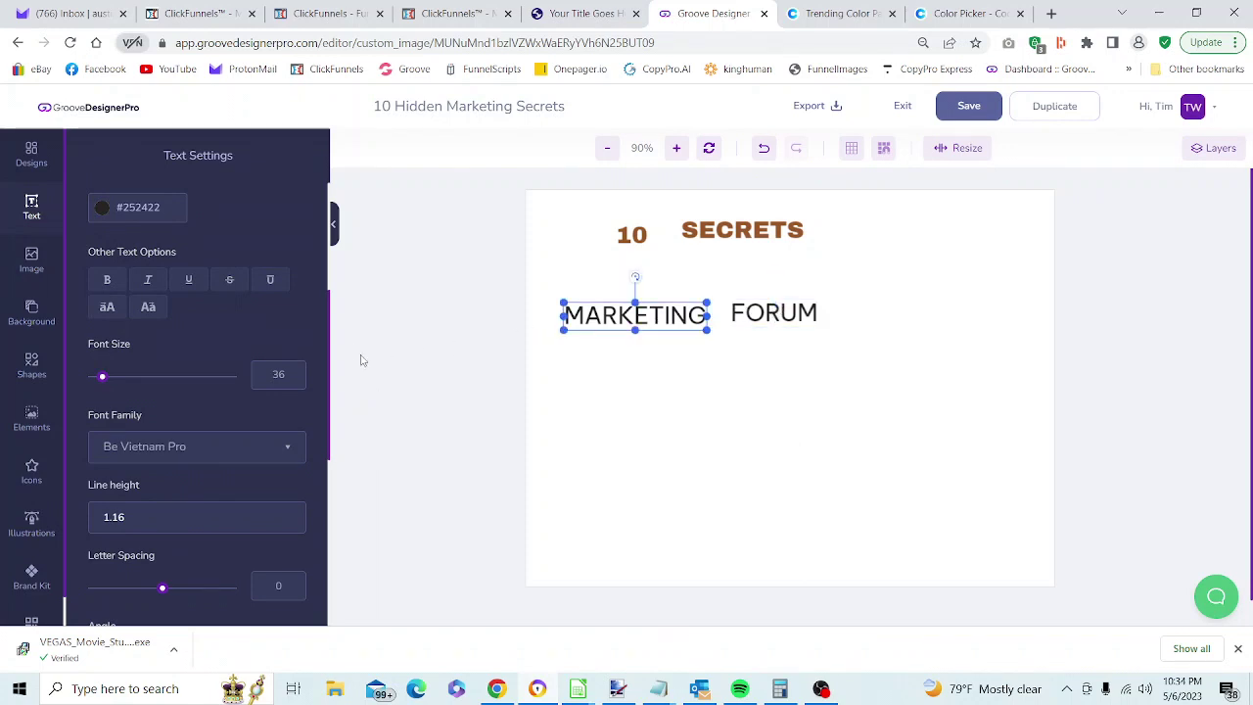
{"action": "left_click", "coordinate": [108, 281]}
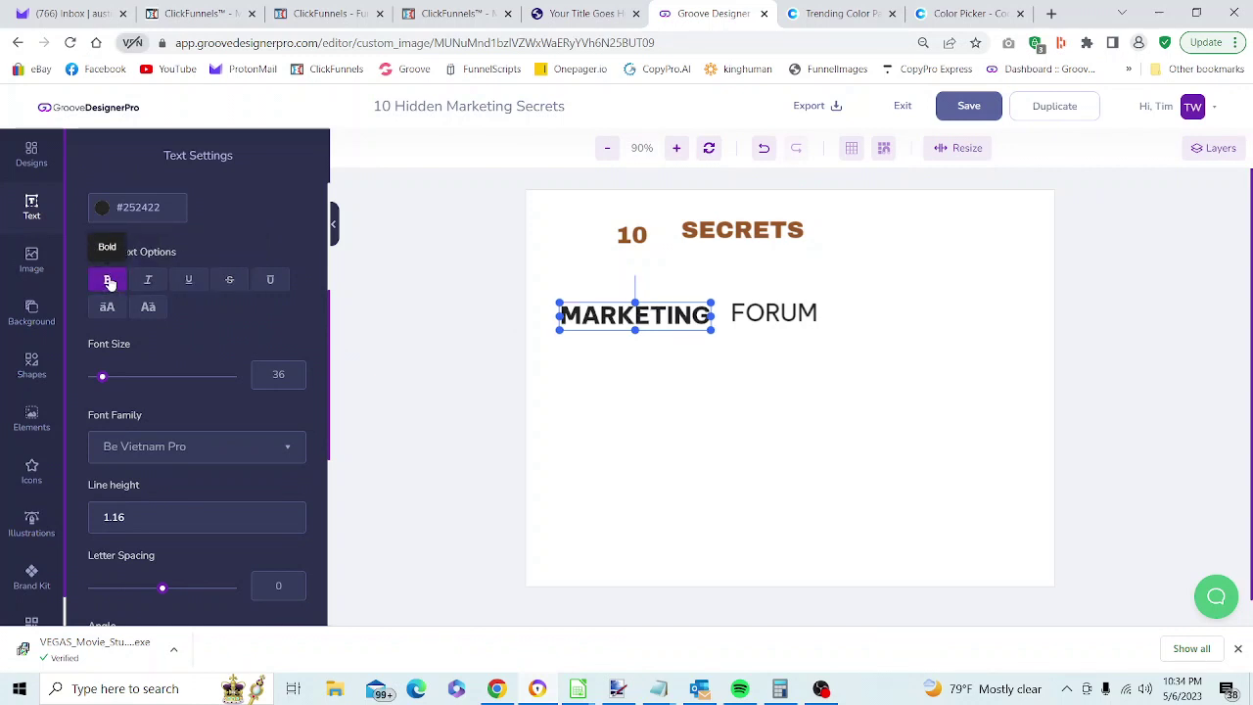
{"action": "left_click", "coordinate": [108, 281]}
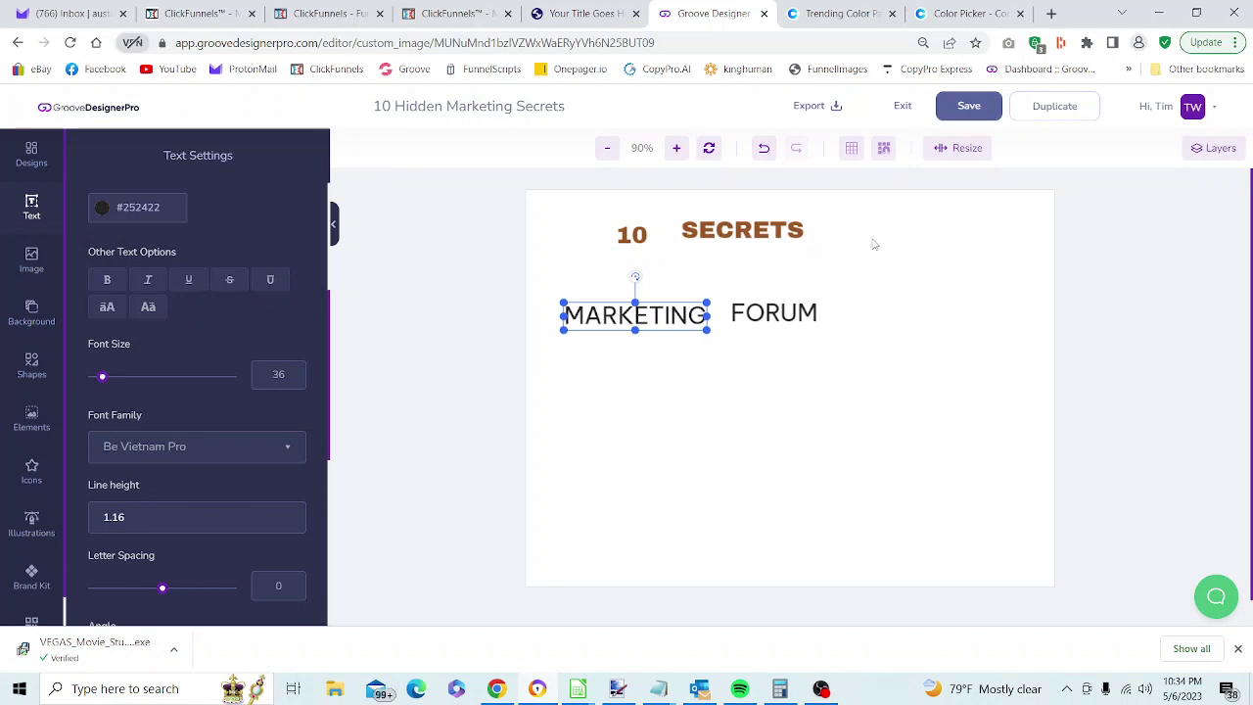
Set the canvas background colour from white #FFFFFF to fully transparent
{"action": "left_click", "coordinate": [888, 370]}
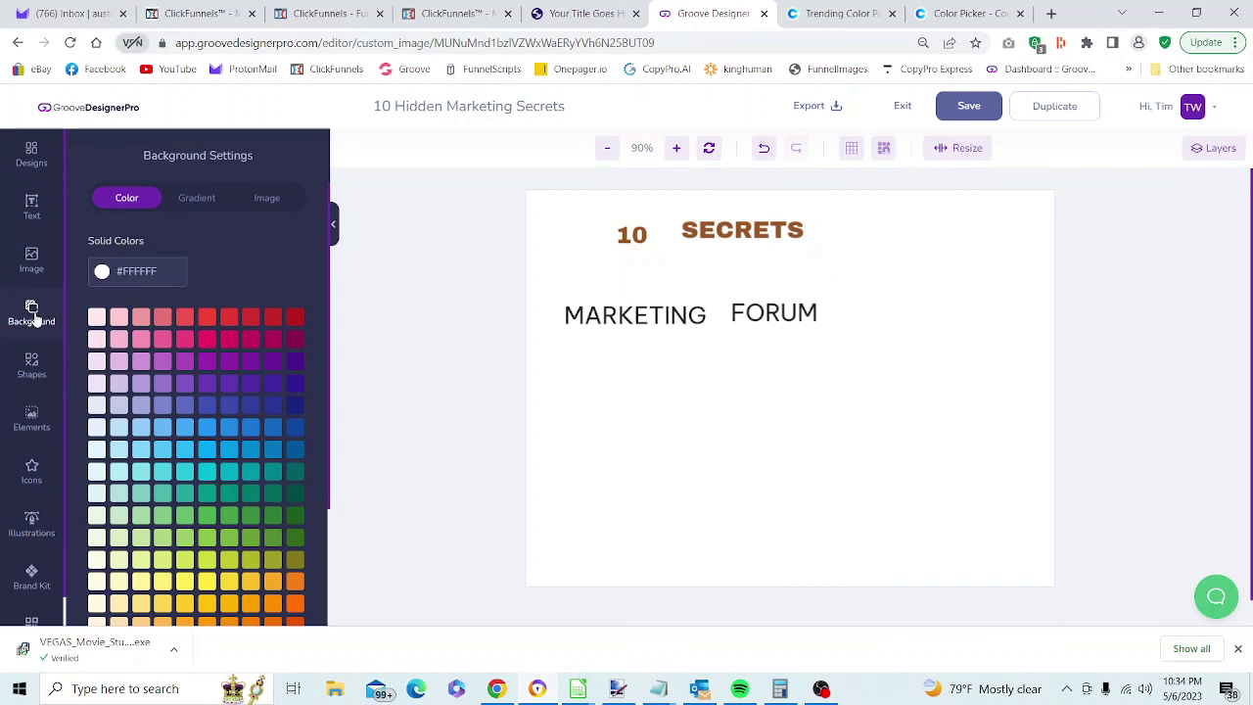
{"action": "left_click", "coordinate": [103, 273]}
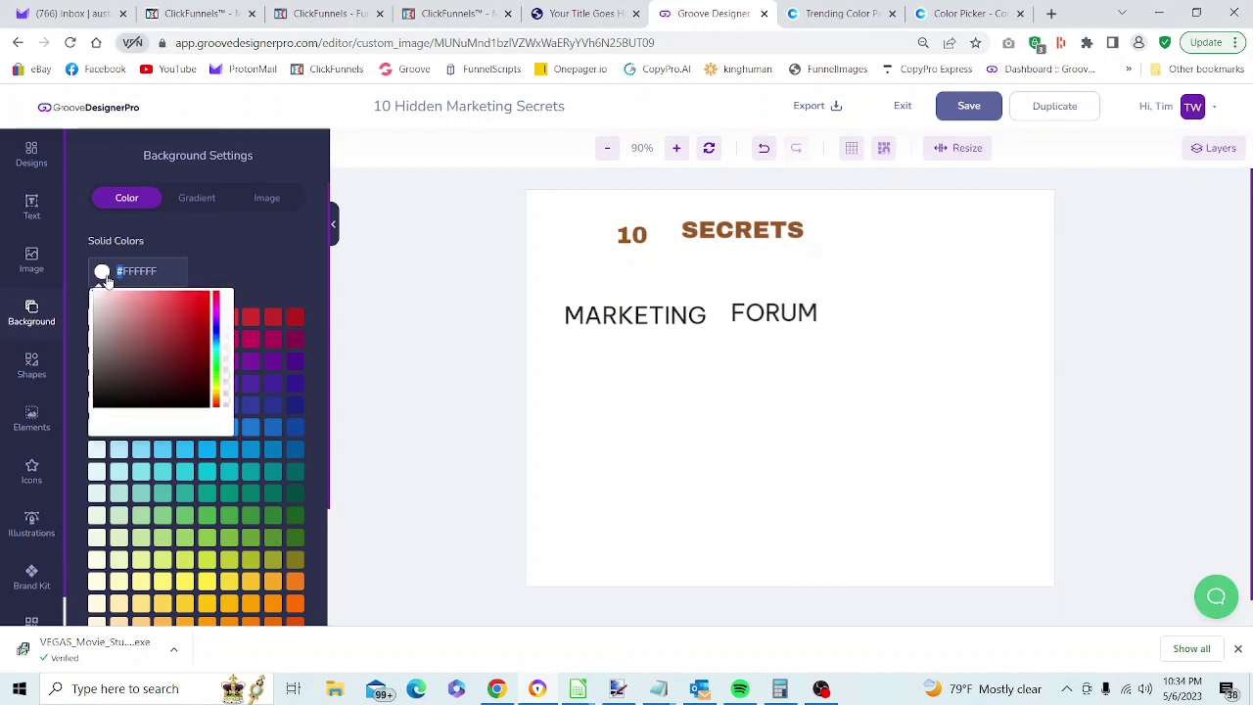
{"action": "left_click_drag", "start_coordinate": [108, 289], "coordinate": [108, 460]}
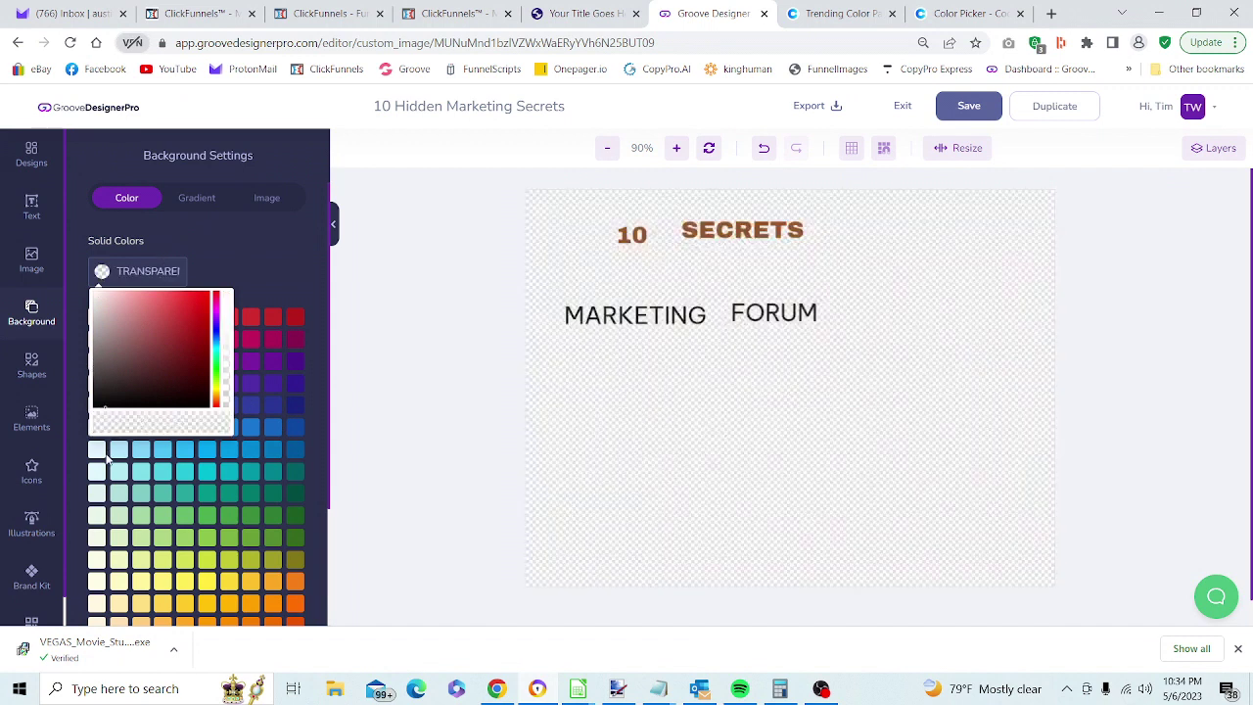
{"action": "left_click", "coordinate": [710, 528]}
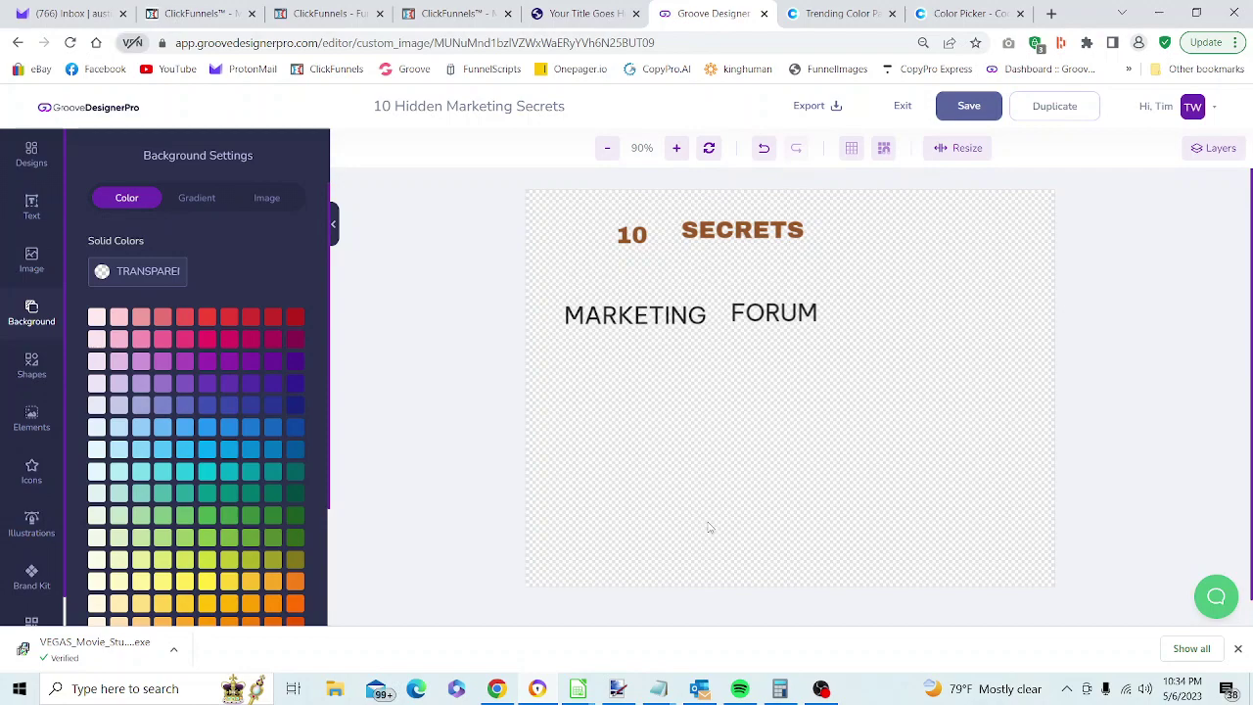
Set the 10 to size 100, move SECRETS right of FORUM, and nudge FORUM up-left
{"action": "left_click", "coordinate": [556, 13]}
{"action": "key", "text": "ctrl+Tab"}
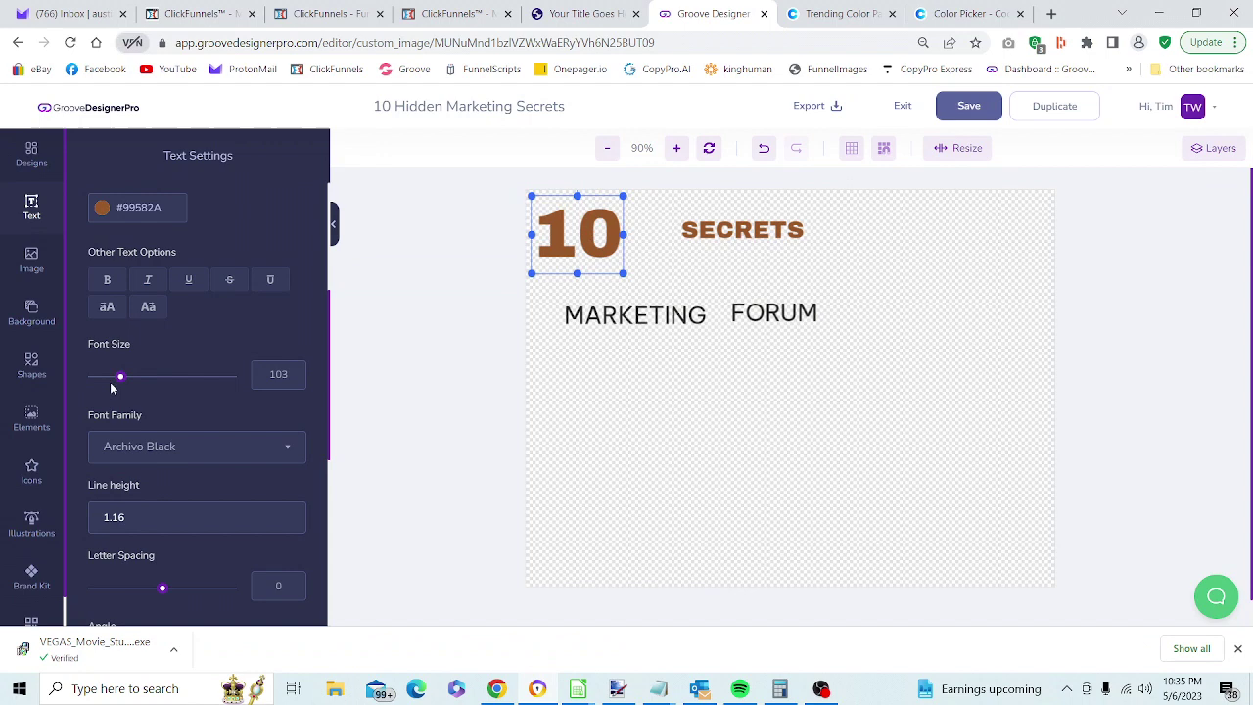
{"action": "left_click", "coordinate": [120, 378]}
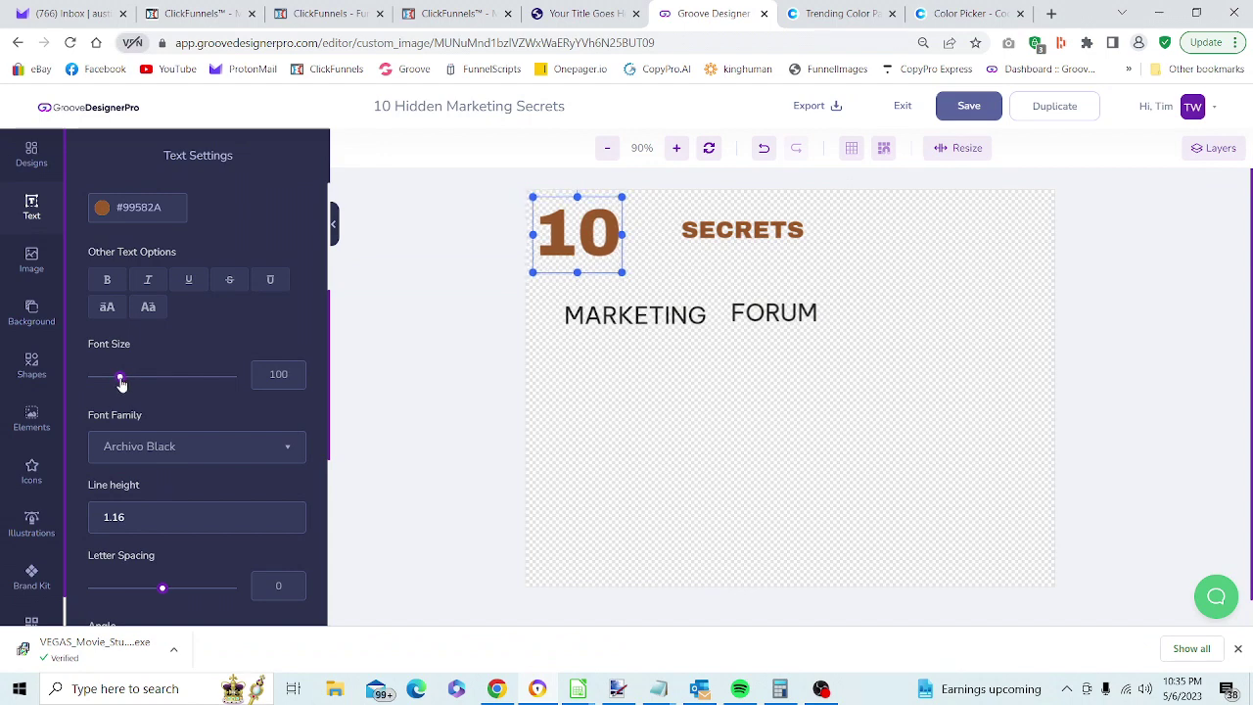
{"action": "left_click", "coordinate": [576, 14]}
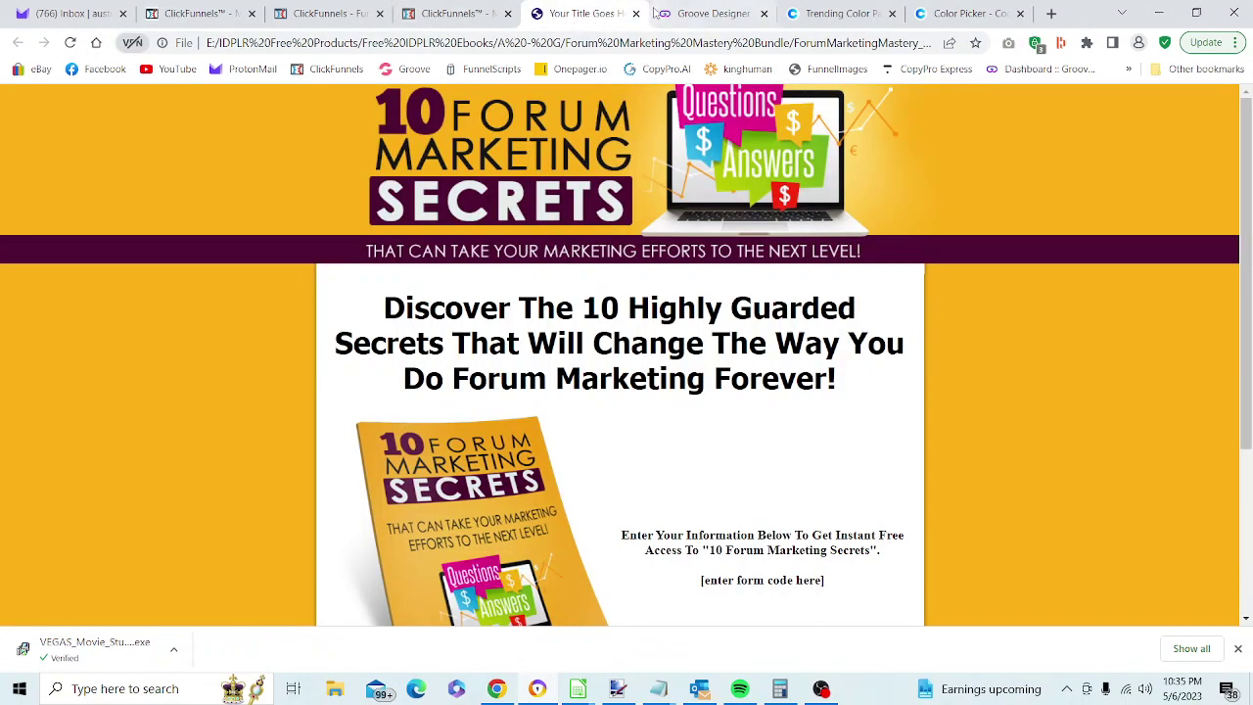
{"action": "left_click", "coordinate": [685, 14]}
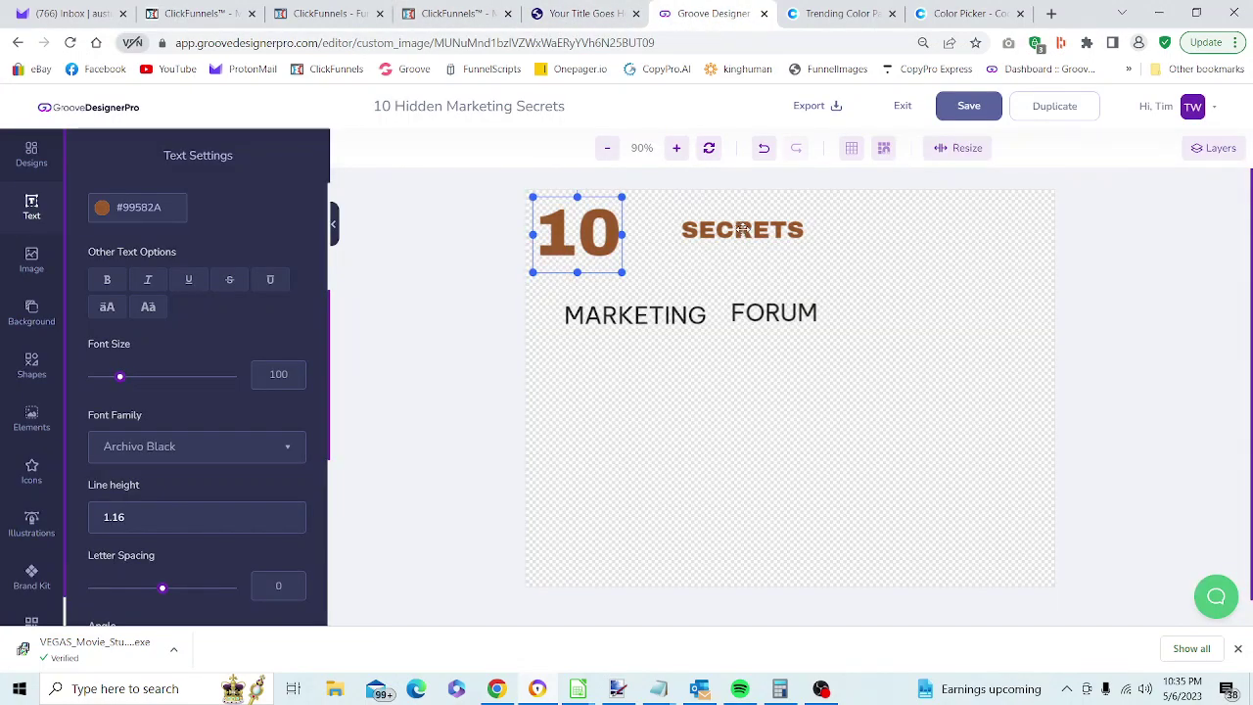
{"action": "left_click_drag", "start_coordinate": [741, 229], "coordinate": [908, 287]}
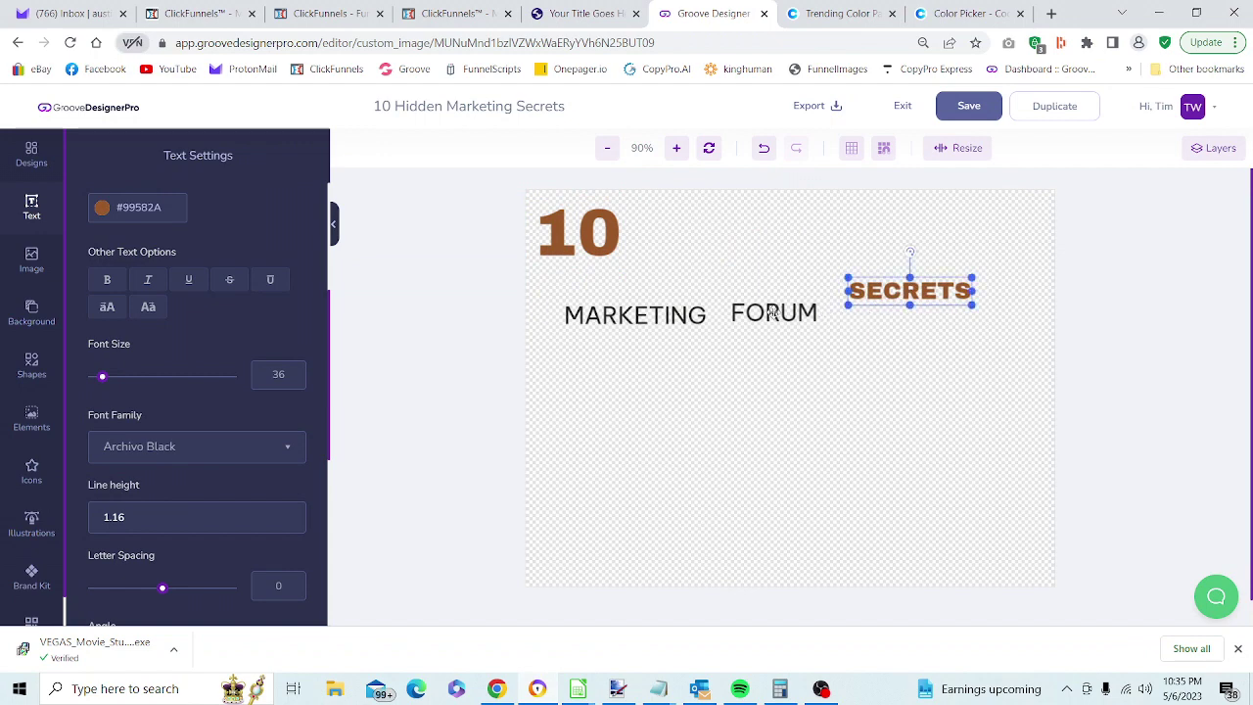
{"action": "left_click_drag", "start_coordinate": [775, 311], "coordinate": [680, 232]}
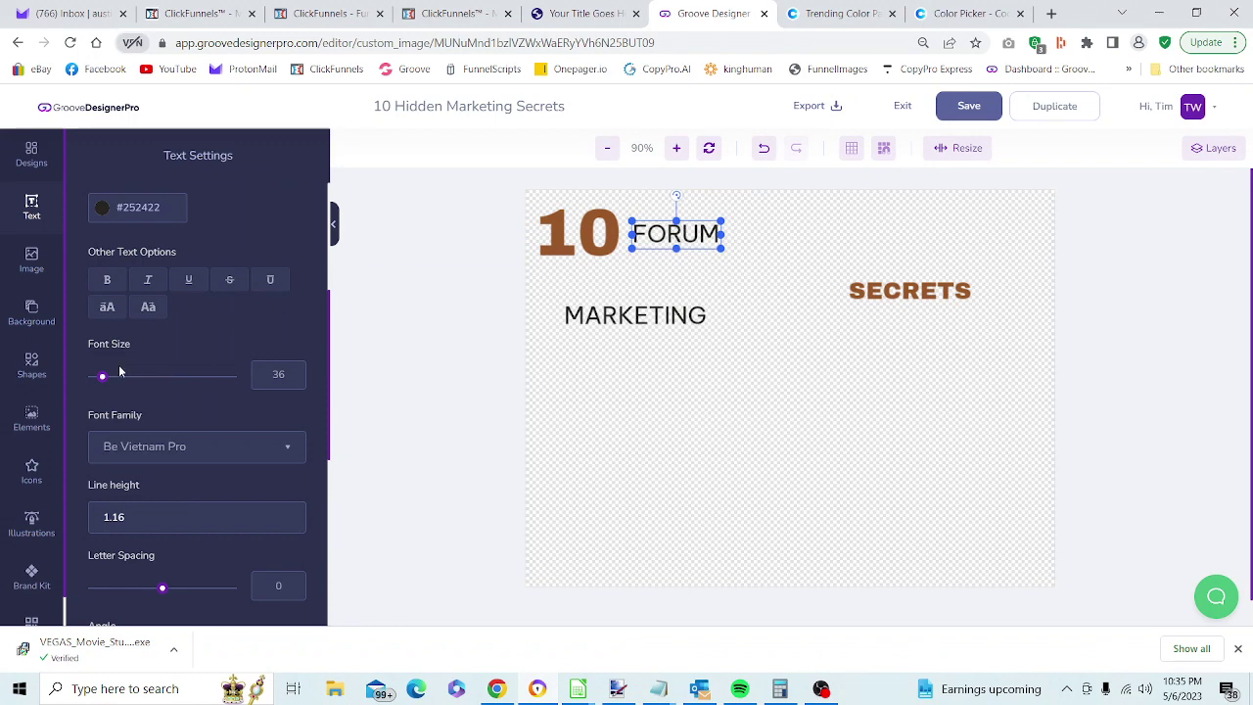
Enlarge FORUM to font size 44 beside the 10, then MARKETING to size 44
{"action": "left_click_drag", "start_coordinate": [101, 382], "coordinate": [106, 383]}
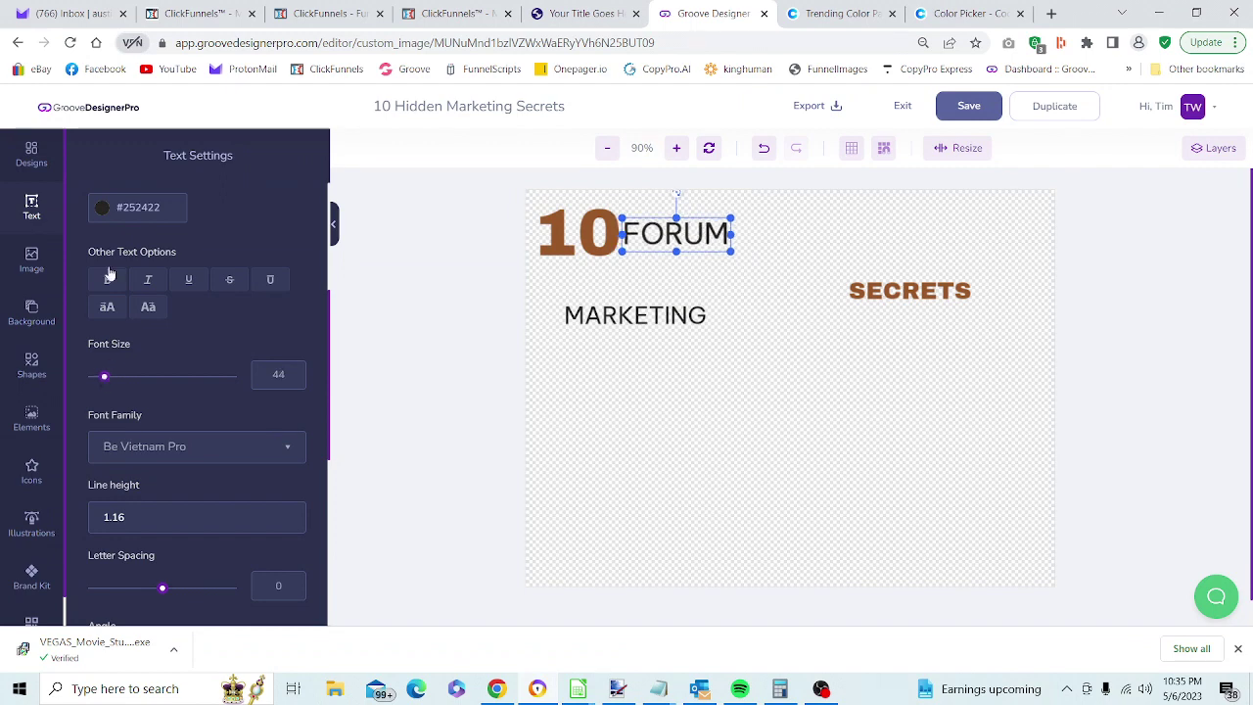
{"action": "left_click", "coordinate": [585, 12]}
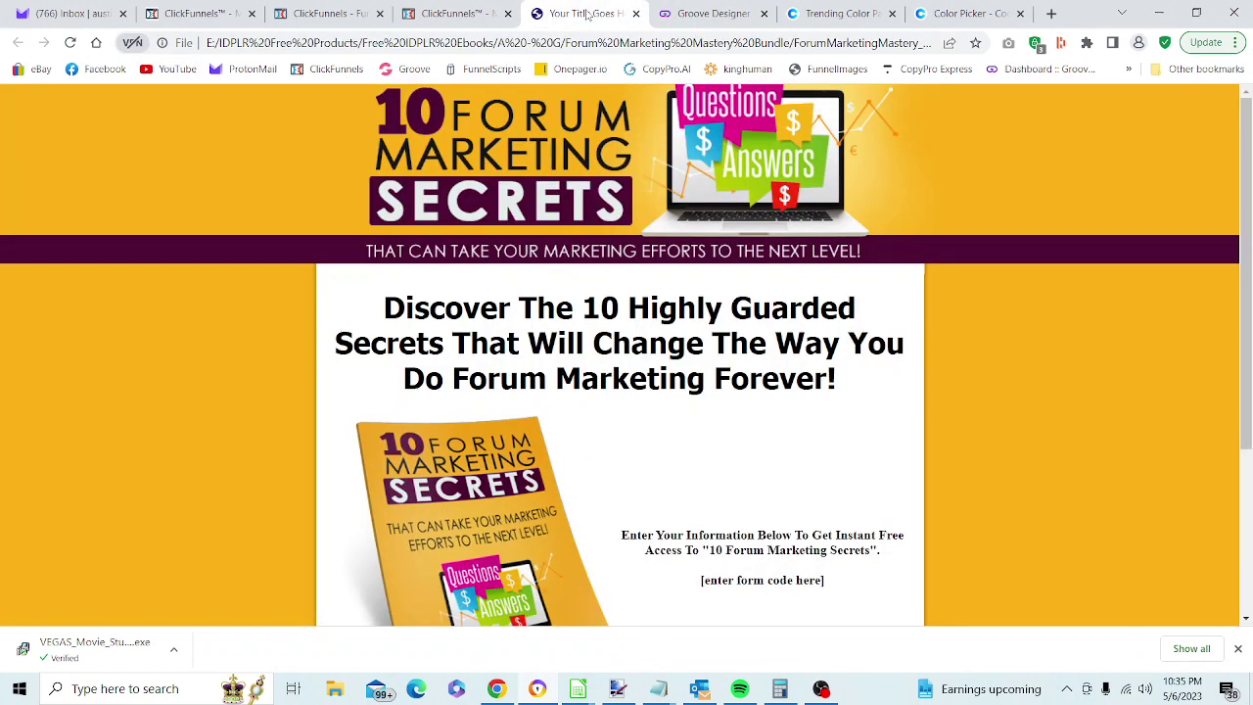
{"action": "left_click", "coordinate": [712, 13]}
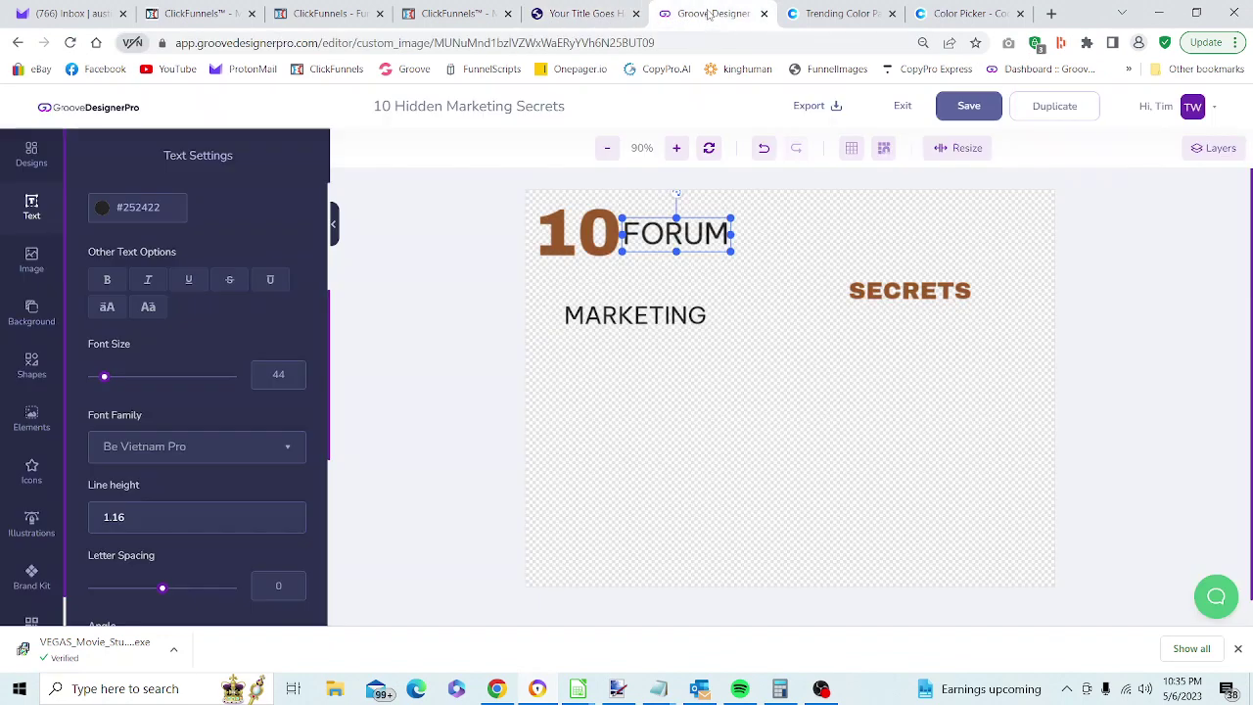
{"action": "left_click_drag", "start_coordinate": [657, 237], "coordinate": [660, 240]}
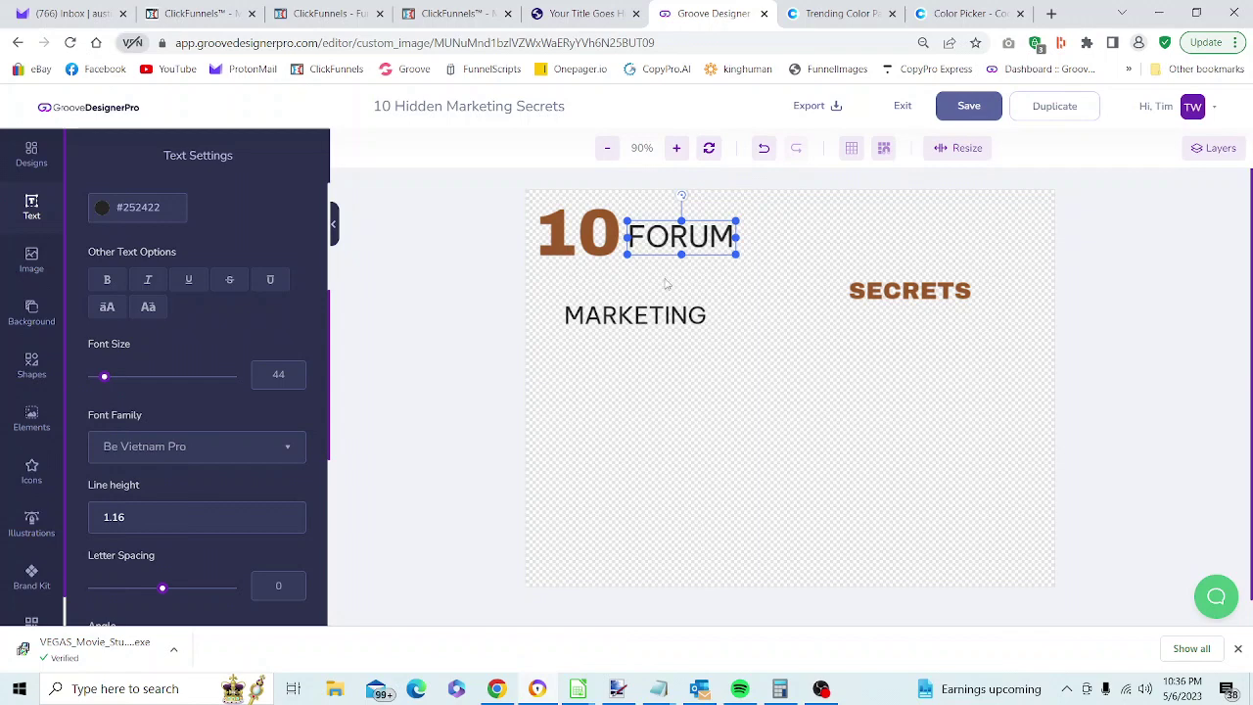
{"action": "left_click", "coordinate": [650, 311]}
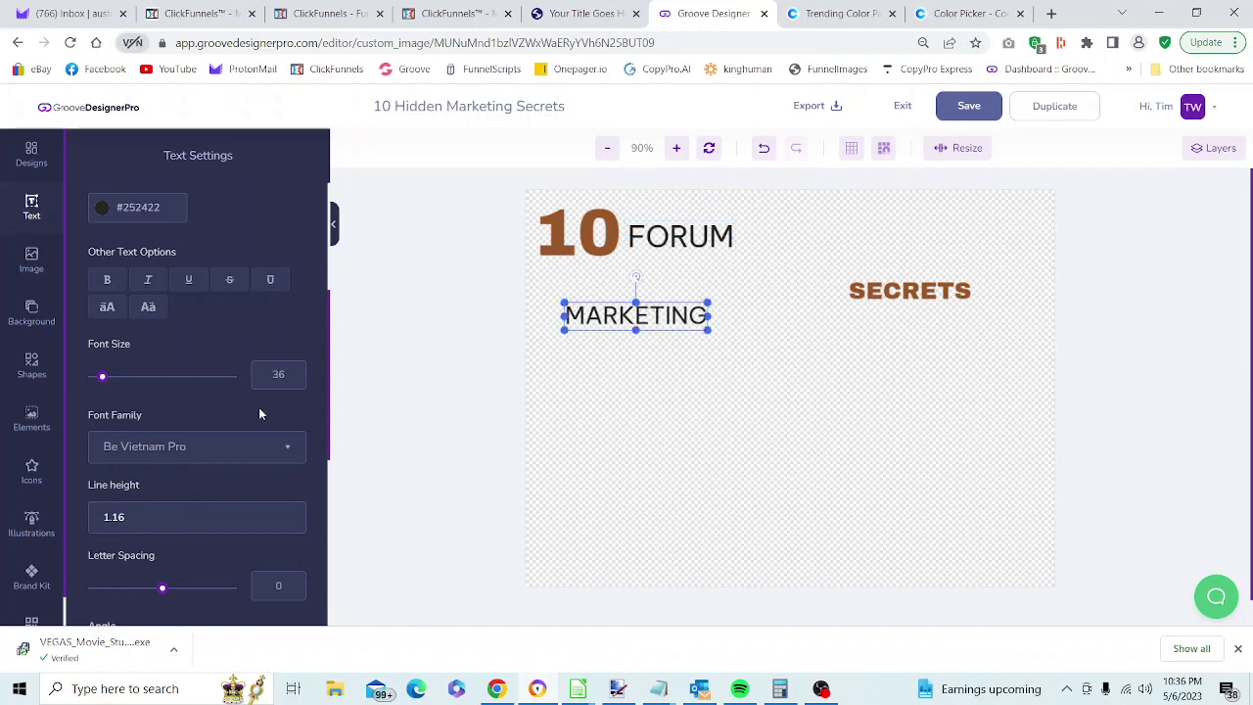
{"action": "left_click_drag", "start_coordinate": [104, 382], "coordinate": [106, 387]}
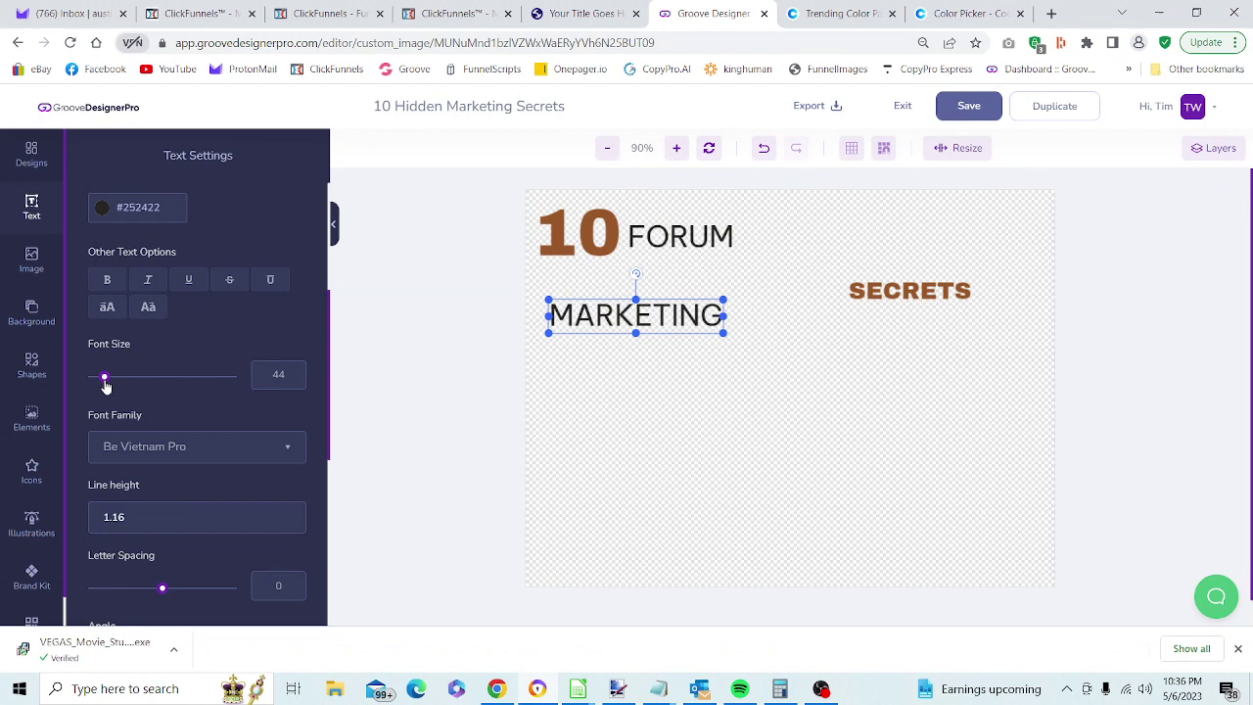
{"action": "left_click", "coordinate": [724, 381]}
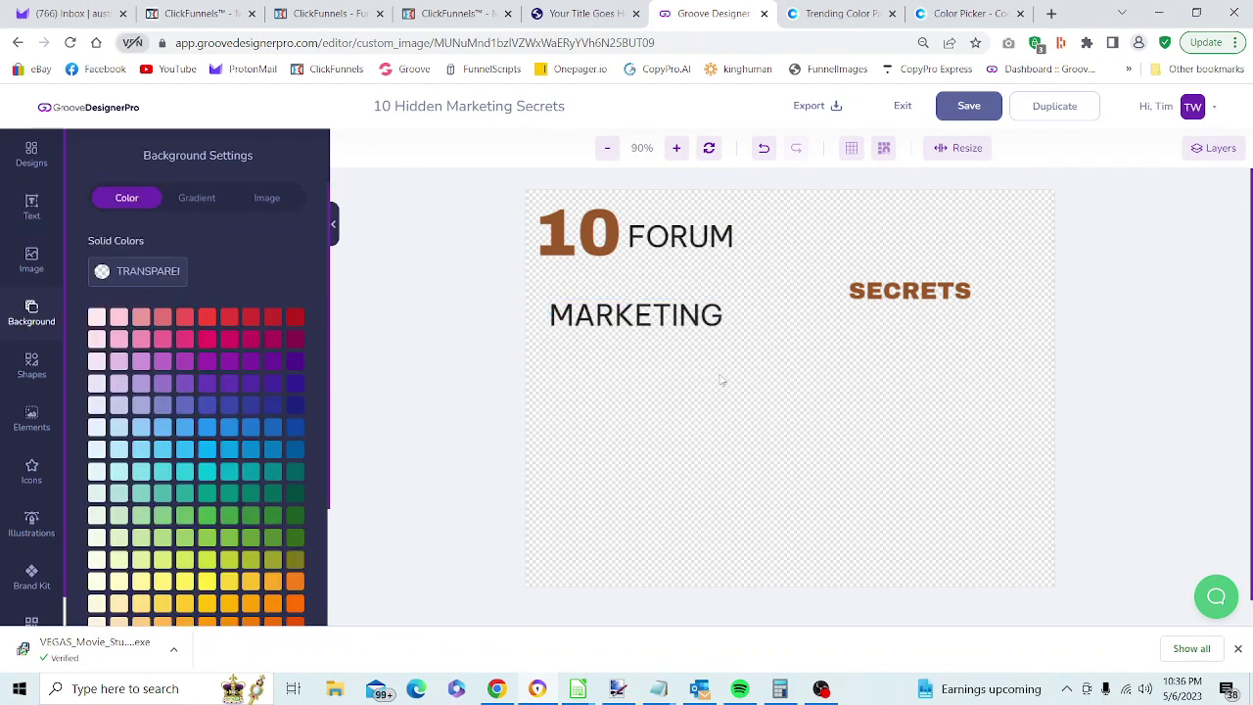
{"action": "left_click", "coordinate": [654, 324]}
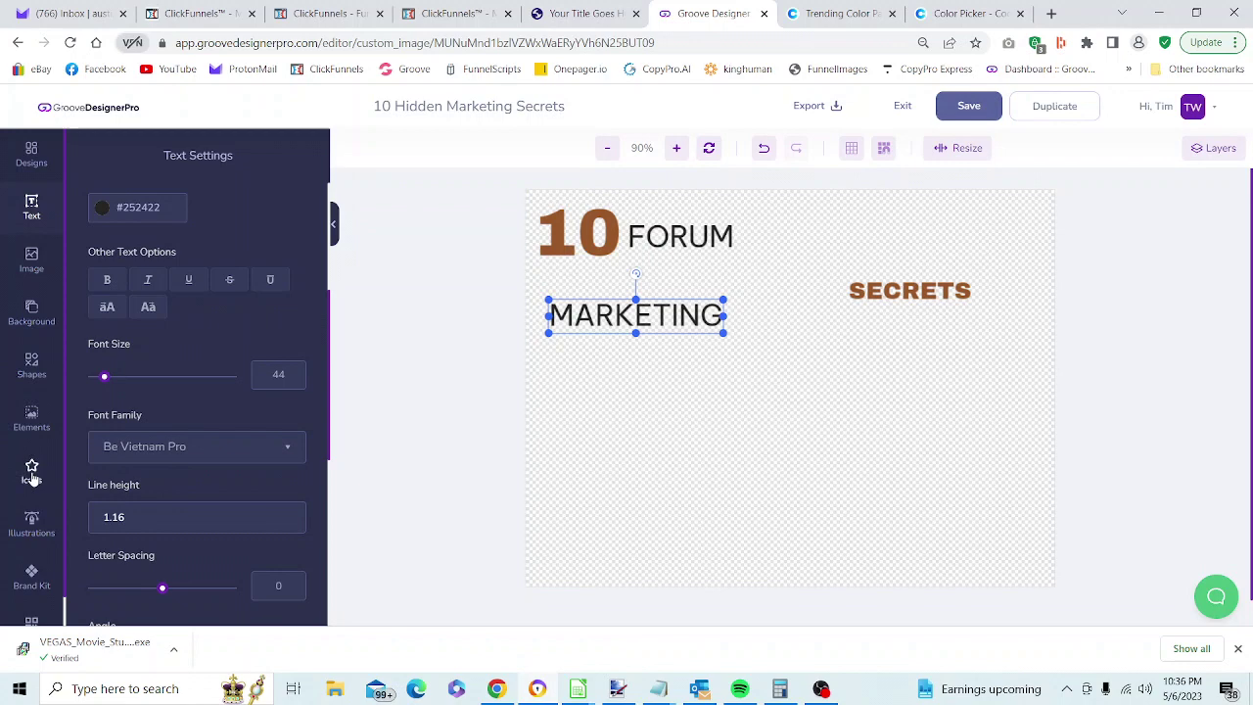
Add a square from Basic Shapes below MARKETING and stretch it into a wider grey bar
{"action": "left_click", "coordinate": [32, 365]}
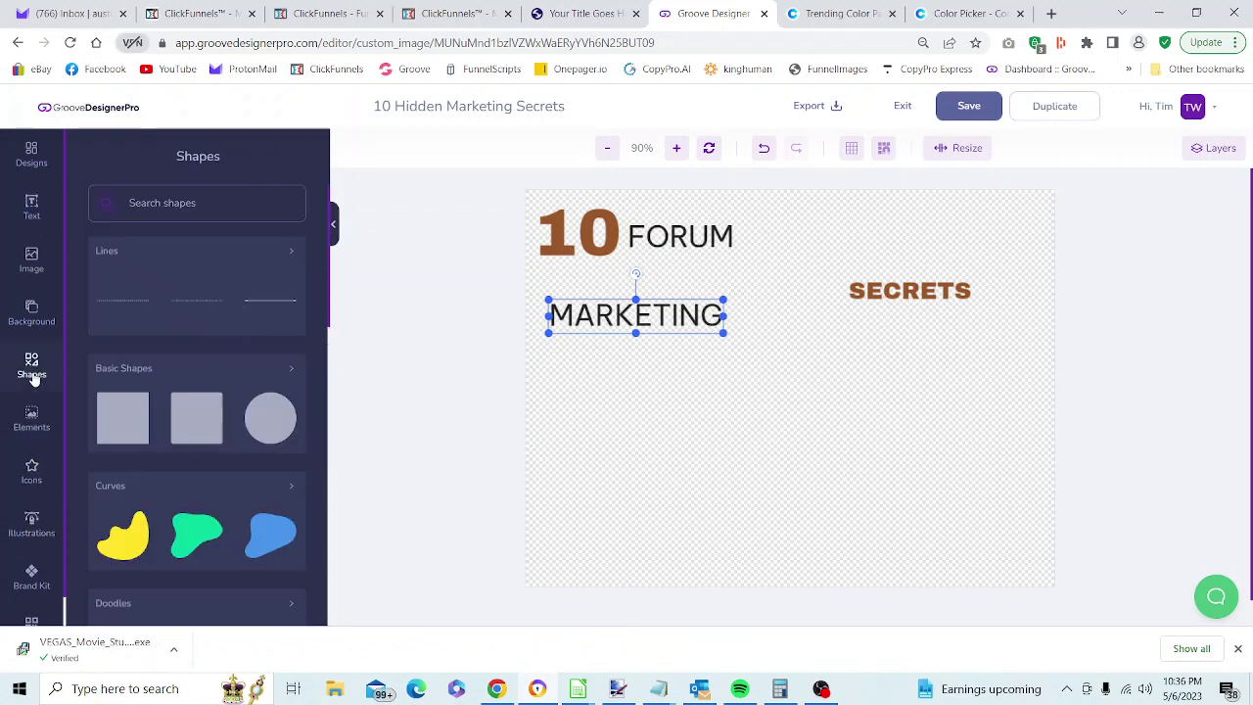
{"action": "left_click", "coordinate": [143, 381]}
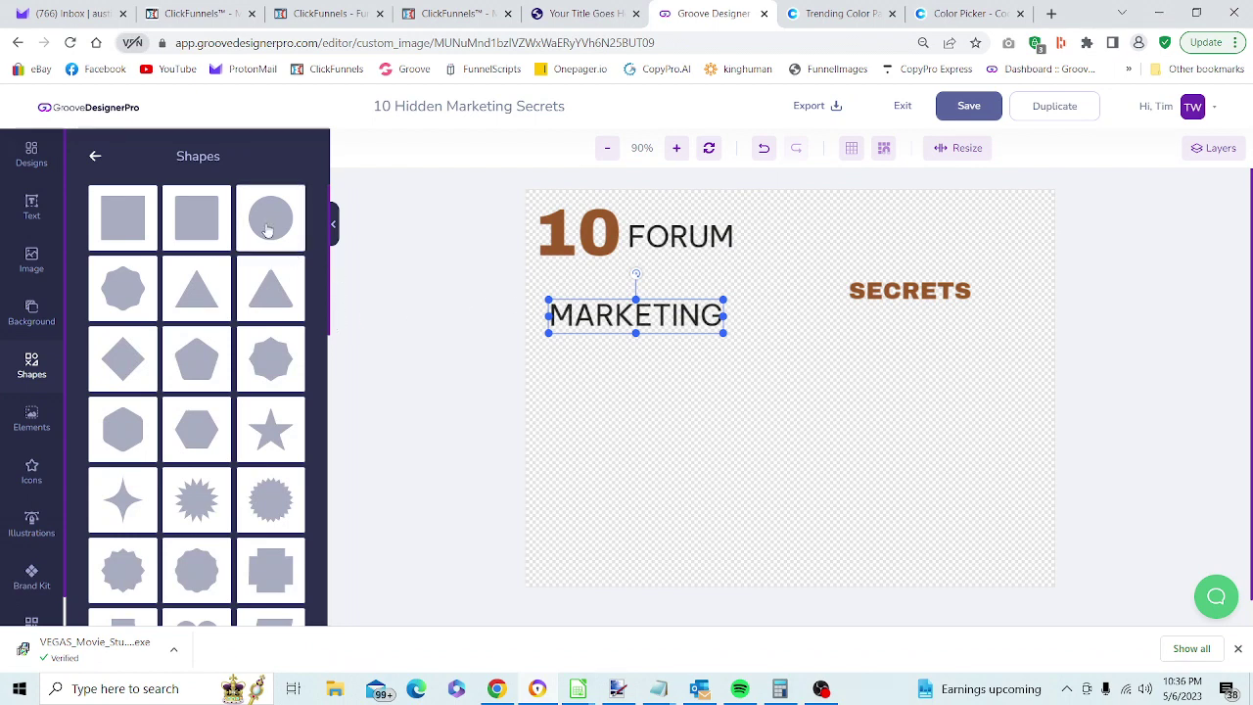
{"action": "left_click", "coordinate": [127, 225]}
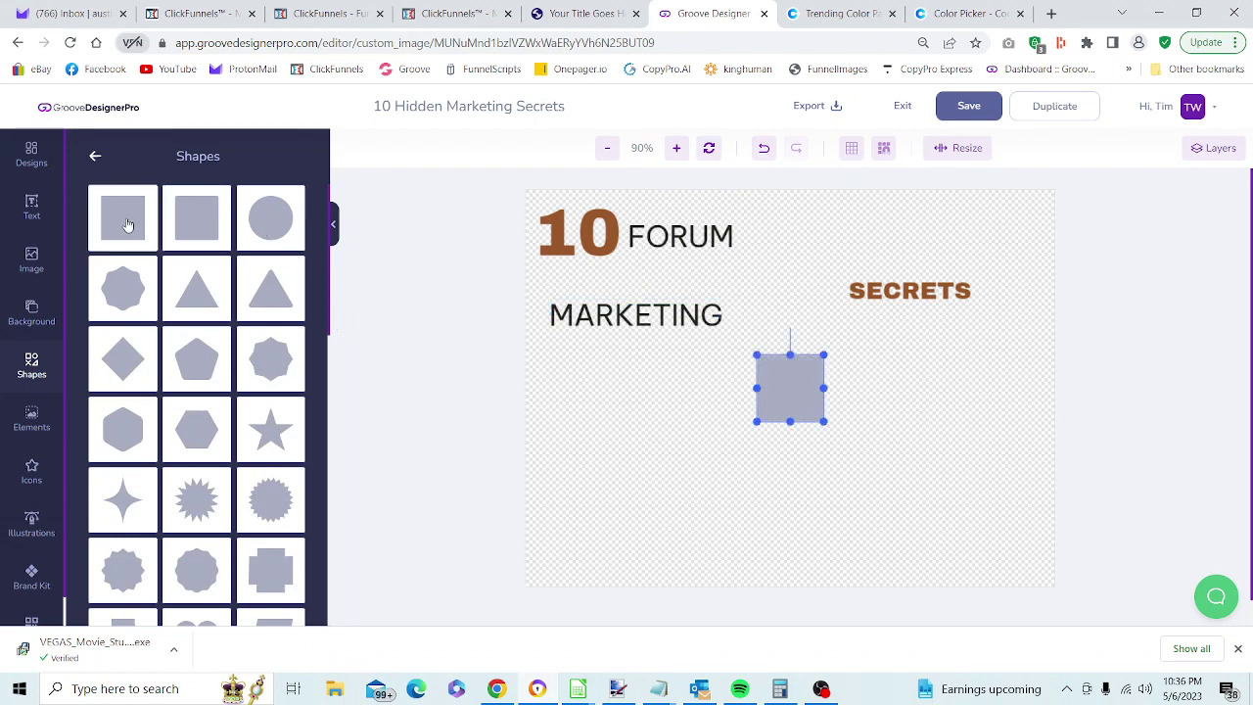
{"action": "left_click", "coordinate": [793, 375]}
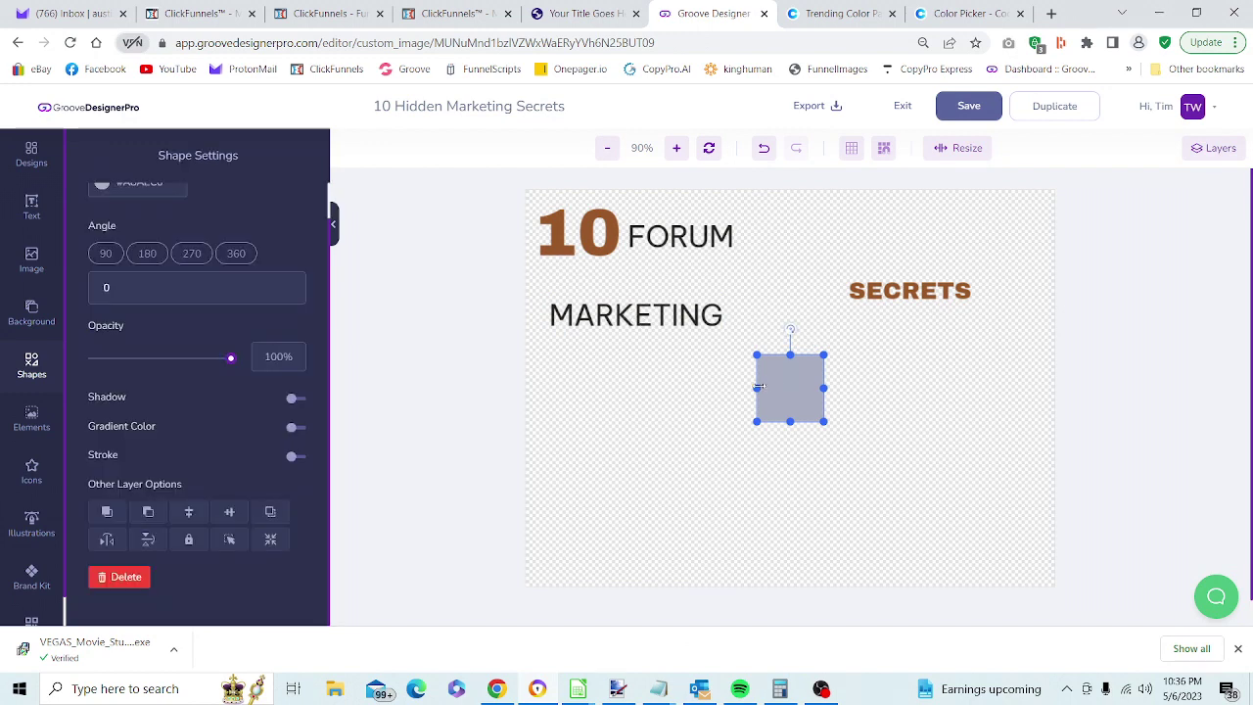
{"action": "left_click_drag", "start_coordinate": [783, 391], "coordinate": [545, 353]}
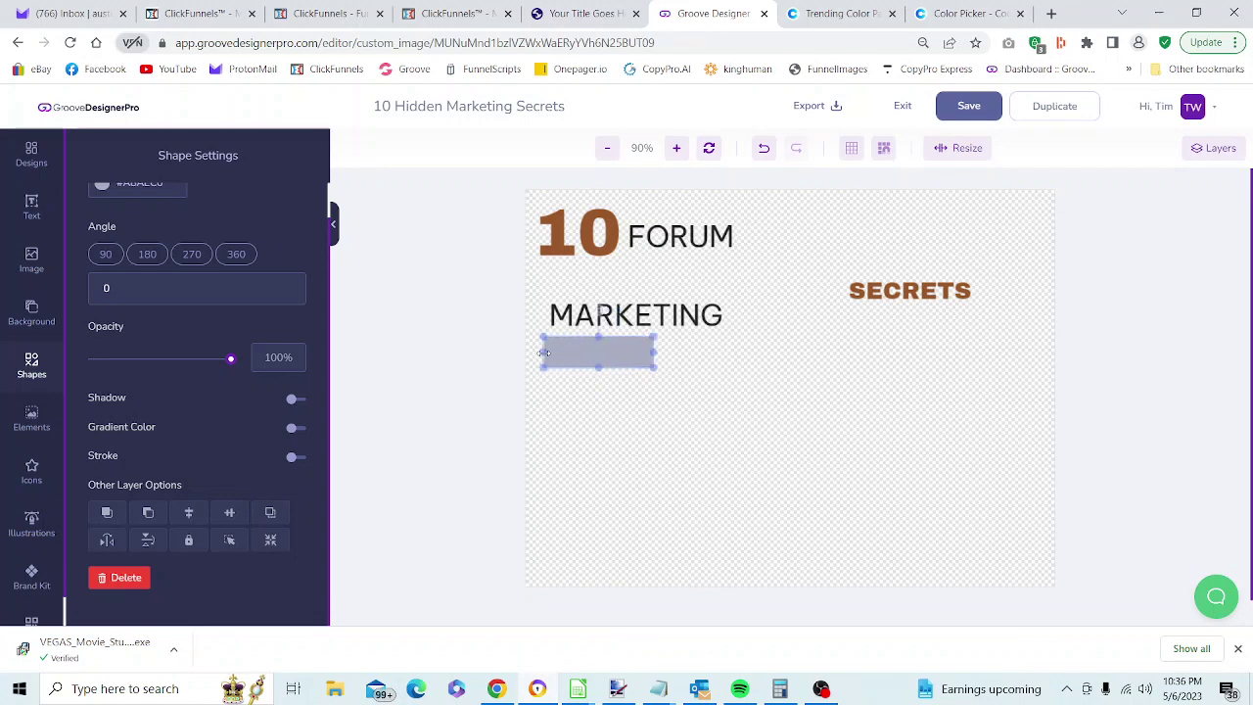
{"action": "left_click", "coordinate": [661, 358]}
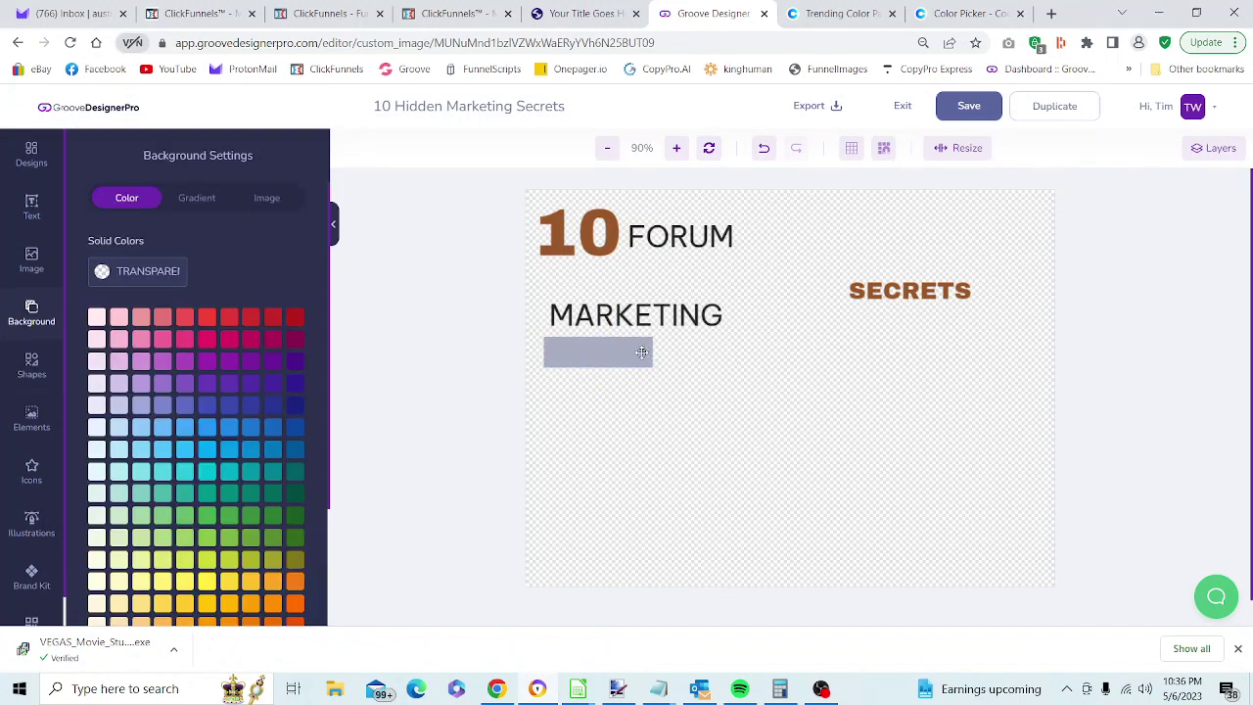
{"action": "left_click", "coordinate": [642, 351]}
{"action": "left_click_drag", "start_coordinate": [654, 353], "coordinate": [635, 370]}
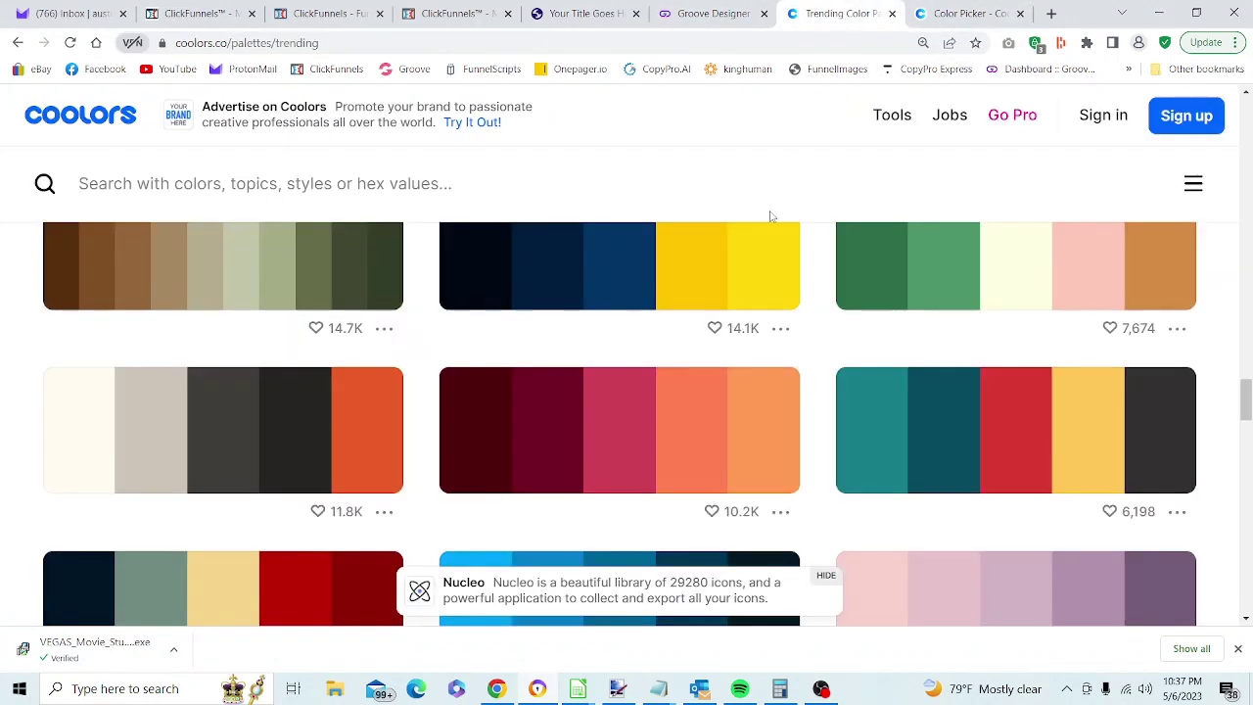
Copy the brown 99582A swatch from a Coolors trending palette
{"action": "left_click_drag", "start_coordinate": [1247, 377], "coordinate": [1246, 335]}
{"action": "scroll", "coordinate": [249, 373], "scroll_direction": "up", "scroll_amount": 3}
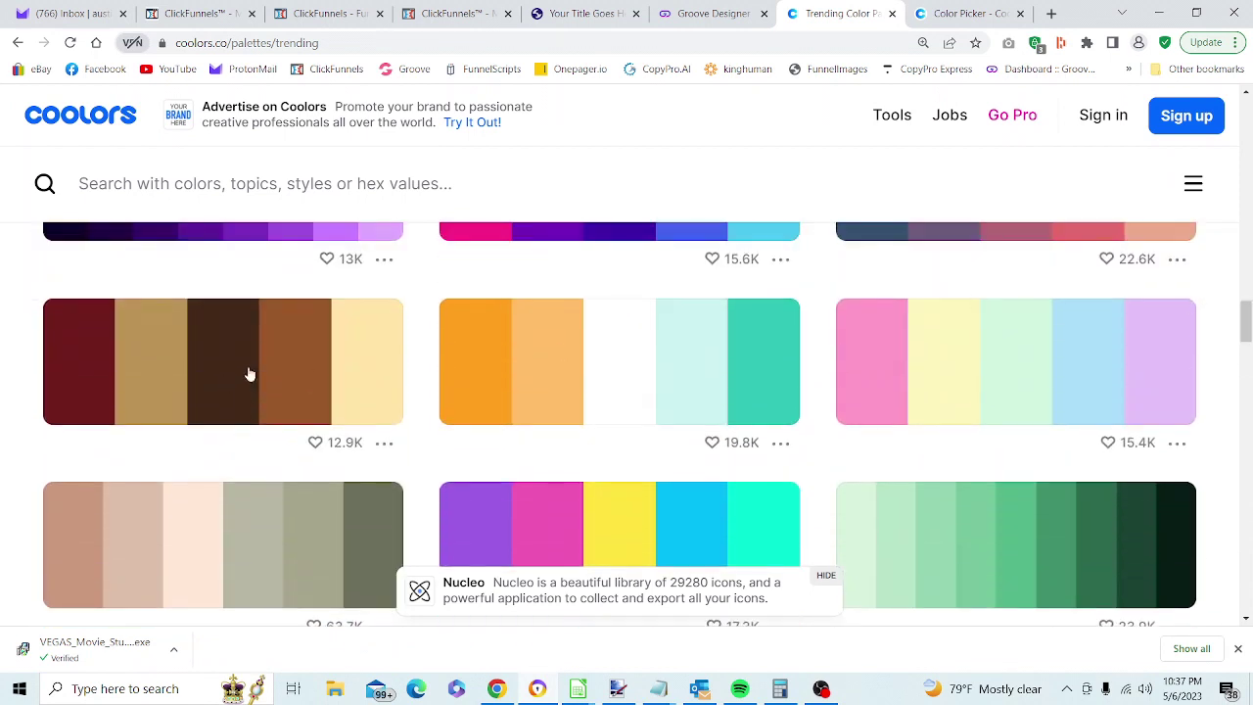
{"action": "left_click", "coordinate": [315, 348]}
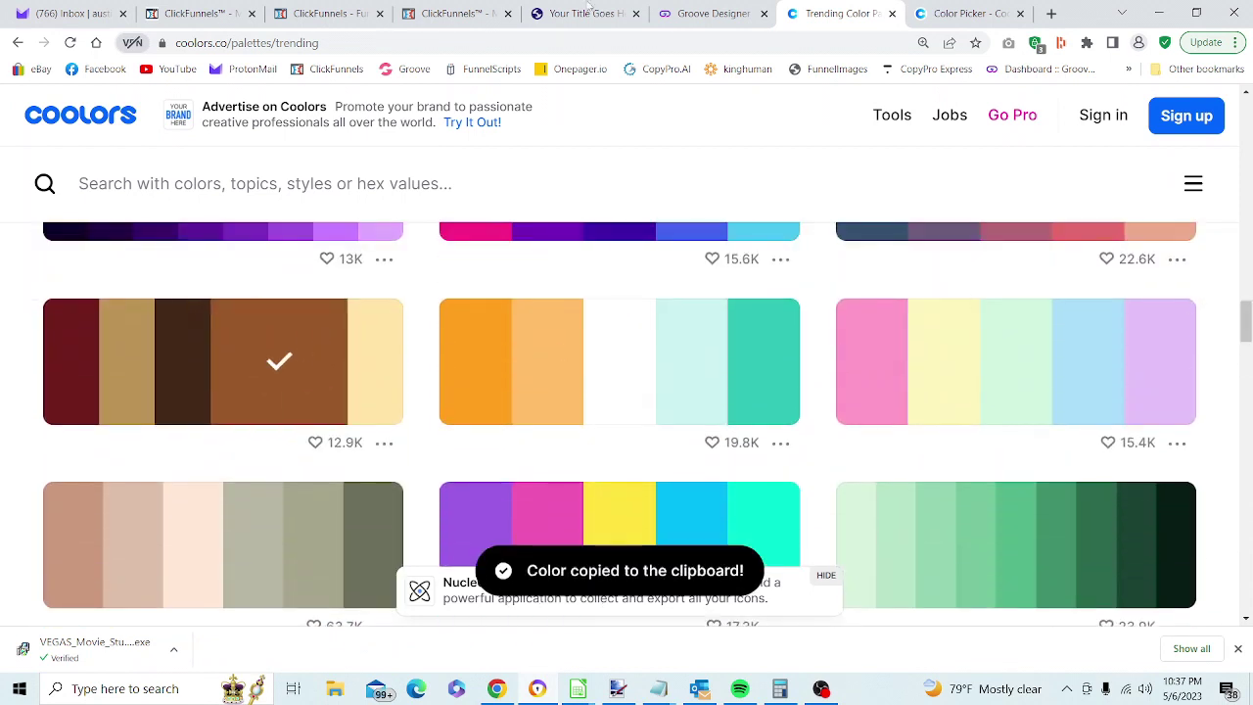
{"action": "left_click", "coordinate": [722, 14]}
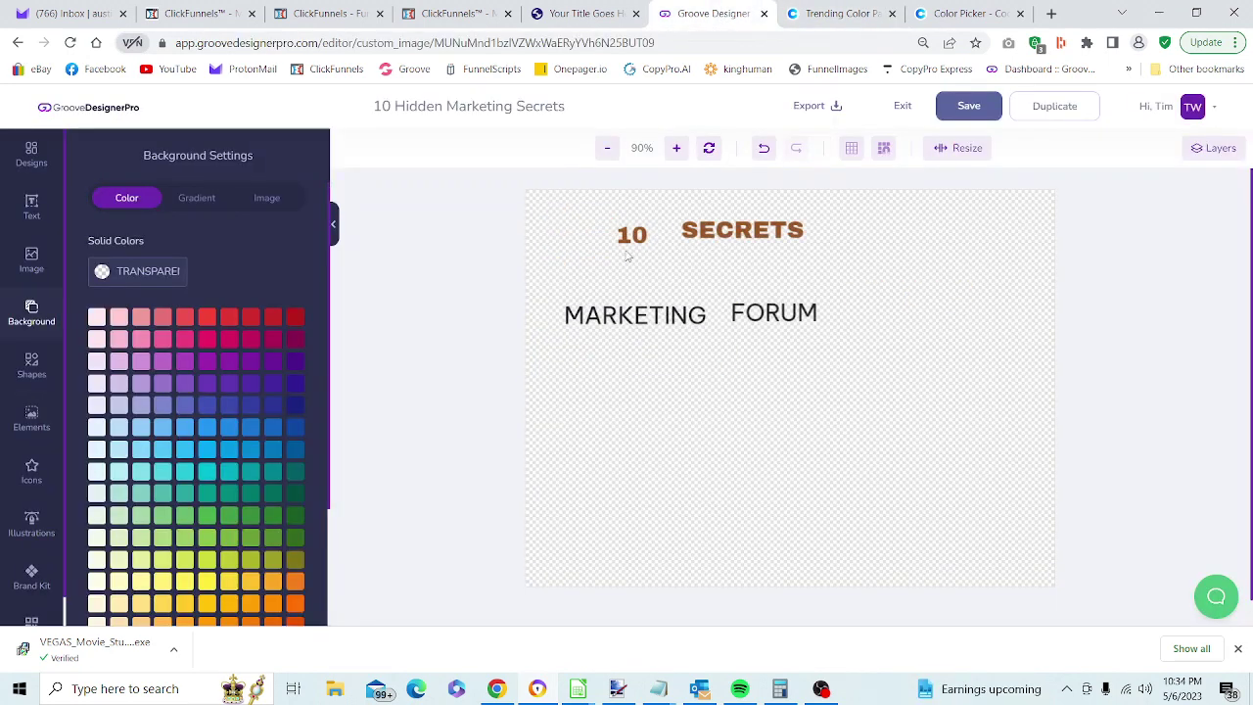
Move the 10 to the top-left corner at size 81 and place MARKETING below the bar
{"action": "left_click_drag", "start_coordinate": [631, 238], "coordinate": [558, 211]}
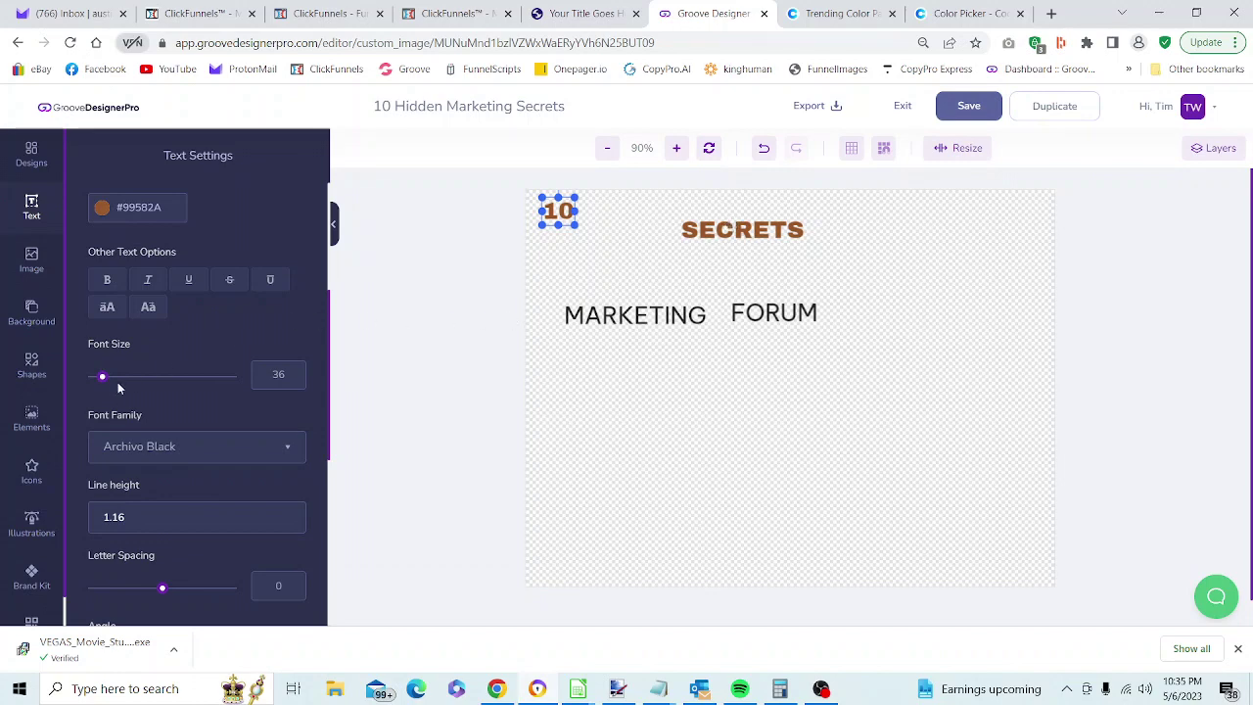
{"action": "left_click_drag", "start_coordinate": [102, 376], "coordinate": [116, 381]}
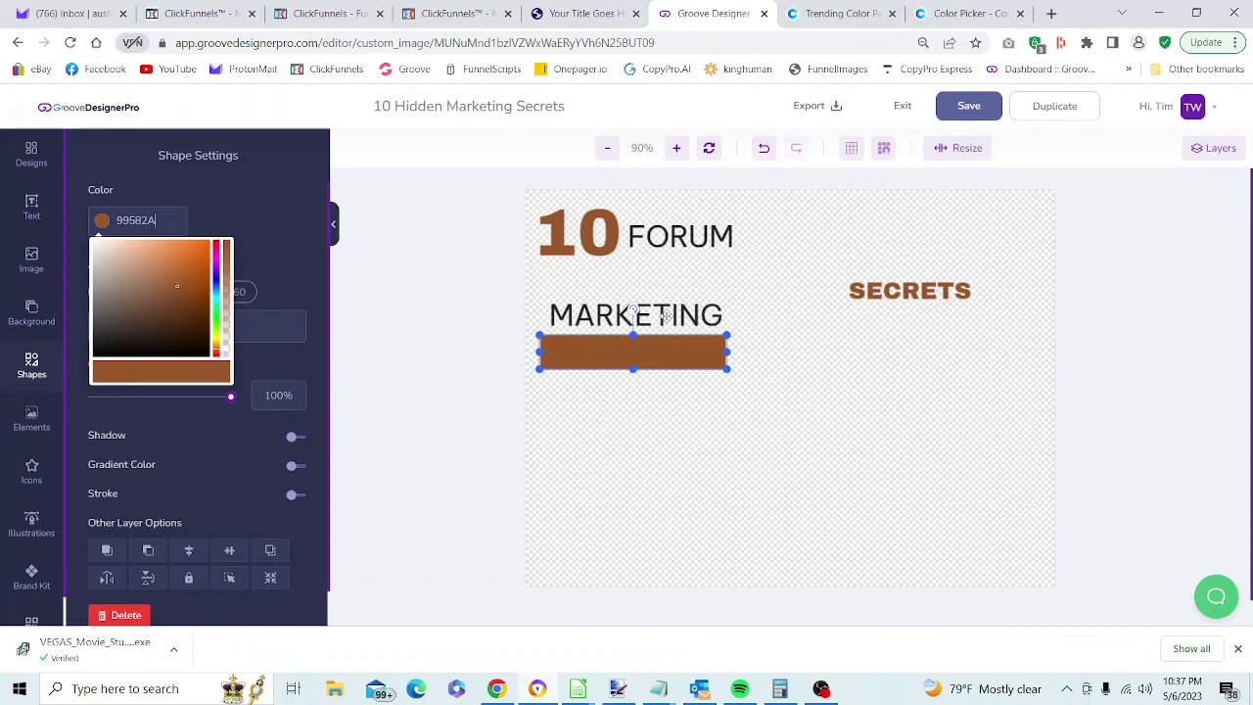
{"action": "left_click", "coordinate": [753, 318]}
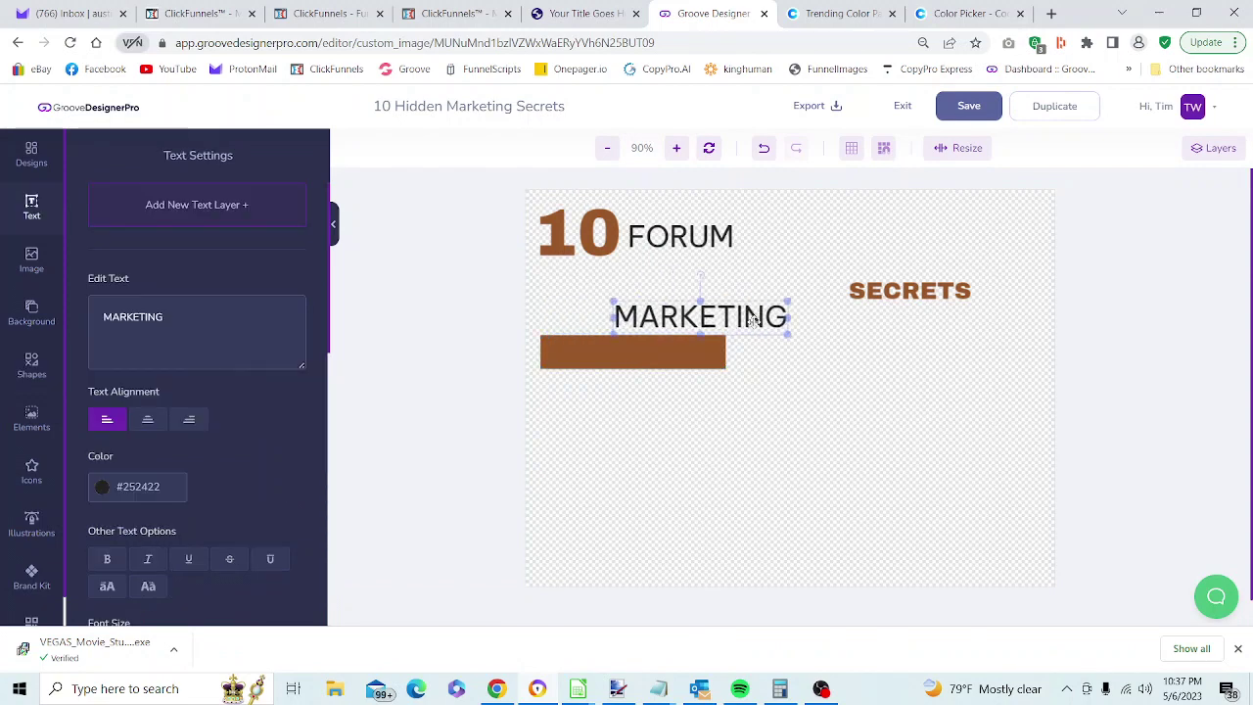
{"action": "left_click_drag", "start_coordinate": [753, 320], "coordinate": [841, 406]}
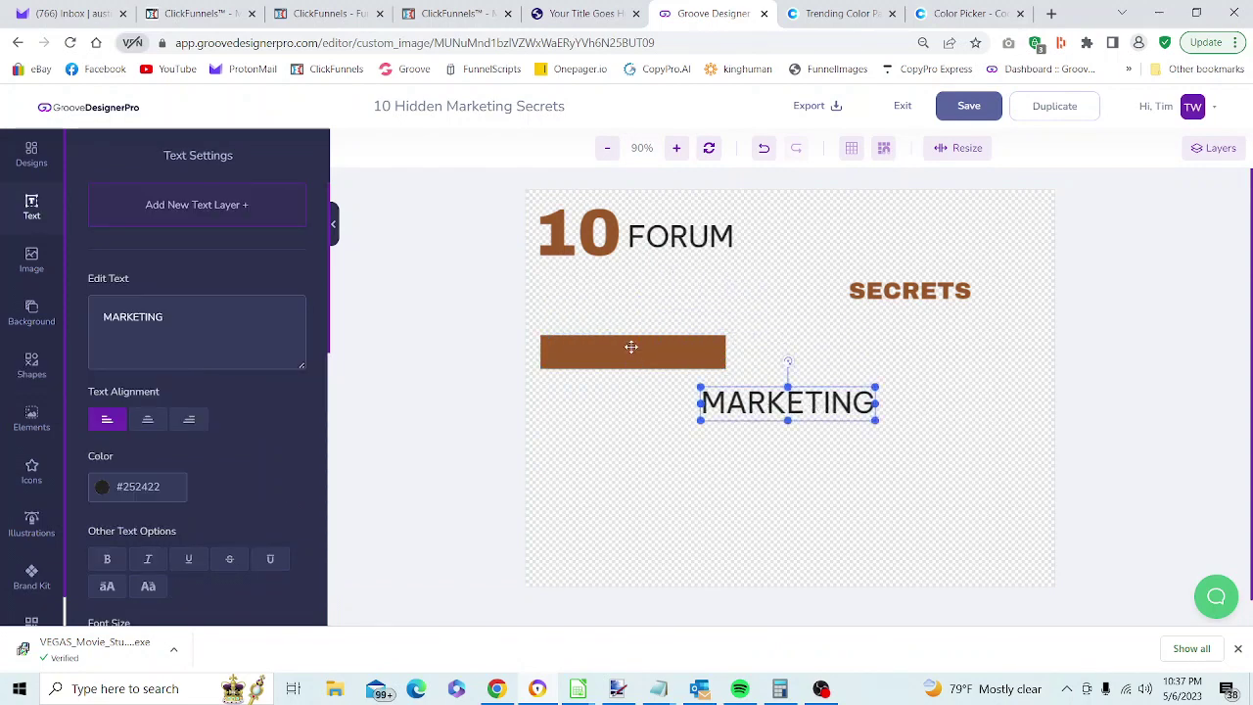
Move the brown bar up under 10 FORUM and drag MARKETING onto it
{"action": "left_click_drag", "start_coordinate": [633, 349], "coordinate": [633, 279]}
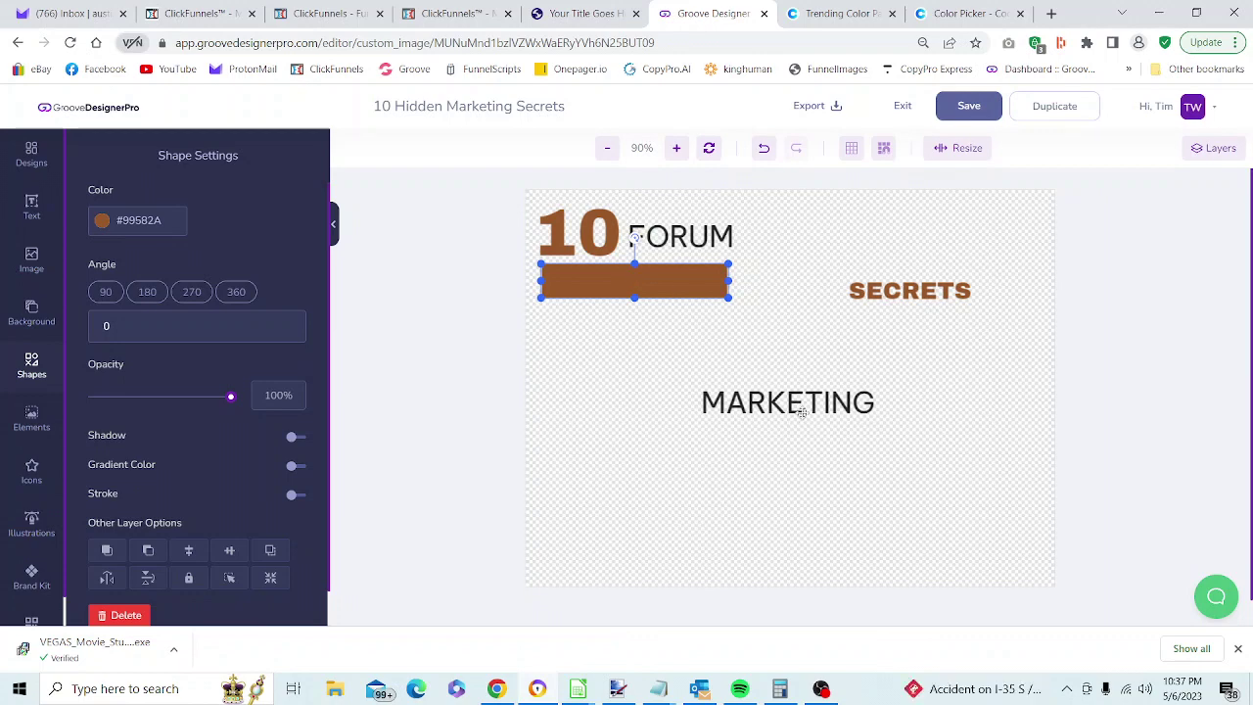
{"action": "left_click_drag", "start_coordinate": [800, 410], "coordinate": [646, 287]}
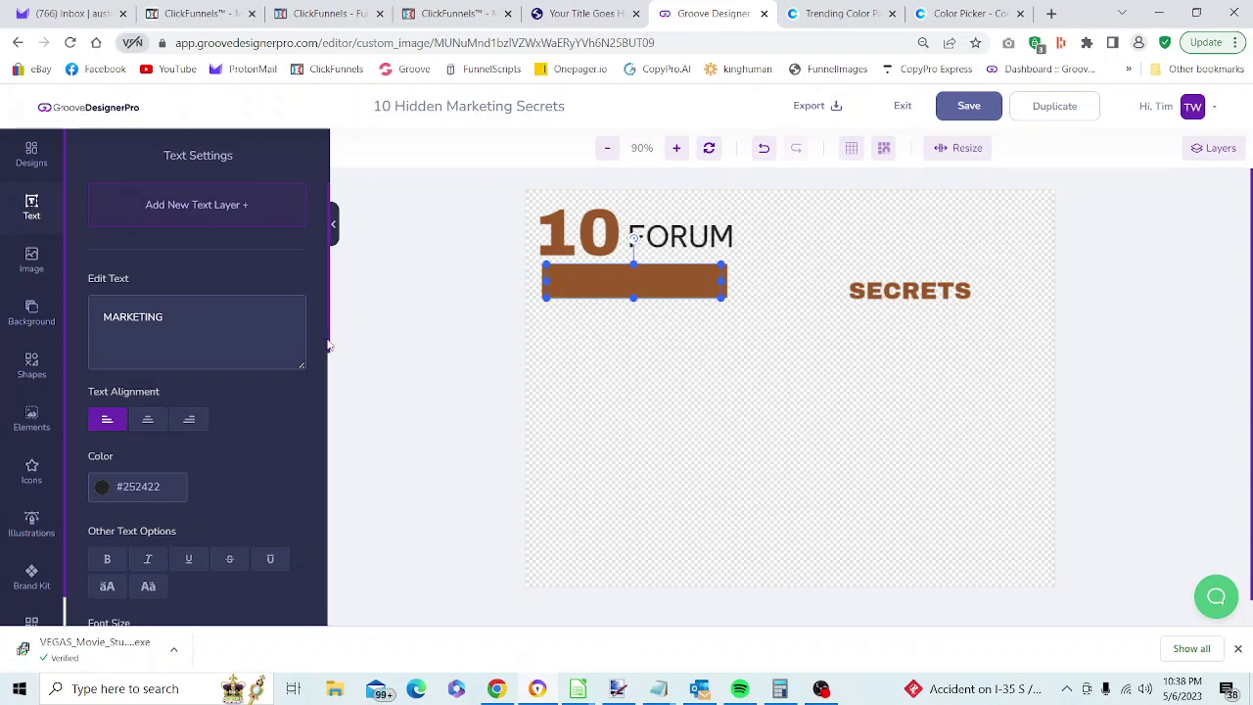
{"action": "left_click_drag", "start_coordinate": [329, 345], "coordinate": [331, 634]}
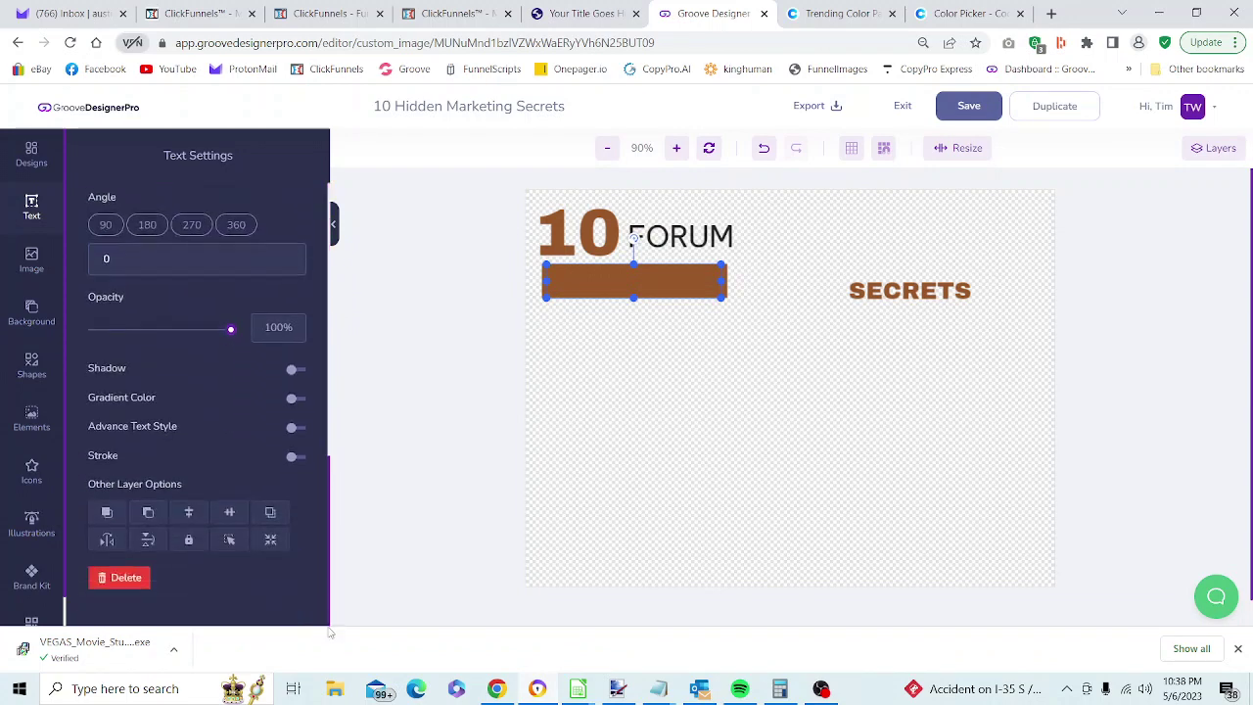
{"action": "left_click", "coordinate": [107, 513]}
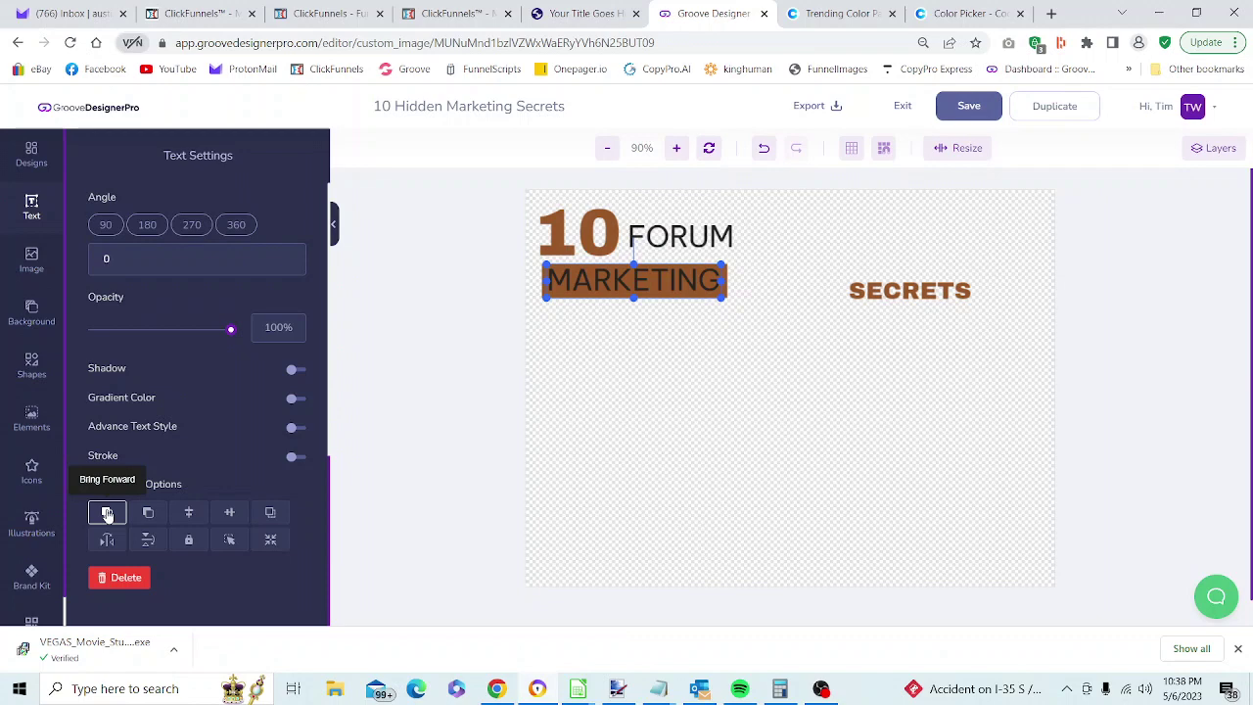
{"action": "left_click", "coordinate": [657, 512]}
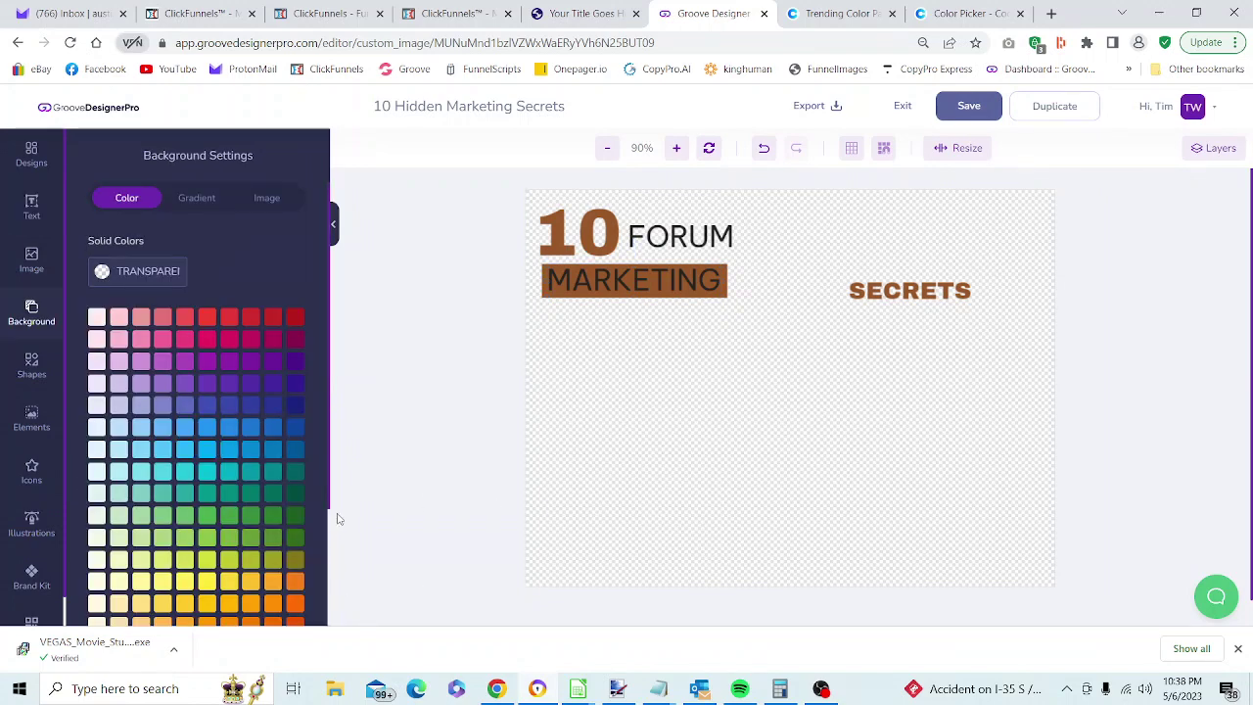
{"action": "scroll", "coordinate": [329, 502], "scroll_direction": "down", "scroll_amount": 3}
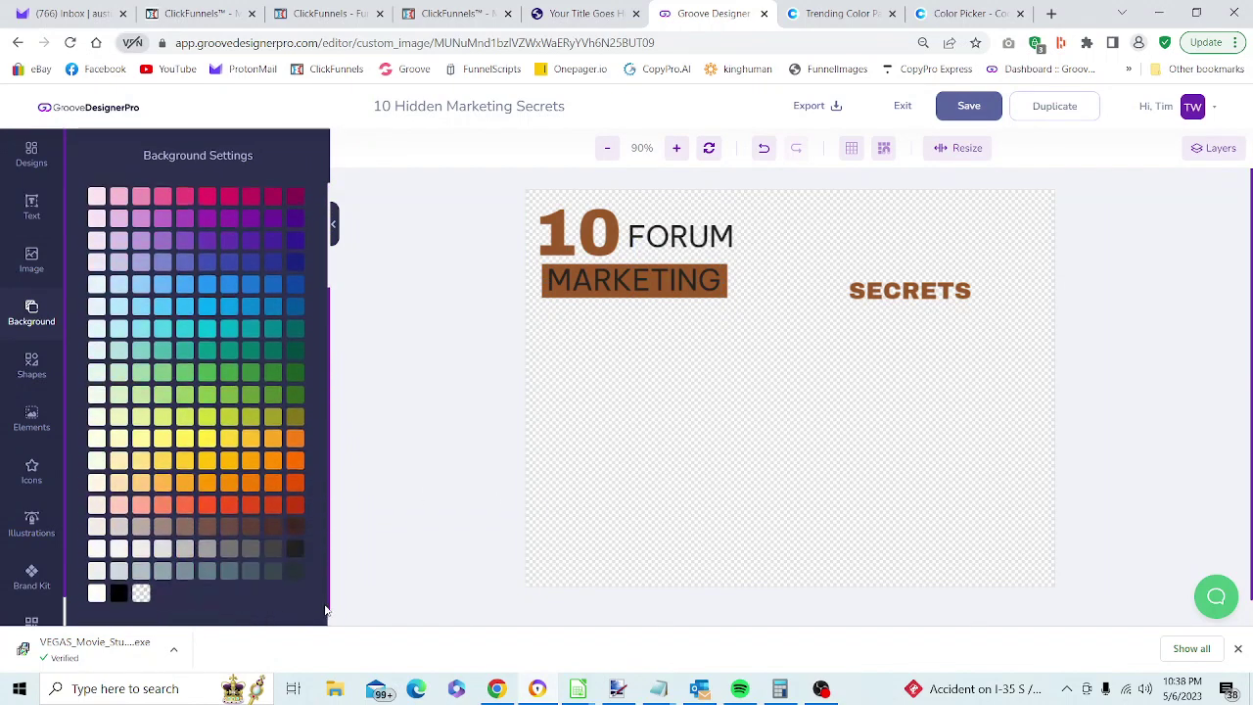
{"action": "left_click", "coordinate": [610, 282]}
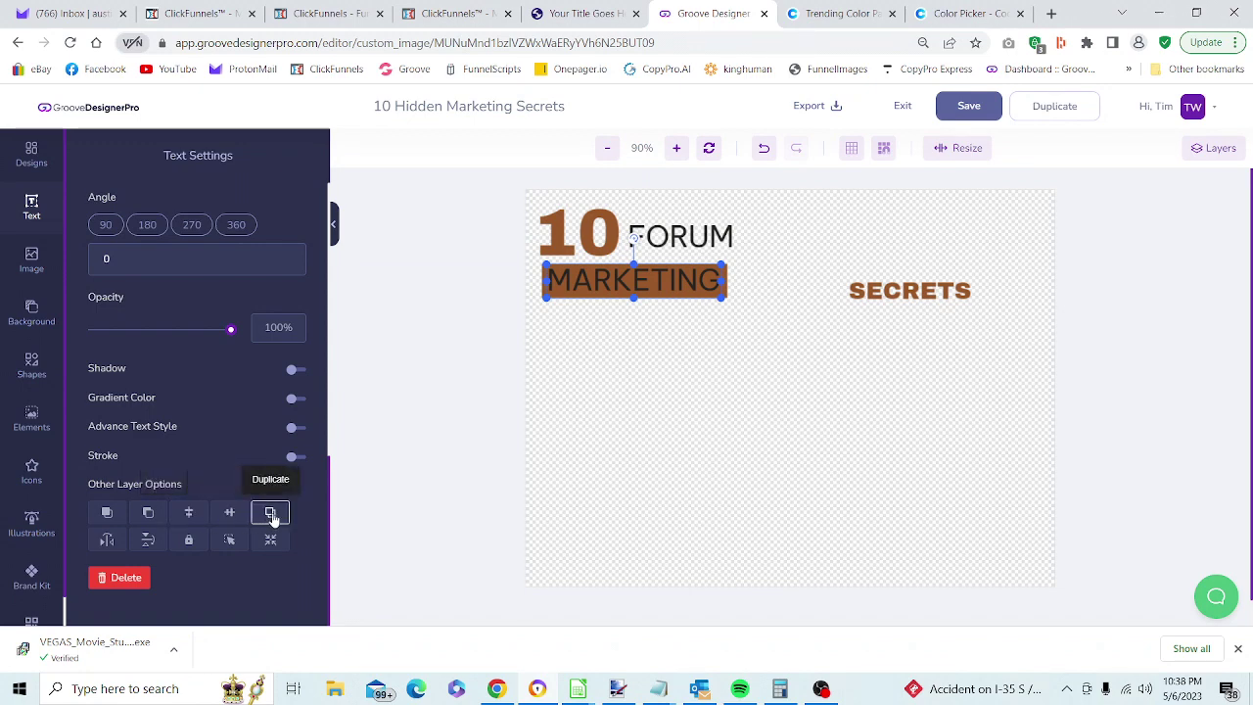
{"action": "left_click", "coordinate": [106, 540]}
{"action": "left_click", "coordinate": [108, 543]}
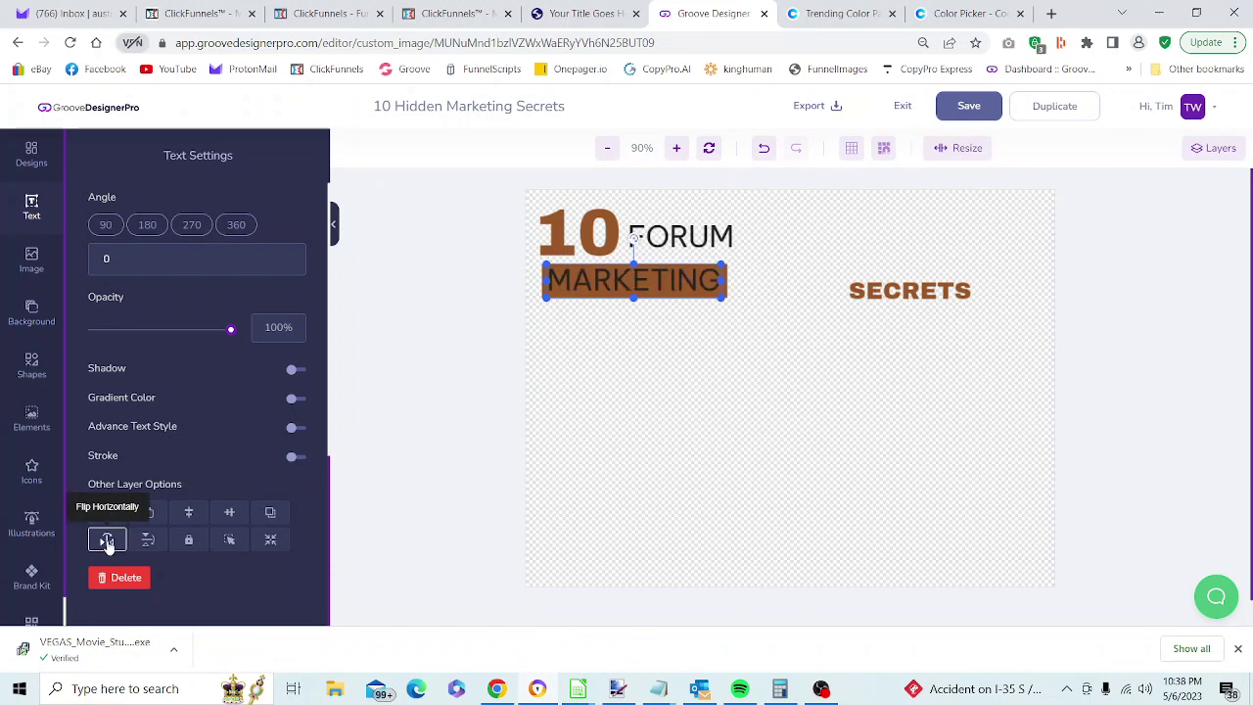
{"action": "left_click", "coordinate": [149, 544]}
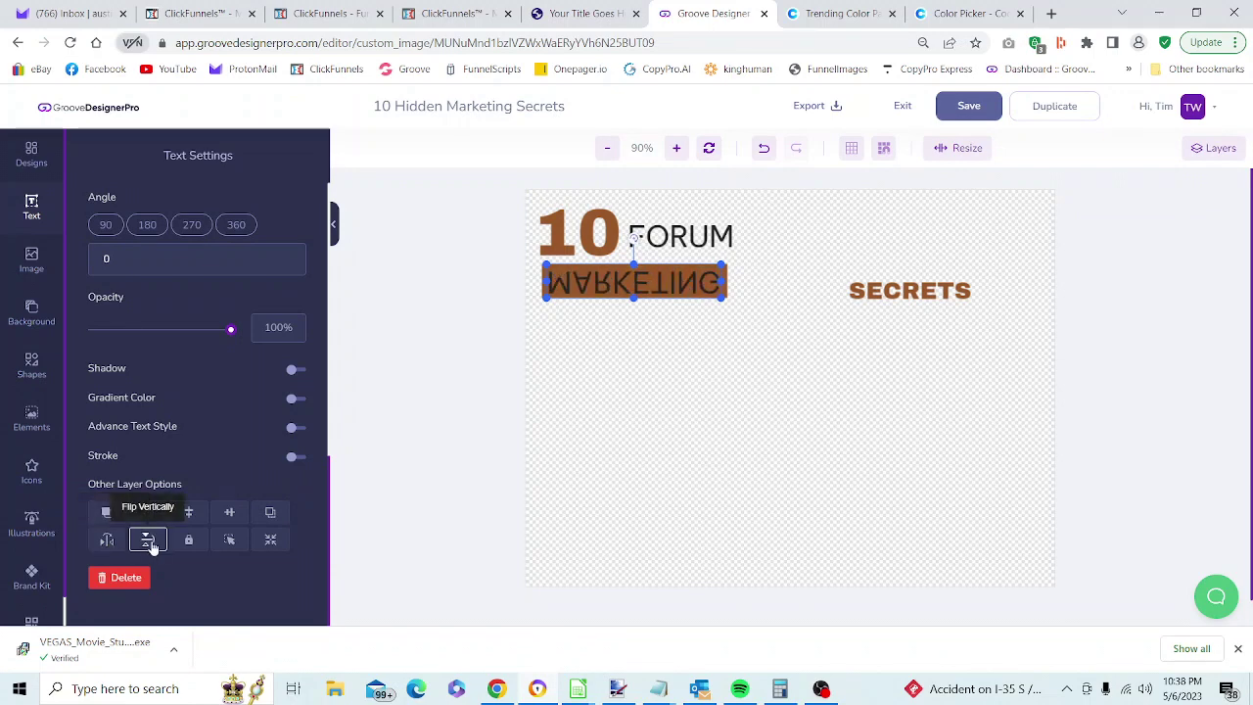
{"action": "left_click", "coordinate": [149, 544]}
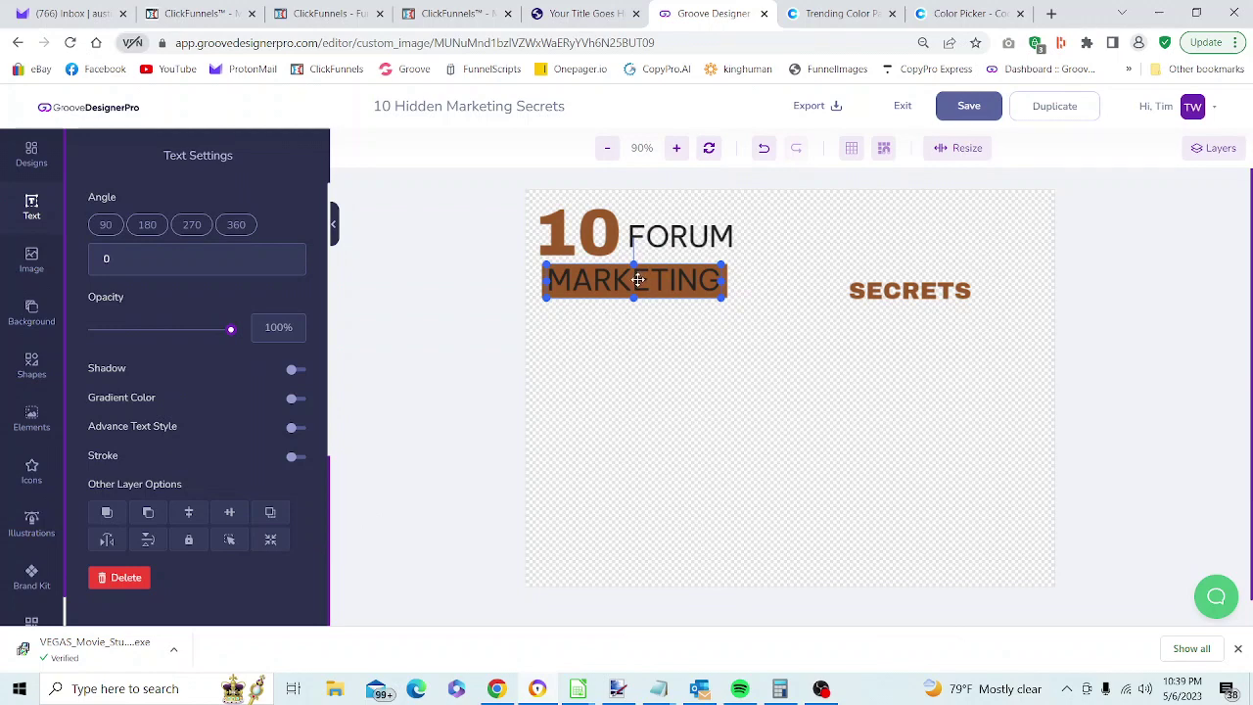
Nudge the MARKETING, FORUM and 10 text boxes slightly into position
{"action": "left_click_drag", "start_coordinate": [637, 280], "coordinate": [639, 278]}
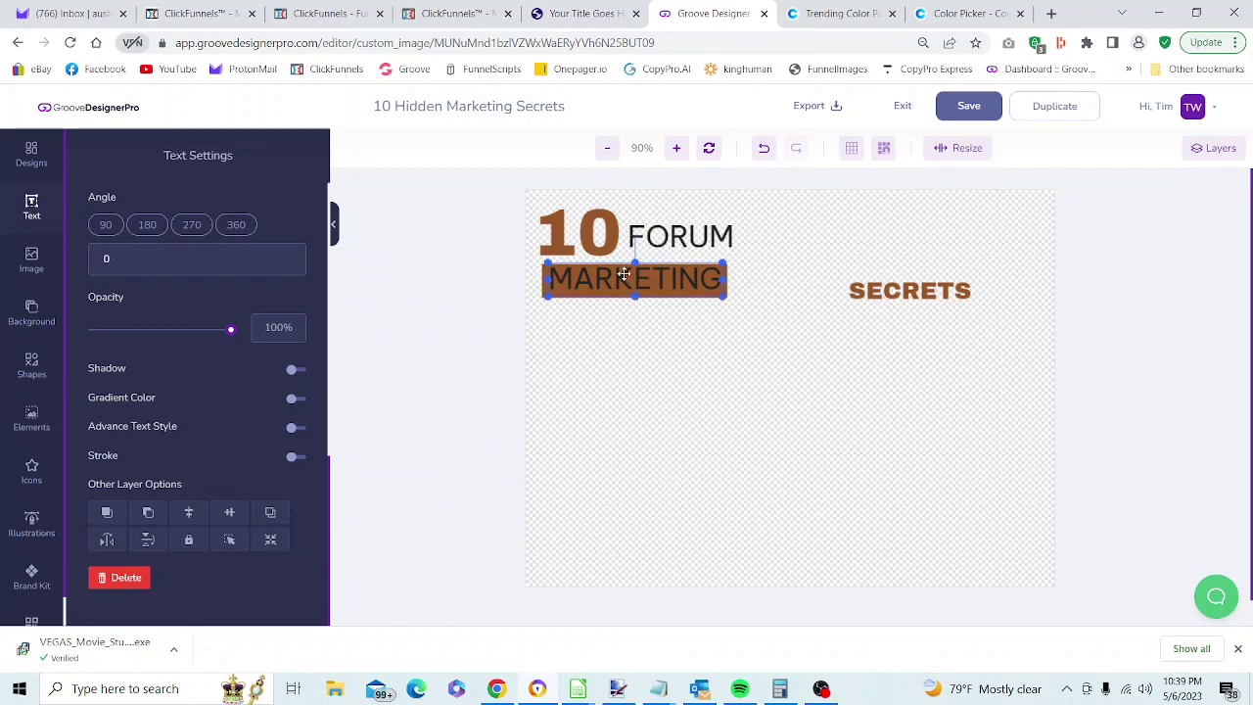
{"action": "left_click_drag", "start_coordinate": [663, 233], "coordinate": [667, 234]}
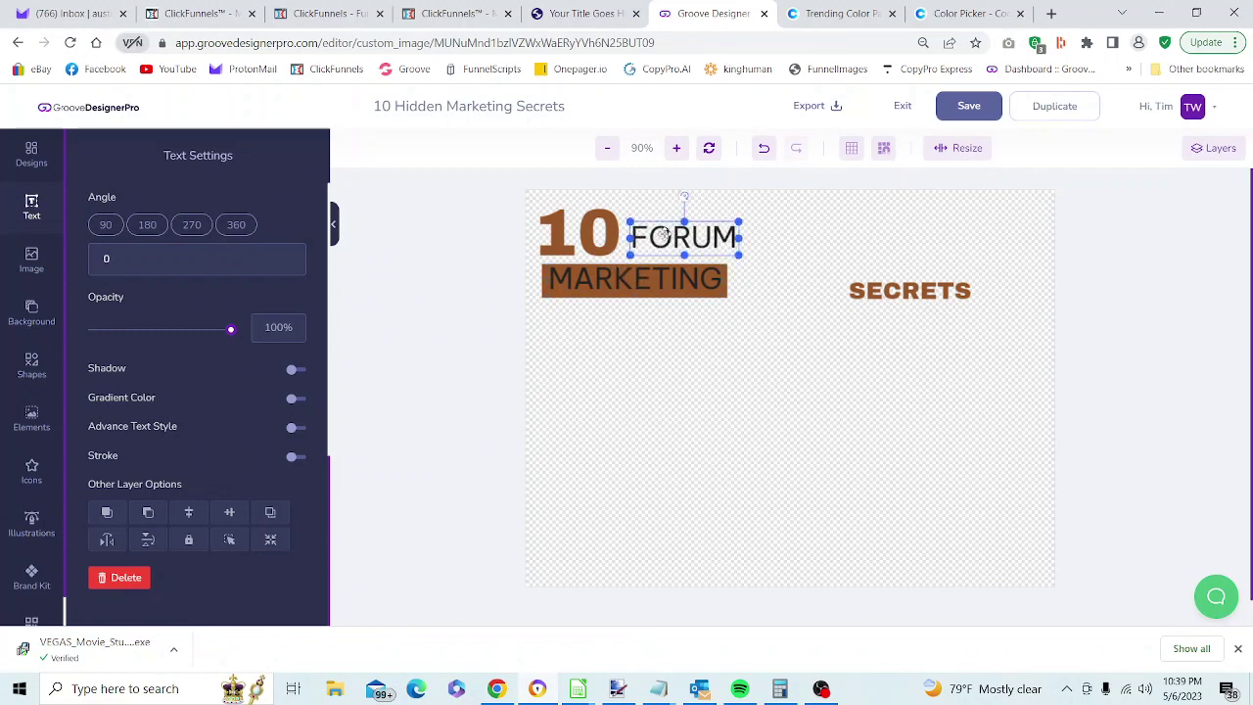
{"action": "left_click_drag", "start_coordinate": [581, 230], "coordinate": [586, 231]}
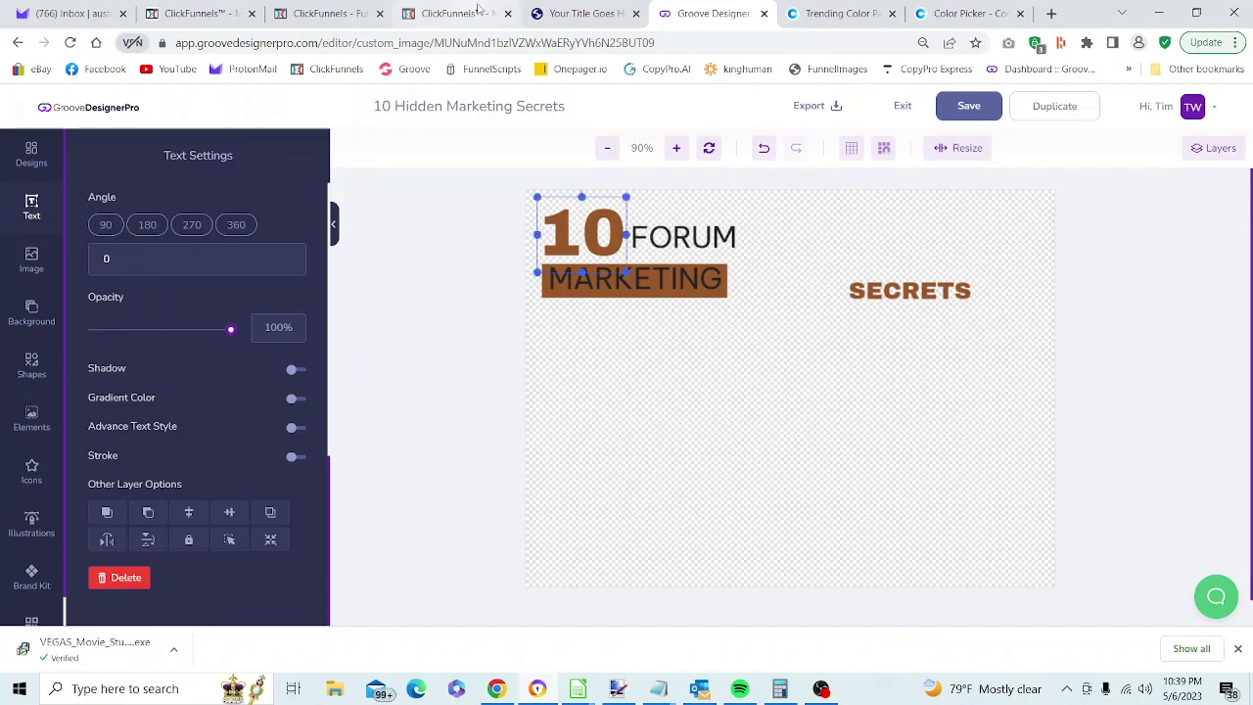
After checking the reference page, shrink the 10 slightly and move FORUM left beside it
{"action": "left_click", "coordinate": [577, 13]}
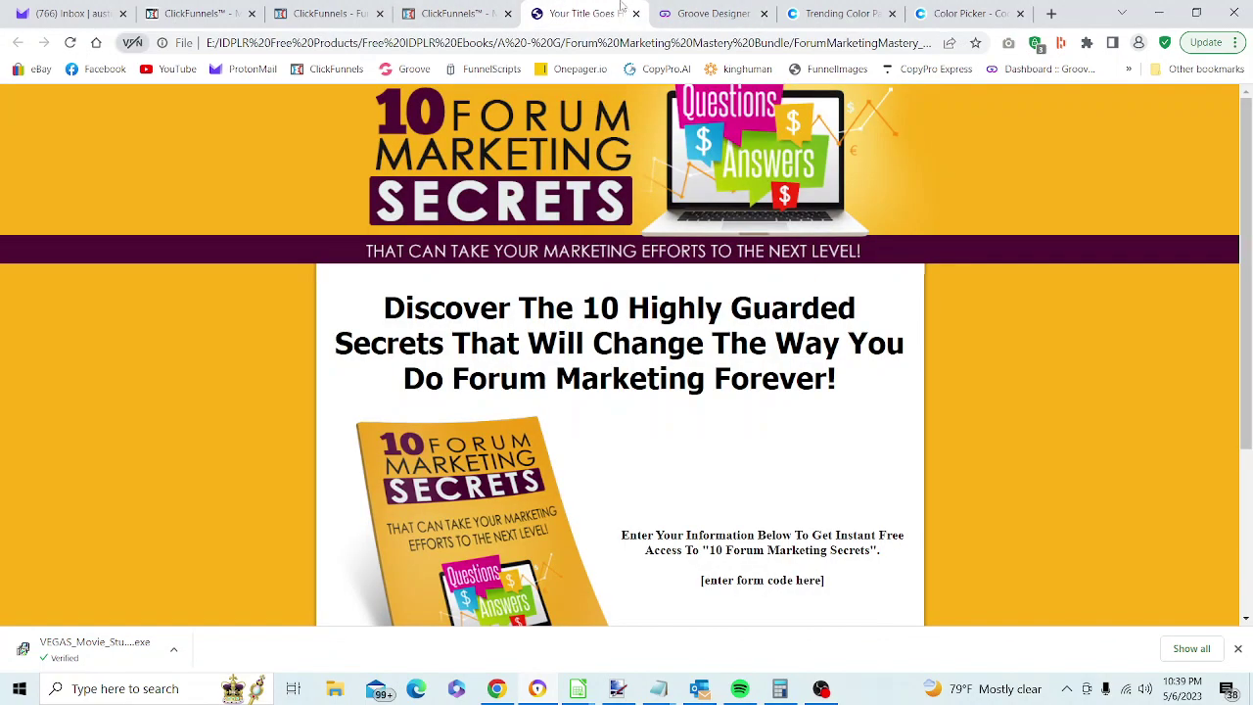
{"action": "left_click", "coordinate": [683, 14]}
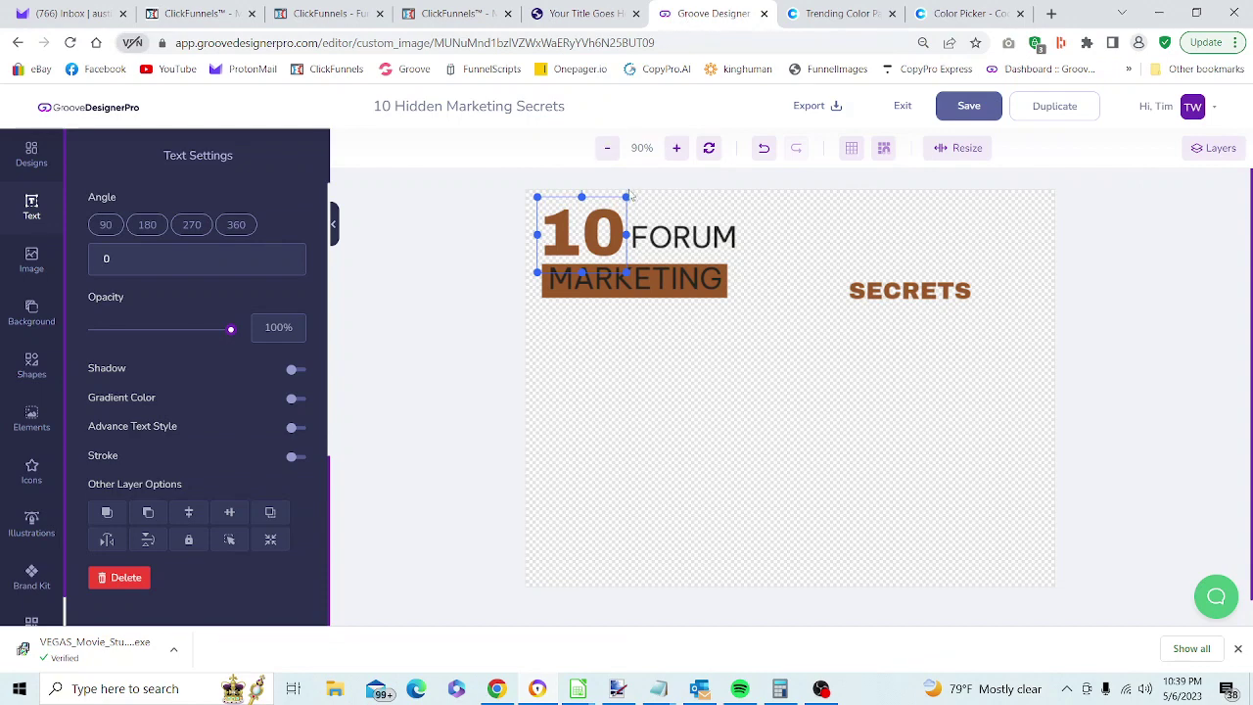
{"action": "left_click_drag", "start_coordinate": [626, 196], "coordinate": [617, 204]}
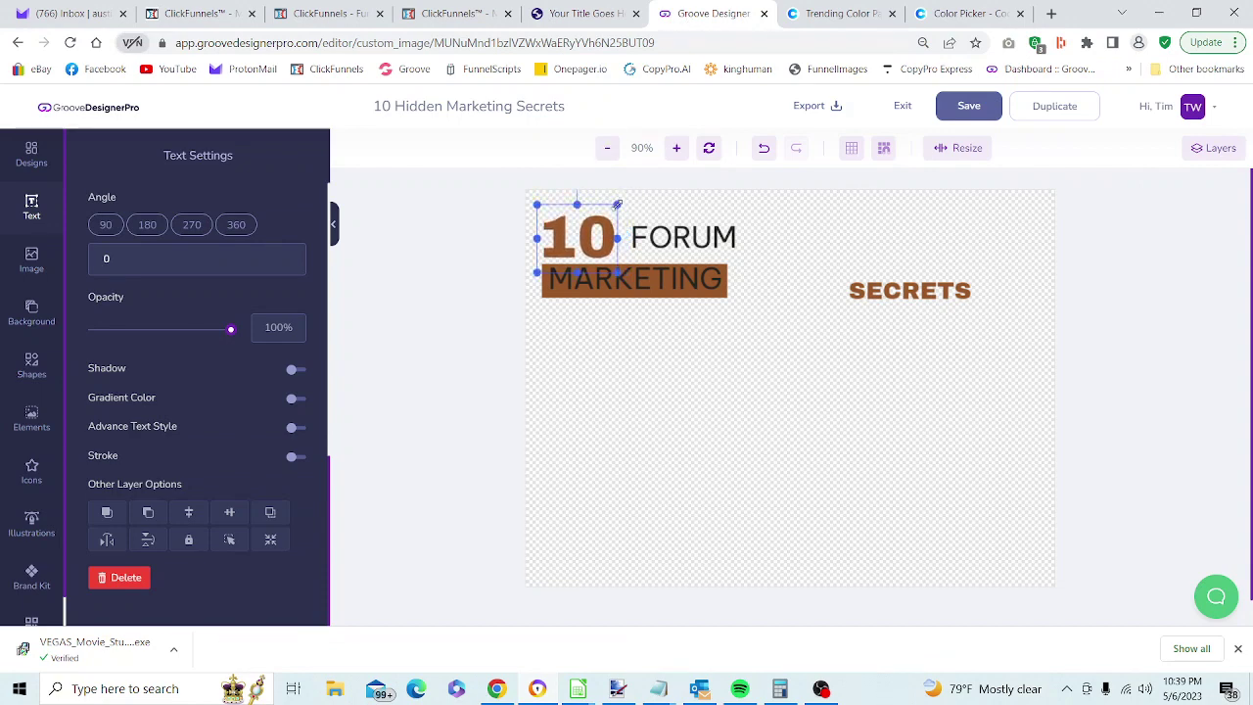
{"action": "left_click_drag", "start_coordinate": [683, 242], "coordinate": [671, 243]}
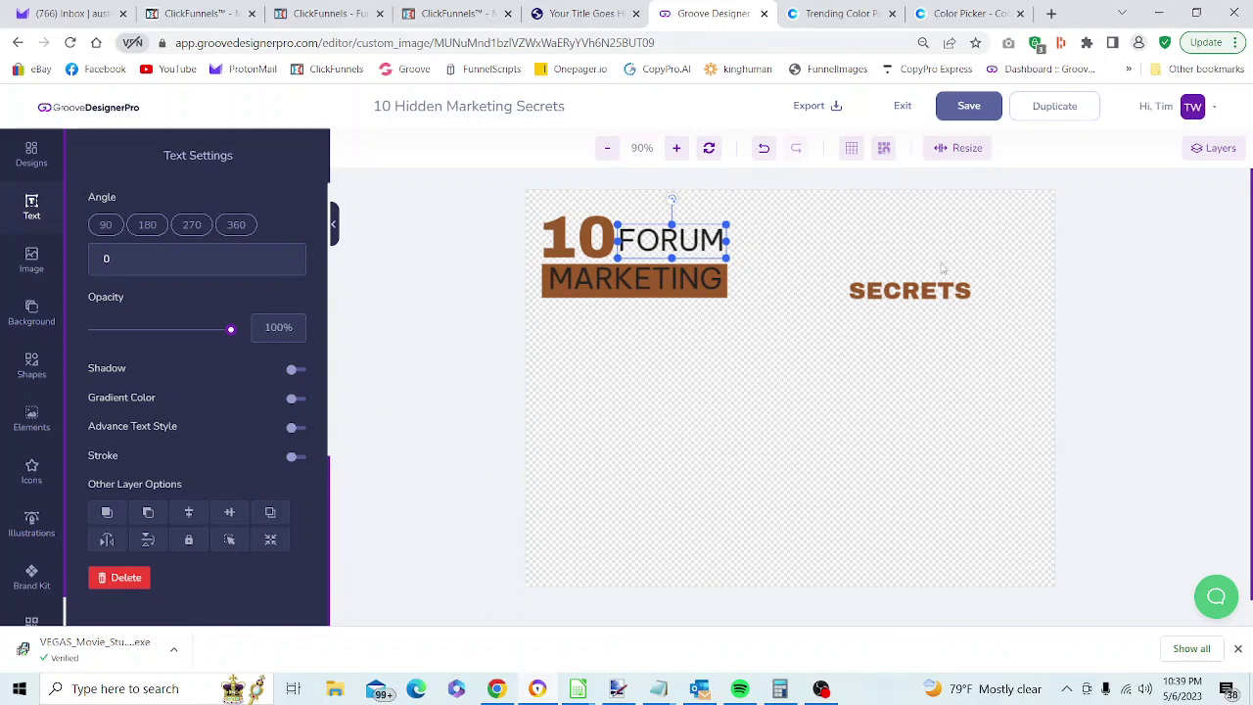
Compare with the reference page, then move MARKETING off the brown bar to the right edge
{"action": "left_click", "coordinate": [591, 14]}
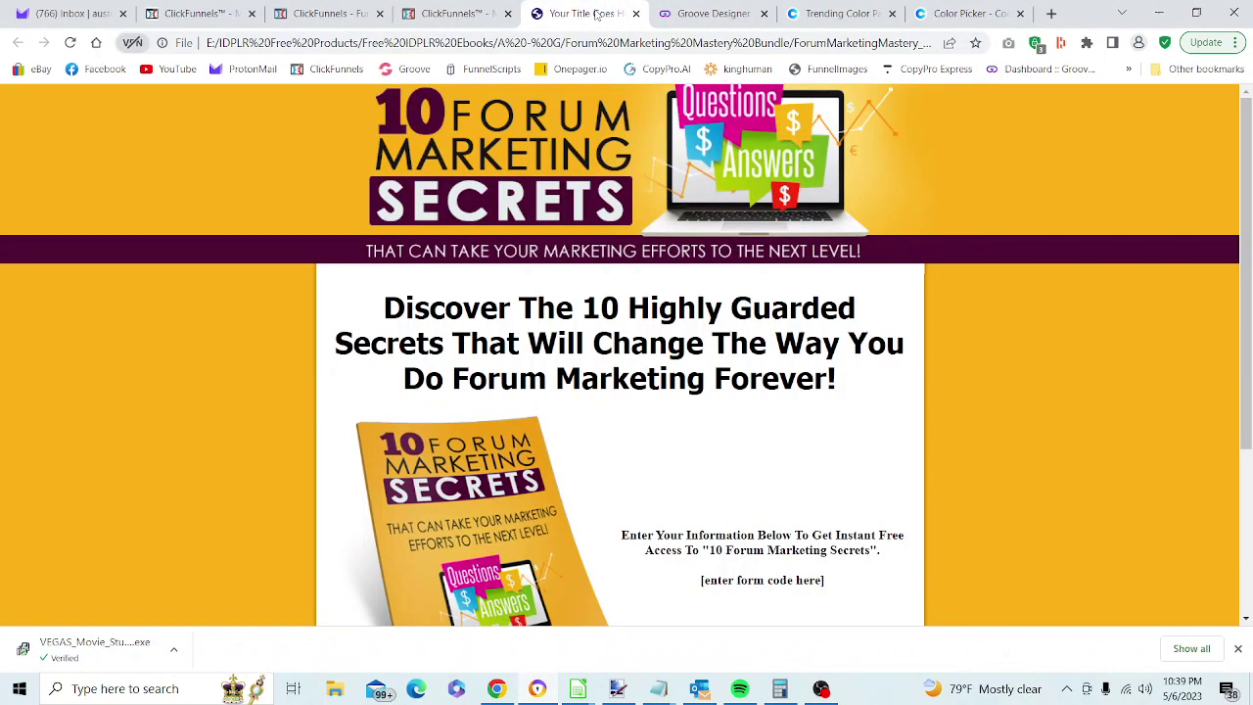
{"action": "left_click", "coordinate": [703, 12]}
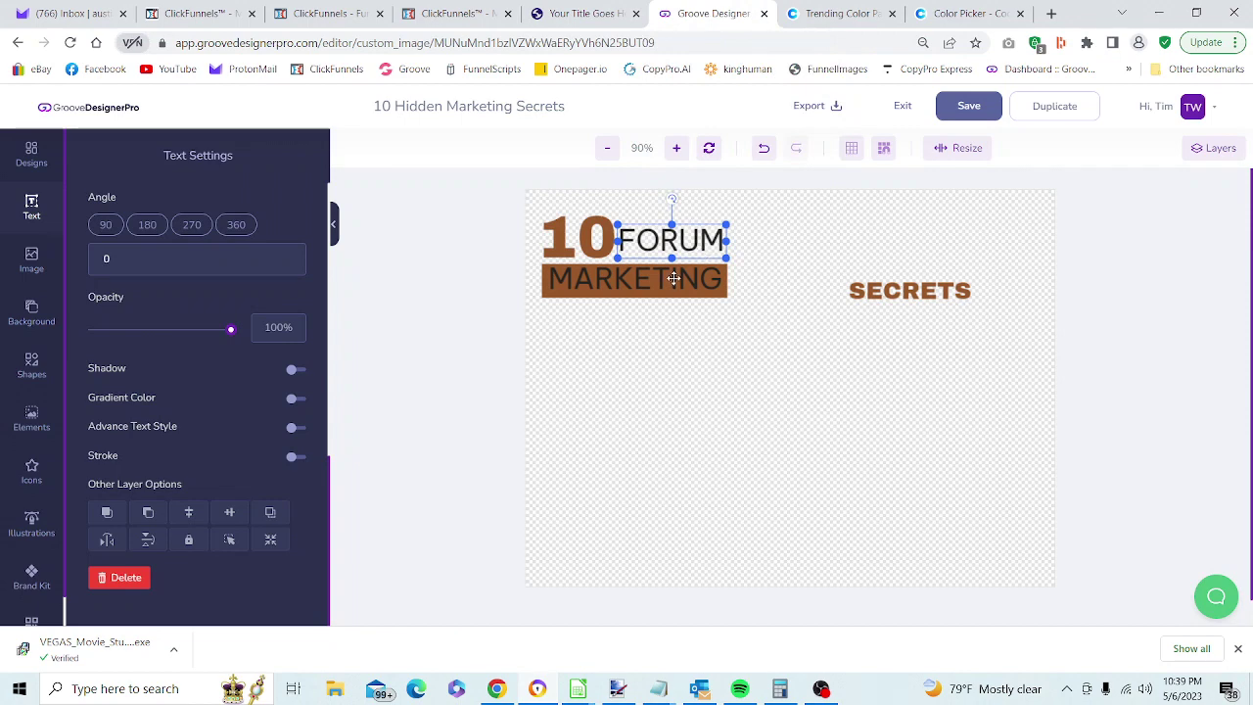
{"action": "left_click_drag", "start_coordinate": [672, 278], "coordinate": [1096, 414]}
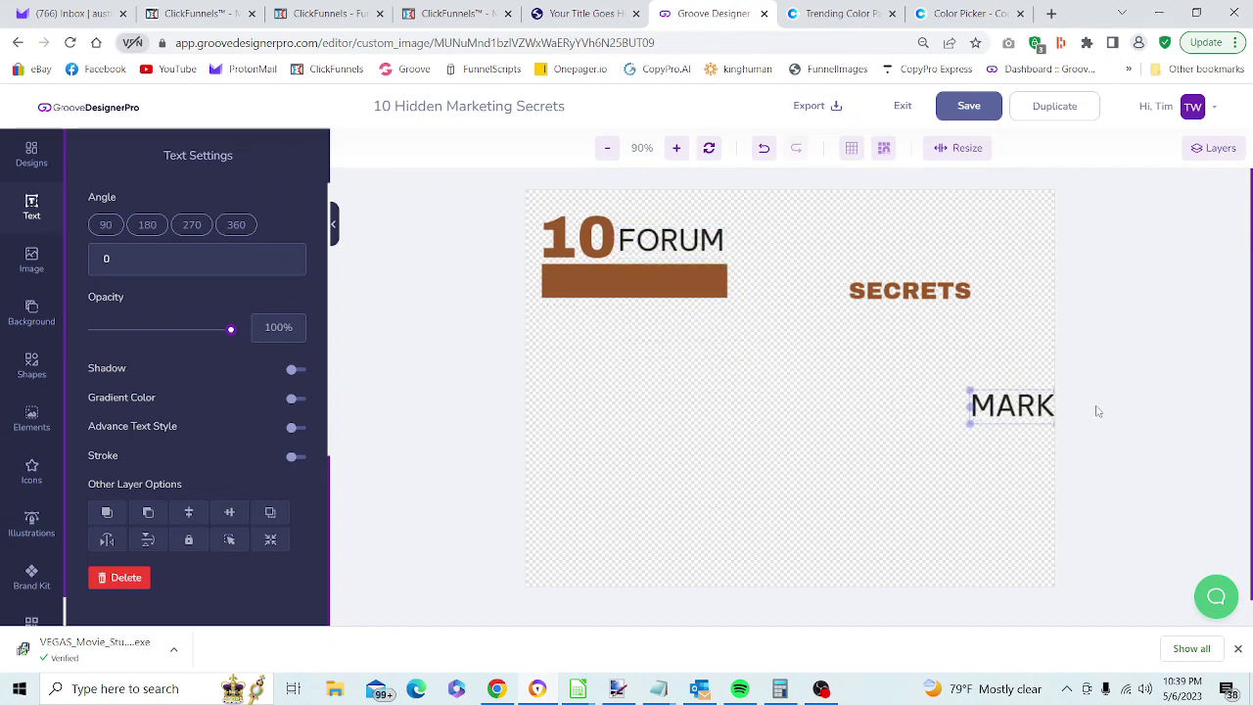
Move the empty brown bar lower on the canvas, checking it against the reference page
{"action": "left_click", "coordinate": [583, 15]}
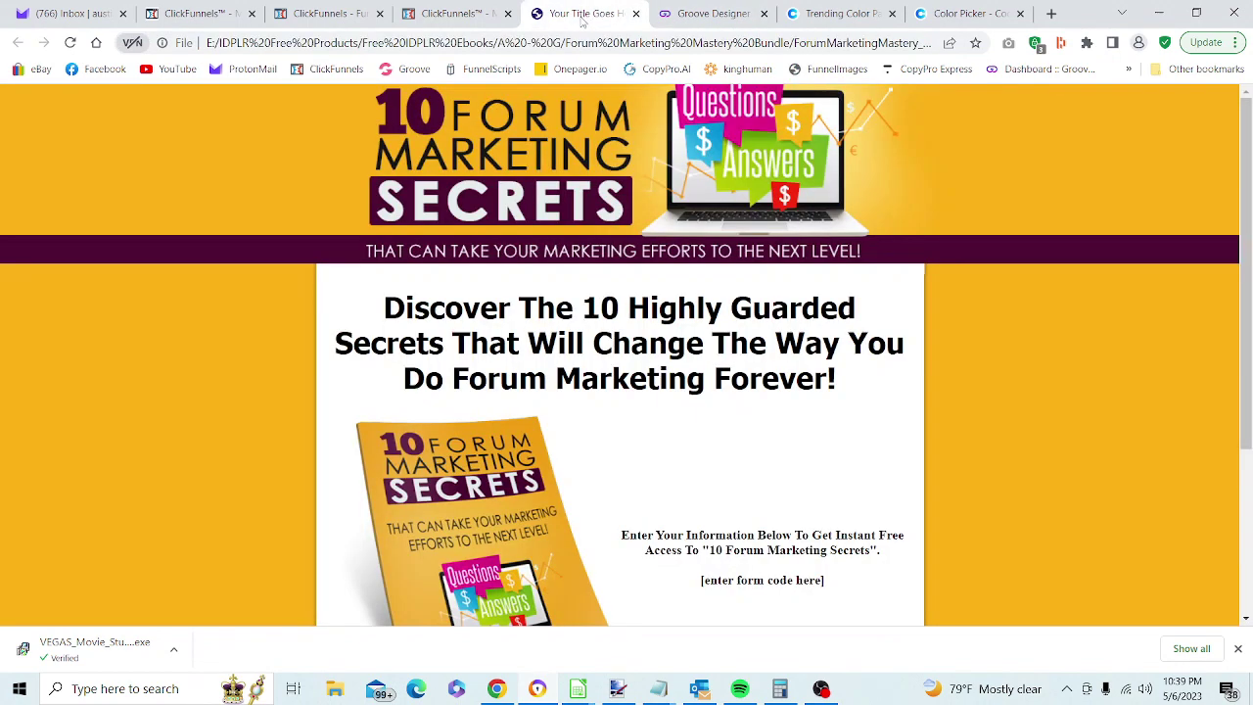
{"action": "left_click", "coordinate": [724, 18]}
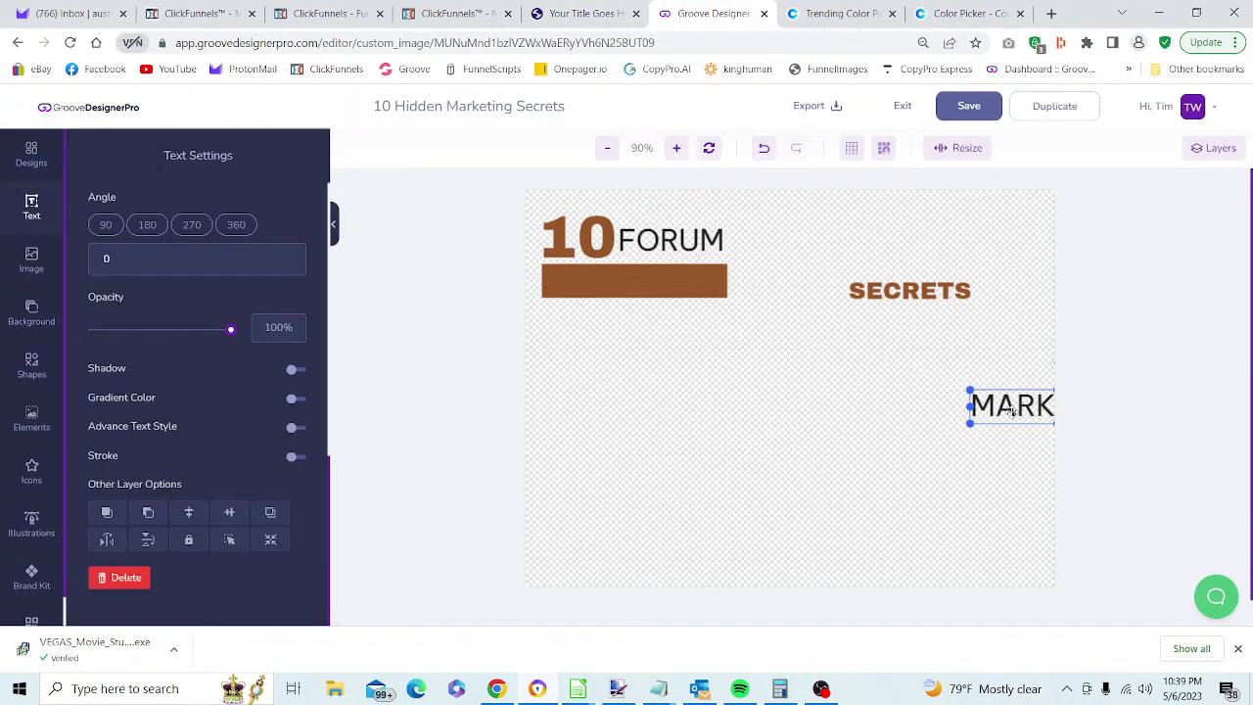
{"action": "left_click_drag", "start_coordinate": [672, 281], "coordinate": [675, 370]}
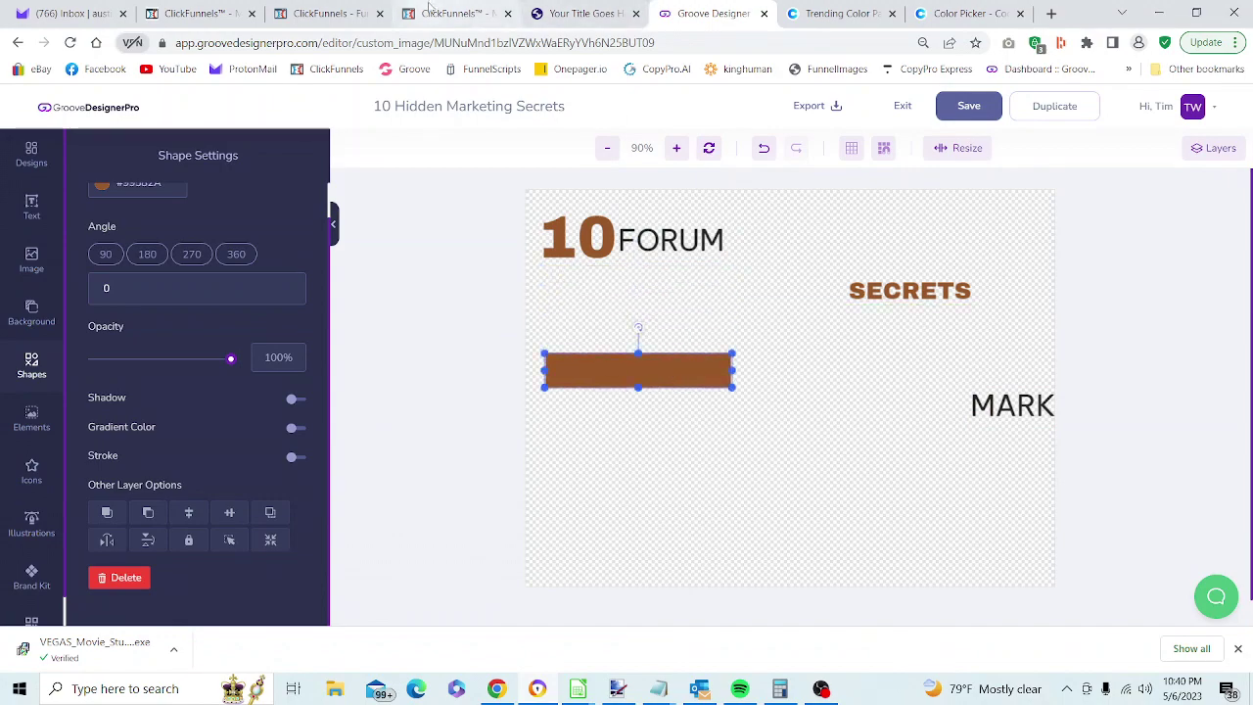
{"action": "left_click", "coordinate": [570, 12]}
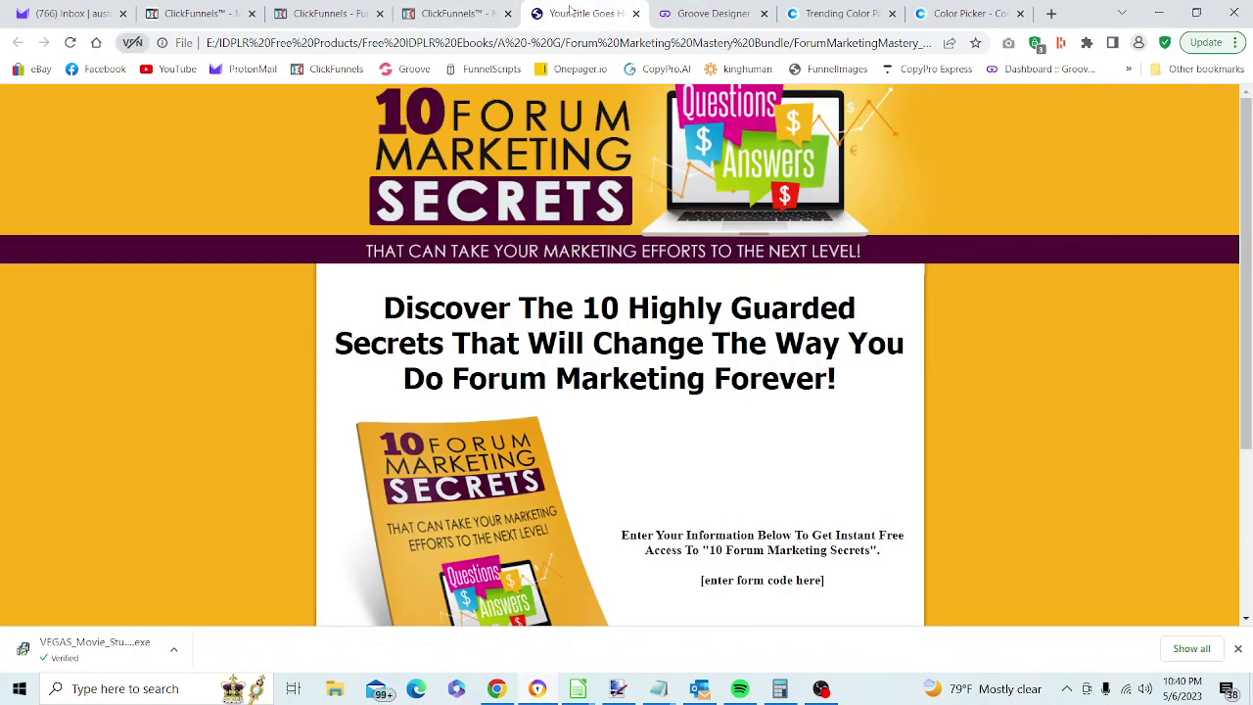
{"action": "left_click", "coordinate": [685, 13]}
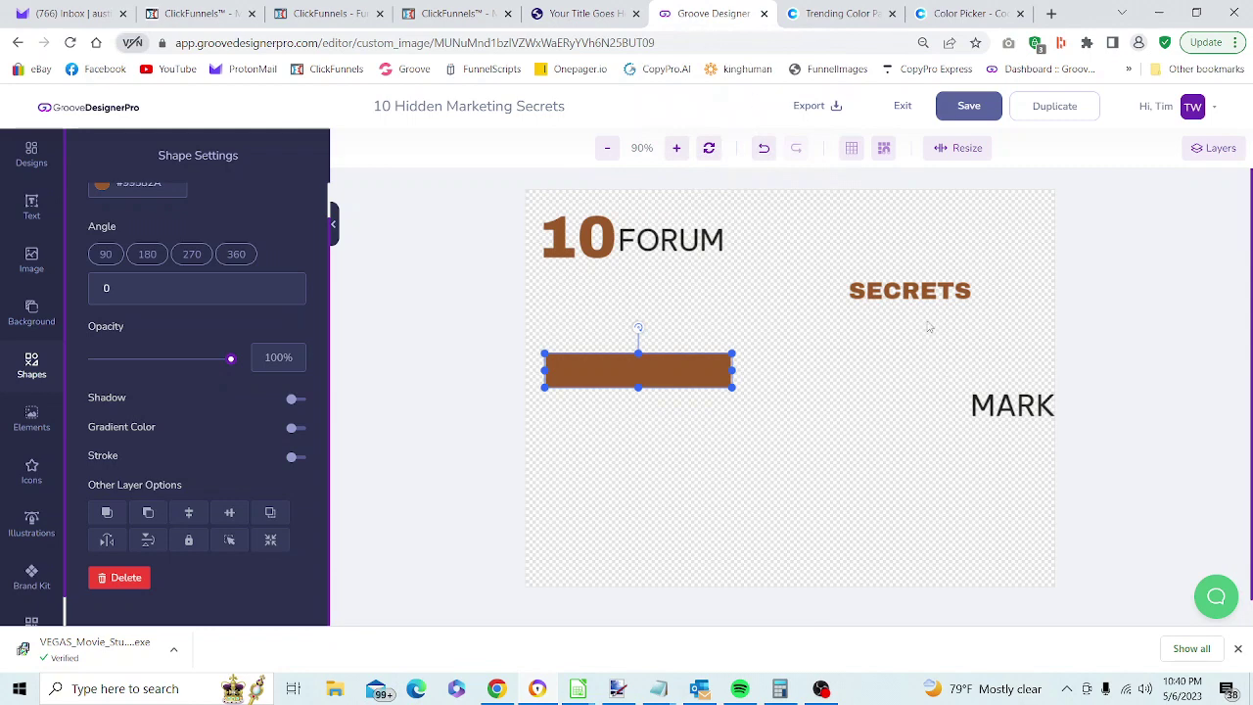
{"action": "left_click", "coordinate": [902, 294]}
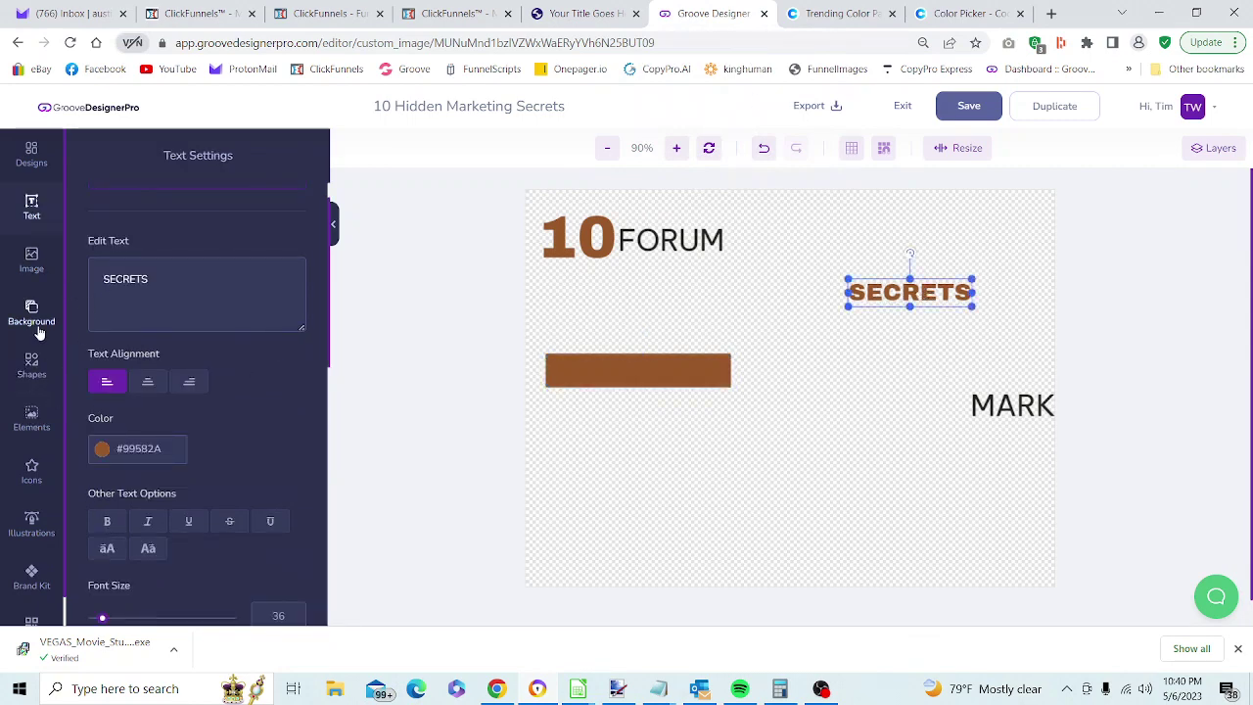
Set the SECRETS text colour to white #FFFFFF
{"action": "left_click", "coordinate": [155, 452]}
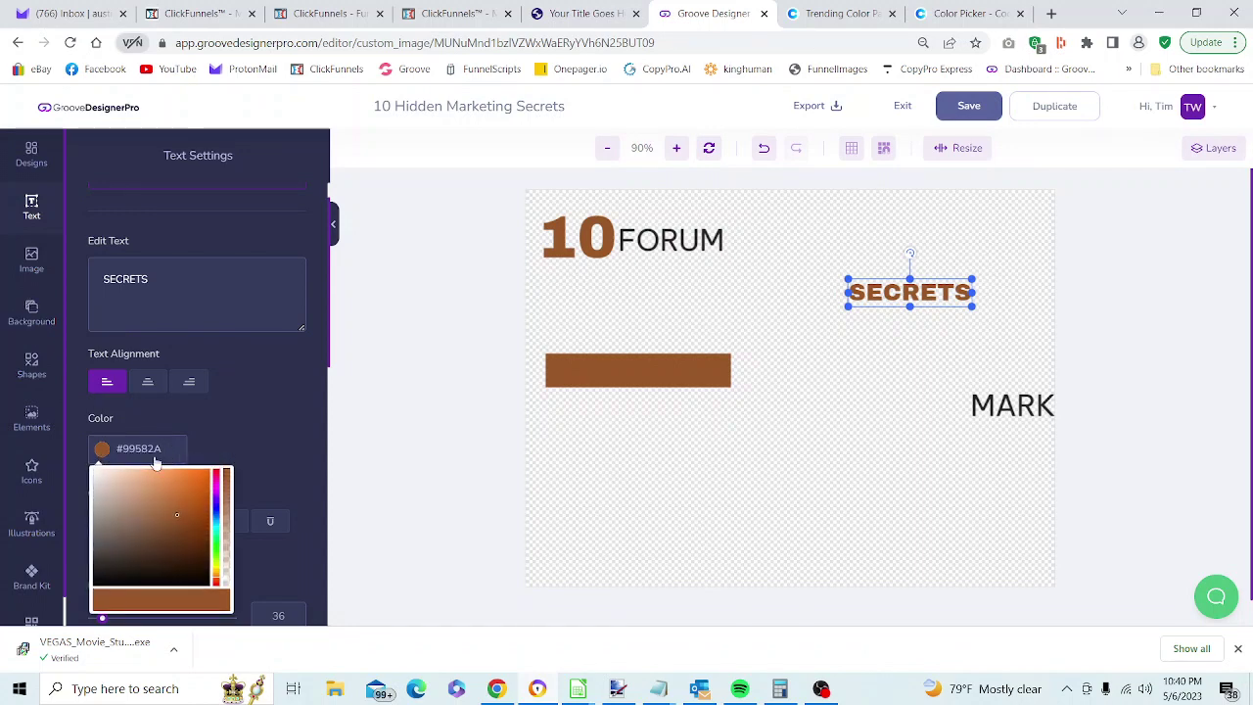
{"action": "key", "text": "ctrl+a"}
{"action": "type", "text": "#FFFFFF"}
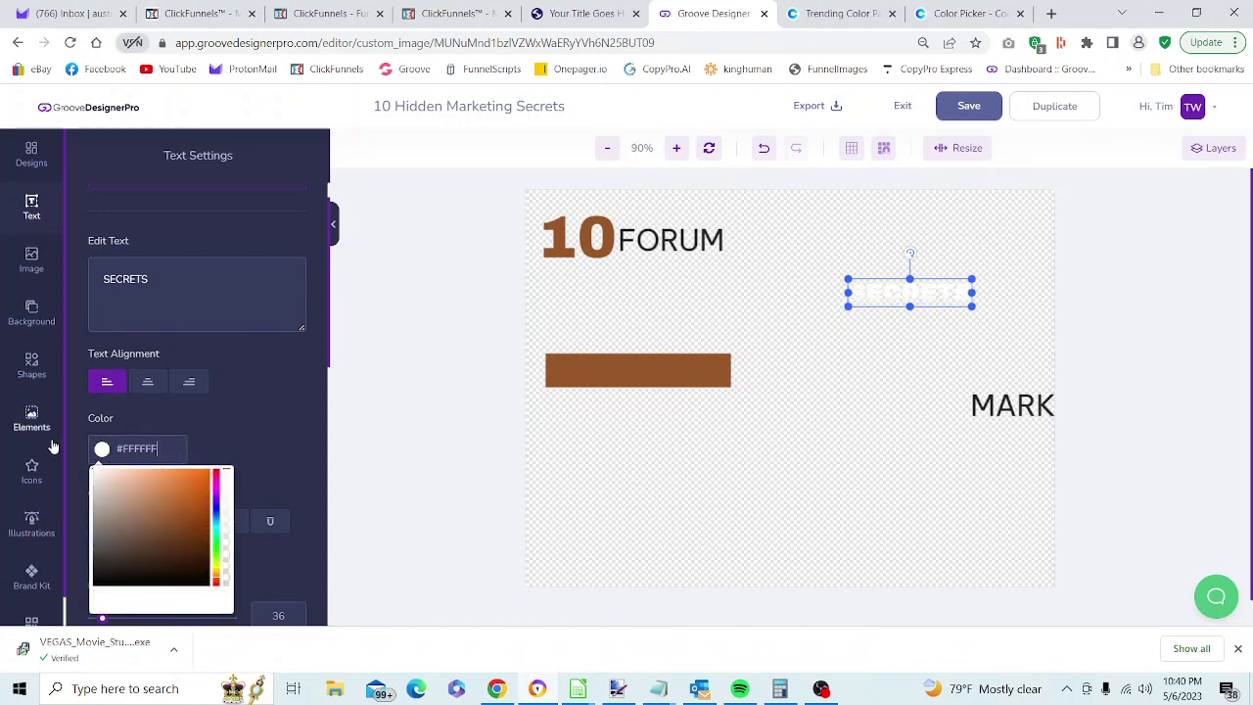
{"action": "left_click", "coordinate": [927, 354]}
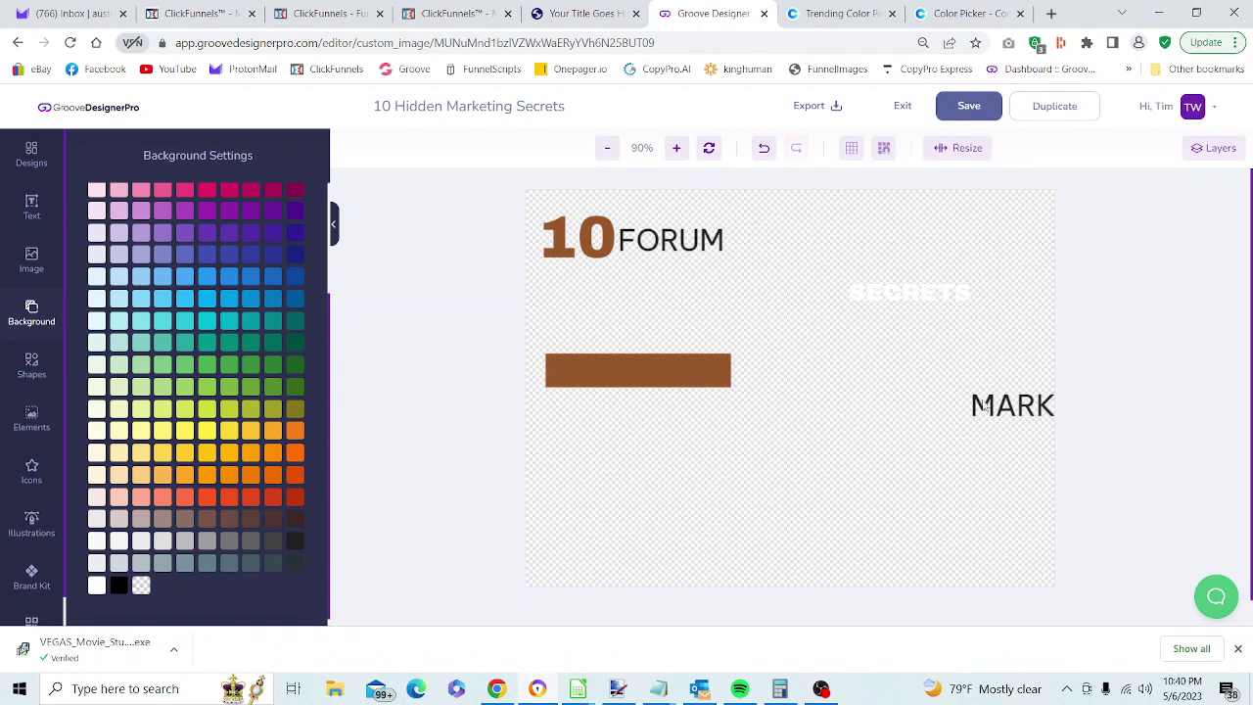
Put MARKETING back under 10 FORUM, the brown bar beneath it, and SECRETS toward the bar
{"action": "left_click_drag", "start_coordinate": [983, 404], "coordinate": [593, 279]}
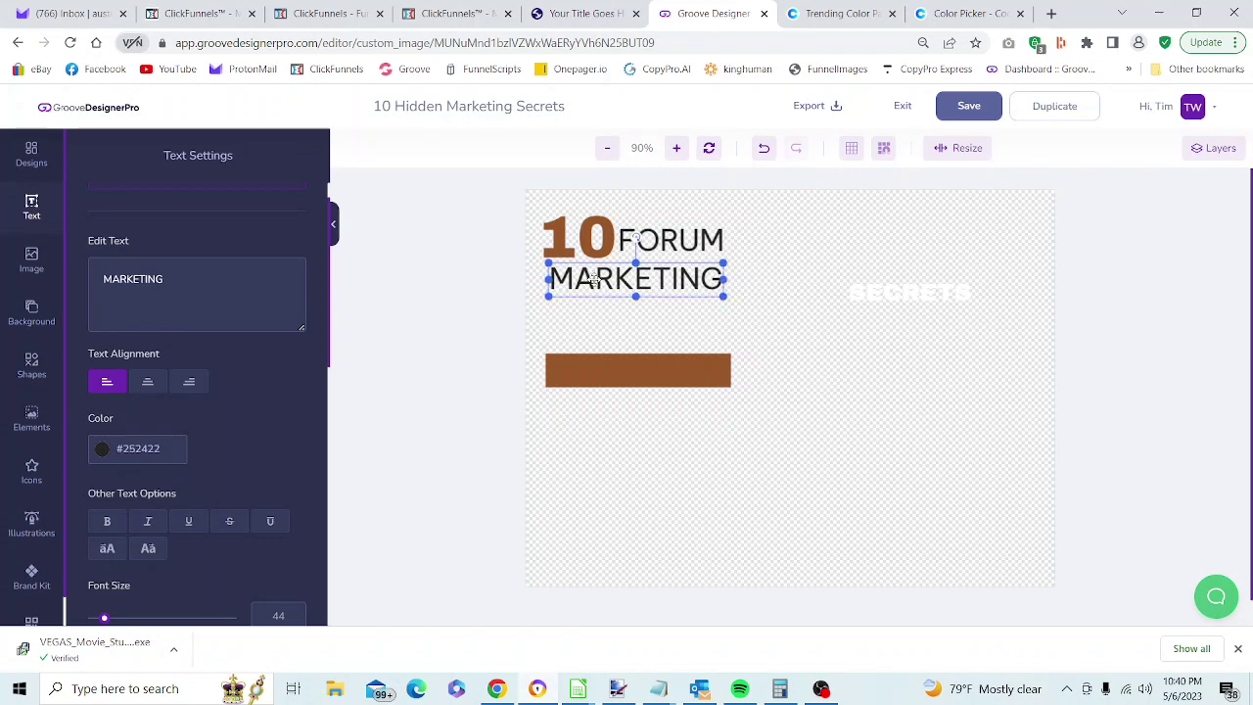
{"action": "left_click", "coordinate": [568, 12]}
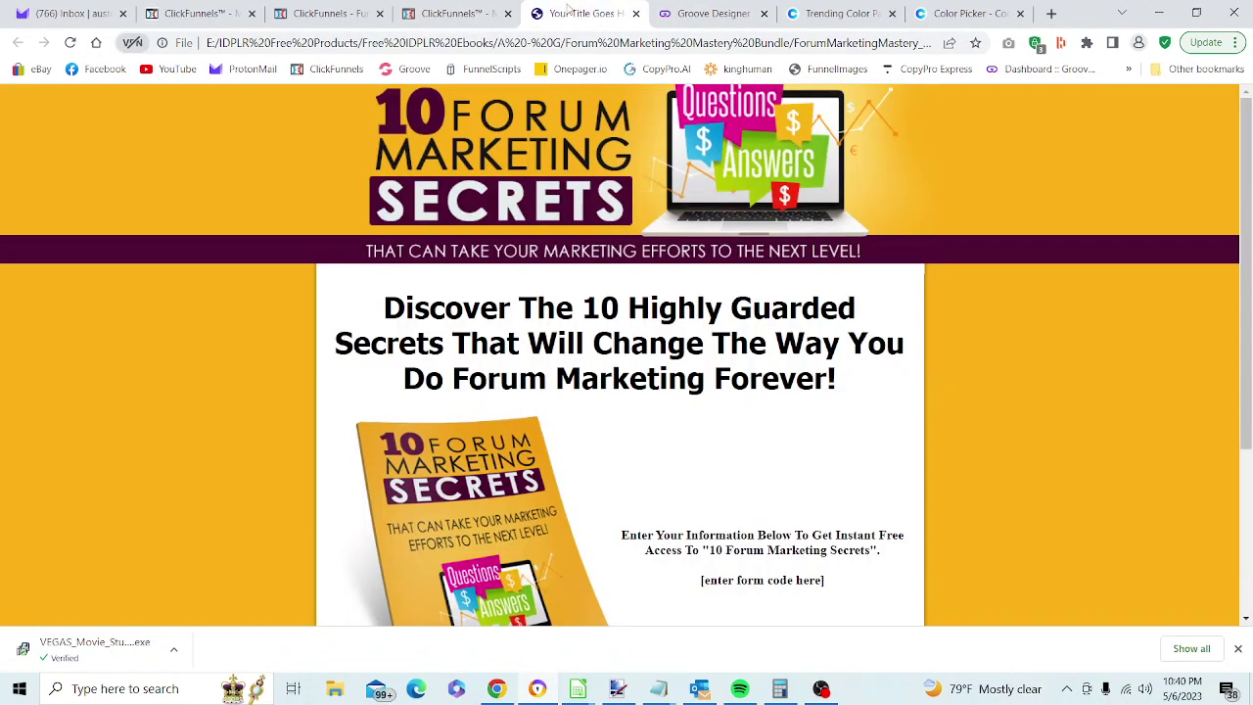
{"action": "left_click", "coordinate": [677, 20]}
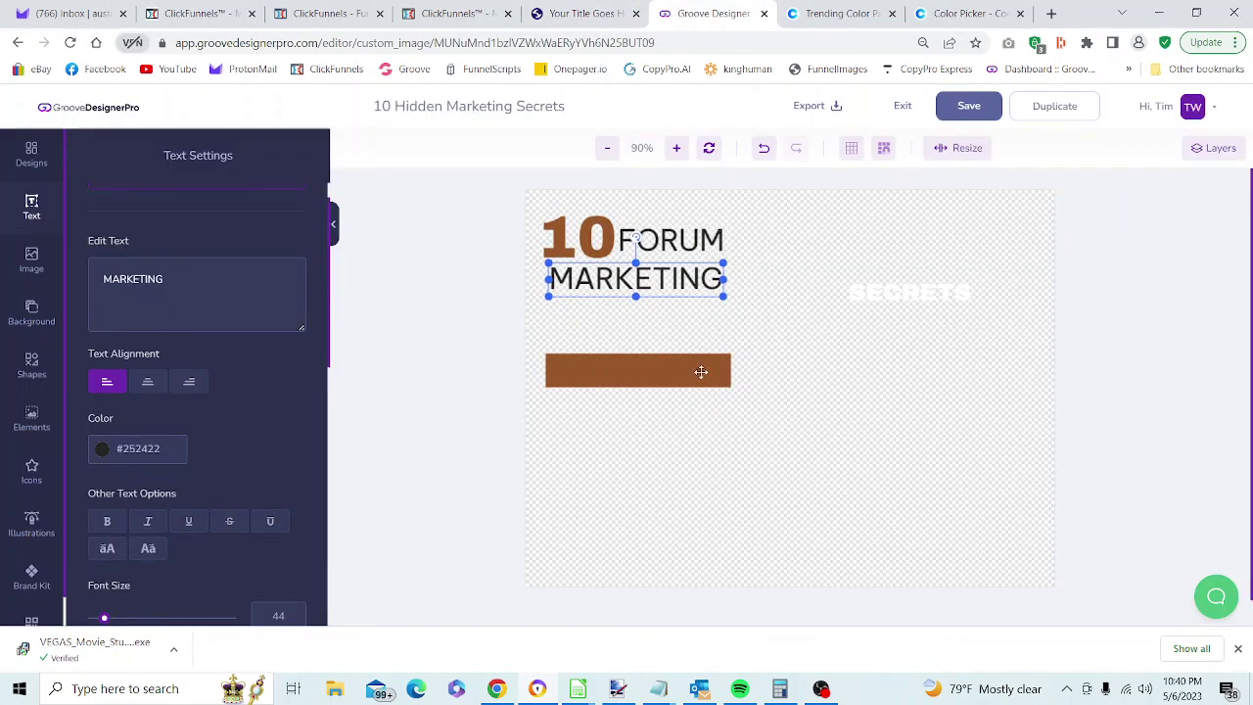
{"action": "left_click_drag", "start_coordinate": [697, 372], "coordinate": [697, 314]}
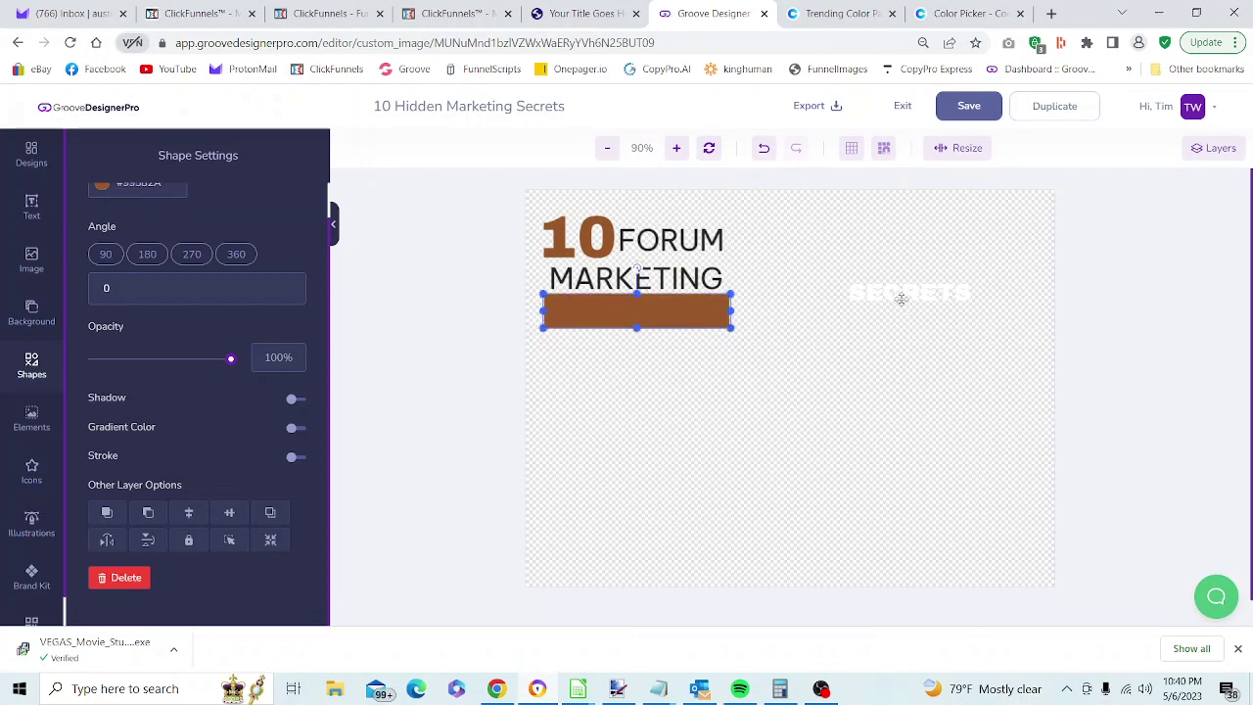
{"action": "left_click_drag", "start_coordinate": [898, 292], "coordinate": [733, 396]}
Shift SECRETS right and move the brown bar back under MARKETING
{"action": "left_click", "coordinate": [633, 312]}
{"action": "left_click_drag", "start_coordinate": [668, 312], "coordinate": [852, 301]}
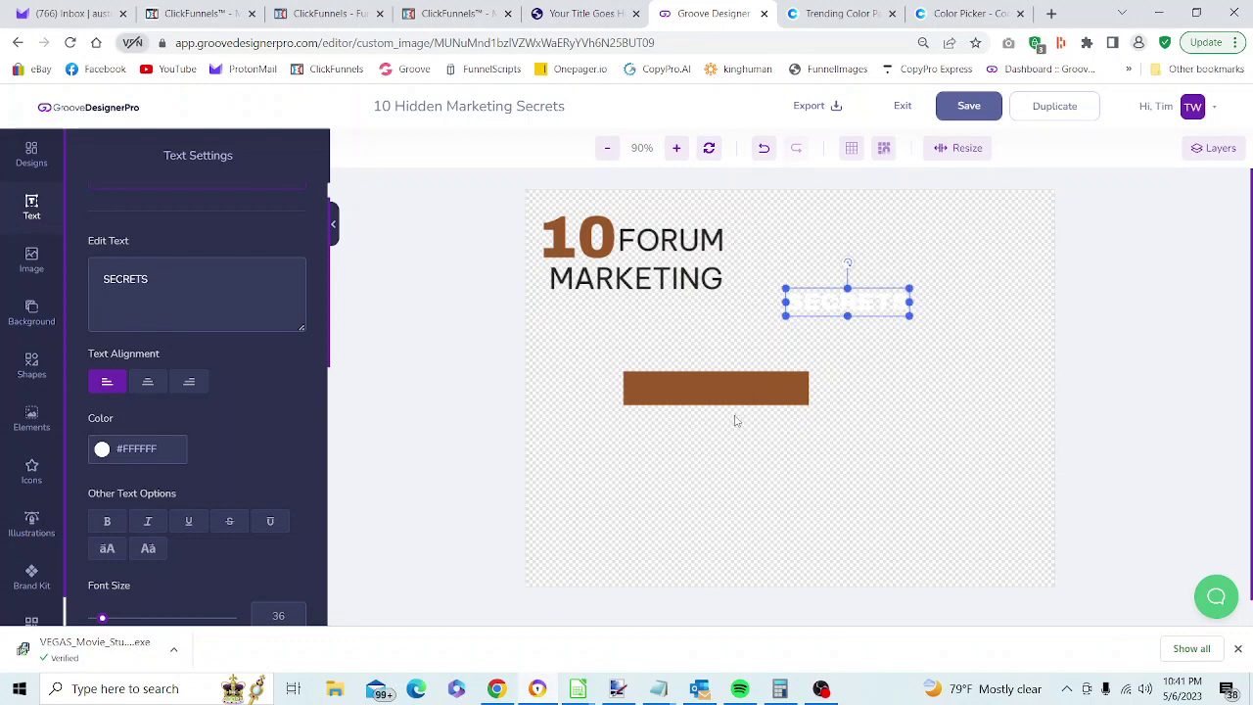
{"action": "left_click_drag", "start_coordinate": [722, 398], "coordinate": [644, 321]}
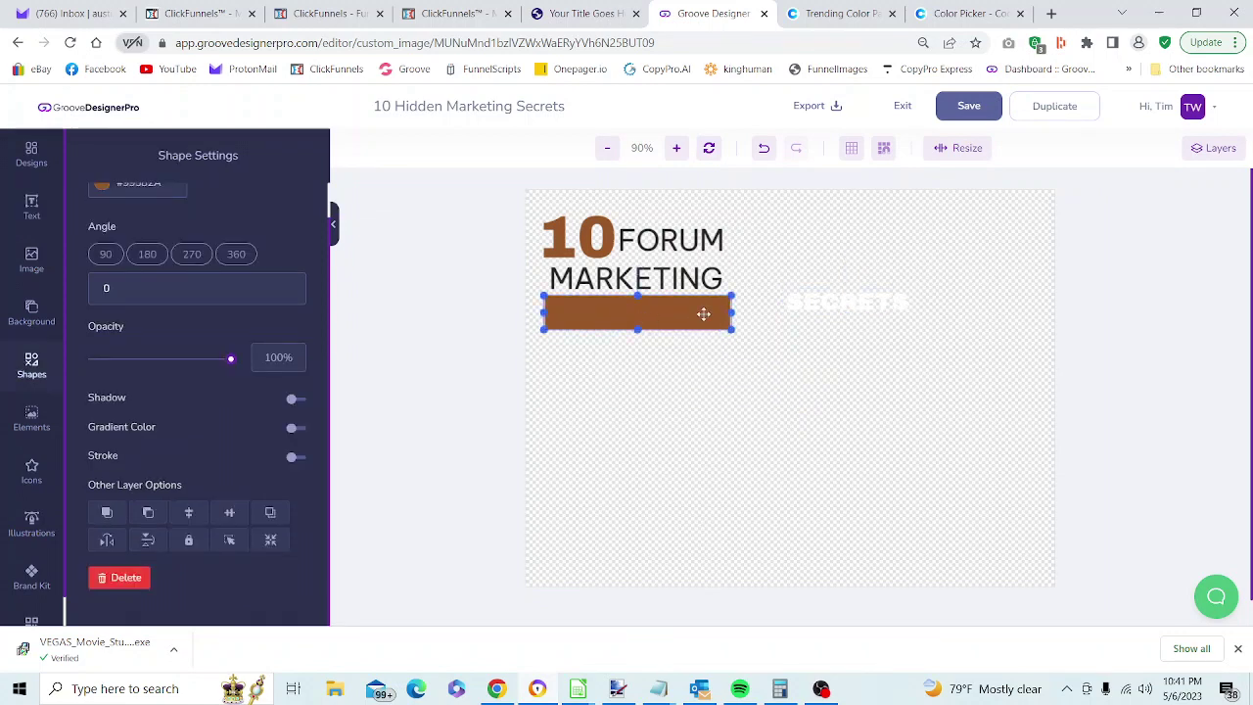
Place white SECRETS on the brown bar, bring it forward, and centre it
{"action": "left_click", "coordinate": [833, 300]}
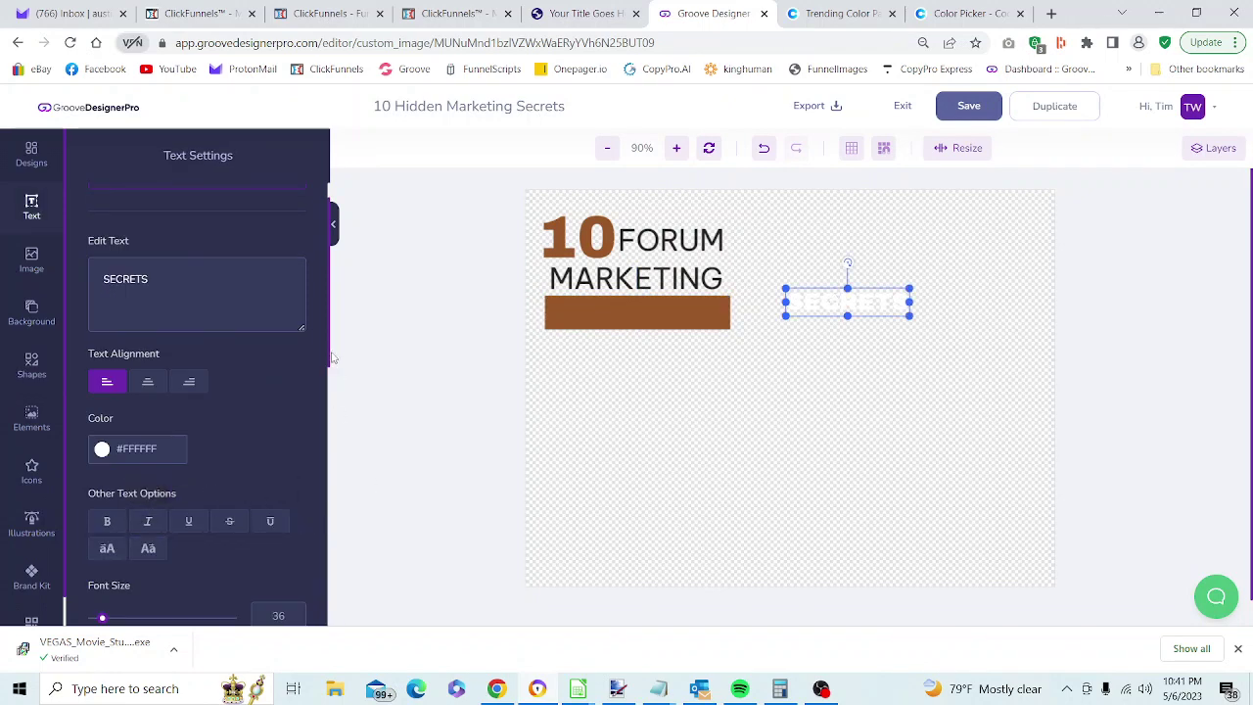
{"action": "scroll", "coordinate": [284, 490], "scroll_direction": "down", "scroll_amount": 7}
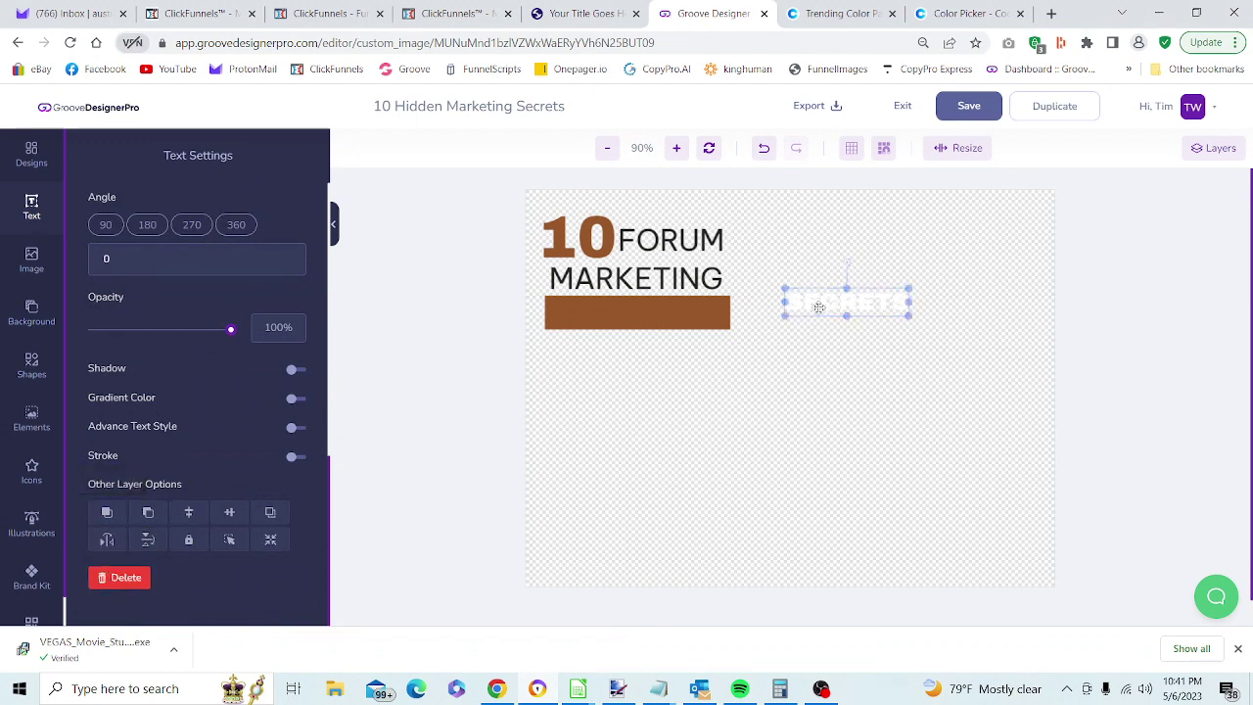
{"action": "left_click_drag", "start_coordinate": [819, 308], "coordinate": [737, 323]}
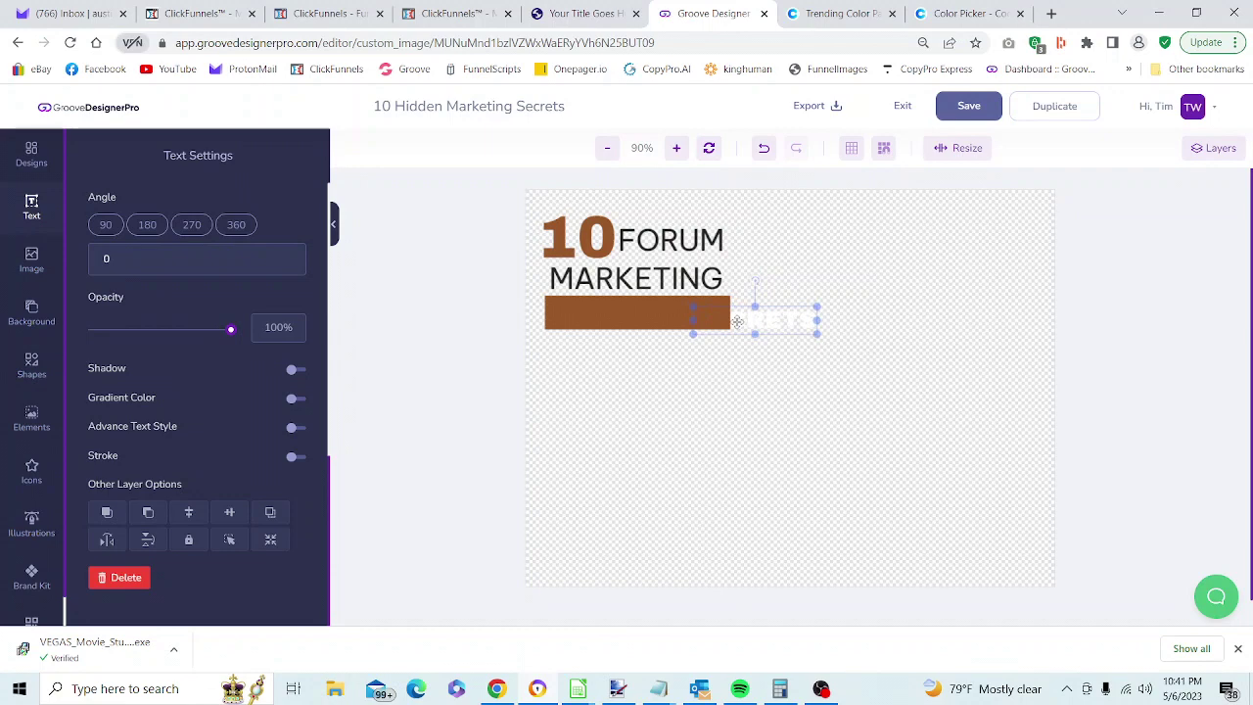
{"action": "left_click", "coordinate": [107, 515]}
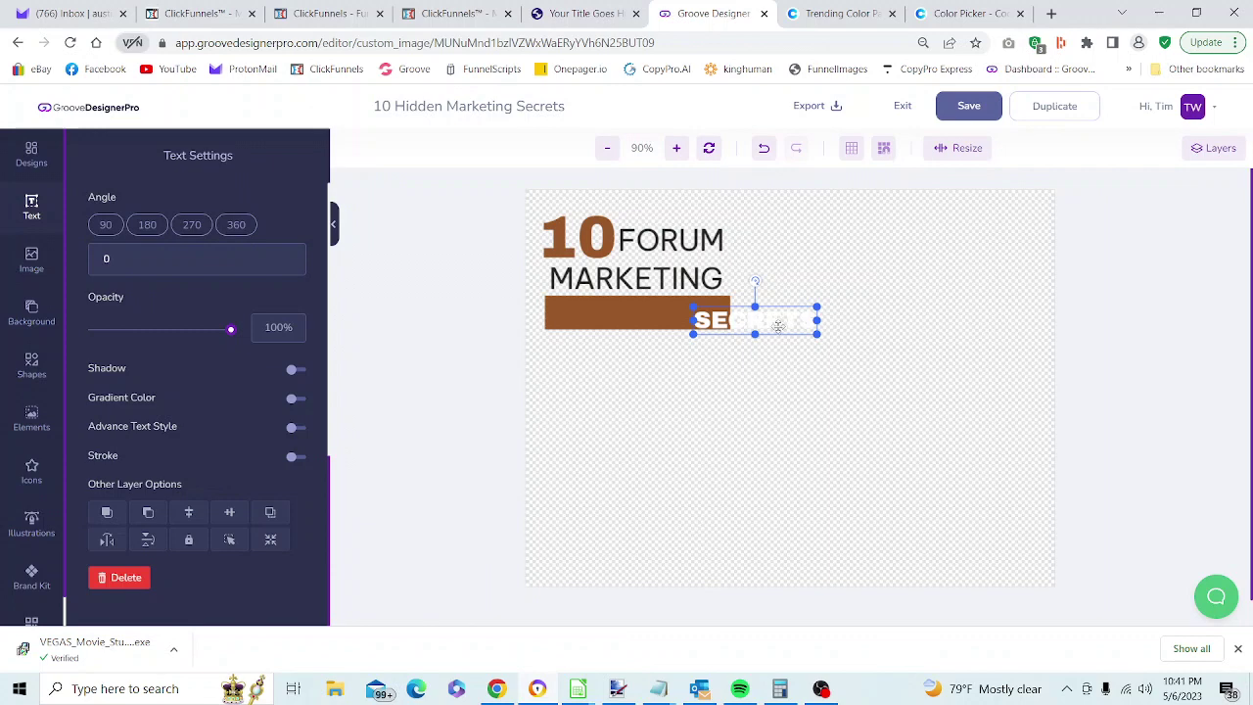
{"action": "left_click_drag", "start_coordinate": [778, 329], "coordinate": [664, 316]}
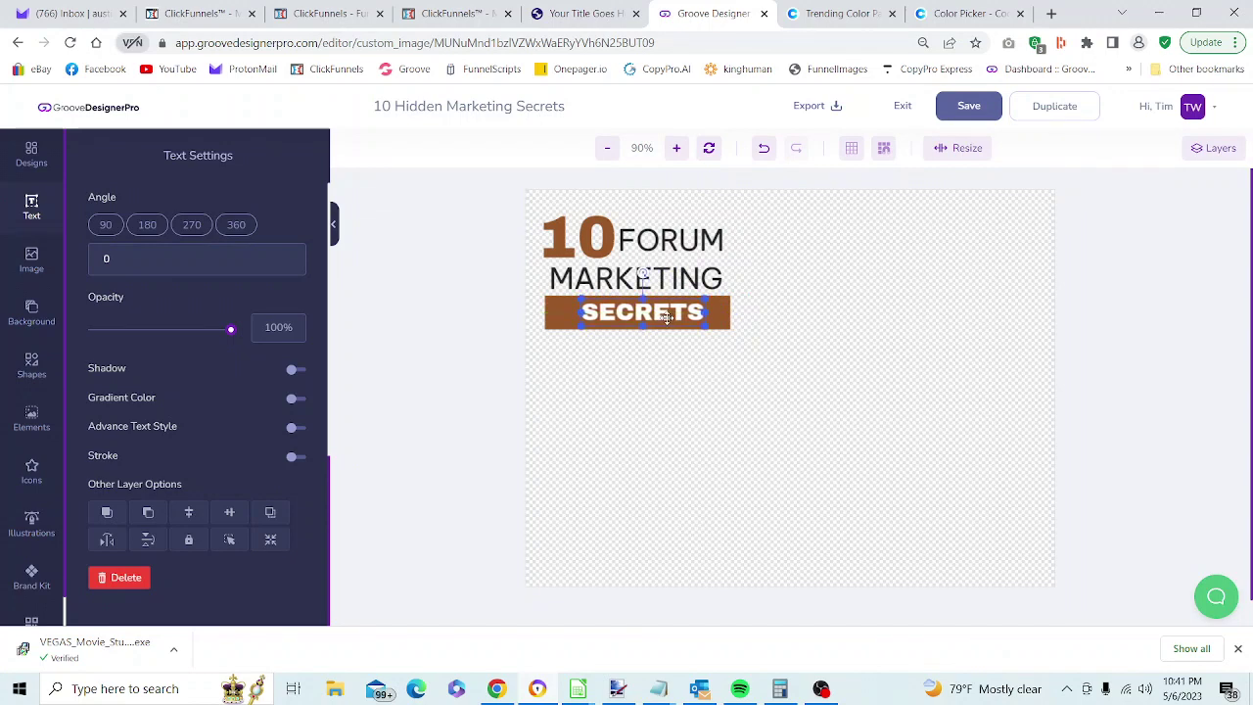
Make the brown bar slightly taller and wider, then enlarge SECRETS to size 55 to fill it
{"action": "left_click", "coordinate": [678, 348]}
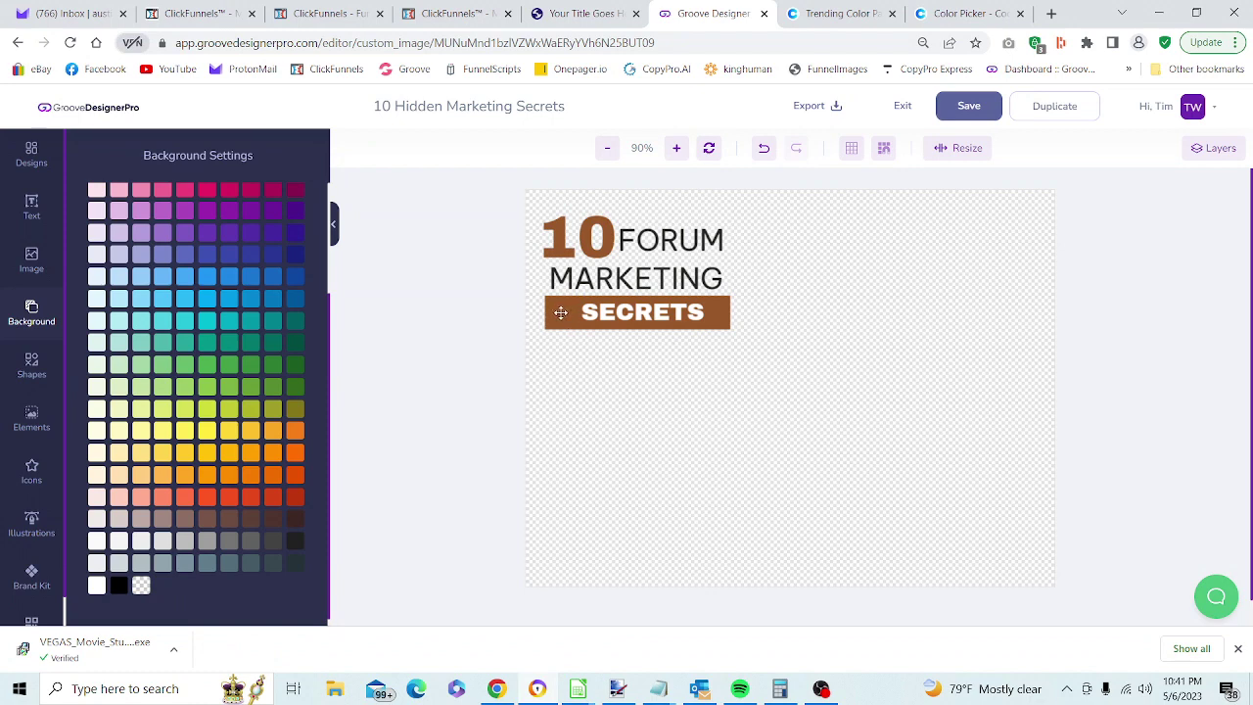
{"action": "left_click", "coordinate": [653, 325]}
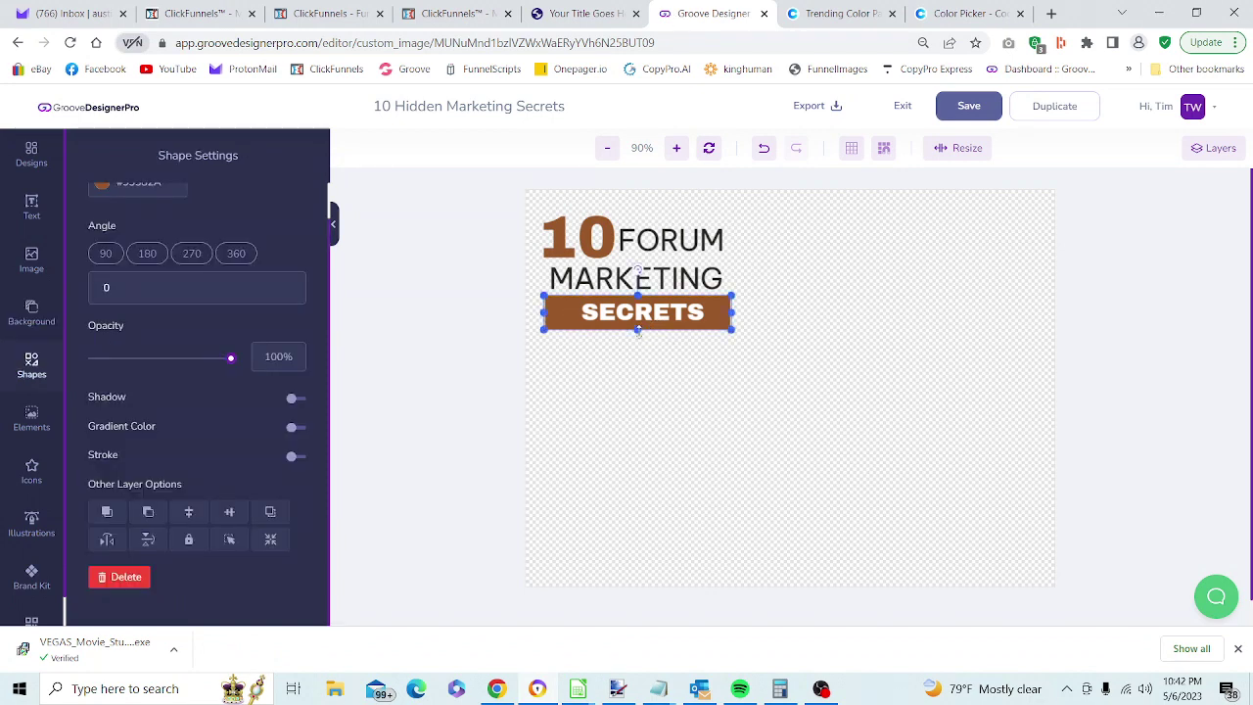
{"action": "left_click_drag", "start_coordinate": [637, 330], "coordinate": [639, 339]}
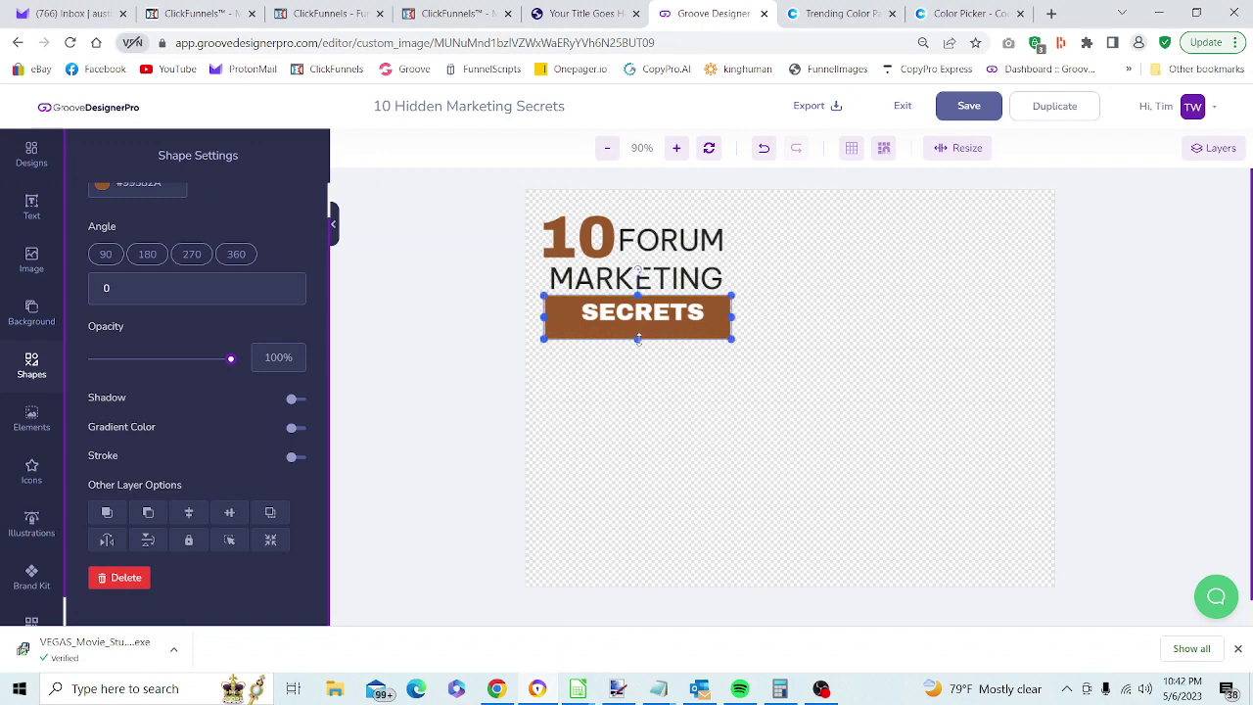
{"action": "left_click_drag", "start_coordinate": [729, 313], "coordinate": [738, 314]}
{"action": "left_click_drag", "start_coordinate": [544, 317], "coordinate": [538, 318]}
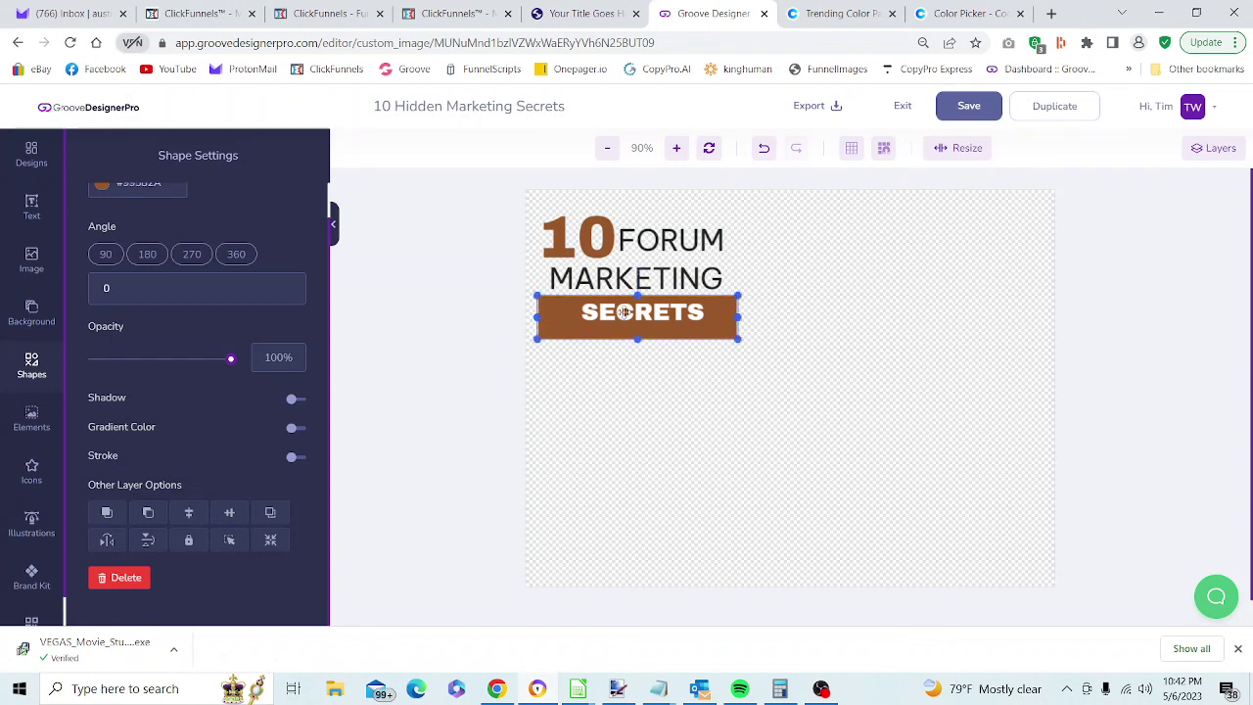
{"action": "left_click_drag", "start_coordinate": [625, 311], "coordinate": [620, 316]}
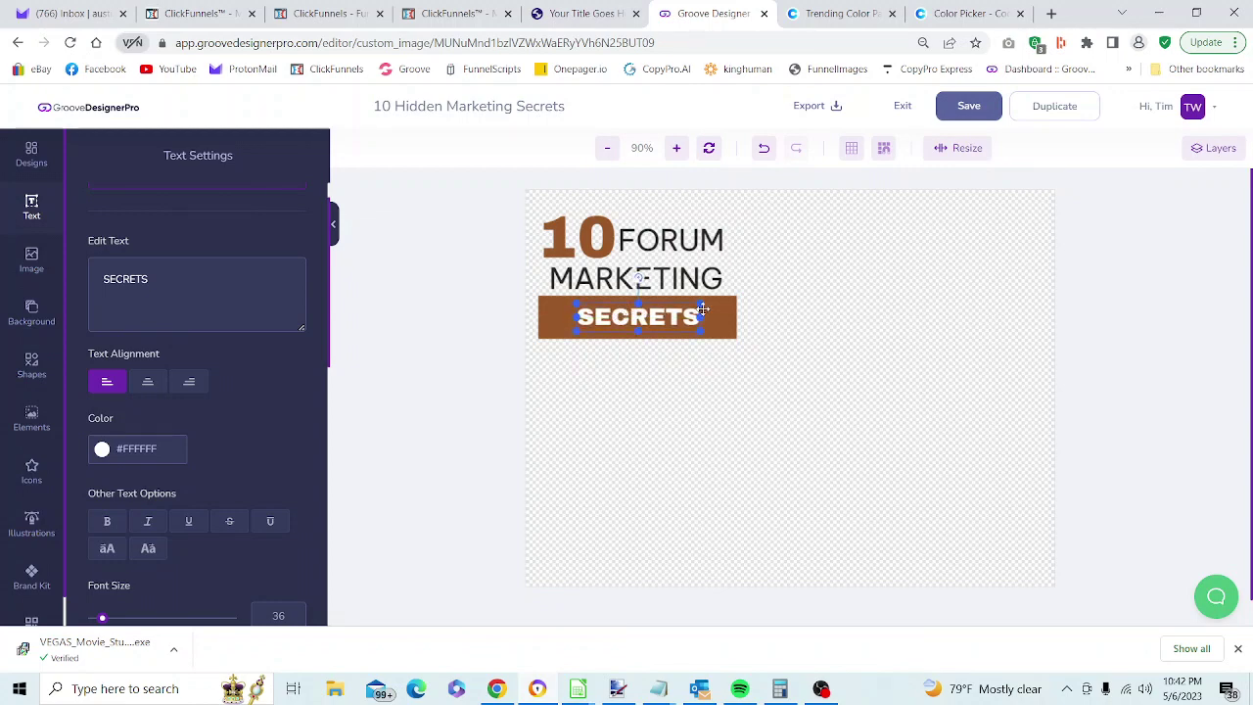
{"action": "mouse_move", "coordinate": [701, 302]}
{"action": "left_mouse_down"}
{"action": "mouse_move", "coordinate": [743, 283]}
{"action": "mouse_move", "coordinate": [670, 313]}
{"action": "mouse_move", "coordinate": [741, 294]}
{"action": "mouse_move", "coordinate": [685, 315]}
{"action": "left_mouse_up"}
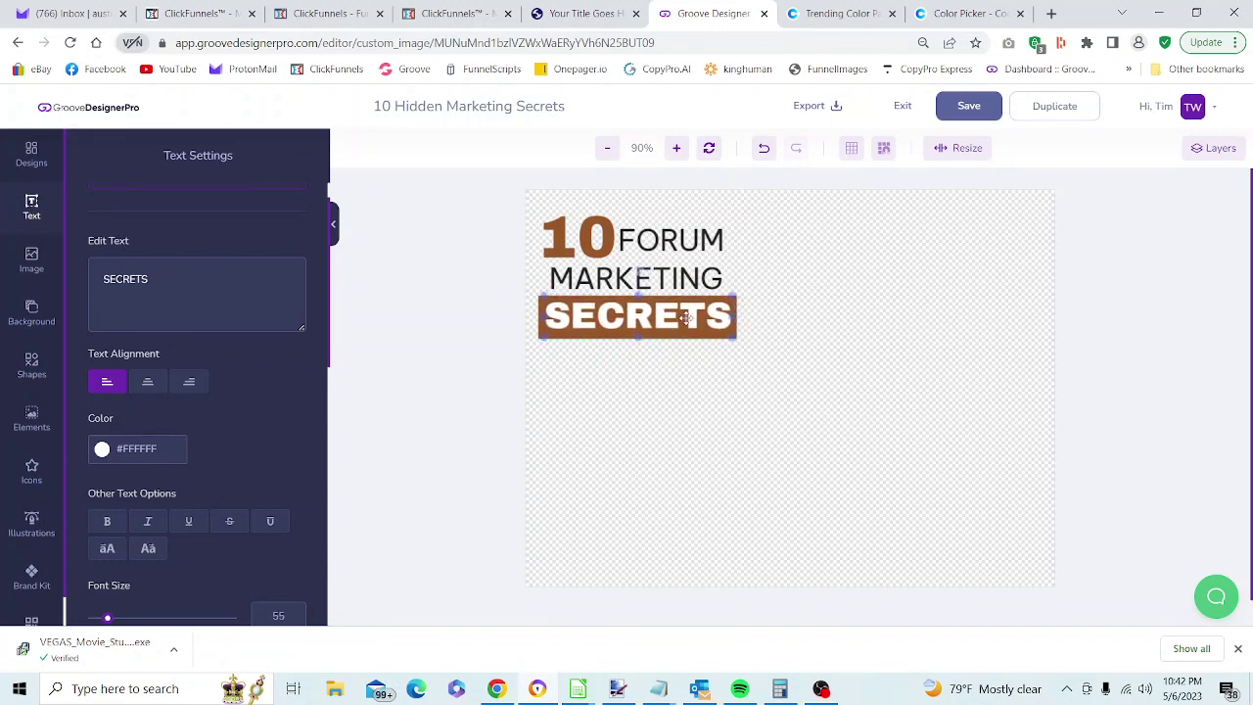
{"action": "left_click", "coordinate": [808, 301]}
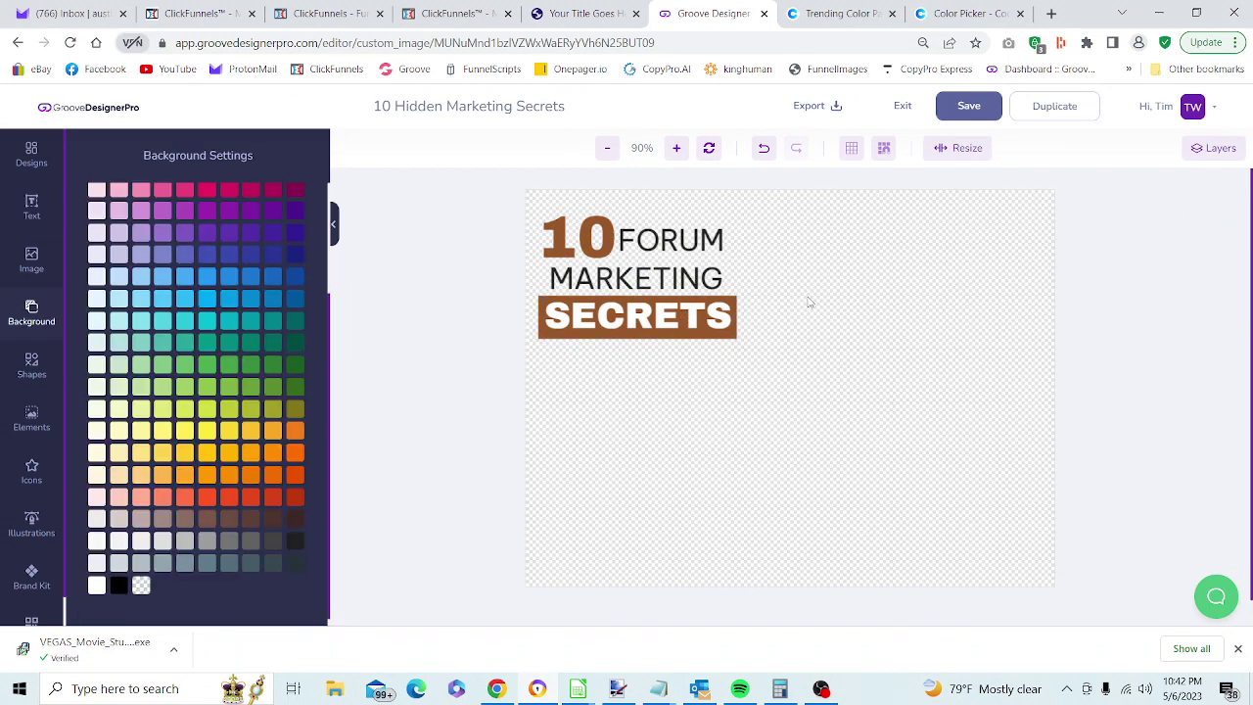
{"action": "left_click", "coordinate": [561, 15]}
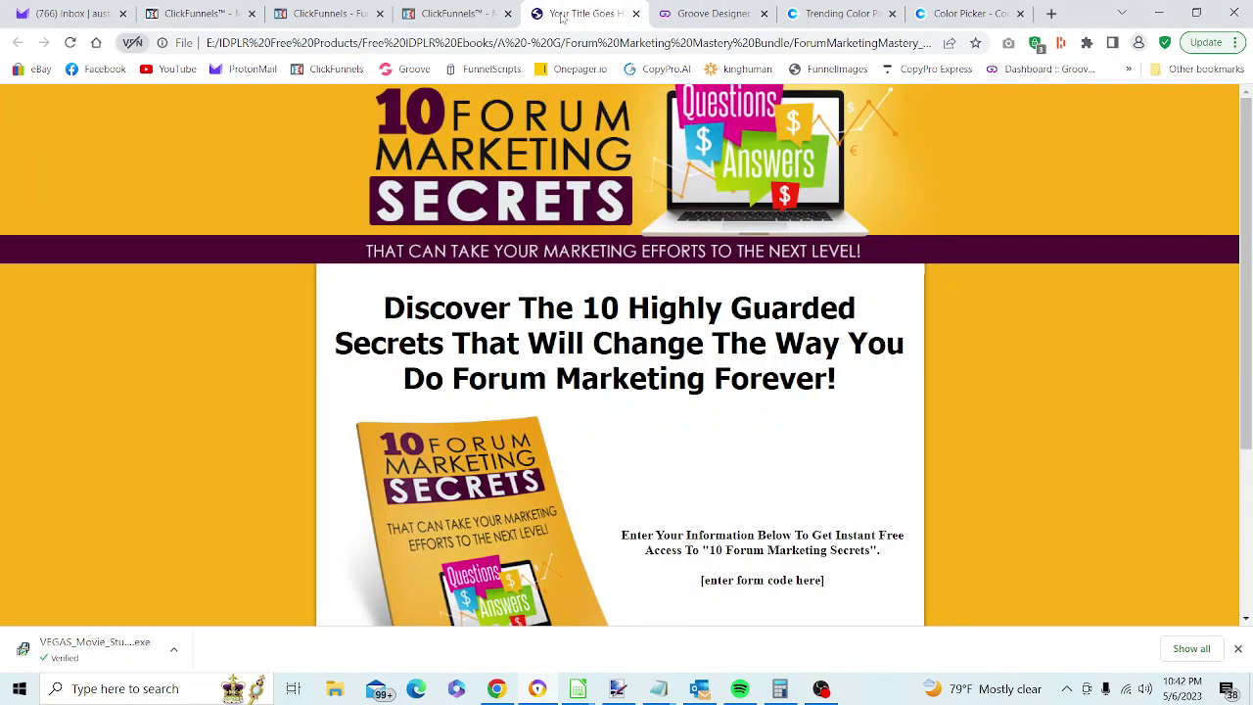
{"action": "left_click", "coordinate": [734, 14]}
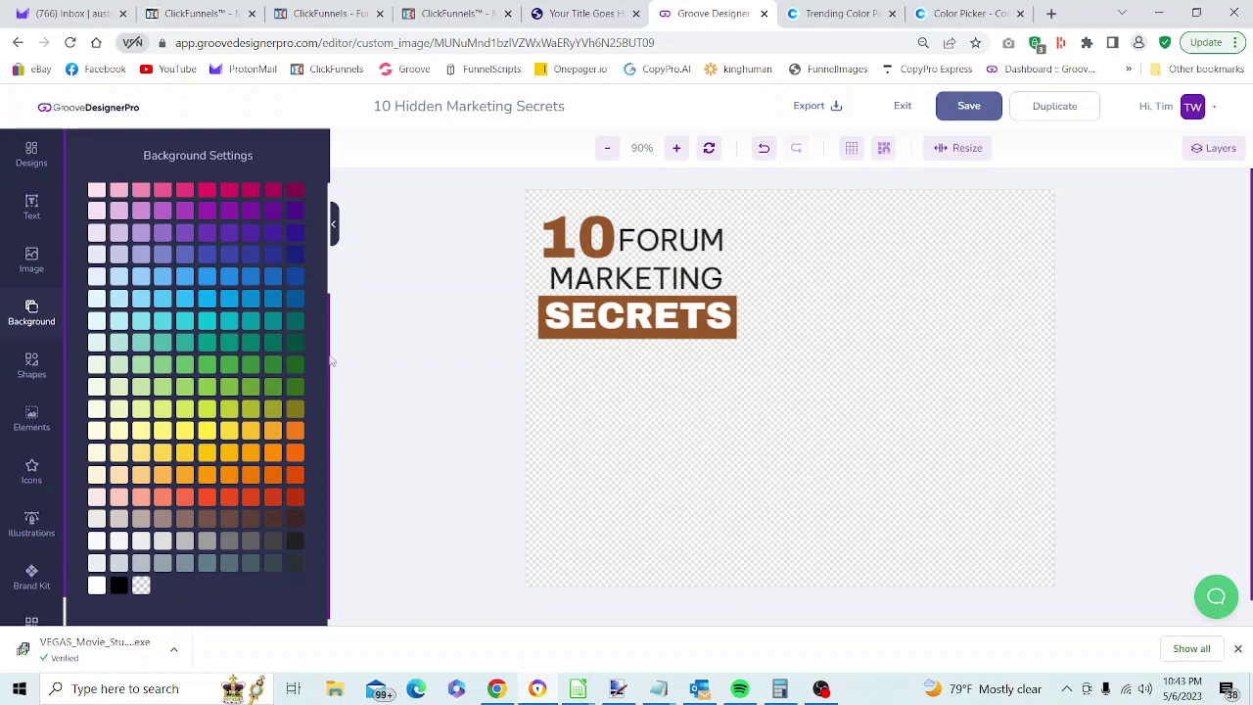
Change the canvas background from transparent to pale greyish pink #DCCFCF
{"action": "scroll", "coordinate": [219, 311], "scroll_direction": "up", "scroll_amount": 5}
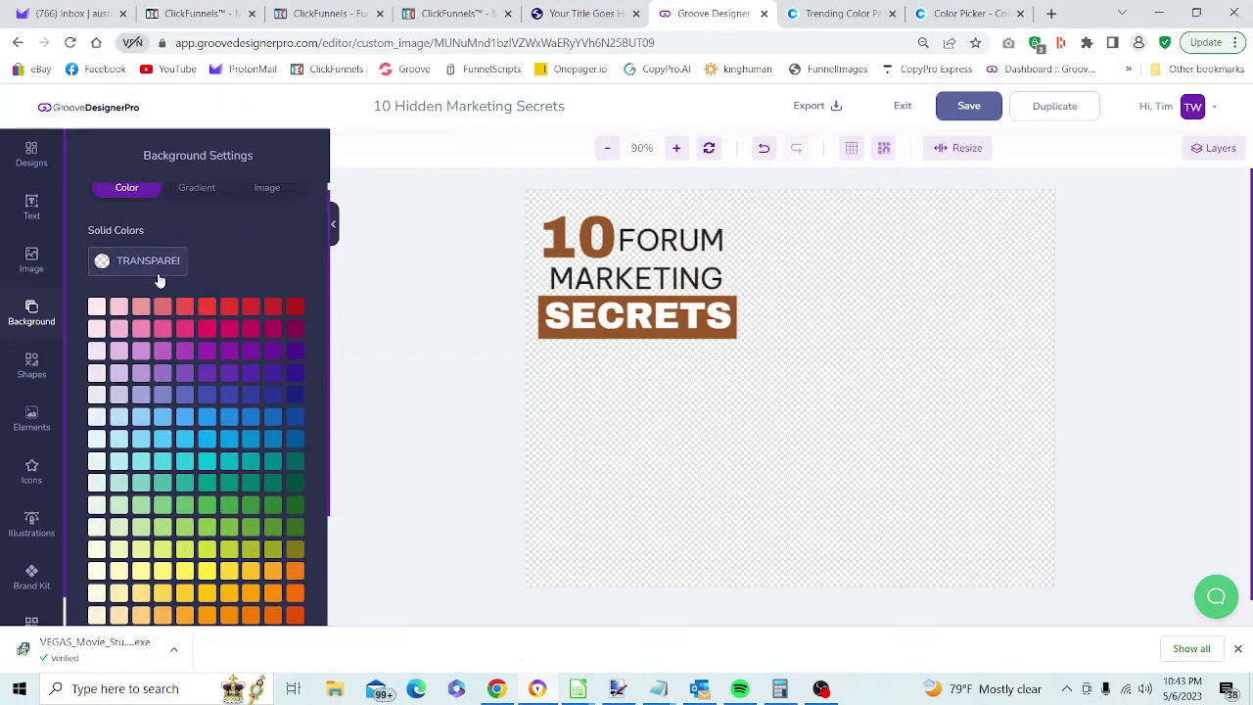
{"action": "left_click", "coordinate": [158, 260]}
{"action": "left_click", "coordinate": [175, 306]}
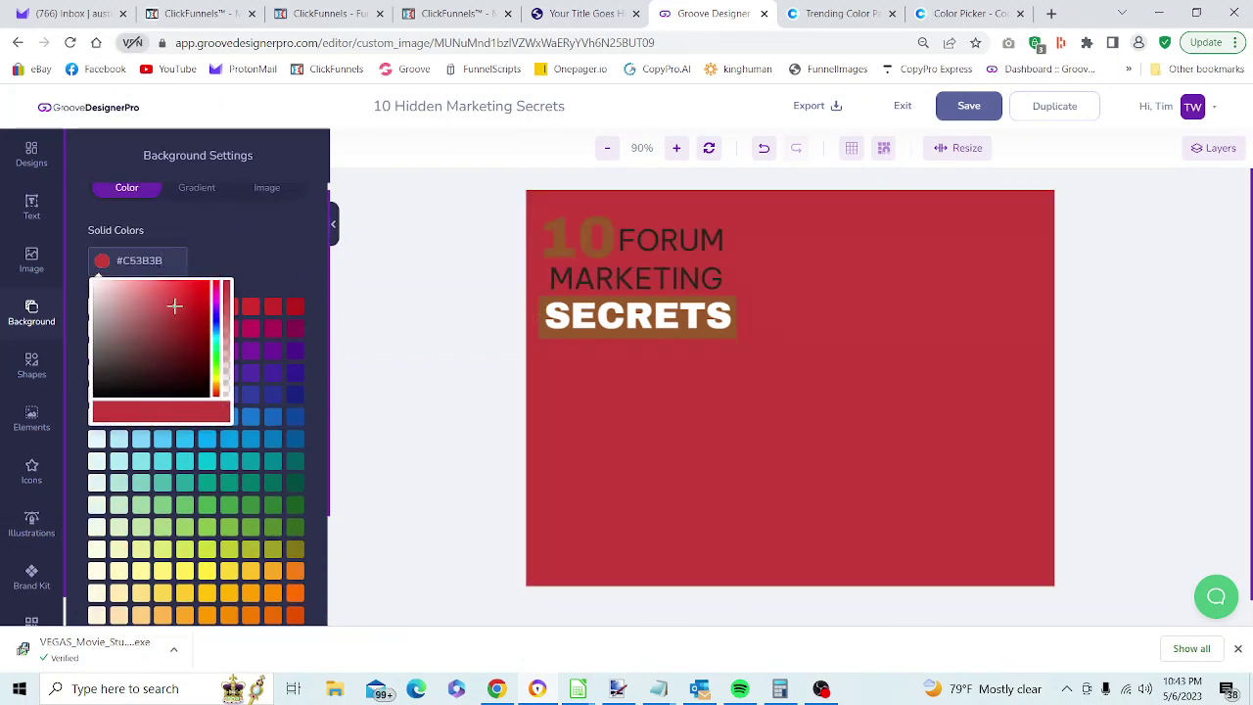
{"action": "left_click", "coordinate": [137, 260]}
{"action": "type", "text": "#FF8A9A"}
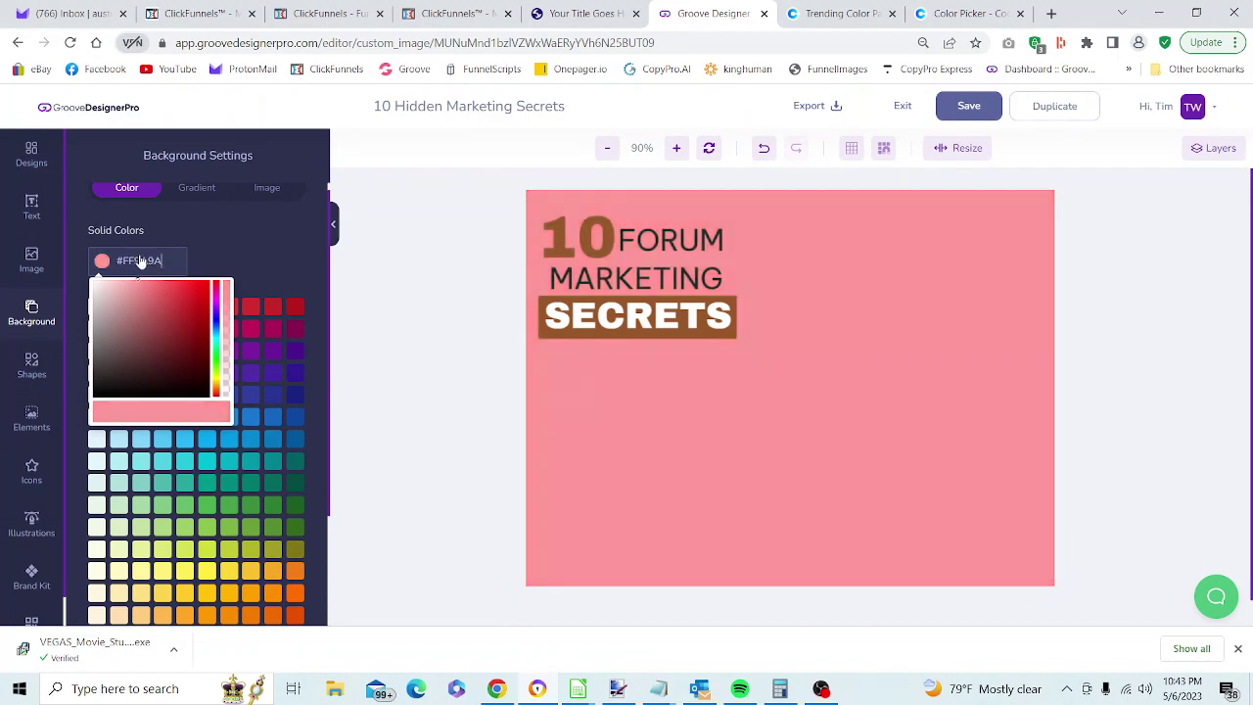
{"action": "key", "text": "ctrl+a"}
{"action": "type", "text": "#F4D8D8"}
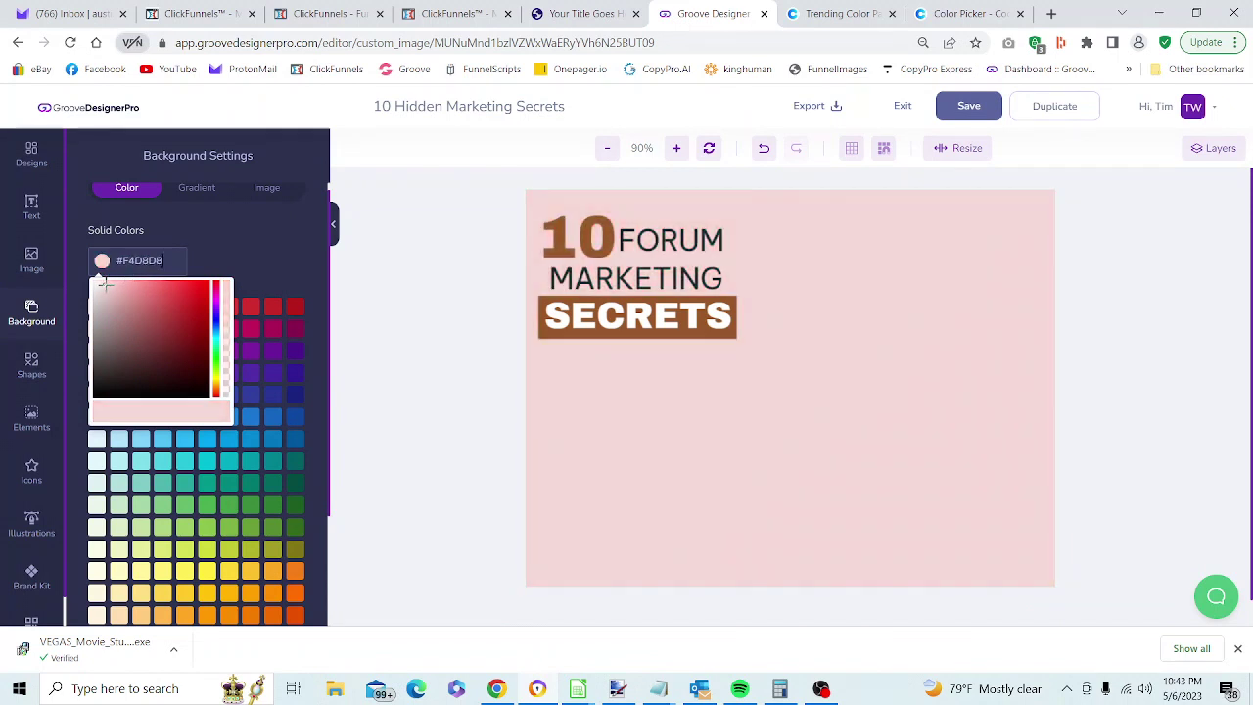
{"action": "left_click_drag", "start_coordinate": [106, 284], "coordinate": [97, 294]}
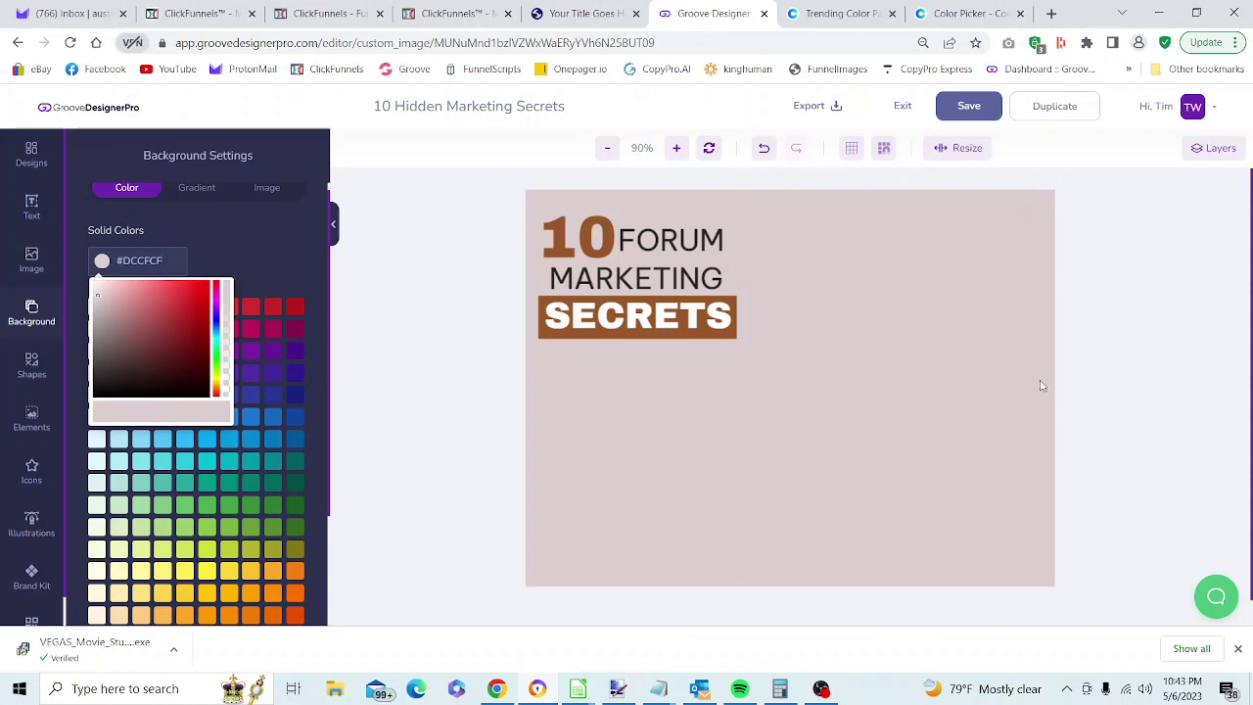
Resize the canvas from 800×600 to 400×400
{"action": "left_click", "coordinate": [964, 148]}
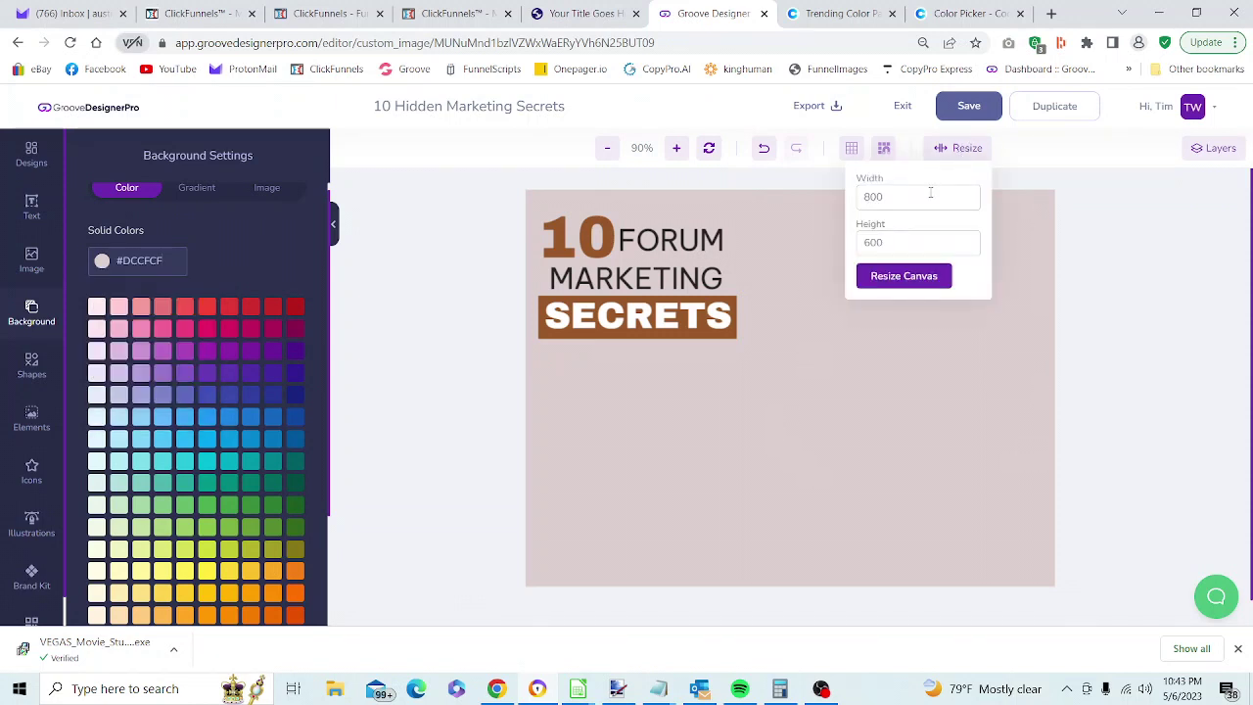
{"action": "left_click", "coordinate": [923, 198]}
{"action": "left_click", "coordinate": [901, 242]}
{"action": "left_click", "coordinate": [894, 277]}
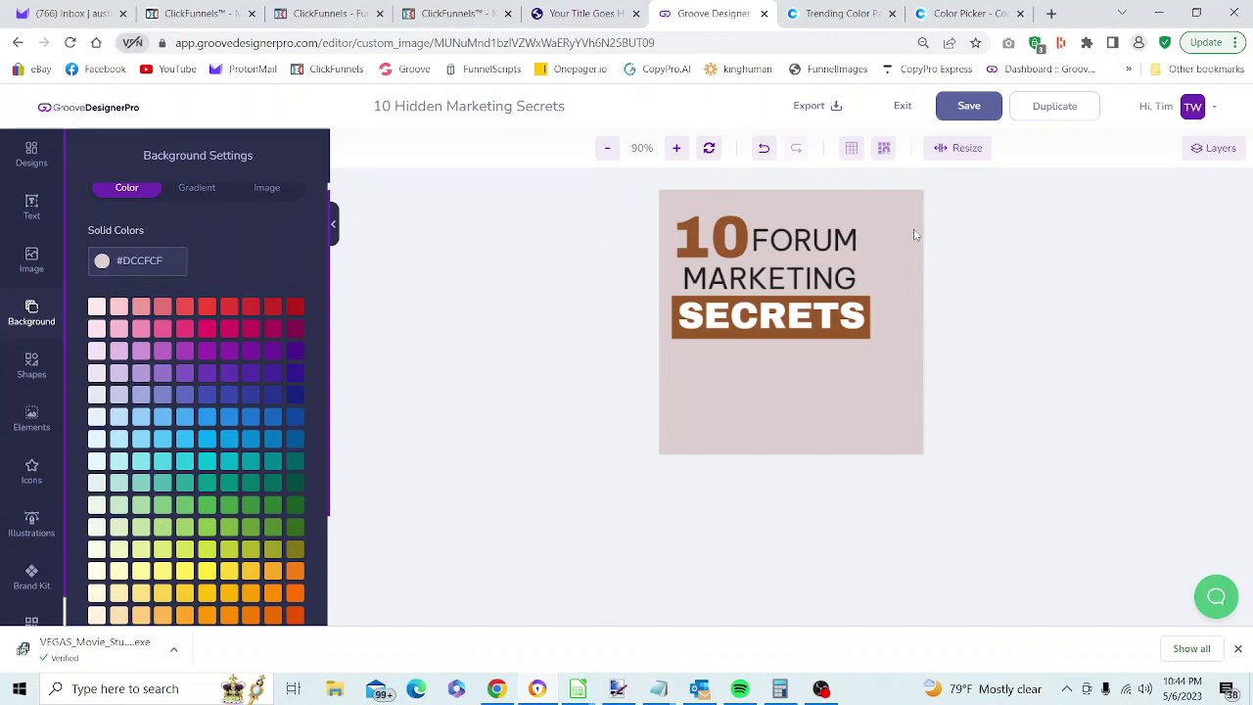
Resize the canvas to 300×300
{"action": "left_click", "coordinate": [965, 150]}
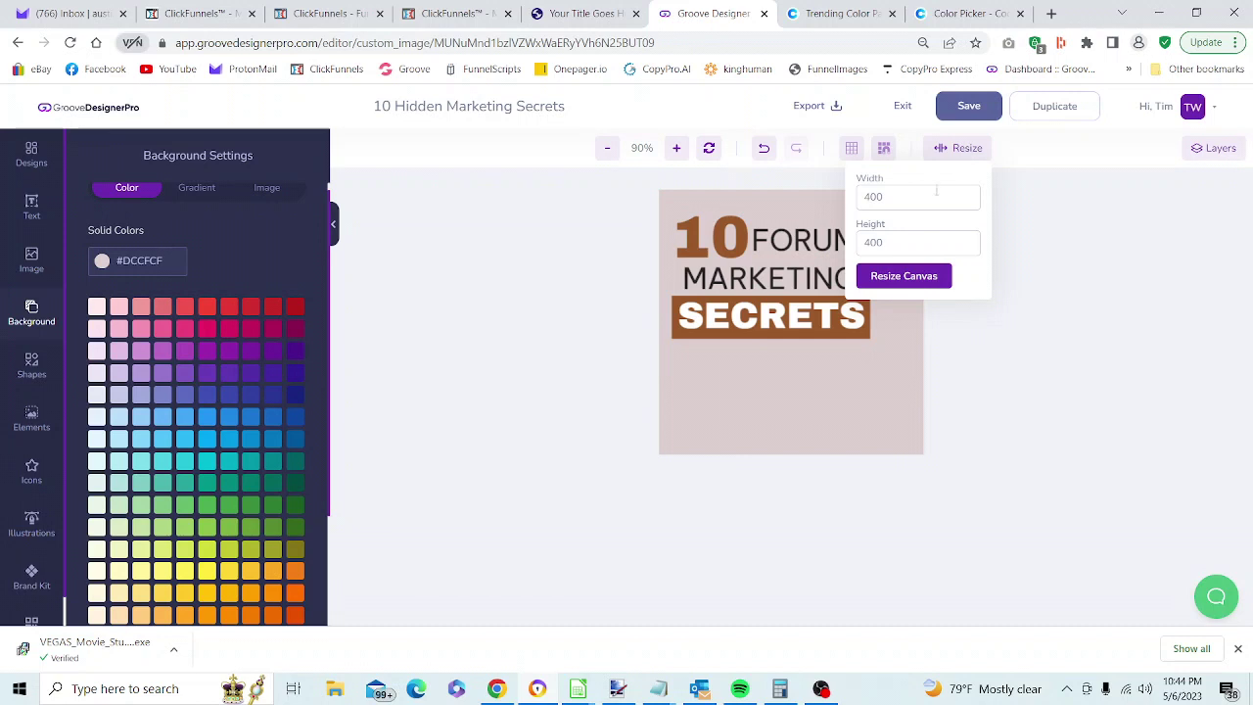
{"action": "left_click", "coordinate": [932, 194]}
{"action": "key", "text": "BackSpace"}
{"action": "key", "text": "BackSpace"}
{"action": "key", "text": "BackSpace"}
{"action": "type", "text": "300"}
{"action": "left_click", "coordinate": [917, 244]}
{"action": "key", "text": "BackSpace"}
{"action": "key", "text": "BackSpace"}
{"action": "key", "text": "BackSpace"}
{"action": "type", "text": "300"}
{"action": "left_click", "coordinate": [904, 277]}
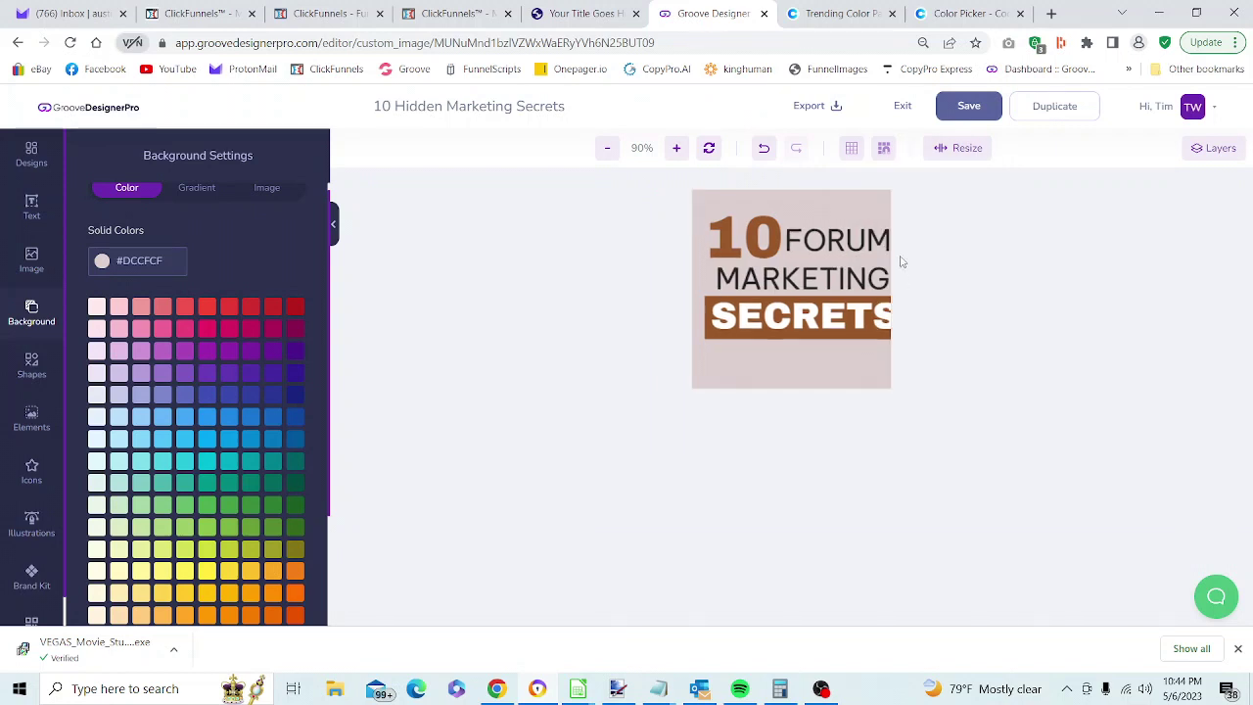
Enter height 250 and width 350 as the next canvas size
{"action": "left_click", "coordinate": [968, 150]}
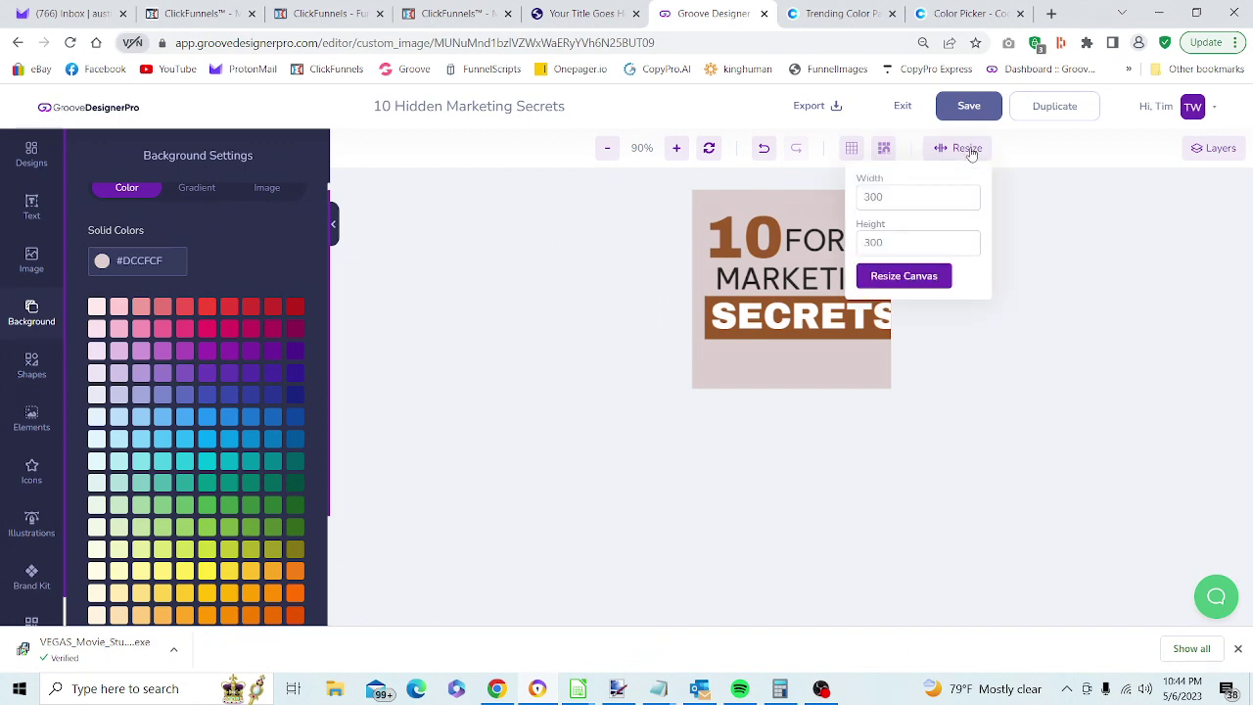
{"action": "left_click", "coordinate": [933, 242]}
{"action": "key", "text": "BackSpace"}
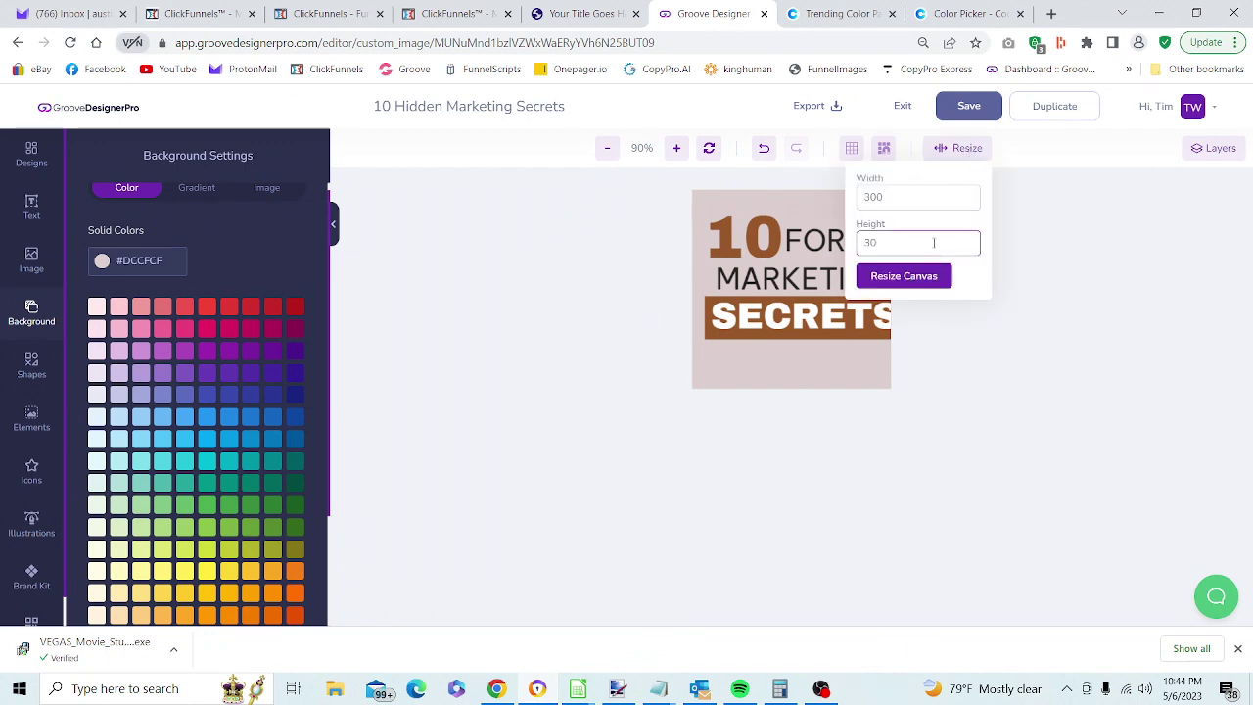
{"action": "key", "text": "BackSpace"}
{"action": "key", "text": "BackSpace"}
{"action": "type", "text": "25"}
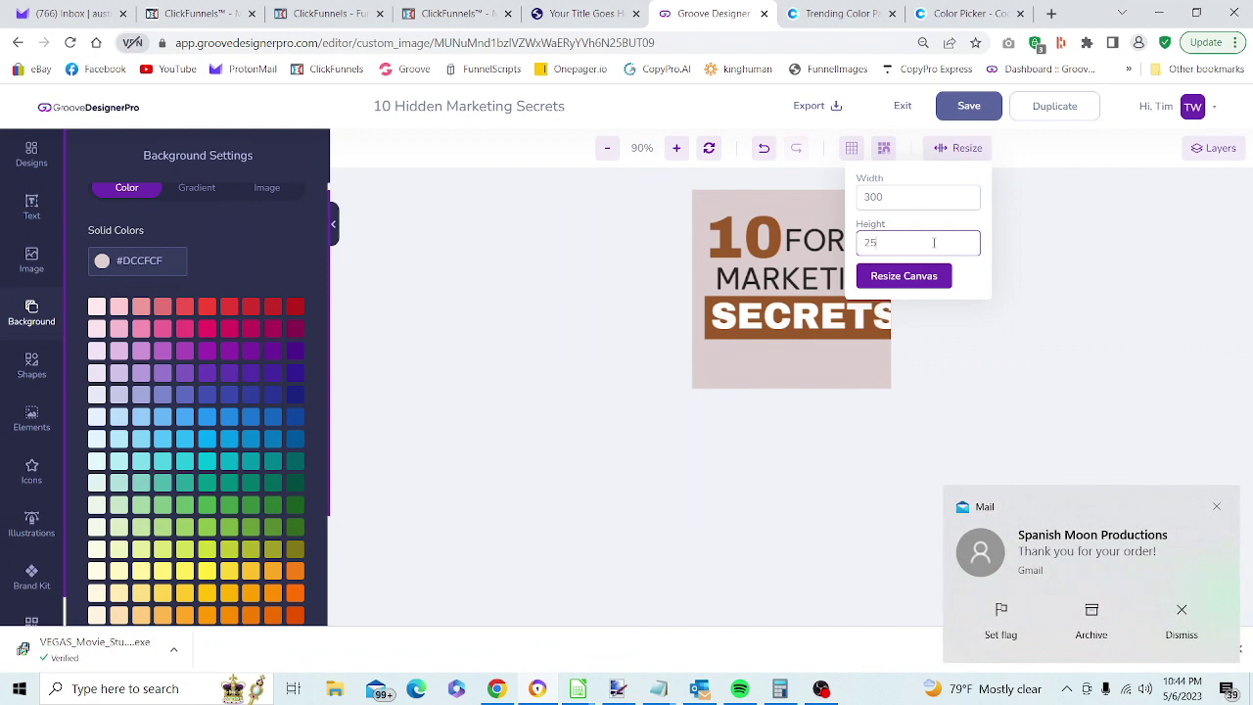
{"action": "type", "text": "0"}
{"action": "left_click", "coordinate": [937, 199]}
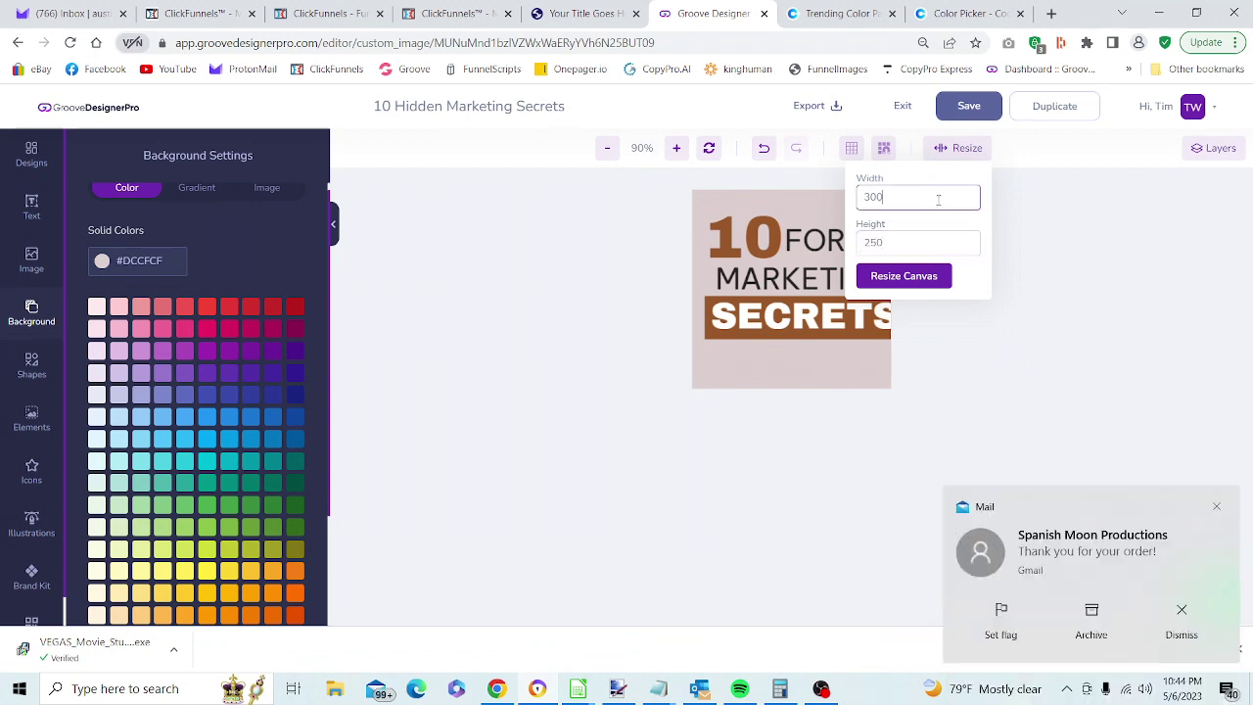
{"action": "key", "text": "BackSpace"}
{"action": "key", "text": "BackSpace"}
{"action": "type", "text": "5"}
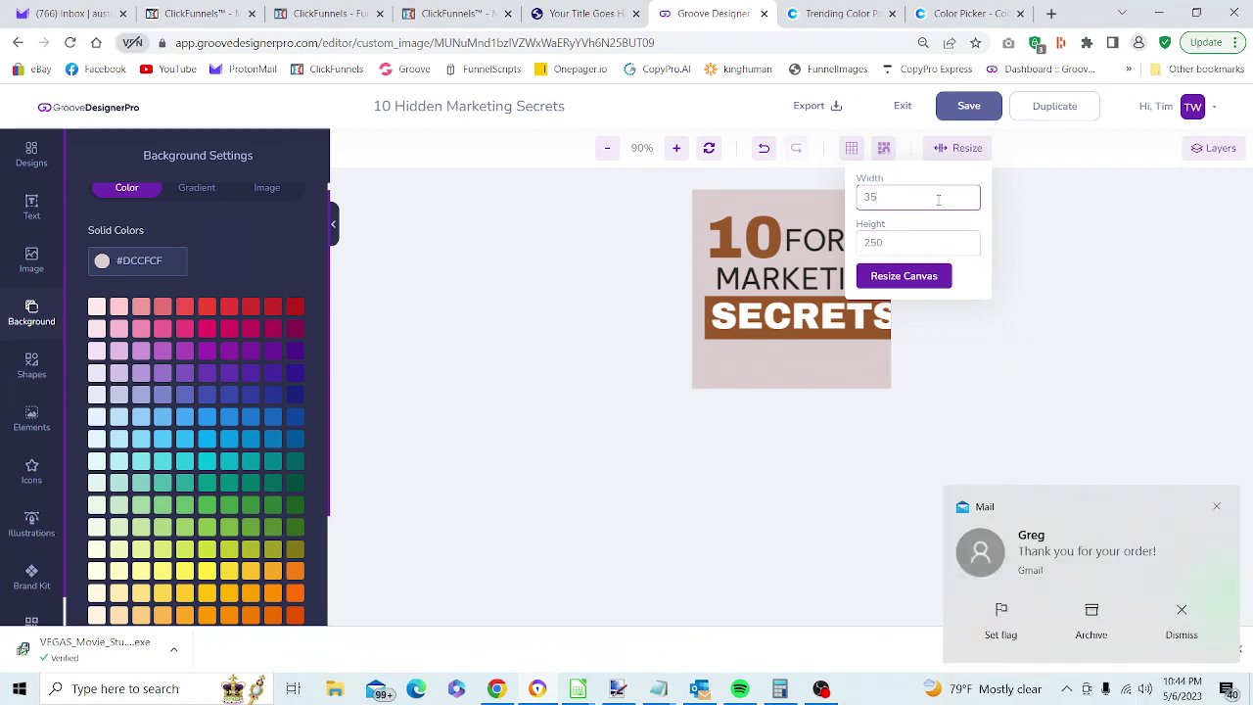
{"action": "type", "text": "0"}
Apply the 350×250 size, then resize the canvas to 325×275
{"action": "left_click", "coordinate": [912, 275]}
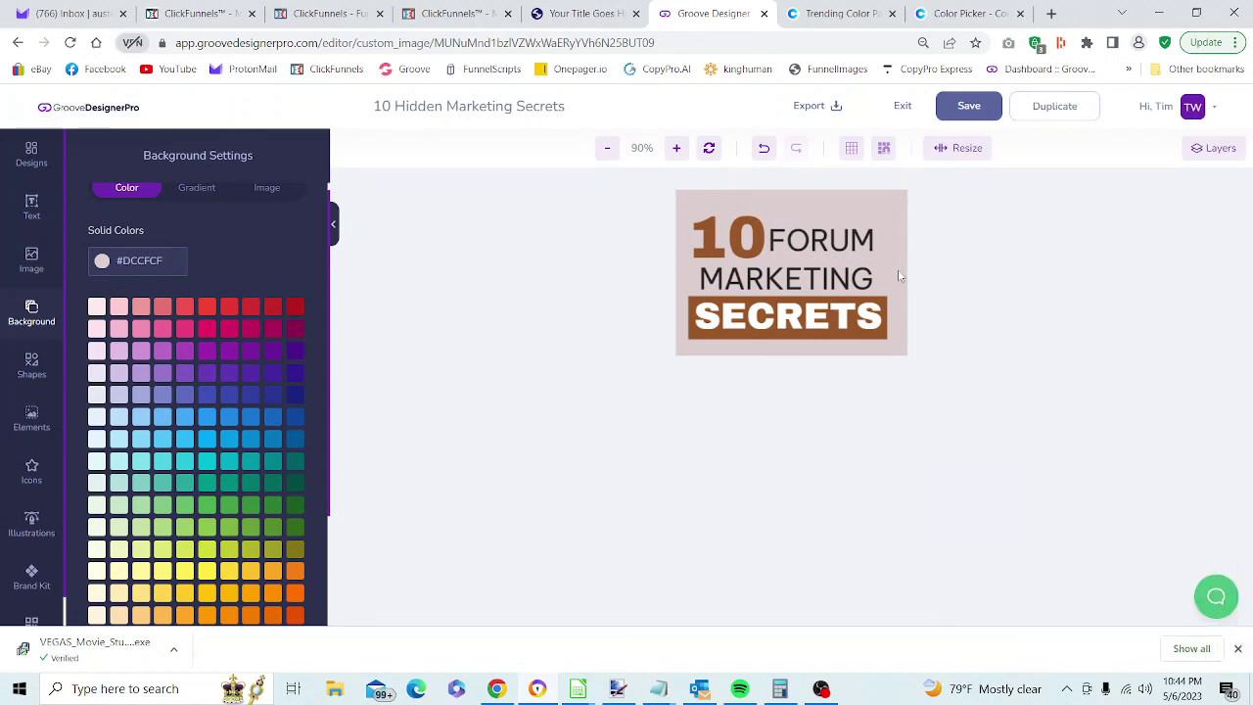
{"action": "left_click", "coordinate": [944, 147]}
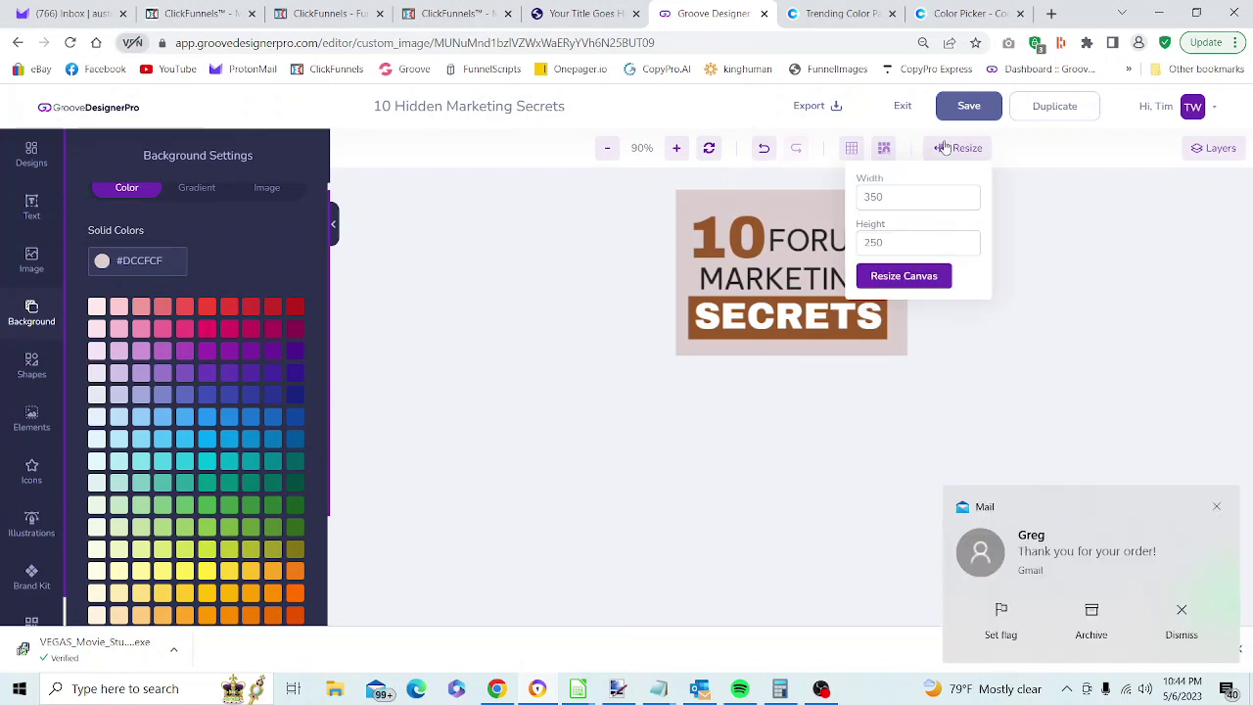
{"action": "left_click", "coordinate": [922, 201]}
{"action": "key", "text": "BackSpace"}
{"action": "key", "text": "BackSpace"}
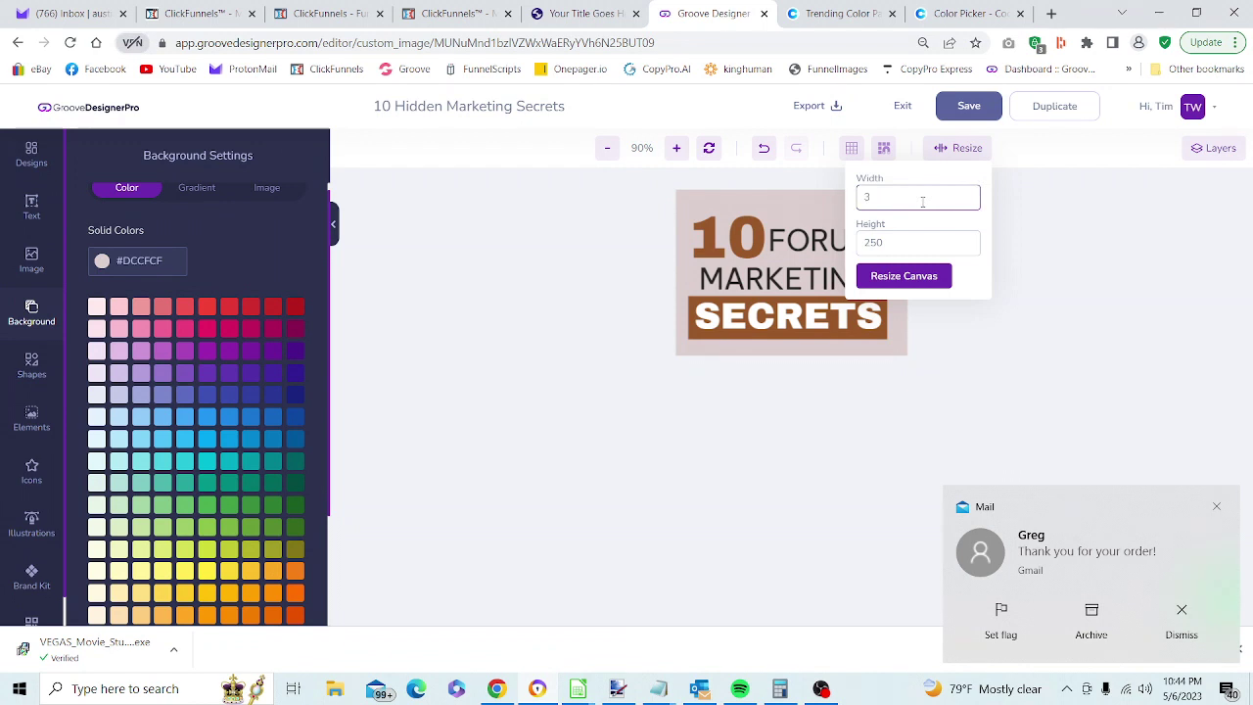
{"action": "type", "text": "25"}
{"action": "left_click", "coordinate": [909, 242]}
{"action": "key", "text": "BackSpace"}
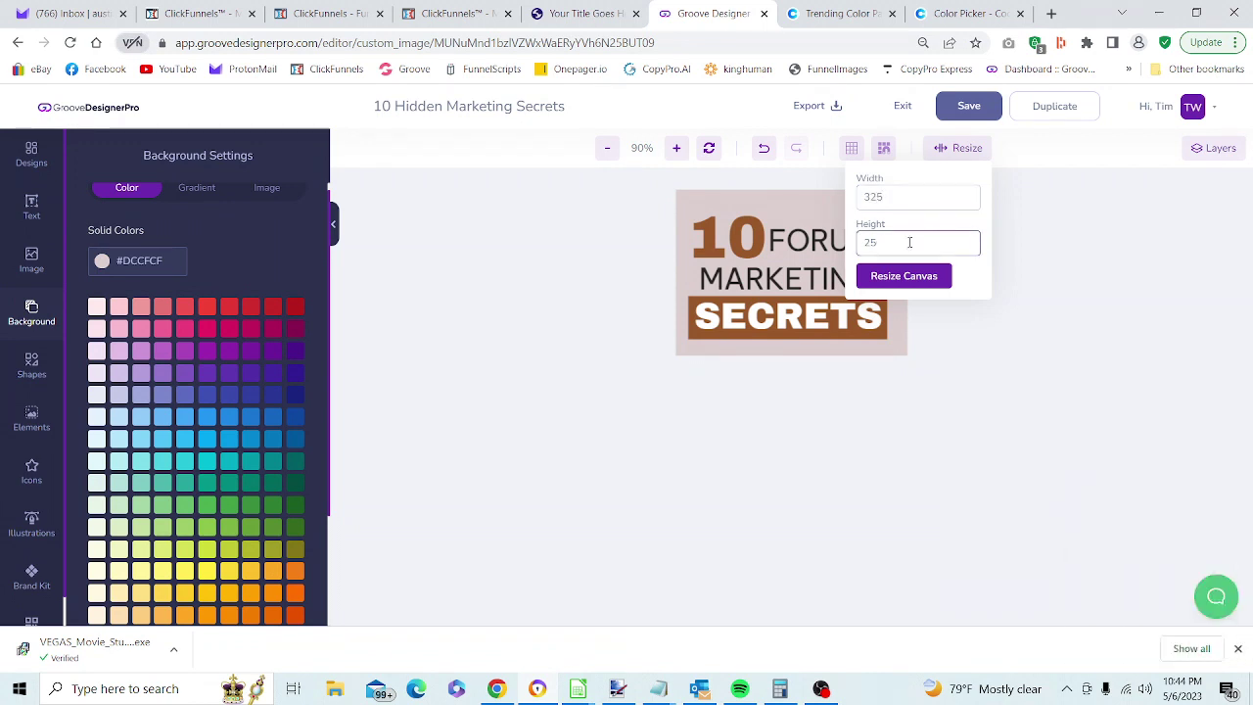
{"action": "key", "text": "BackSpace"}
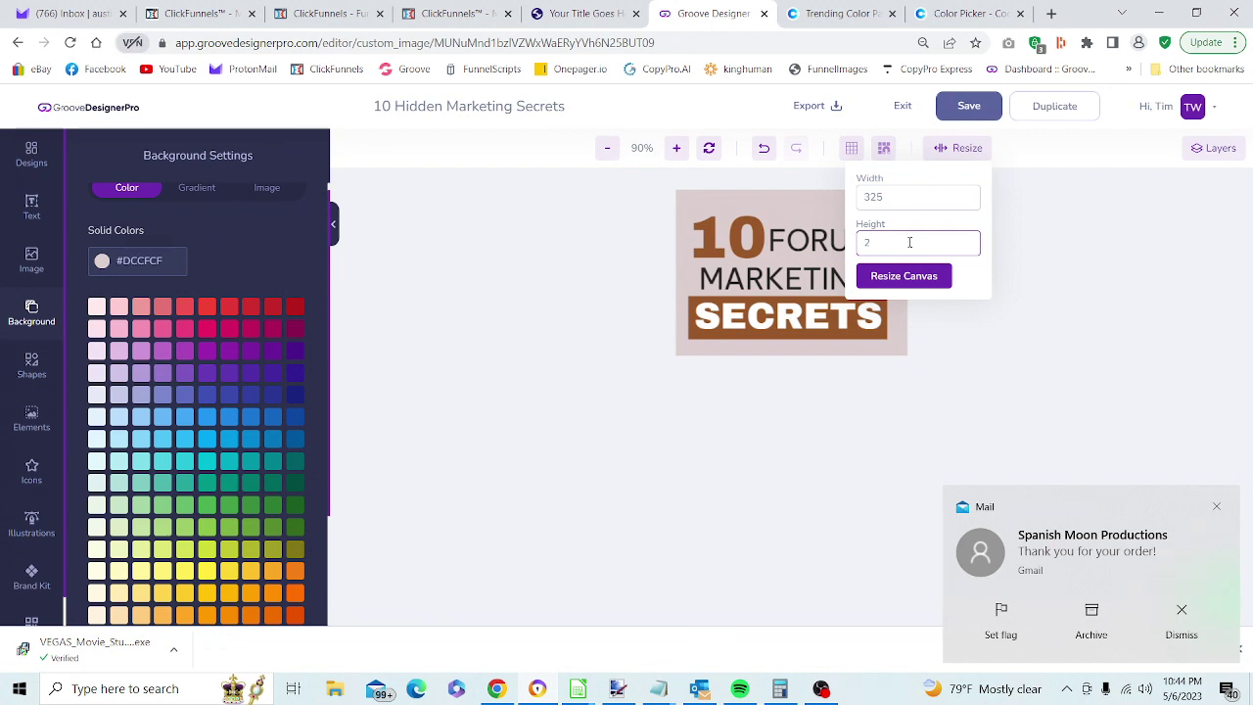
{"action": "type", "text": "275"}
{"action": "key", "text": "BackSpace"}
{"action": "key", "text": "BackSpace"}
{"action": "key", "text": "BackSpace"}
{"action": "key", "text": "BackSpace"}
{"action": "type", "text": "2"}
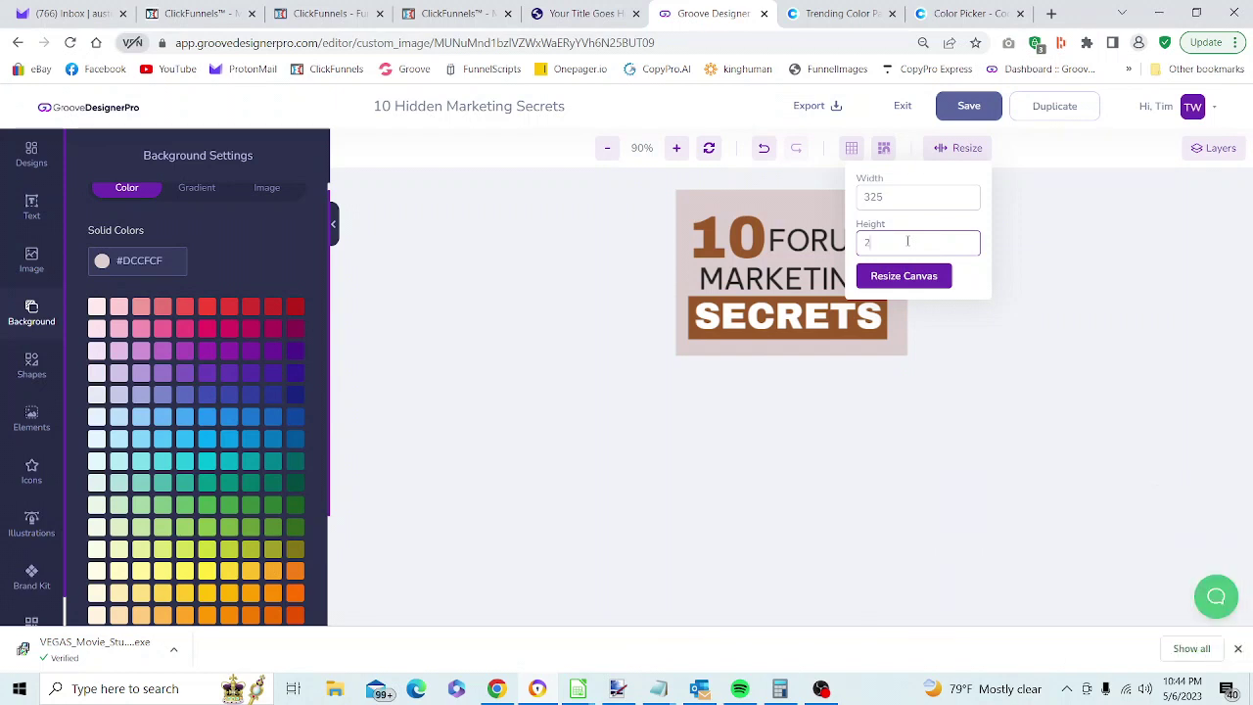
{"action": "type", "text": "75"}
{"action": "left_click", "coordinate": [903, 276]}
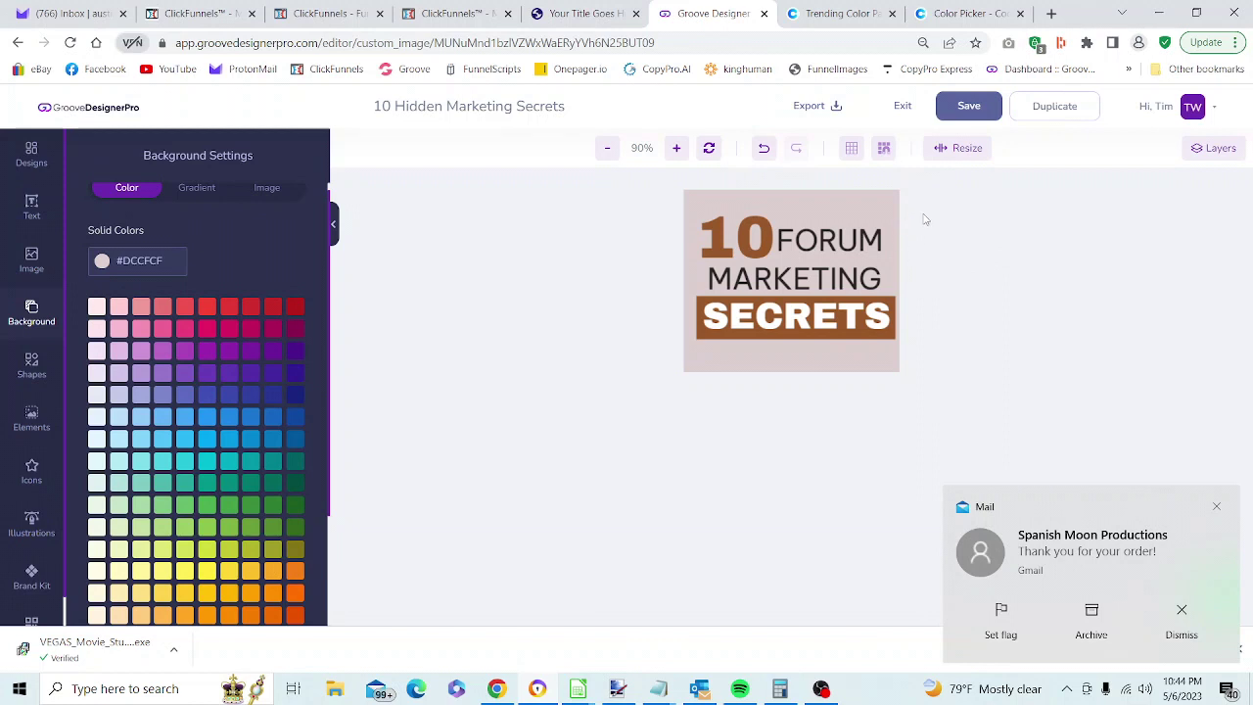
Enter 340 as the new canvas width
{"action": "left_click", "coordinate": [967, 152]}
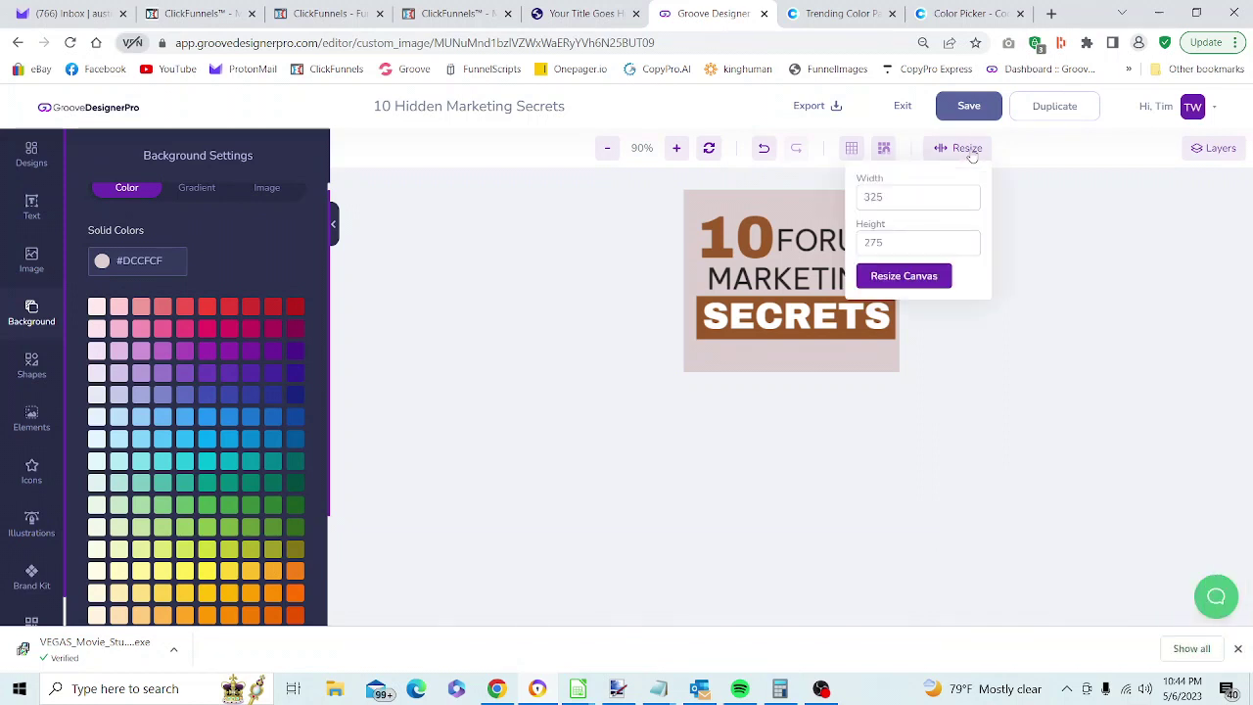
{"action": "left_click", "coordinate": [937, 198]}
{"action": "key", "text": "BackSpace"}
{"action": "key", "text": "BackSpace"}
{"action": "type", "text": "40"}
Apply the 340 width, then select all headline layers and move them up slightly
{"action": "left_click", "coordinate": [934, 277]}
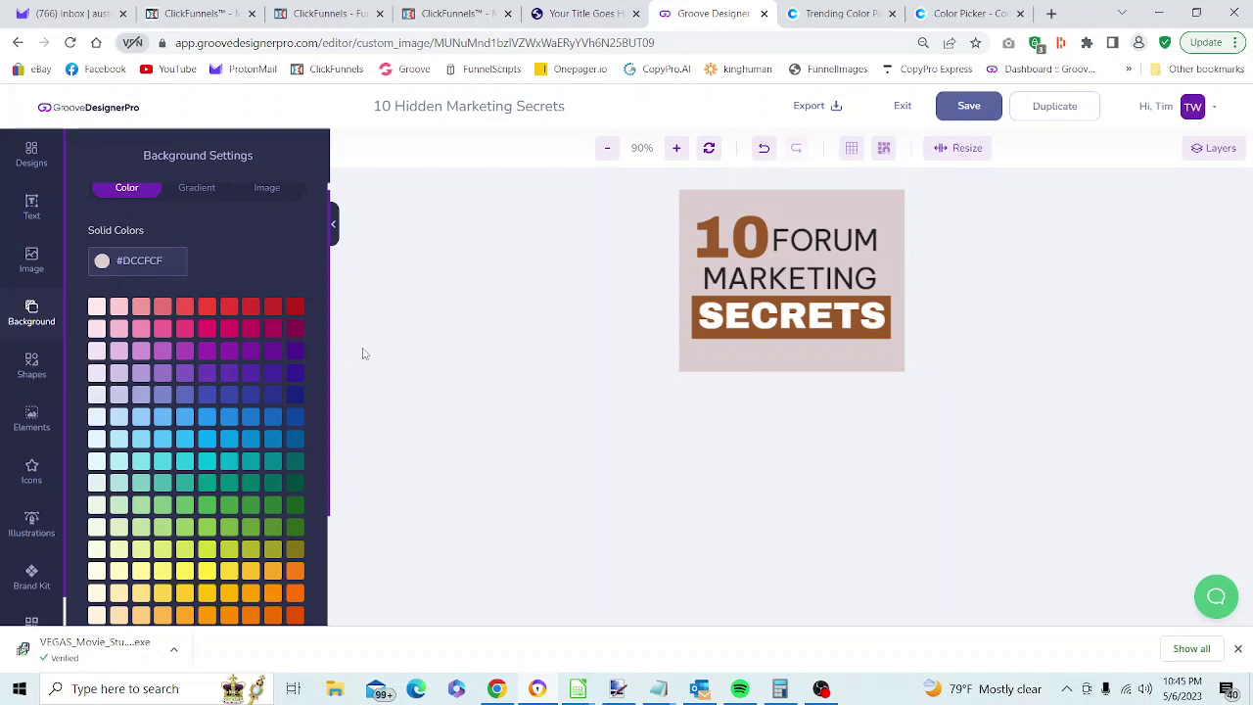
{"action": "left_click_drag", "start_coordinate": [333, 376], "coordinate": [338, 512]}
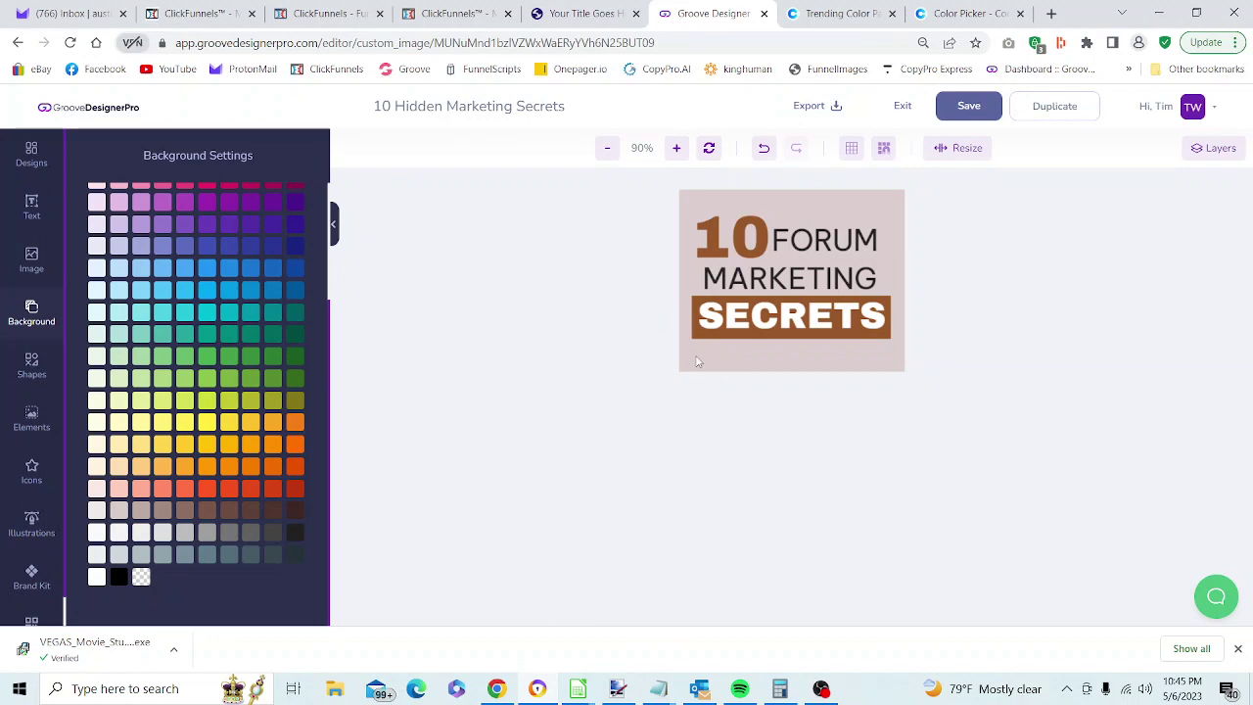
{"action": "left_click", "coordinate": [722, 228]}
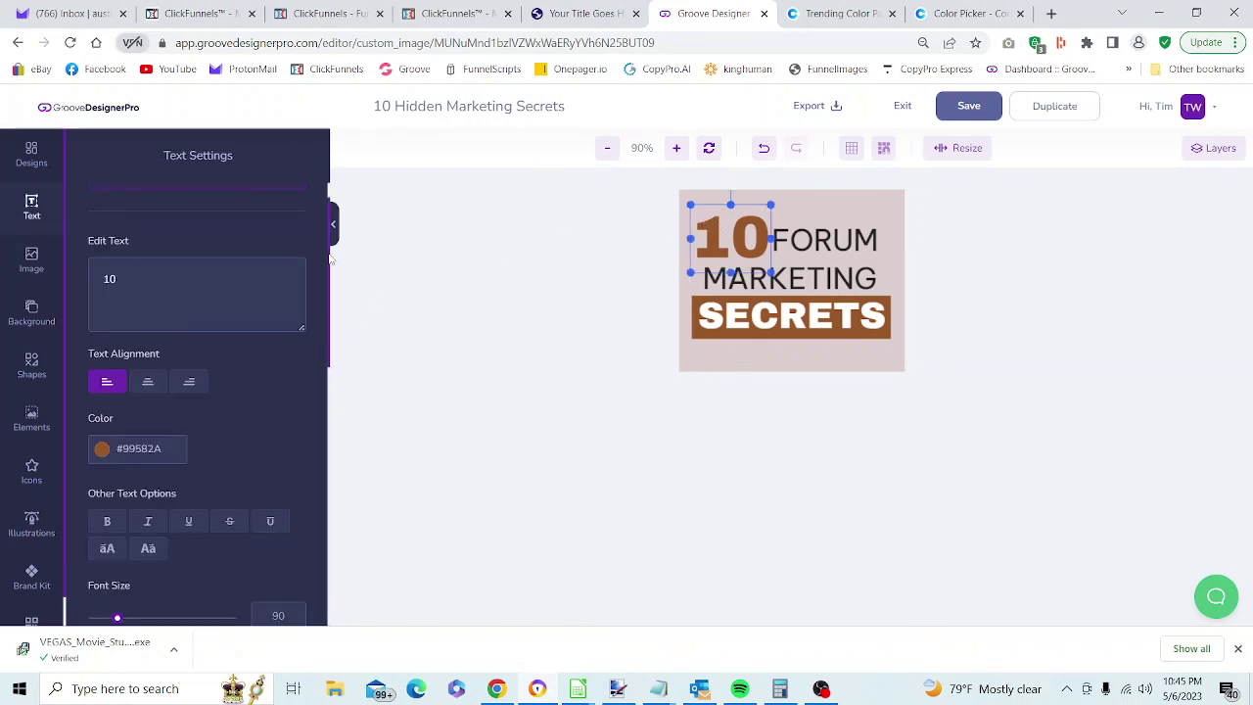
{"action": "scroll", "coordinate": [313, 455], "scroll_direction": "down", "scroll_amount": 5}
{"action": "scroll", "coordinate": [313, 455], "scroll_direction": "down", "scroll_amount": 3}
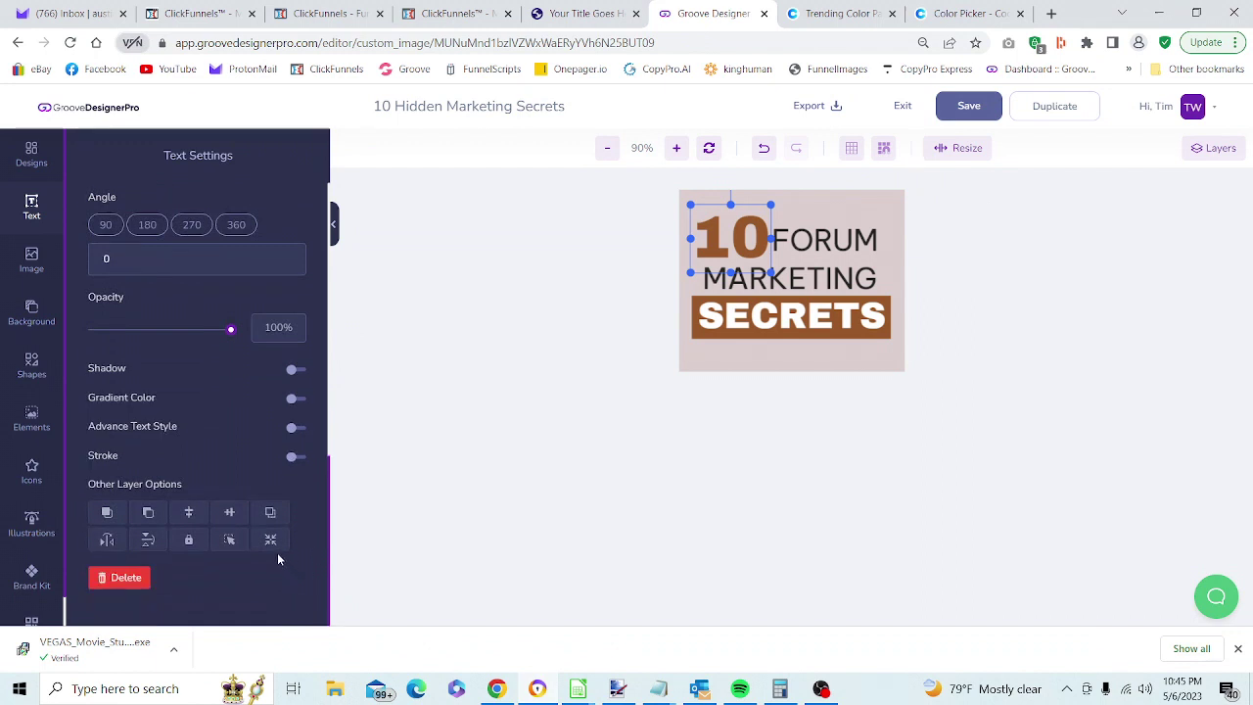
{"action": "left_click", "coordinate": [229, 542]}
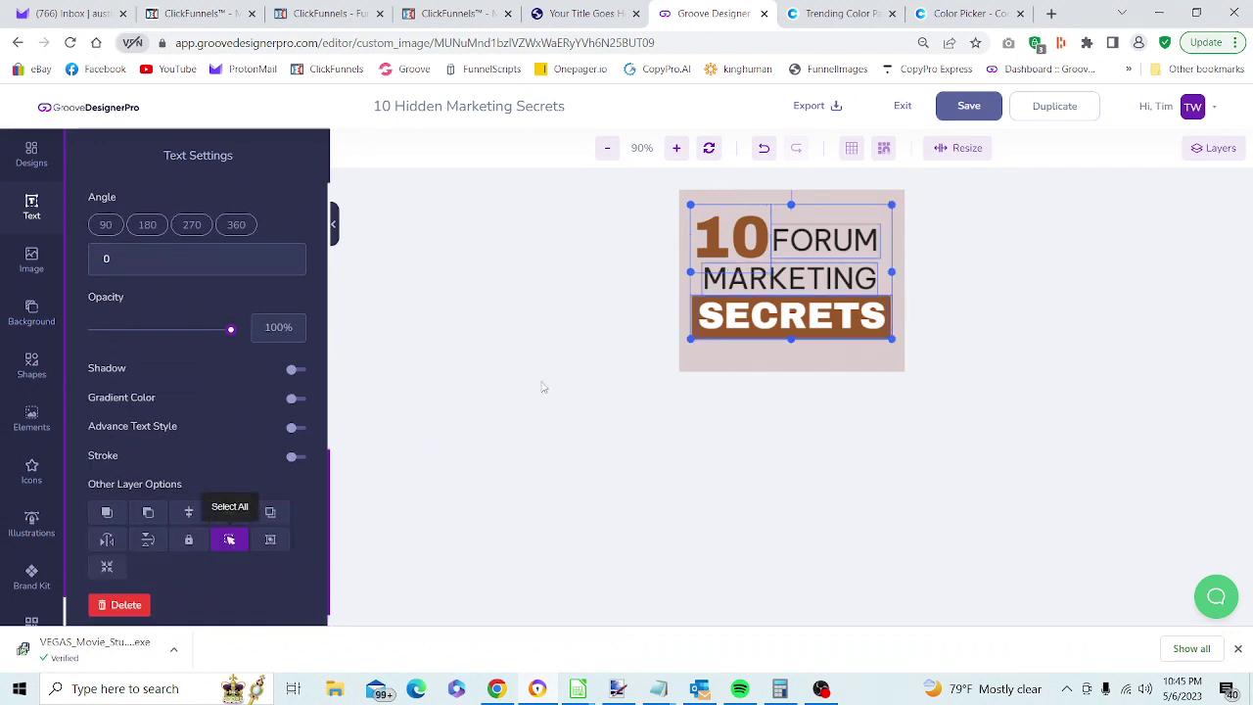
{"action": "left_click_drag", "start_coordinate": [745, 235], "coordinate": [748, 213]}
Reduce the canvas height to 225, making it 340 × 225
{"action": "left_click", "coordinate": [825, 352]}
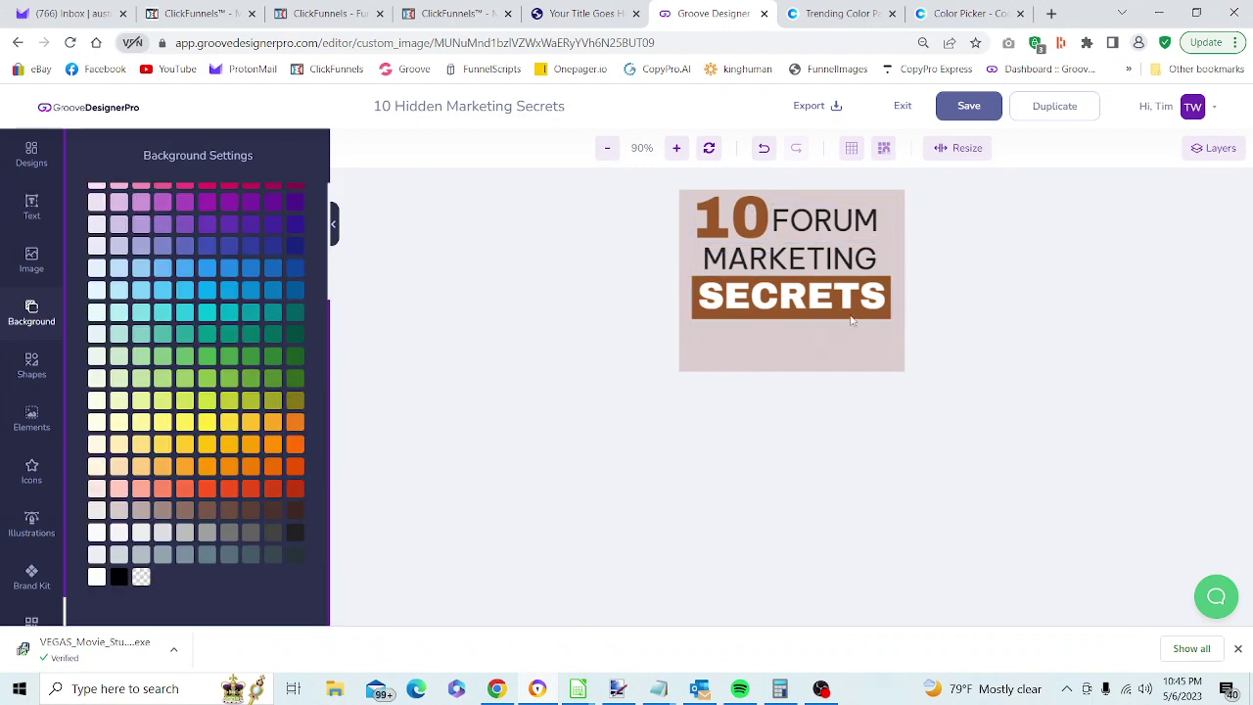
{"action": "left_click", "coordinate": [976, 162]}
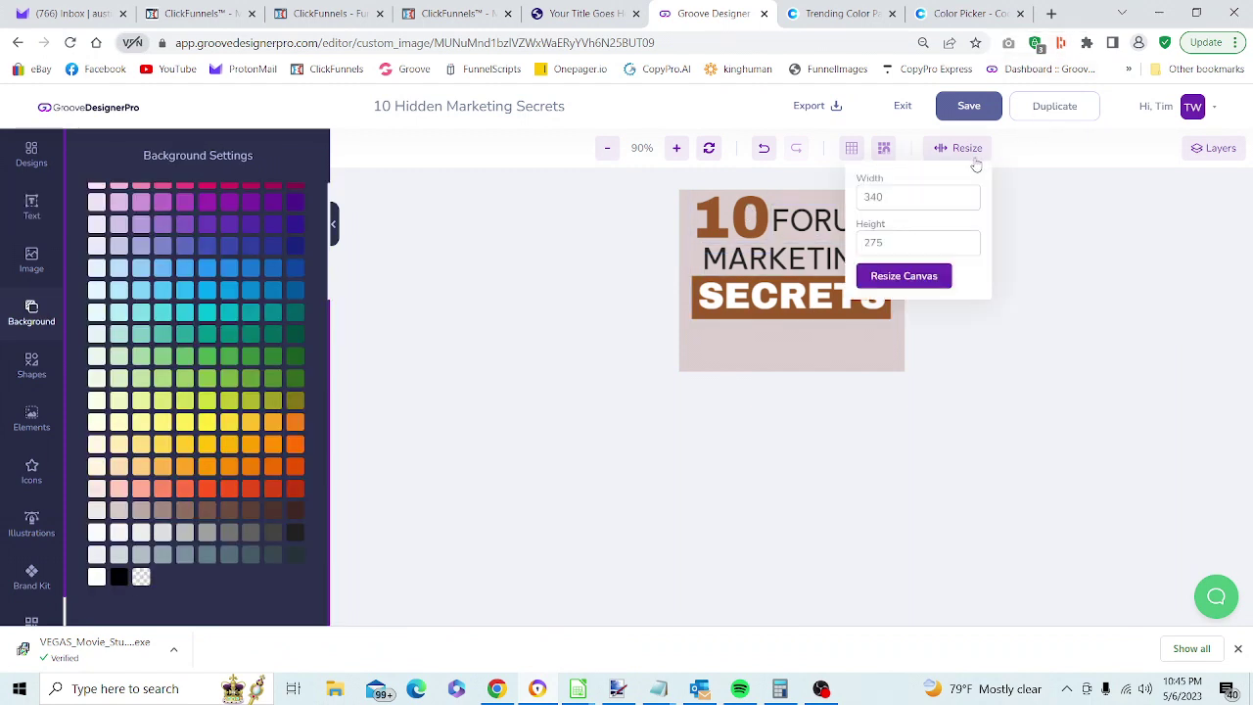
{"action": "left_click", "coordinate": [929, 246]}
{"action": "key", "text": "BackSpace"}
{"action": "key", "text": "BackSpace"}
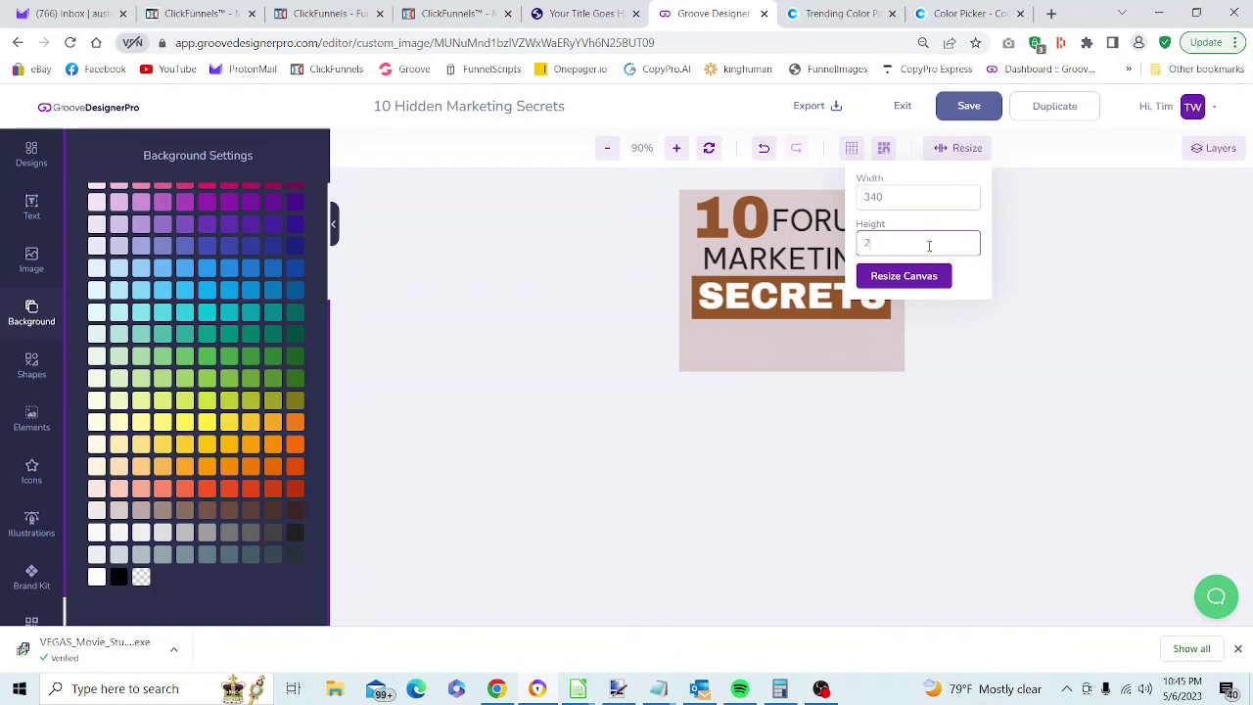
{"action": "type", "text": "25"}
{"action": "left_click", "coordinate": [920, 277]}
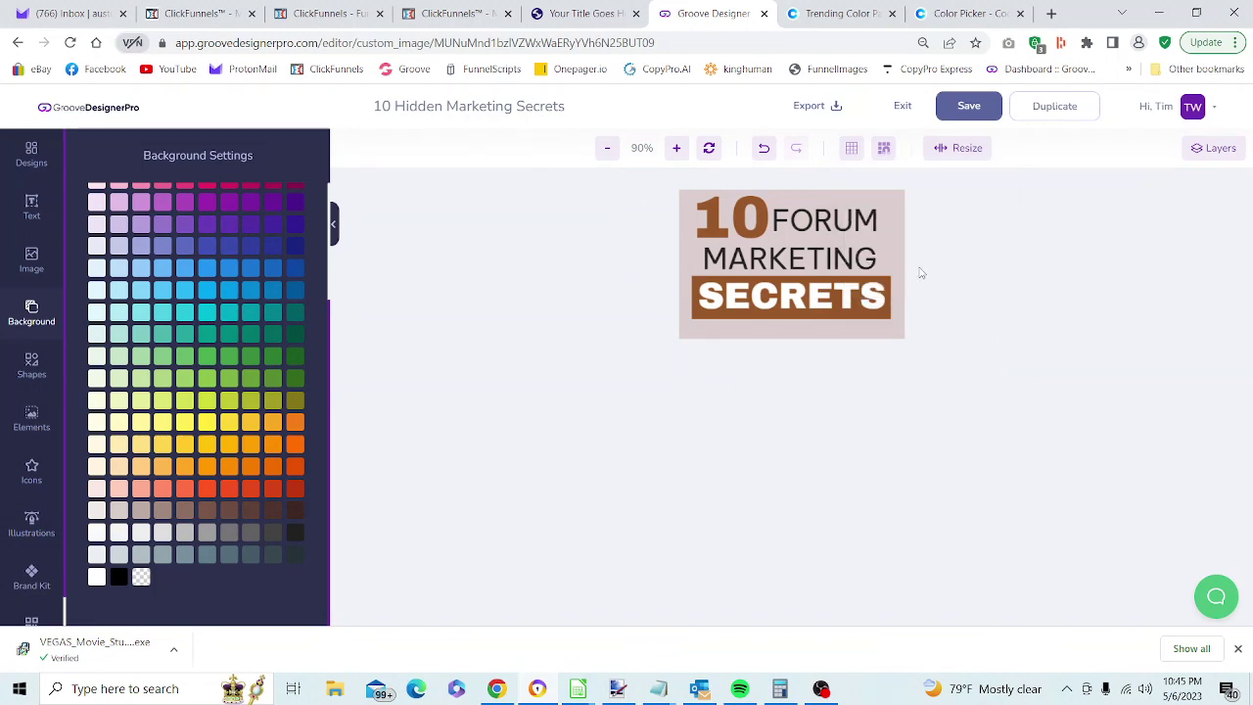
Trim the canvas height further to 210
{"action": "left_click", "coordinate": [968, 161]}
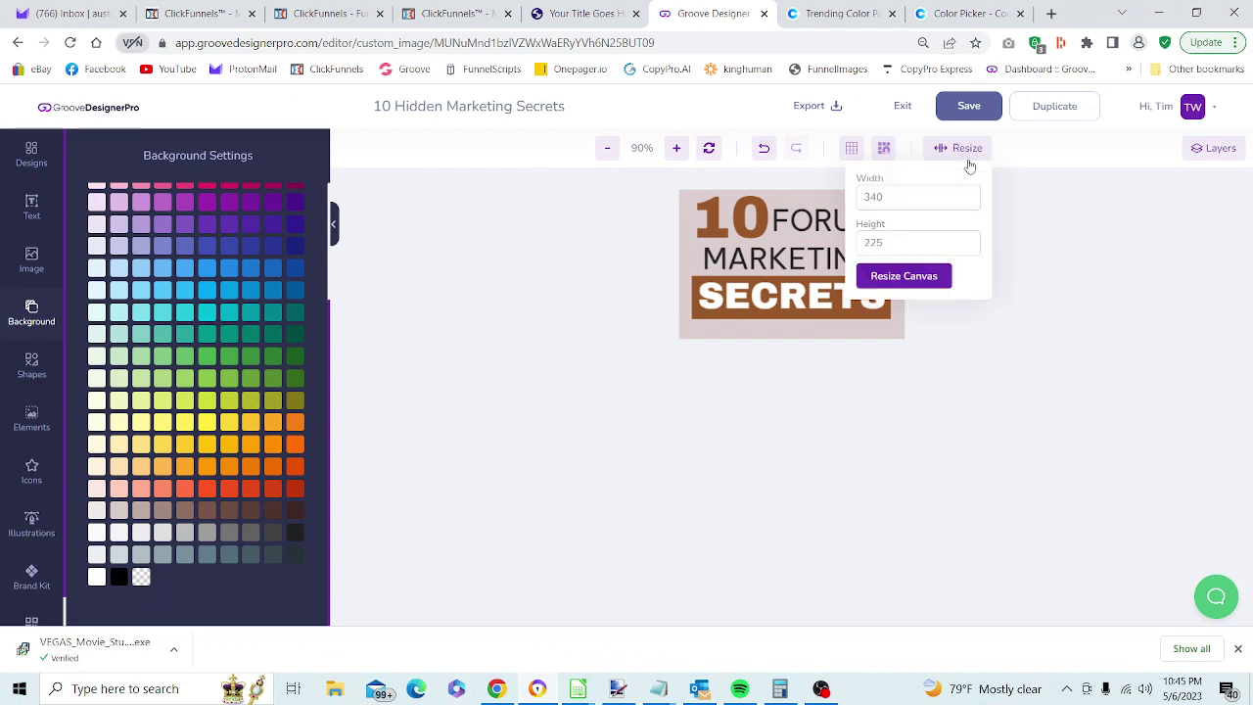
{"action": "left_click", "coordinate": [938, 239]}
{"action": "key", "text": "BackSpace"}
{"action": "key", "text": "BackSpace"}
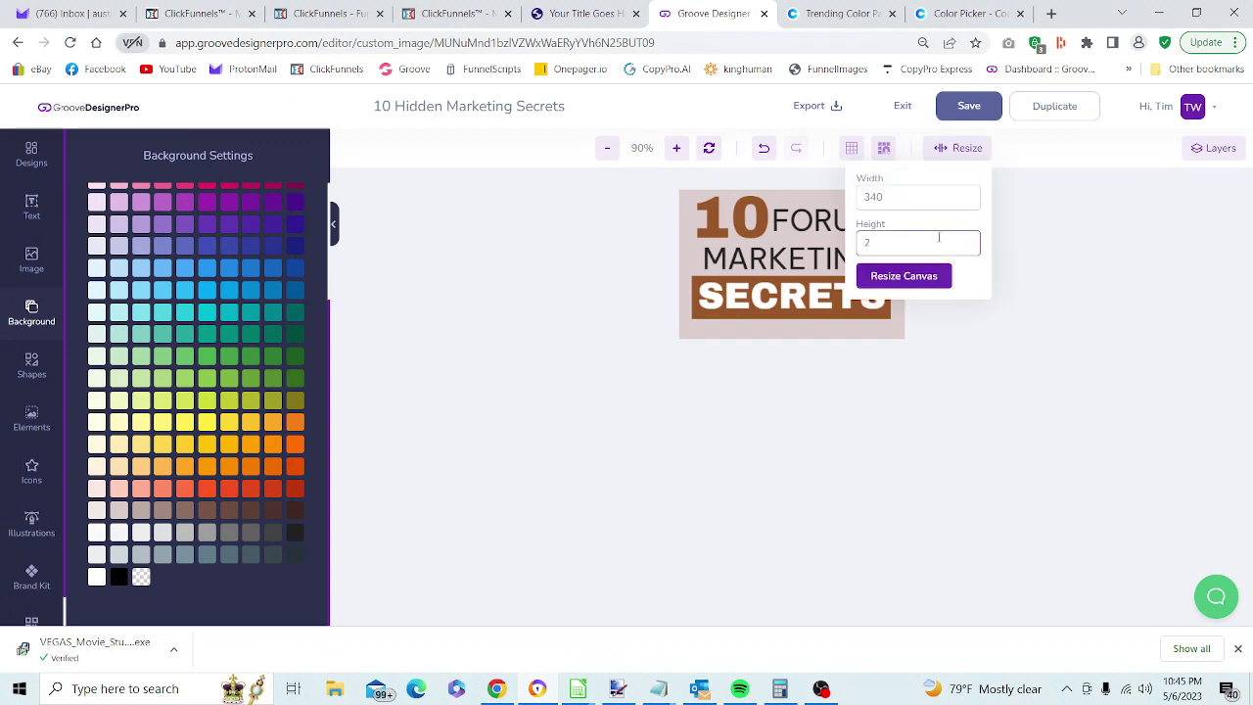
{"action": "type", "text": "10"}
{"action": "left_click", "coordinate": [915, 278]}
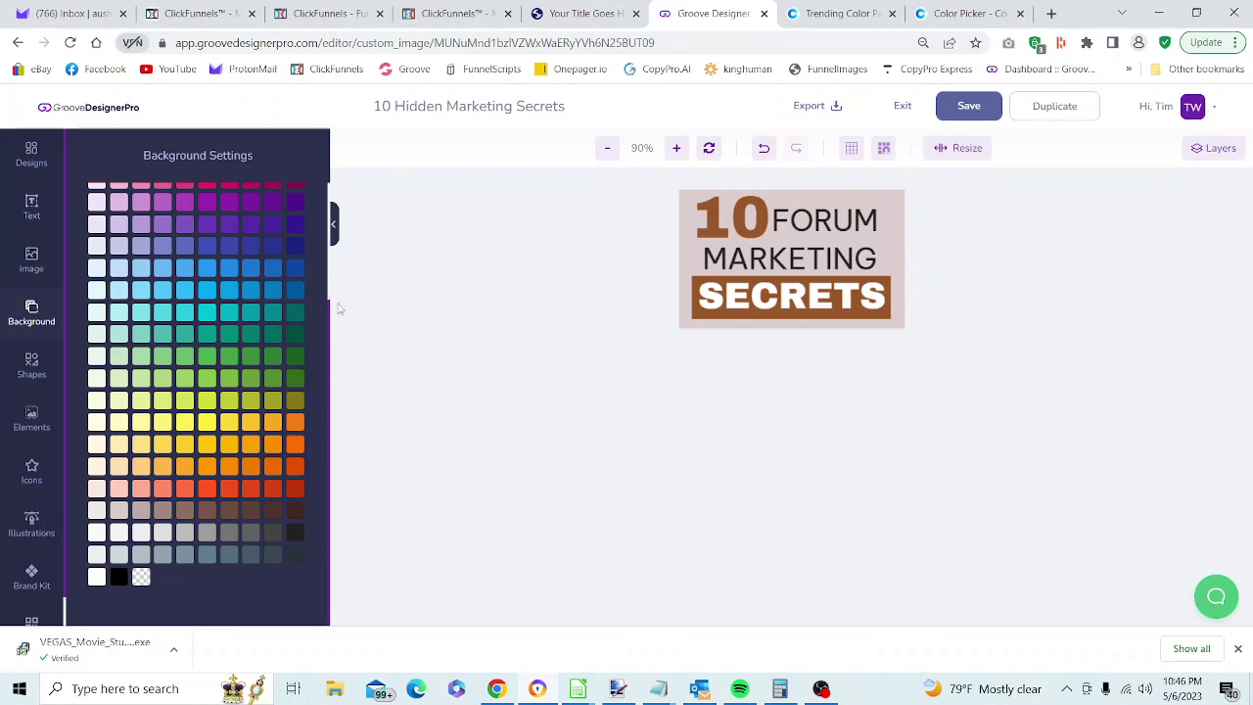
Change the #DCCFCF canvas background colour to Transparent in Background Settings
{"action": "scroll", "coordinate": [156, 294], "scroll_direction": "up", "scroll_amount": 3}
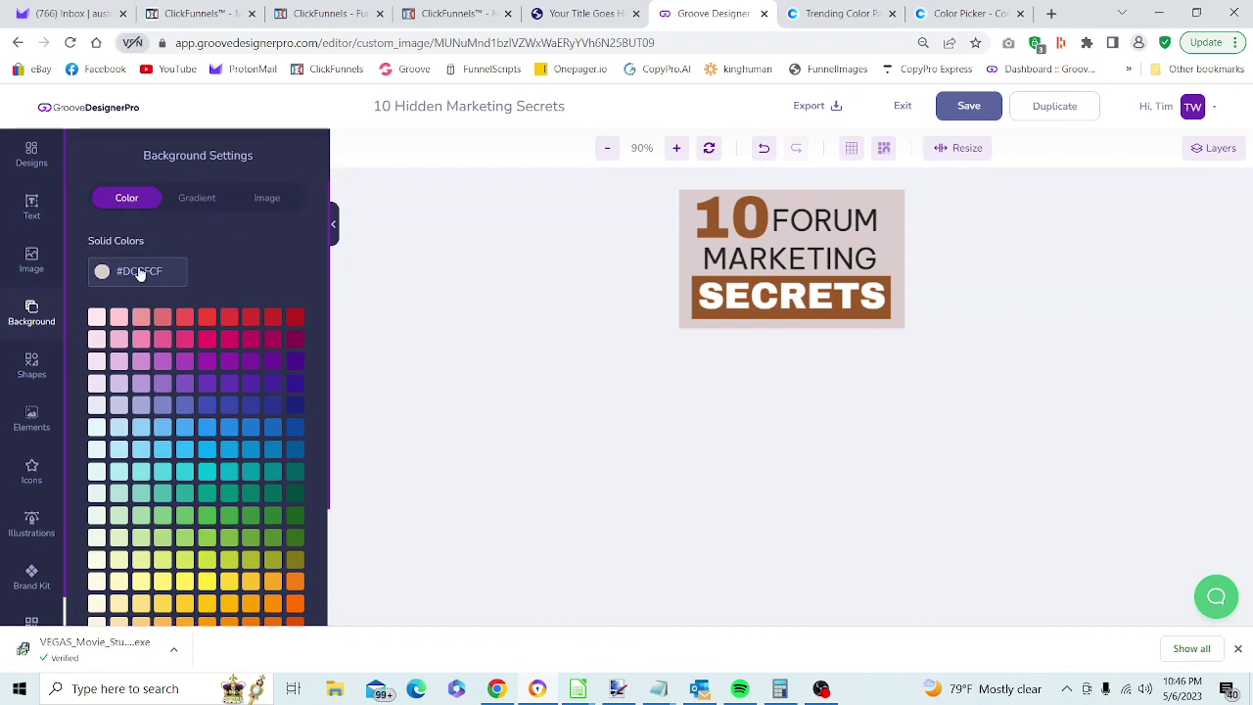
{"action": "left_click", "coordinate": [140, 274]}
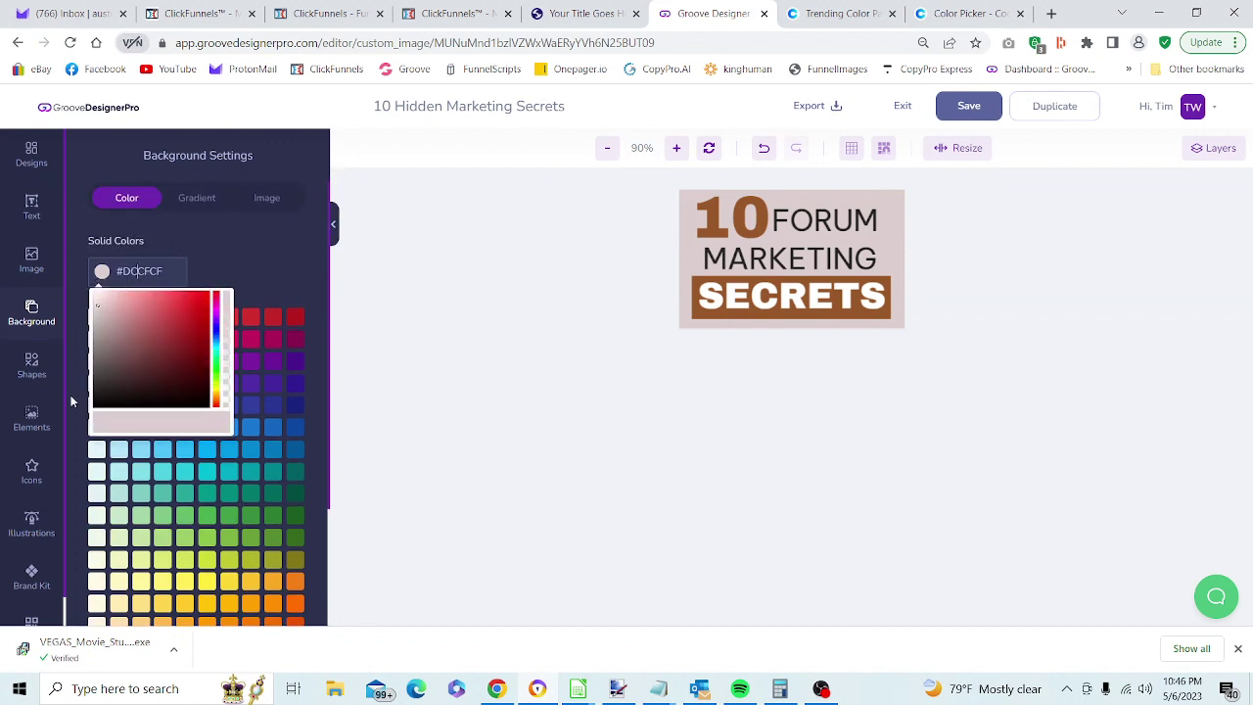
{"action": "left_click", "coordinate": [96, 448]}
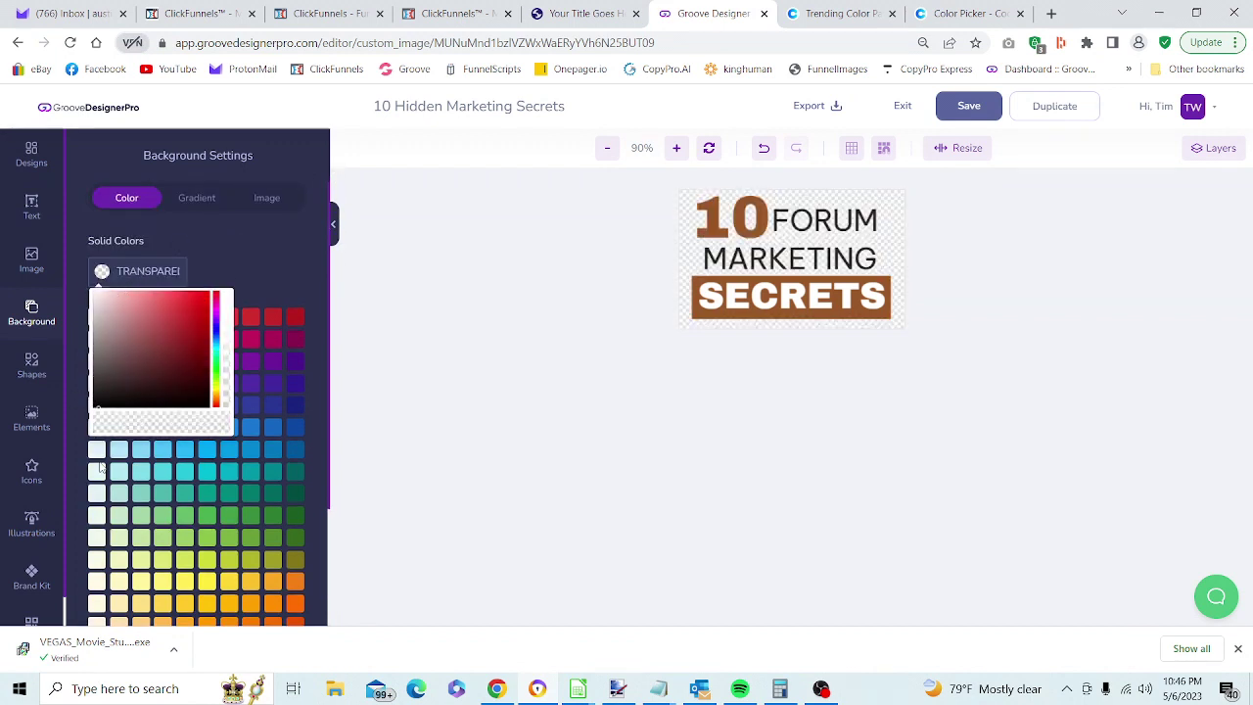
{"action": "left_click", "coordinate": [842, 460]}
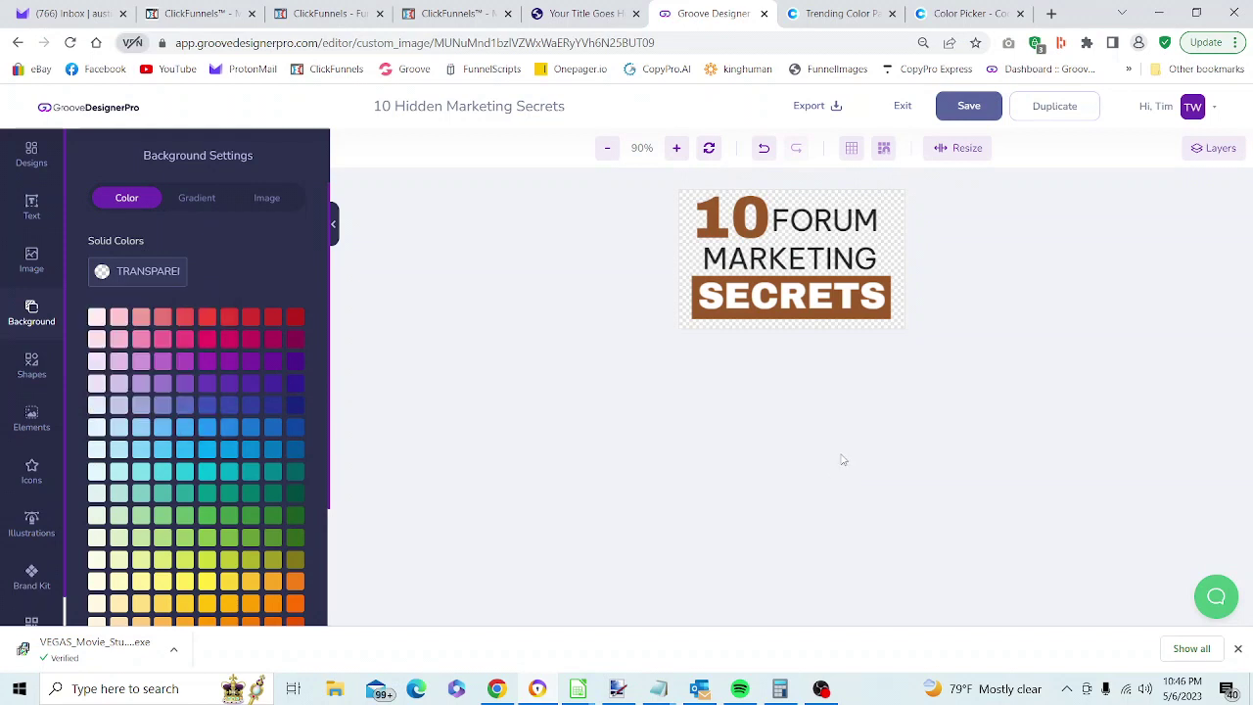
Save the design as '10 Hidden Marketing Secrets' and close its card menu in My Designs
{"action": "left_click", "coordinate": [967, 107]}
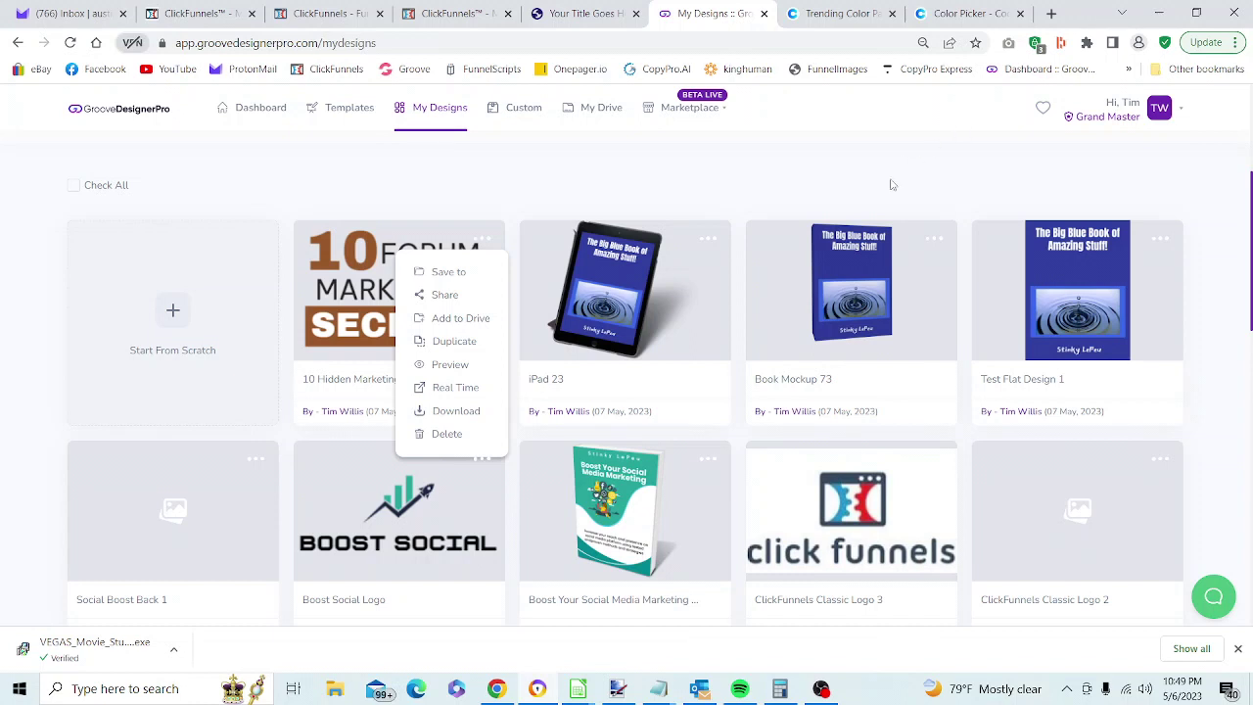
{"action": "left_click", "coordinate": [892, 185]}
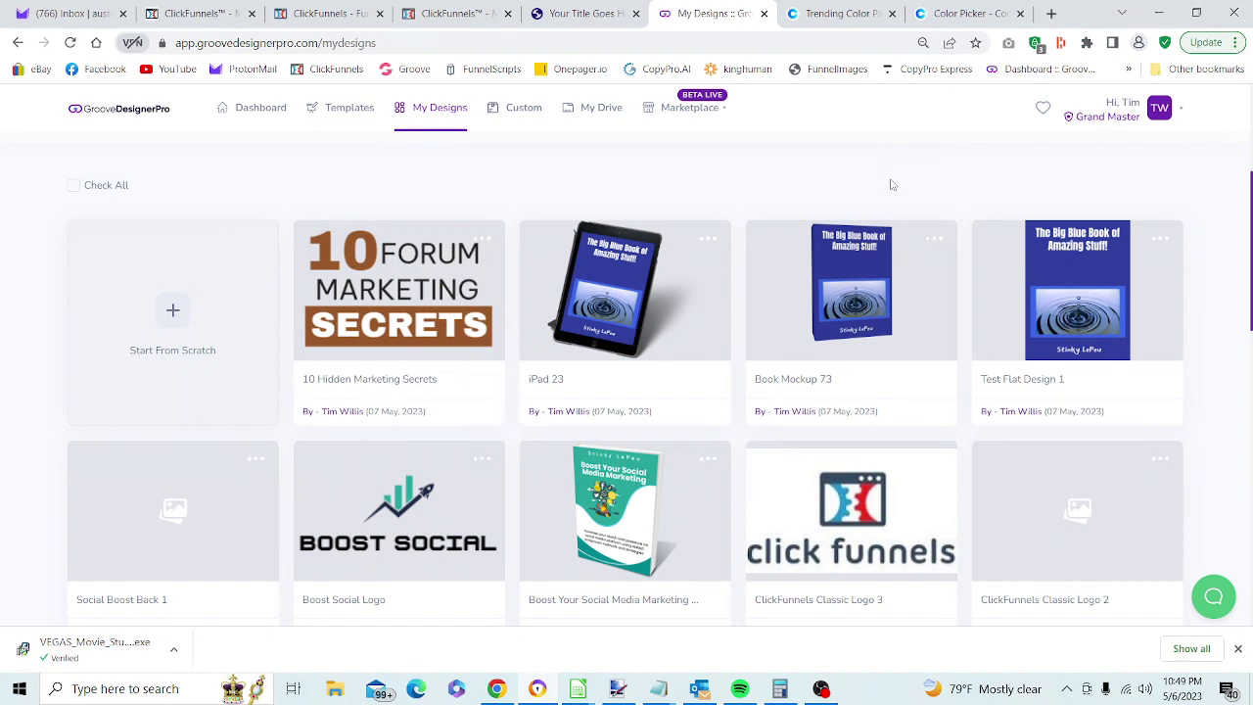